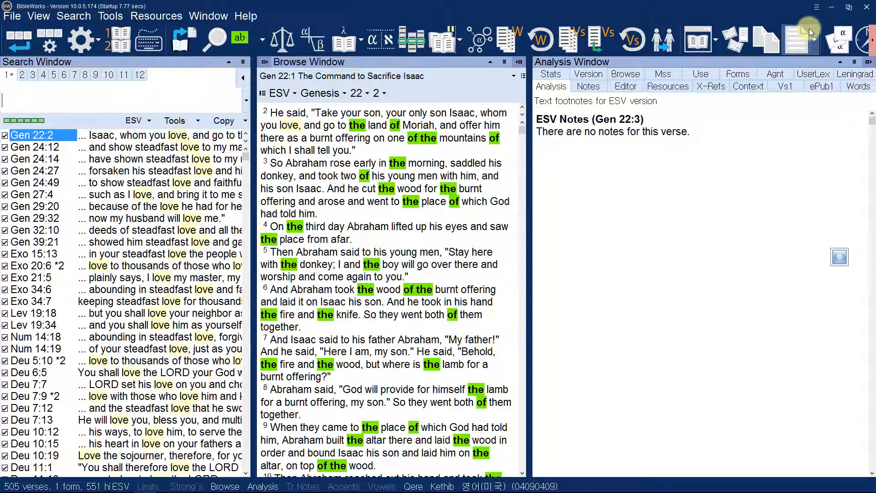
key("super+p")
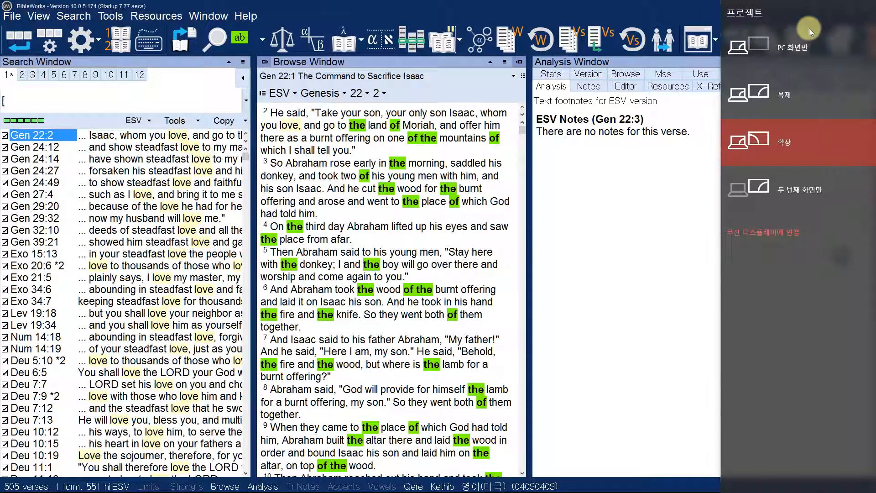
key("Return")
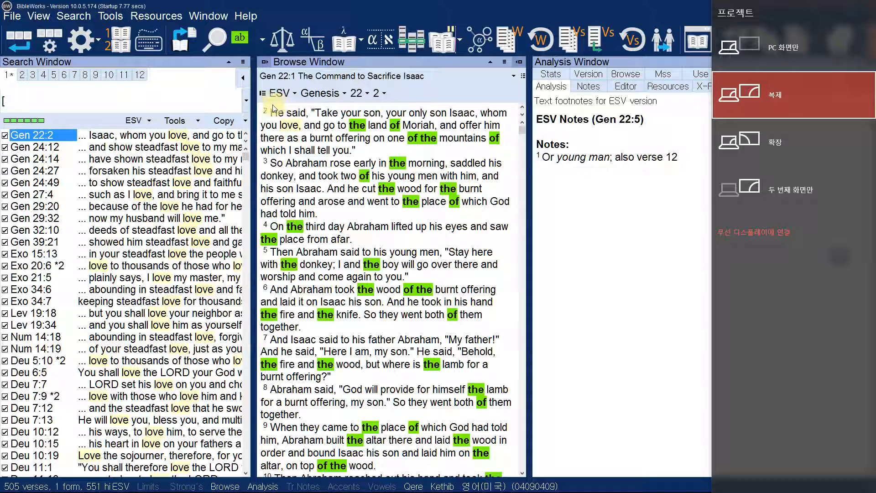
left_click(247, 101)
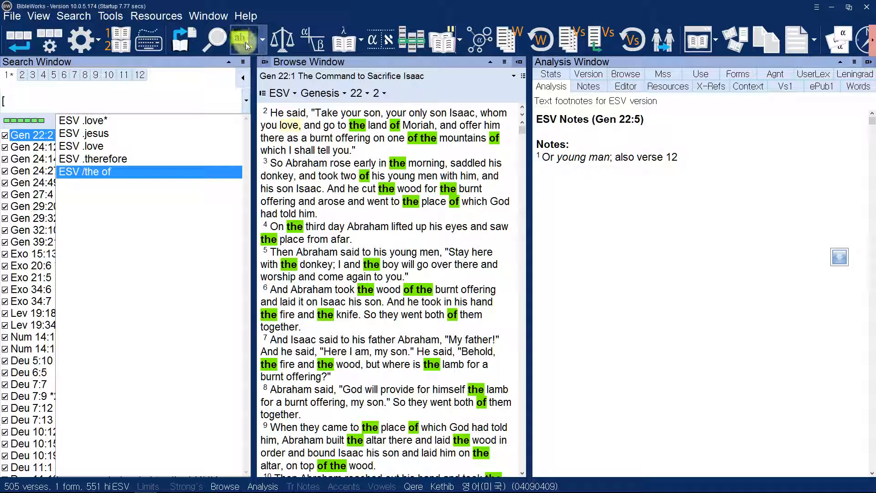
Step: Delete the esv color file from the color settings for search results, confirm the deletion and close the settings
left_click(118, 17)
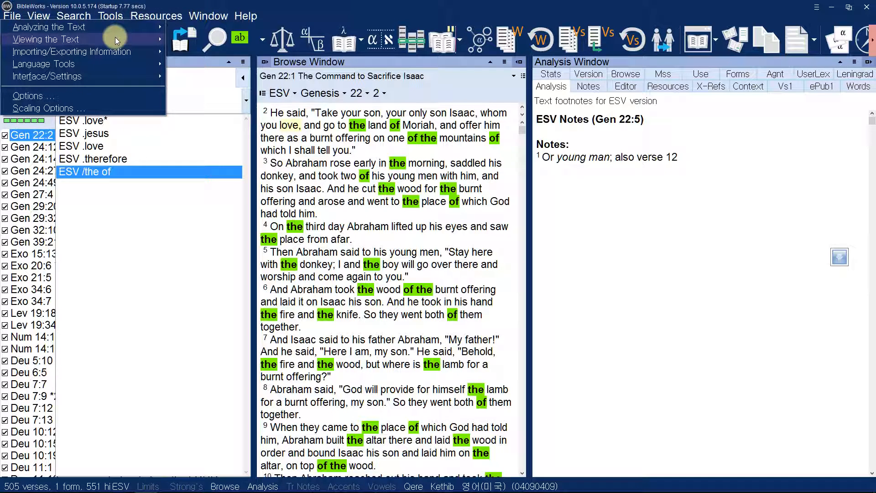
mouse_move(116, 40)
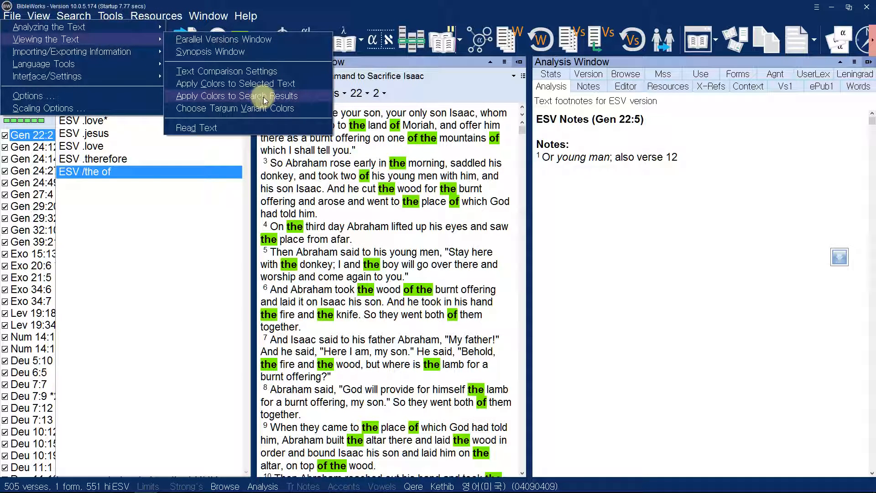
left_click(288, 98)
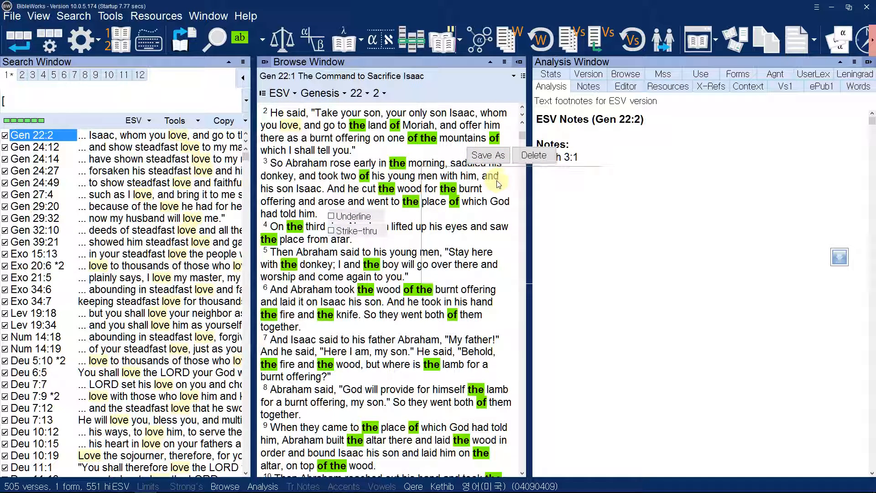
left_click(764, 4)
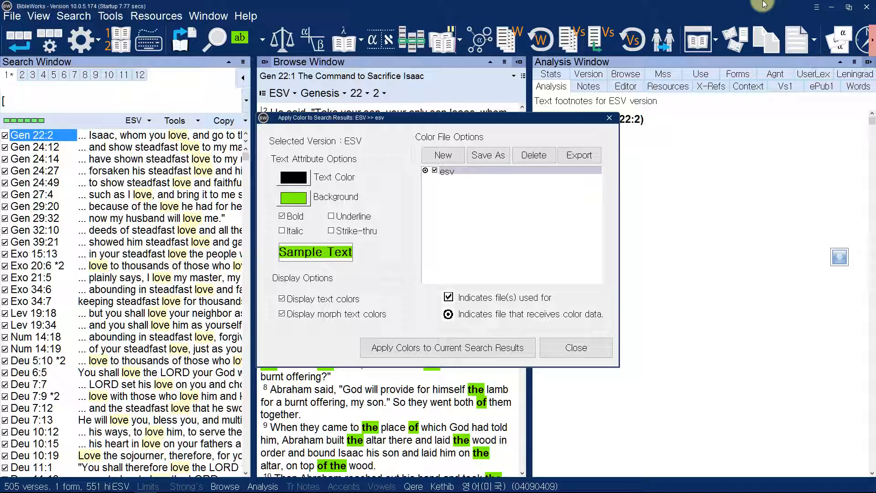
left_click(543, 156)
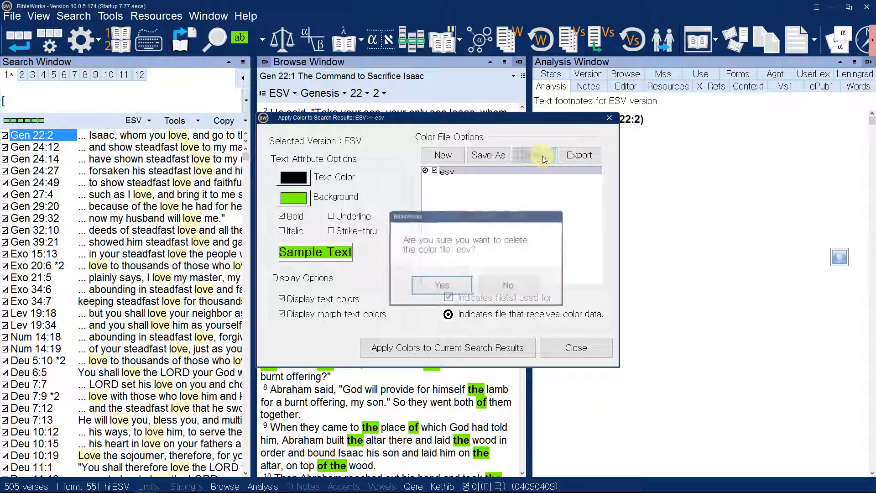
left_click(450, 290)
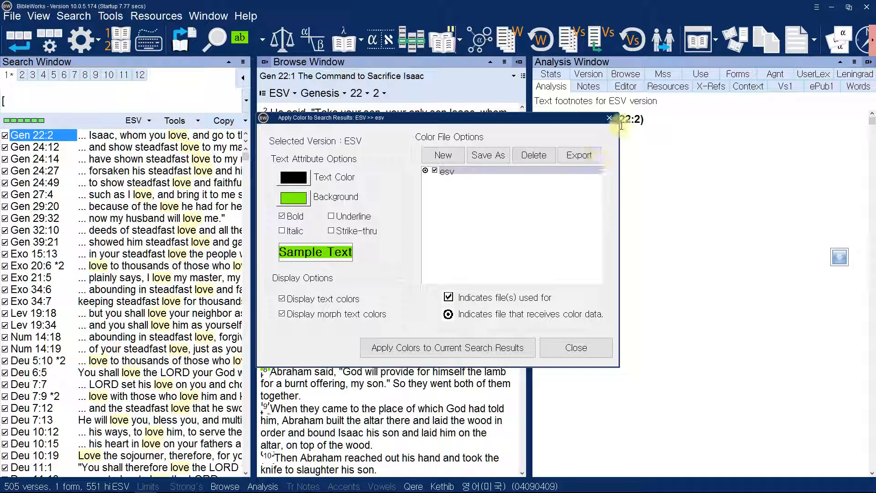
left_click(609, 118)
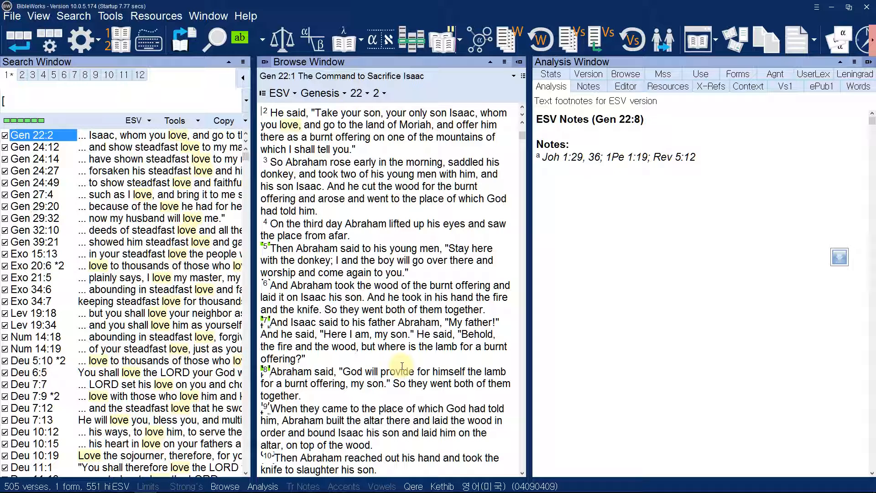
left_click(211, 108)
right_click(210, 107)
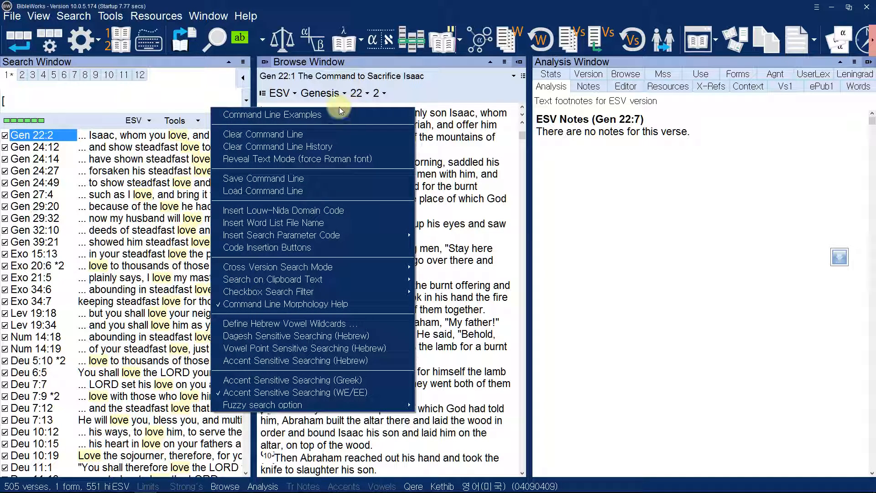
left_click(191, 91)
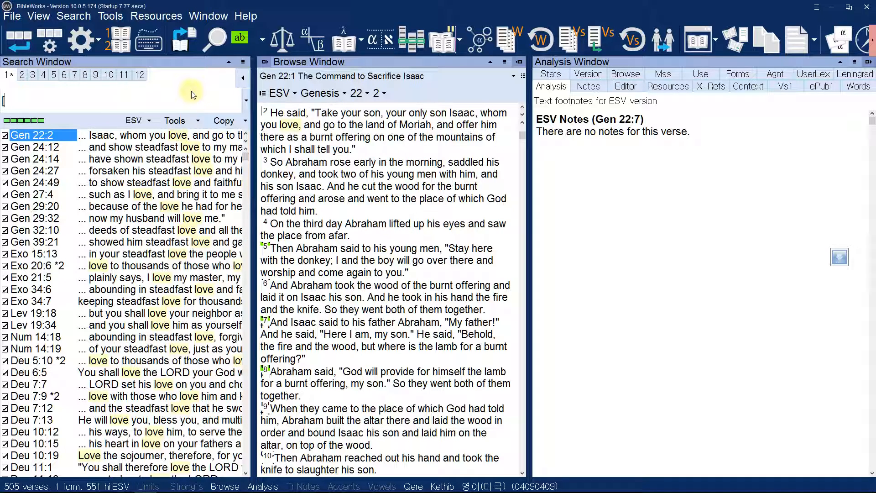
right_click(191, 92)
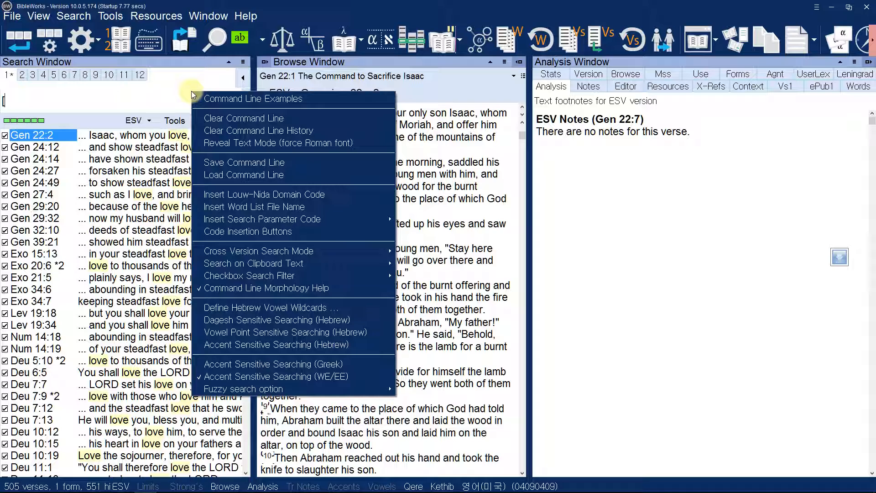
left_click(167, 105)
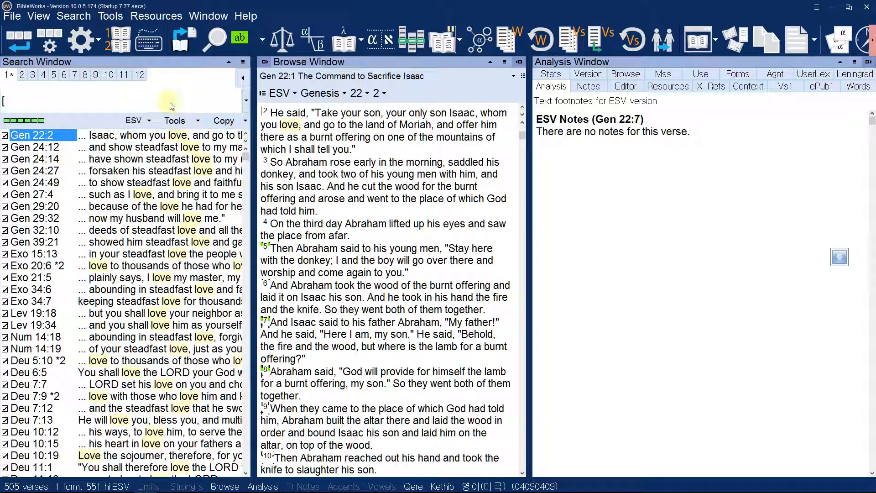
left_click(246, 101)
left_click(246, 104)
left_click(247, 124)
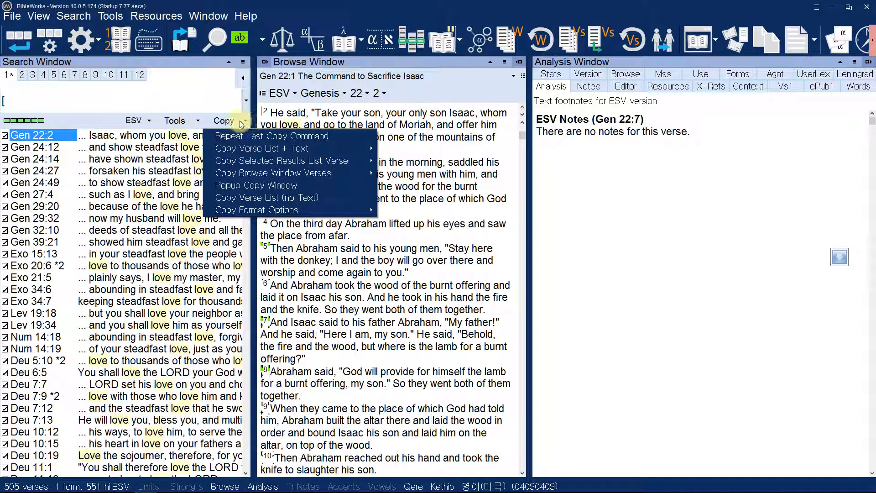
left_click(215, 109)
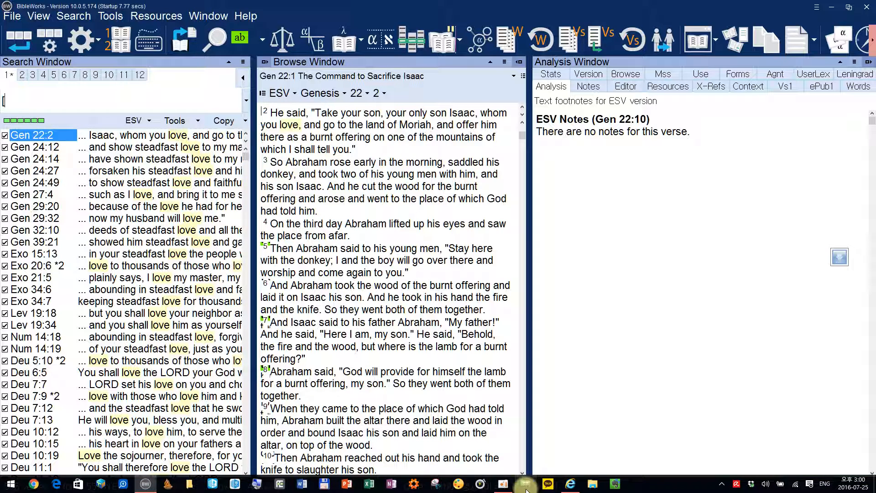
left_click(503, 484)
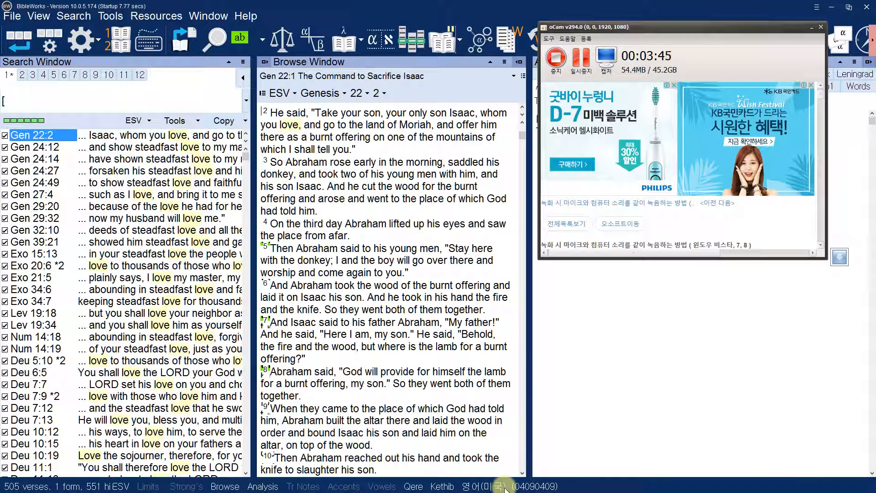
left_click(216, 91)
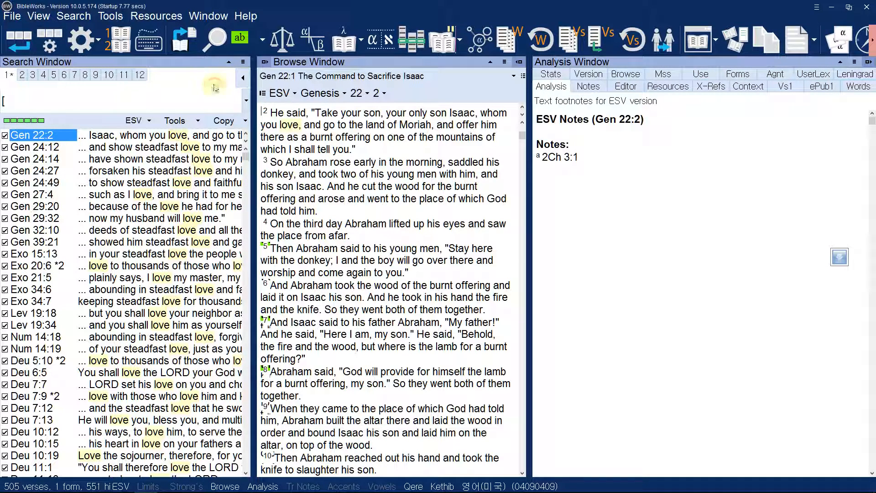
Step: Open a graphical query window and the Verse List Manager, closing each without making changes
left_click(216, 39)
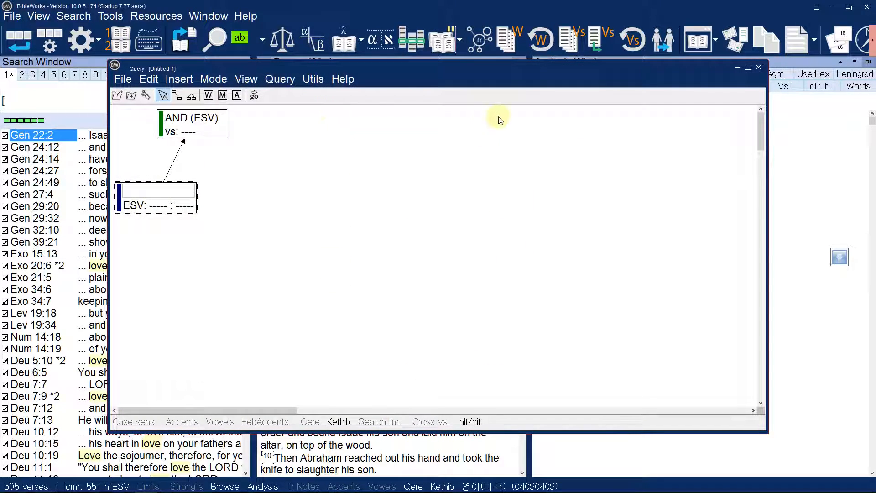
left_click(757, 68)
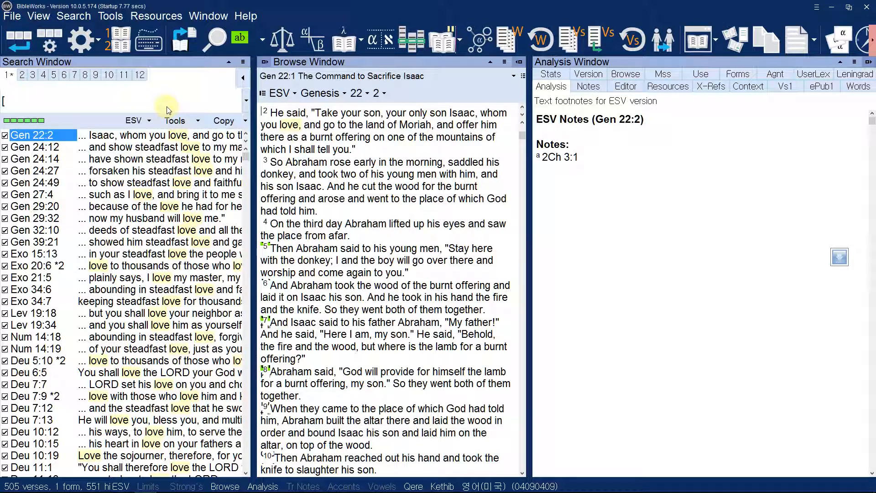
key("F8")
key("super+p")
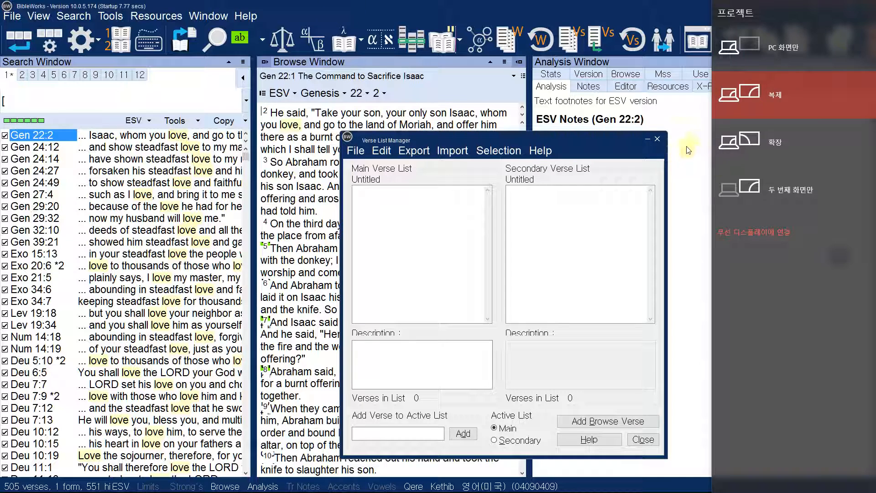
left_click(664, 143)
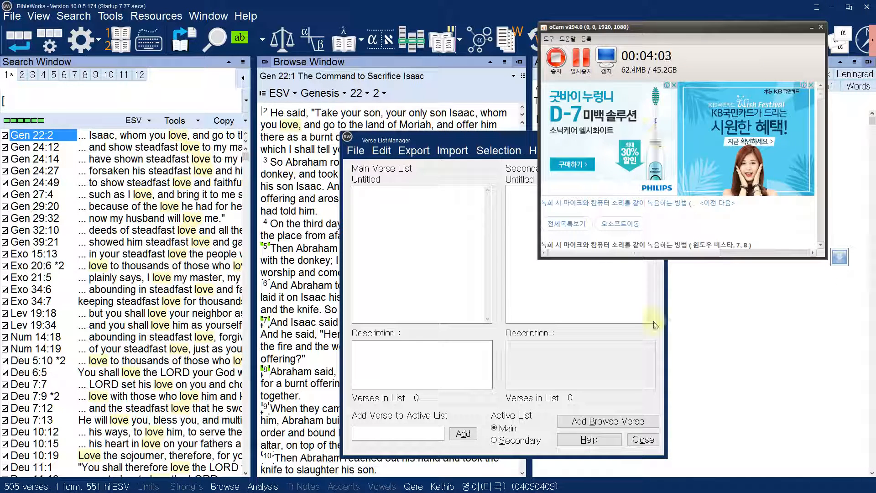
left_click(654, 322)
left_click(657, 139)
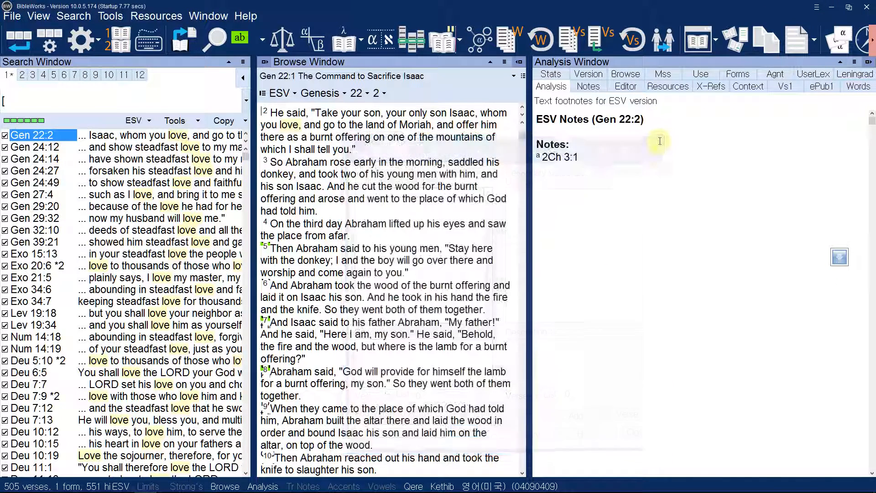
Step: Open a new graphical query window at full size and magnify its menus, toolbar and search boxes for inspection
key("Return")
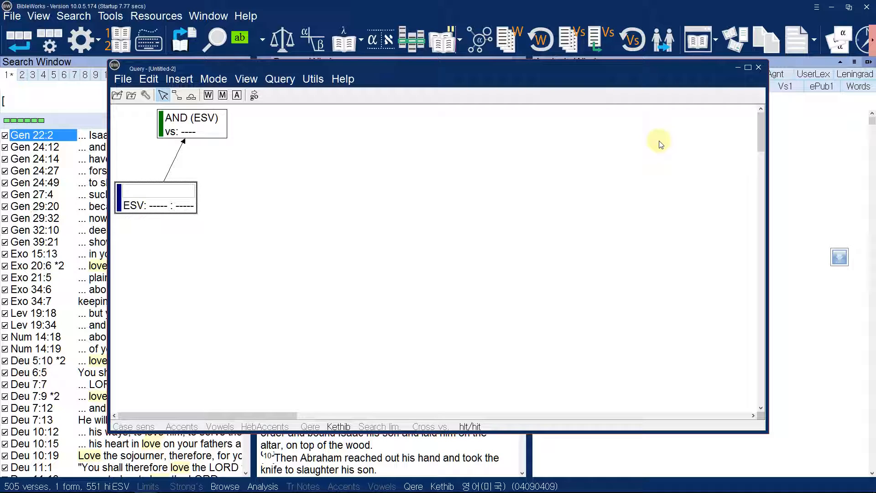
left_click(747, 68)
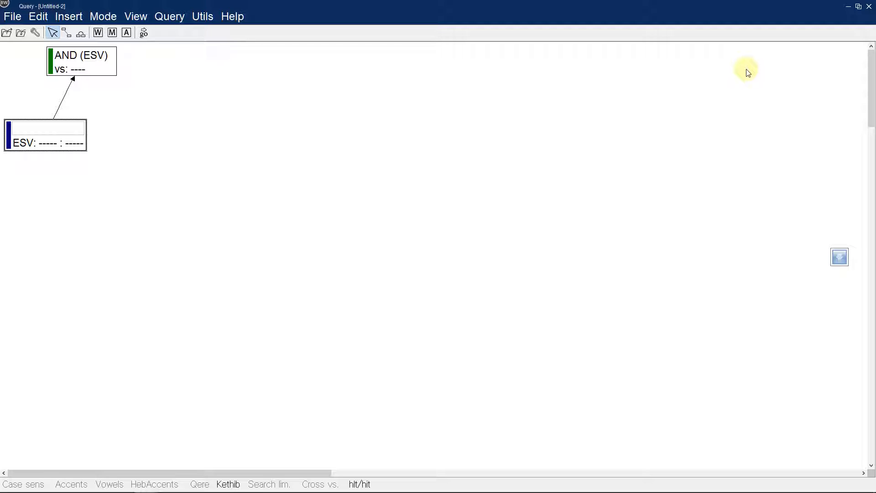
key("F8")
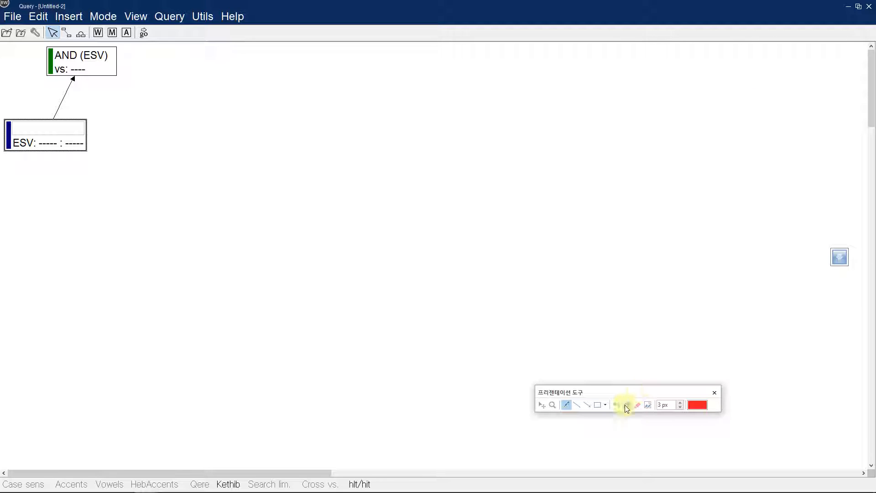
left_click(550, 405)
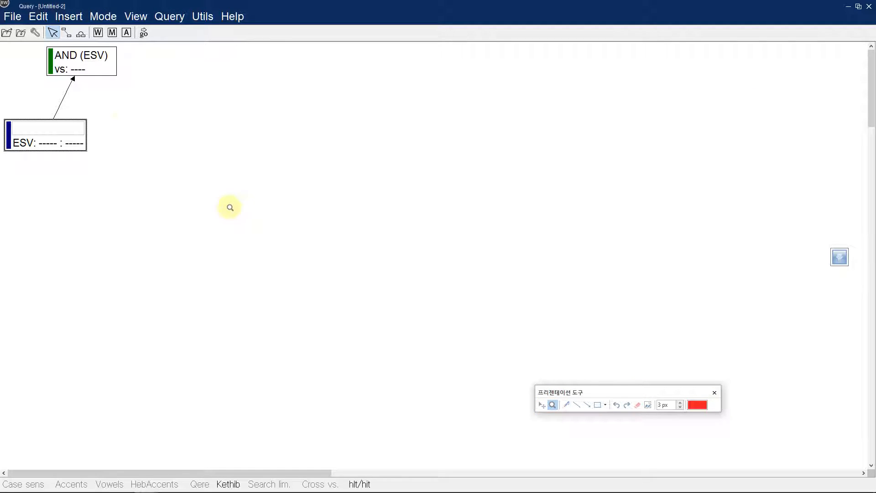
left_click(115, 85)
left_click(89, 3)
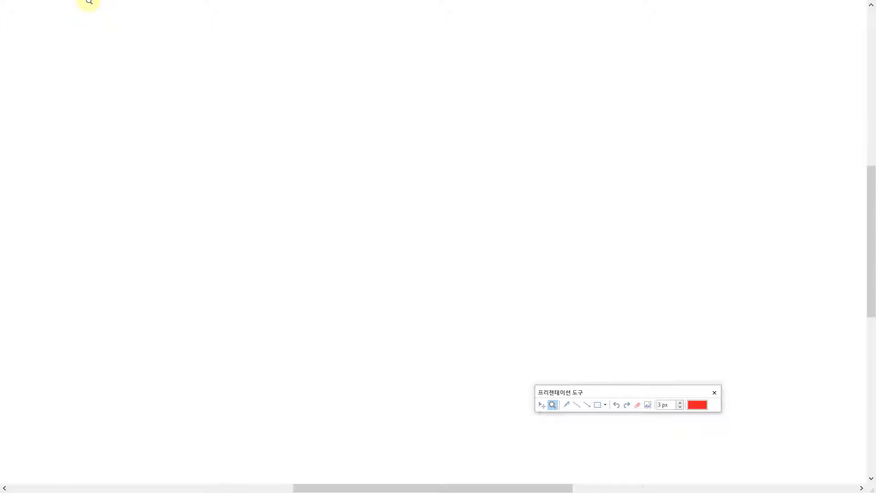
left_click_drag(313, 487, 5, 488)
left_click_drag(869, 200, 871, 5)
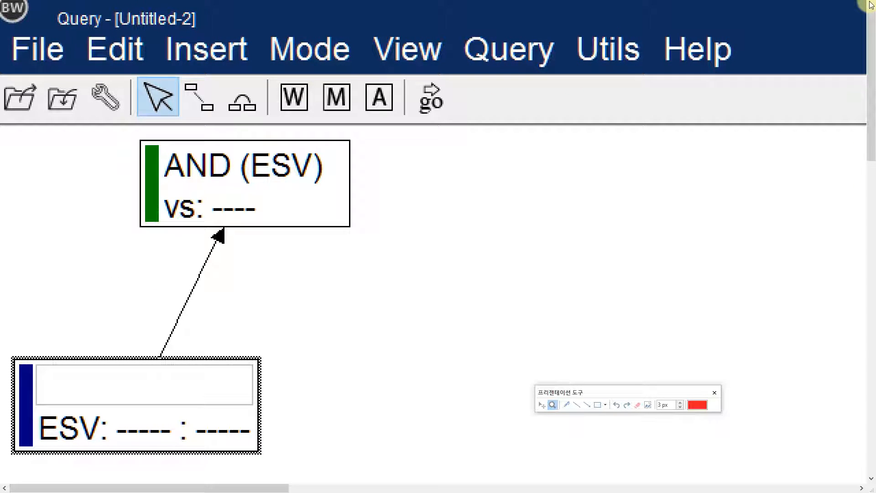
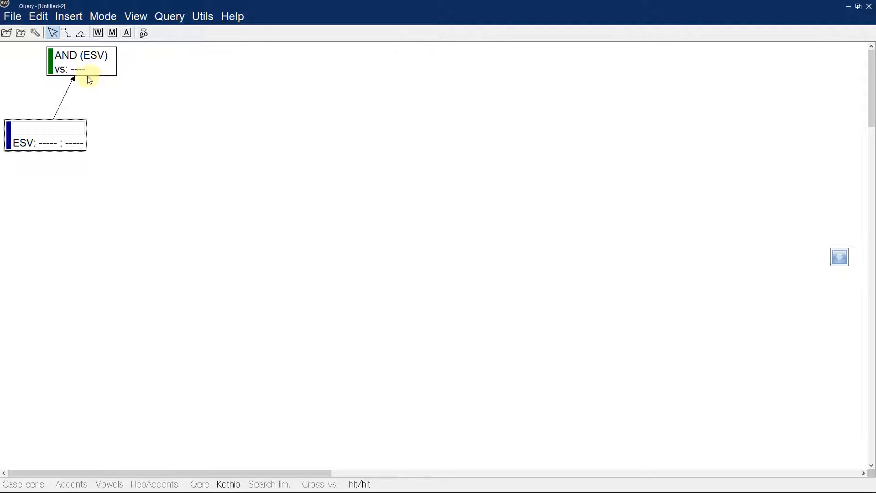
Step: Move the AND (ESV) merge box and its linked word box further into the query canvas, keeping the word box below
left_click_drag(90, 68, 188, 106)
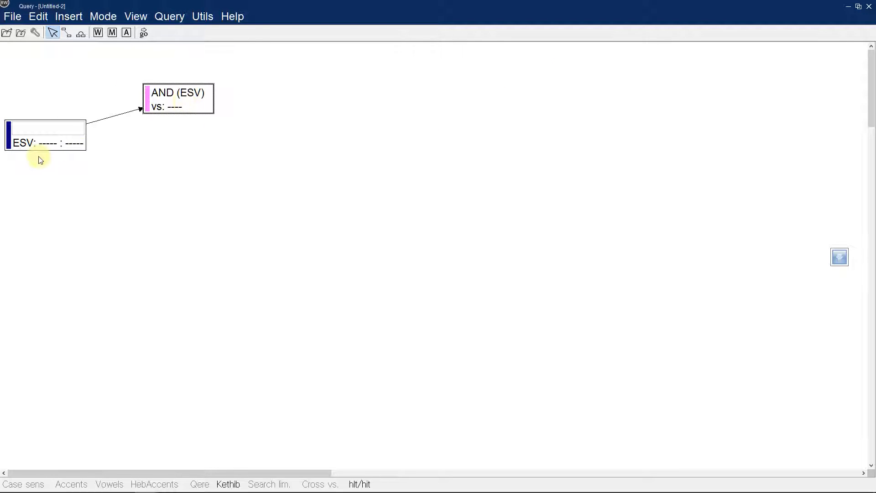
left_click(55, 137)
left_click_drag(55, 137, 151, 192)
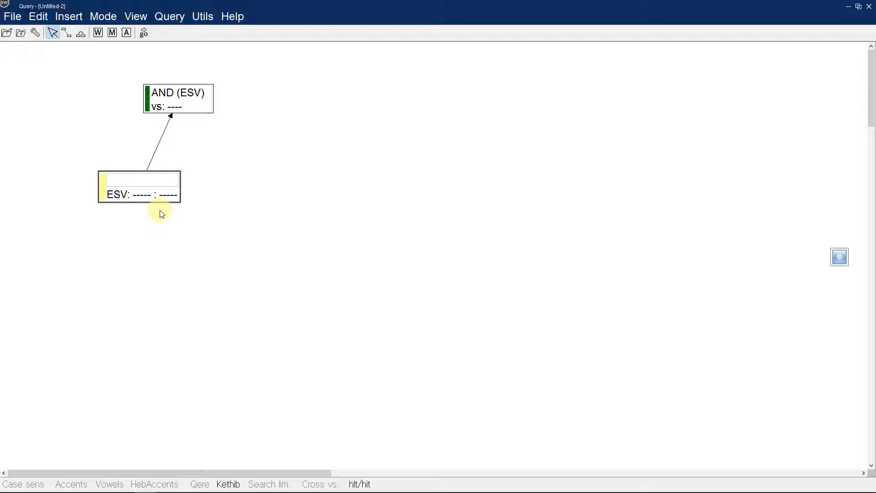
Step: View the word box's options for version, search method and verse position, and close them unchanged
left_click(159, 186)
left_click(159, 185)
key("alt+Tab")
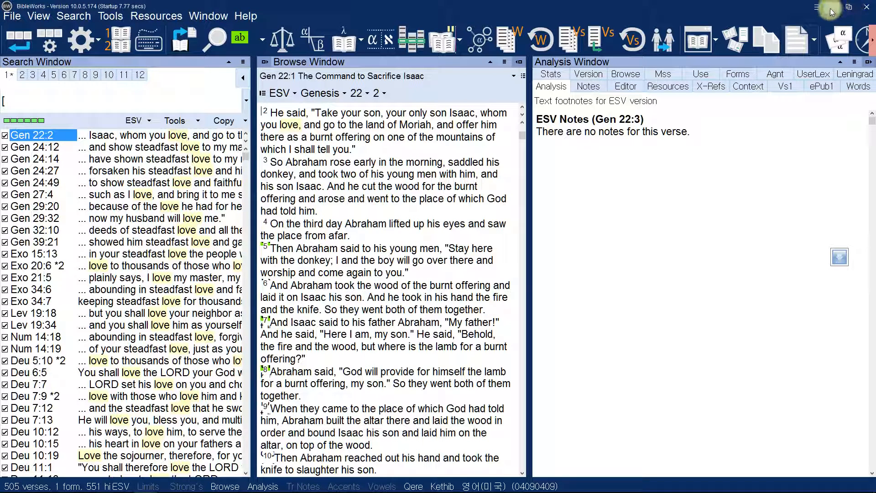
left_click(831, 12)
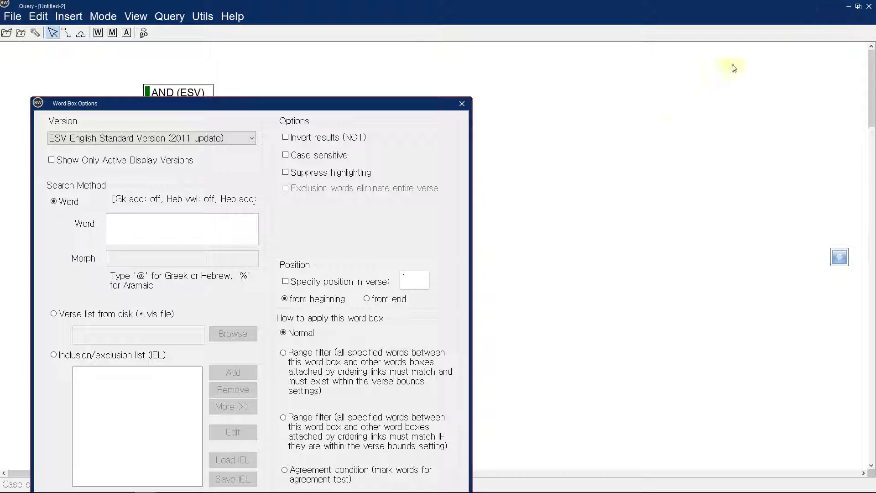
left_click(458, 104)
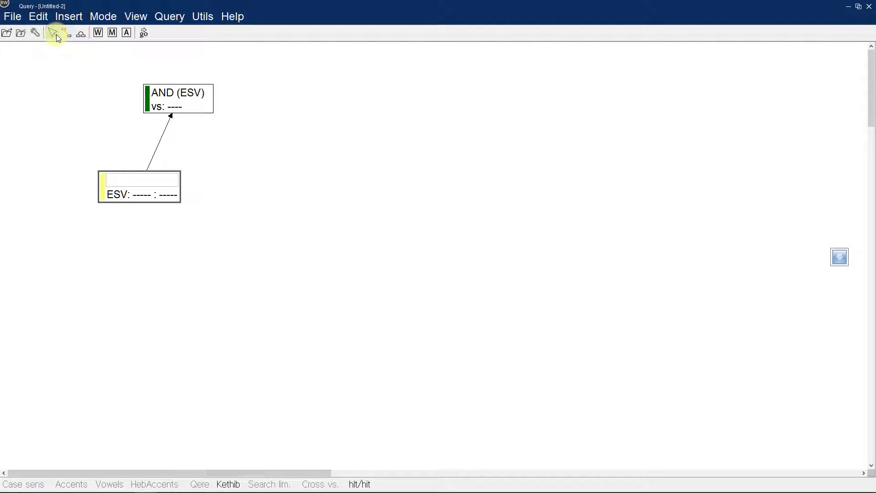
Step: Reopen the empty word box's options, magnify the version and search method settings for inspection, and dismiss them without changes
left_click(148, 193)
double_click(147, 189)
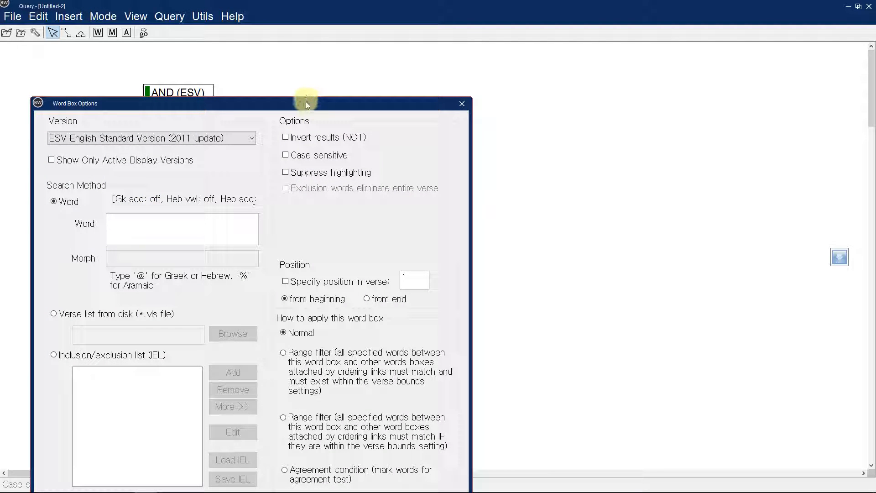
left_click_drag(309, 105, 598, 50)
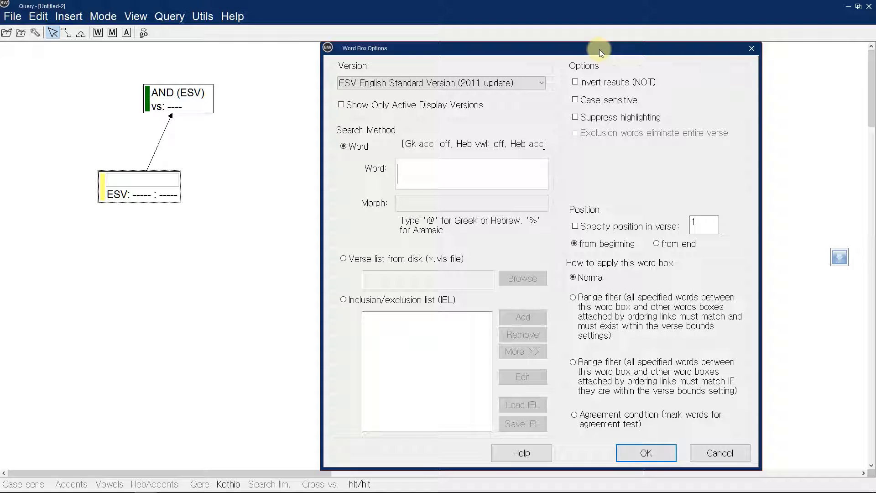
key("ctrl+2")
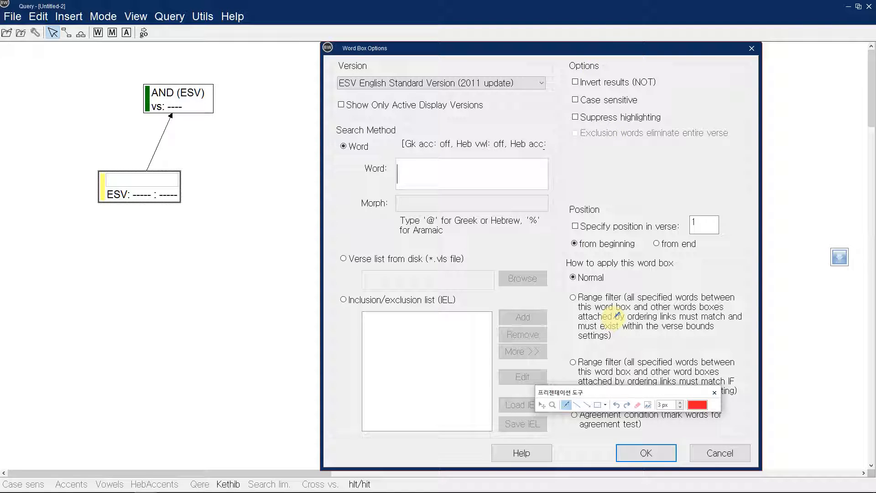
left_click(553, 406)
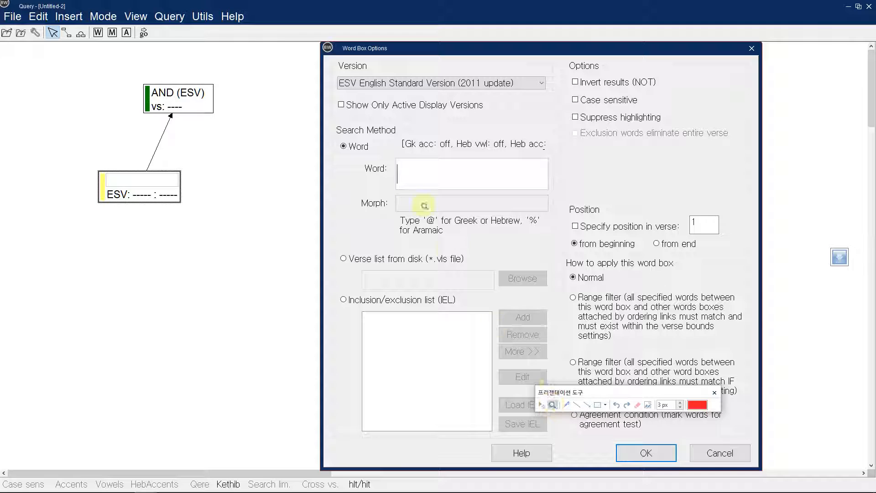
left_click(392, 75)
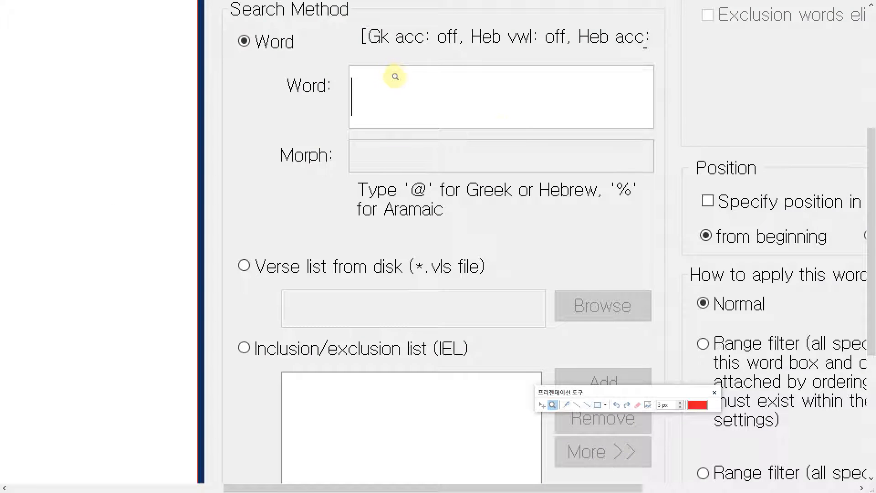
left_click_drag(871, 153, 872, 63)
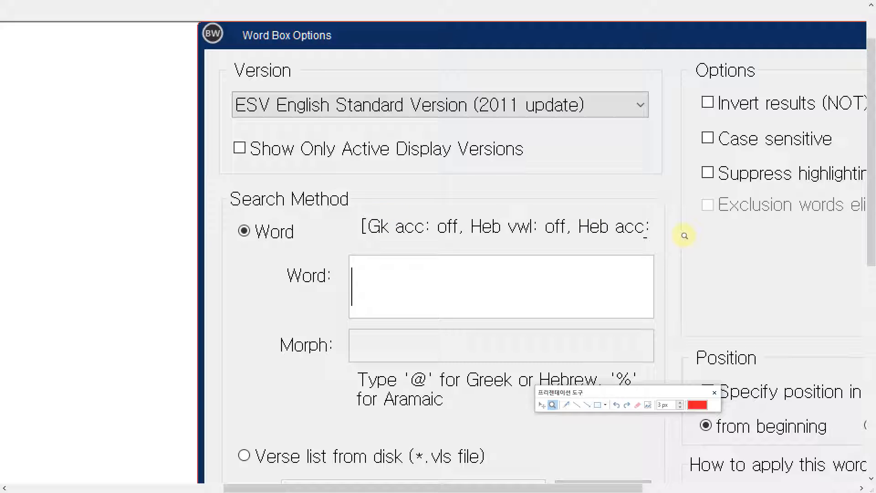
key("Escape")
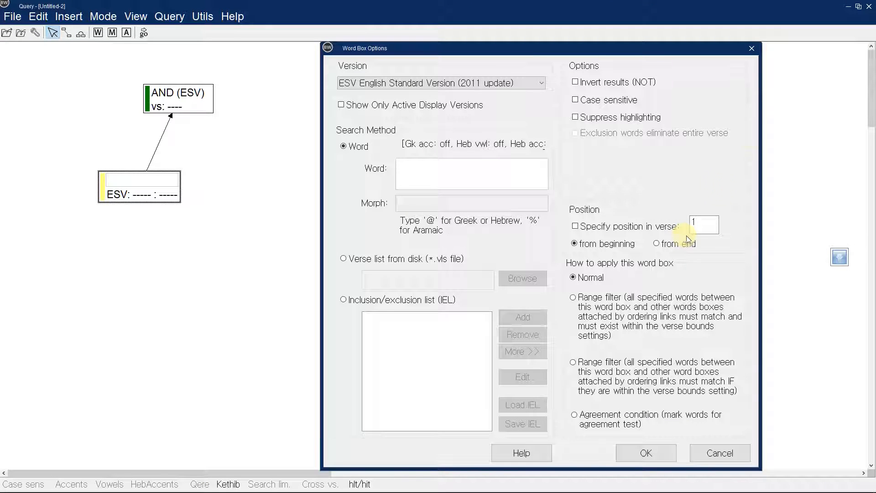
left_click(752, 49)
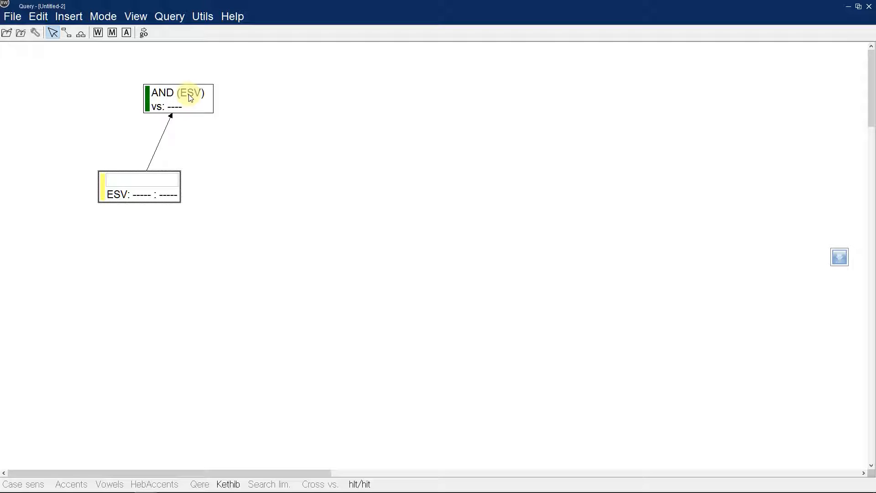
Step: Set the word box to search for "jesus" in the NIV New International Version (2011)
double_click(152, 184)
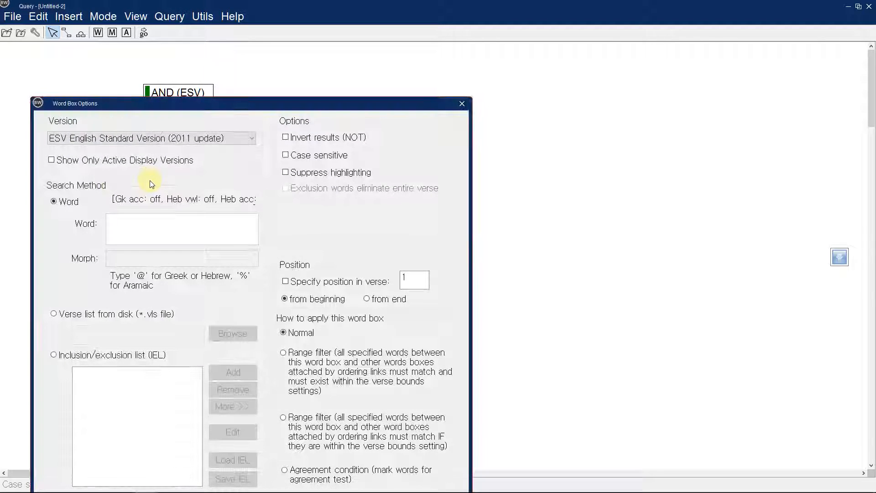
left_click_drag(248, 105, 363, 49)
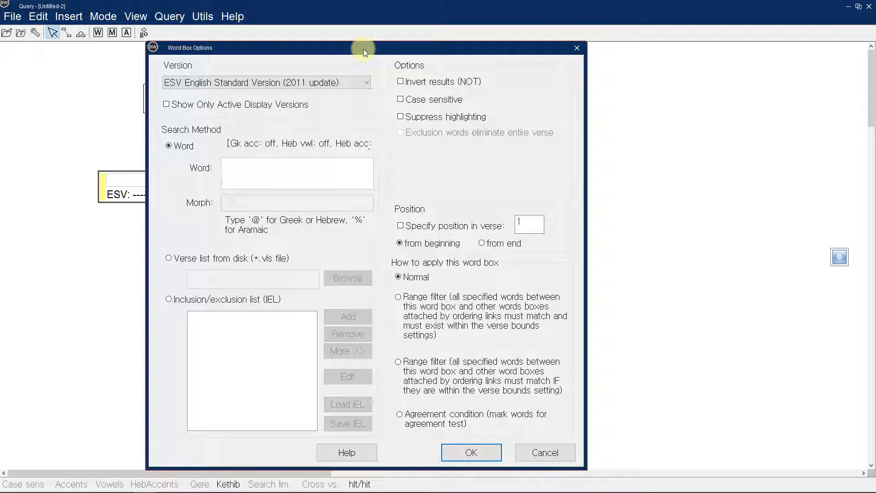
left_click(340, 82)
left_click_drag(368, 165, 353, 275)
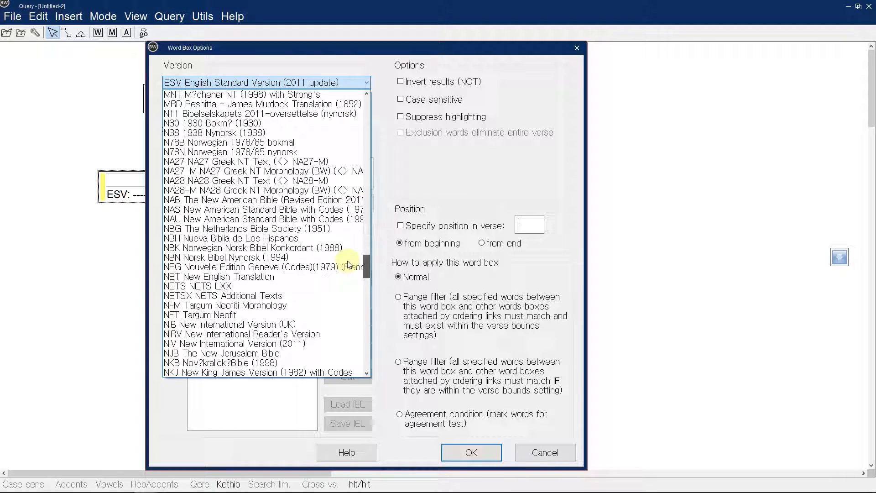
scroll(346, 263, "down", 1)
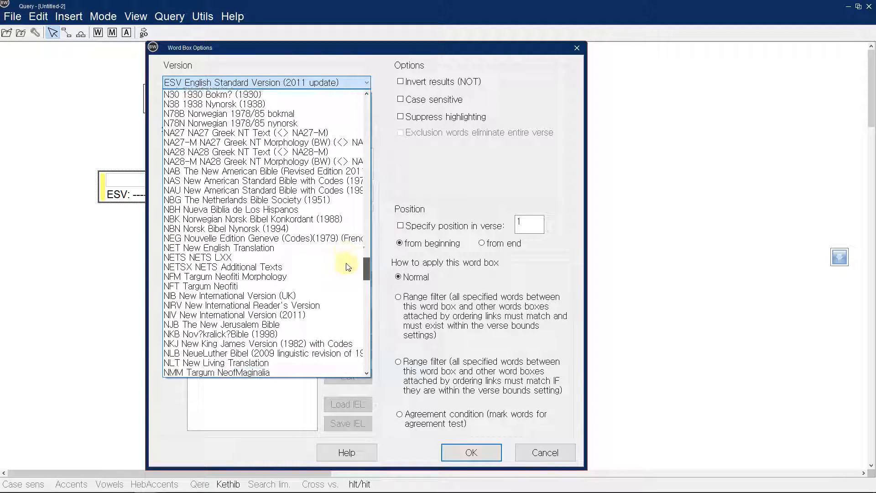
left_click(313, 314)
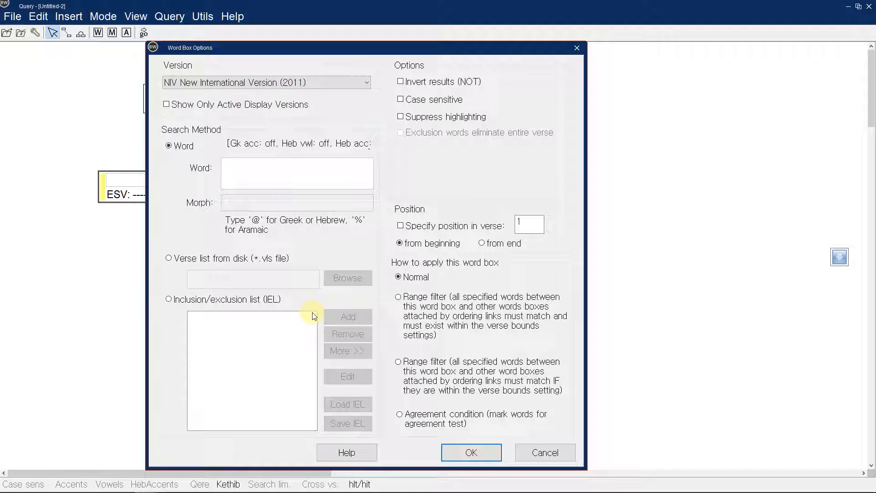
left_click(303, 165)
type("jesus")
left_click(467, 459)
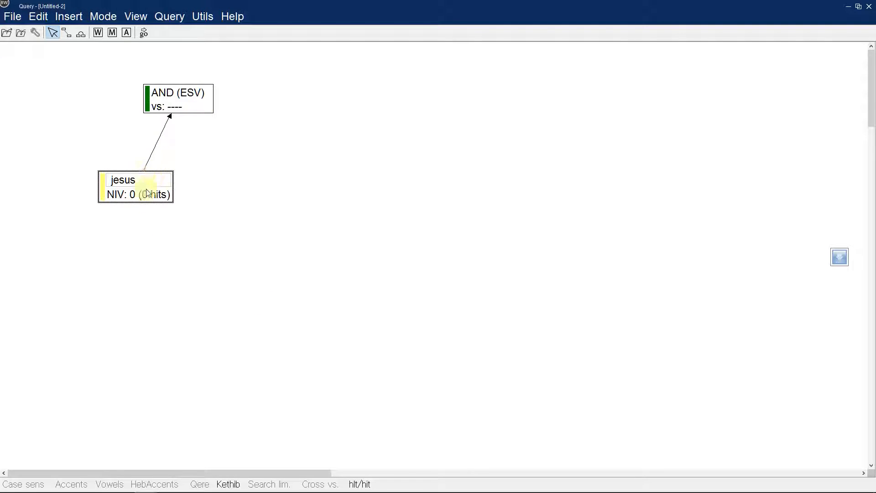
Step: Change the AND merge box's version to NIV New International Version (2011), keeping its other options, and run the query
left_click(173, 101)
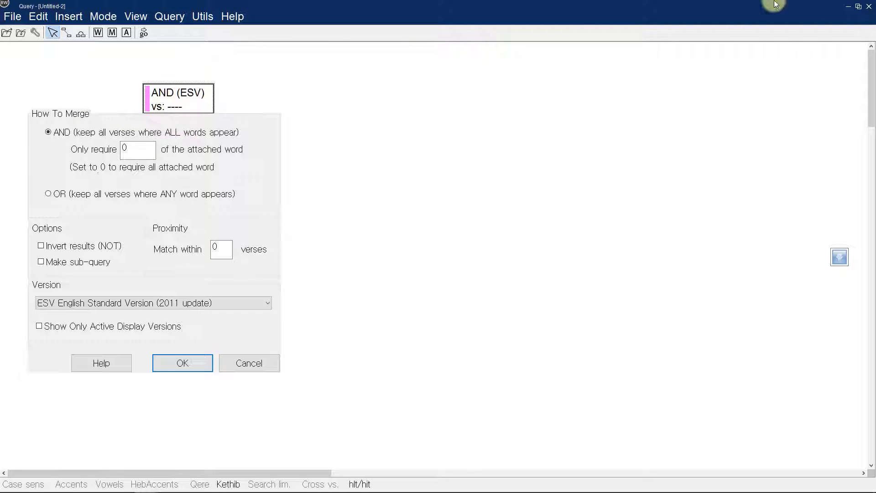
left_click(860, 8)
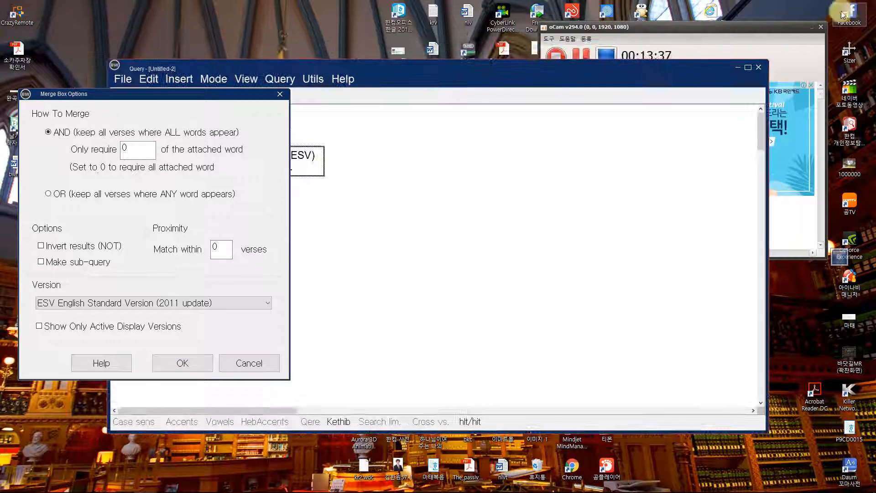
left_click_drag(189, 94, 562, 109)
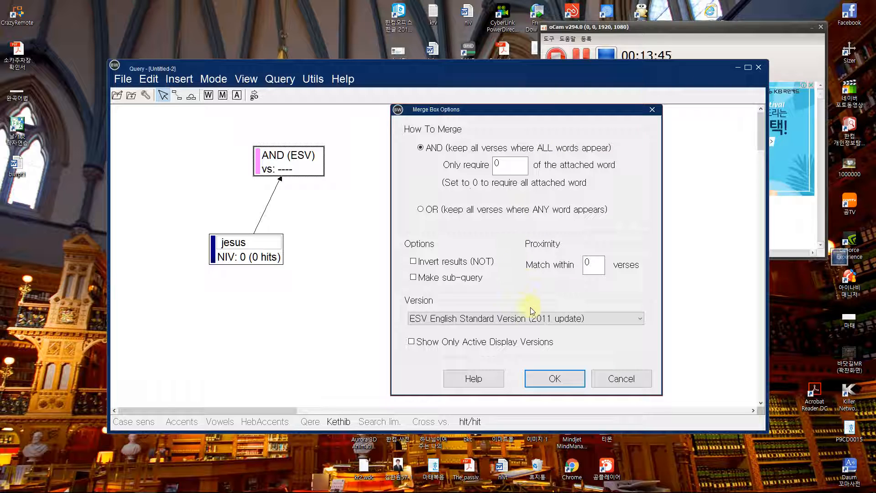
left_click(528, 318)
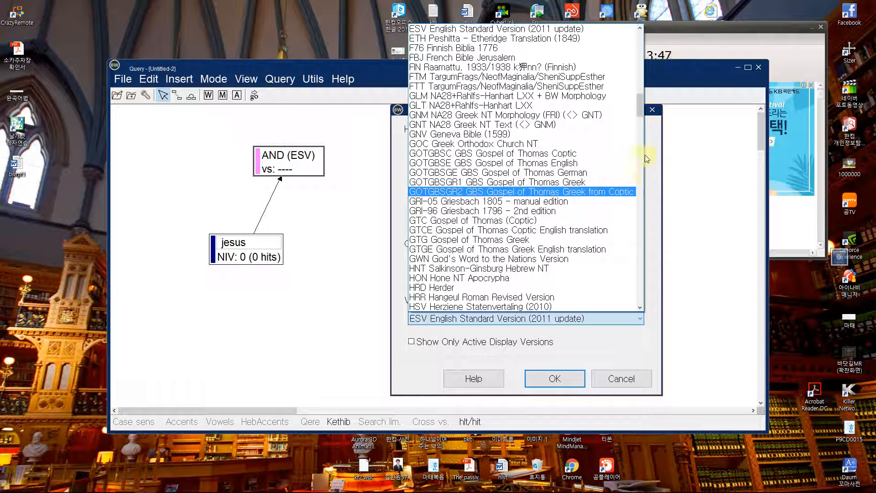
left_click_drag(641, 103, 630, 200)
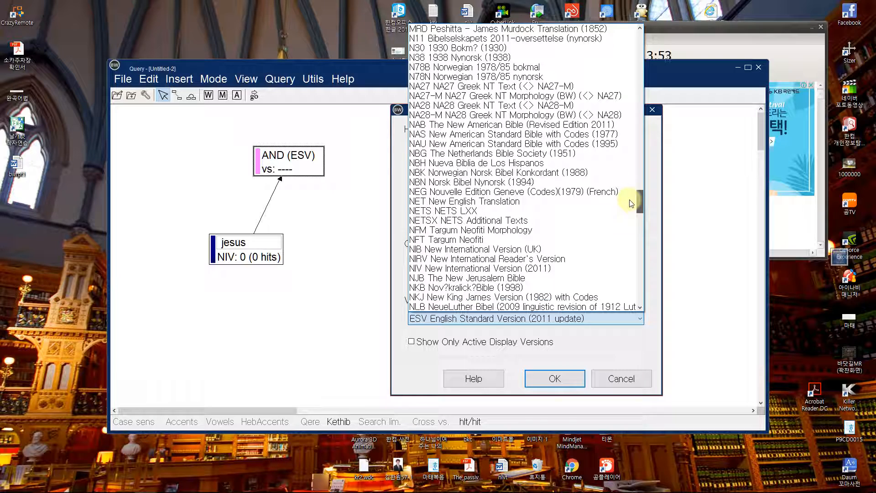
left_click(588, 270)
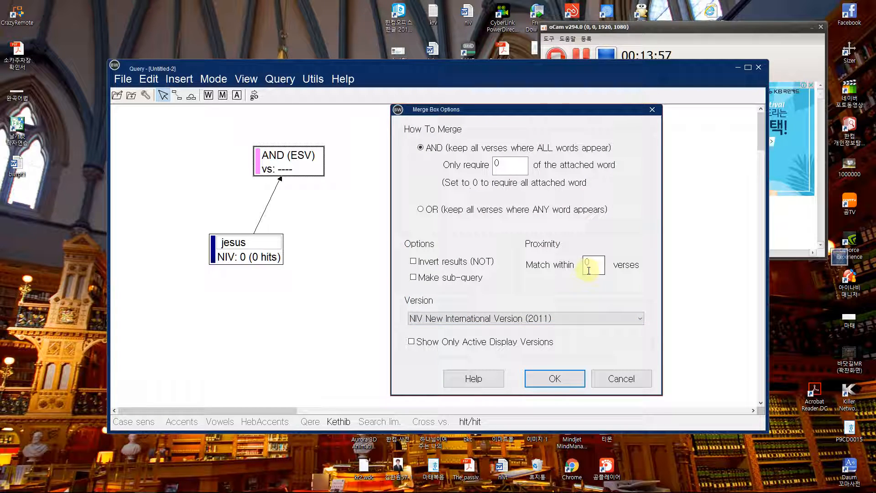
left_click(545, 373)
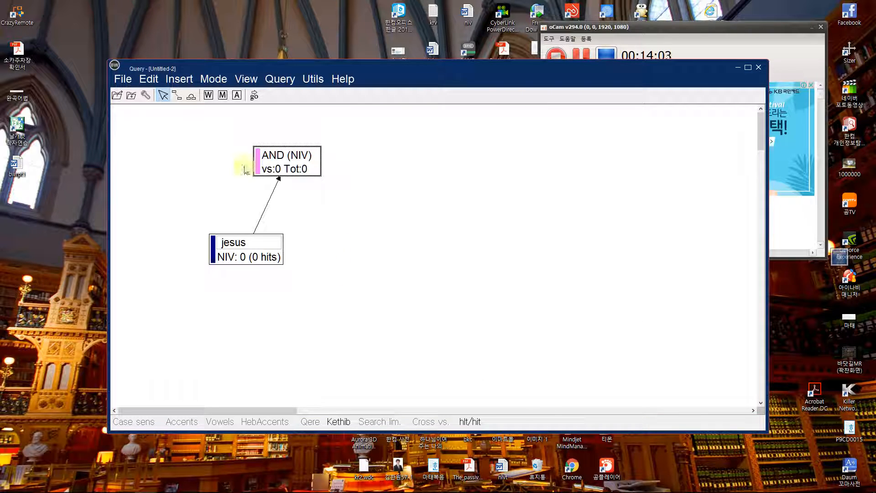
left_click(254, 97)
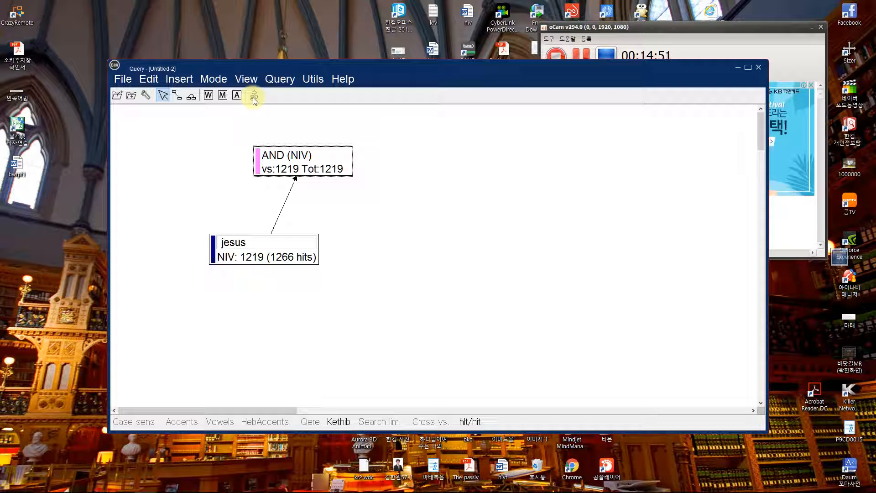
Step: Add a second word box to the query canvas and set its NIV search word to "christ"
left_click(209, 95)
double_click(168, 193)
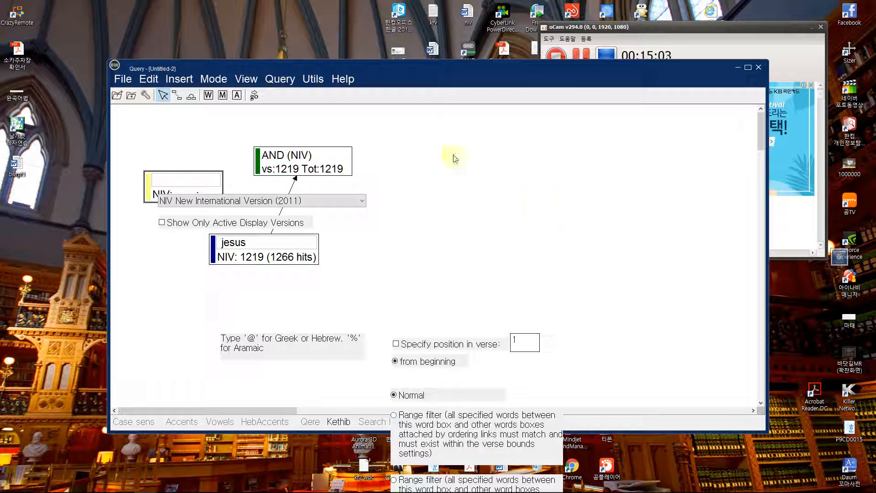
left_click_drag(441, 69, 429, 15)
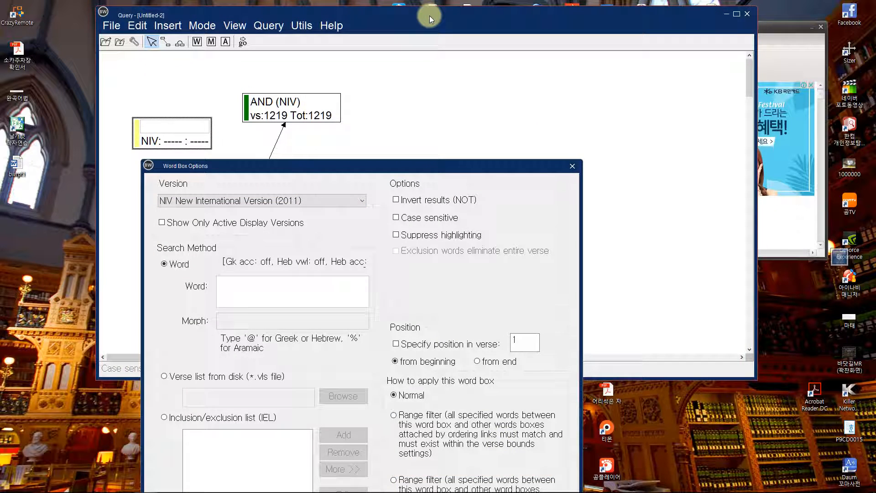
left_click_drag(440, 168, 650, 80)
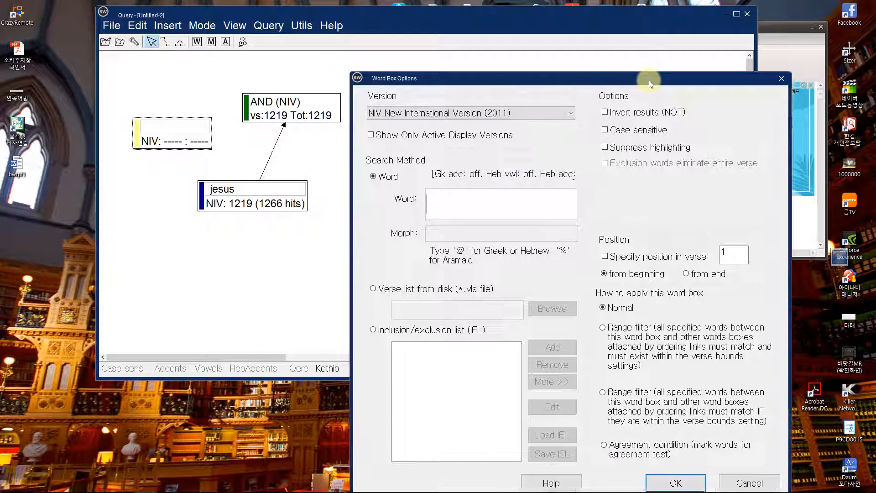
left_click(474, 205)
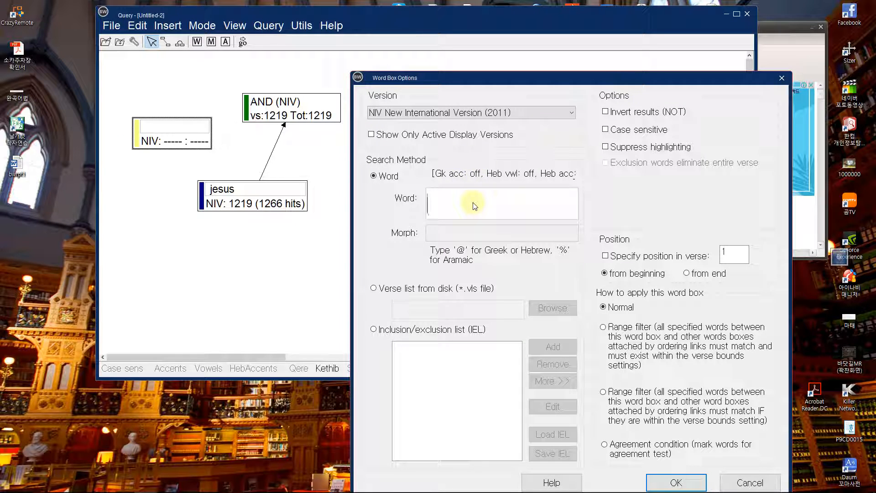
type("w")
key("BackSpace")
type("christ")
left_click(676, 483)
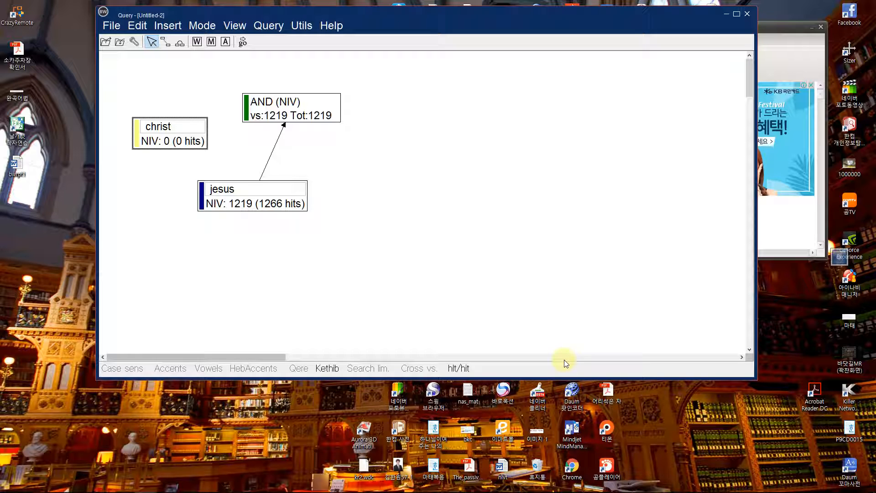
Step: Link the christ word box to the AND (NIV) merge box and place it beside the jesus box, below the merge box
left_click(169, 44)
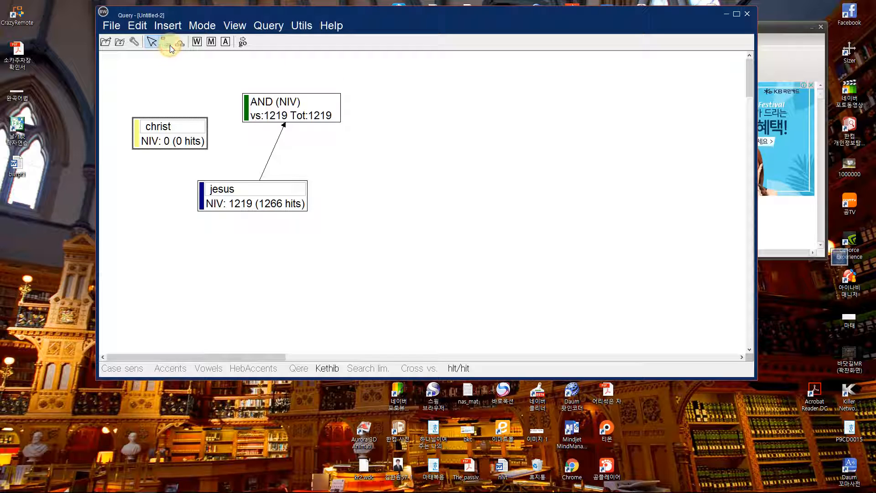
double_click(181, 125)
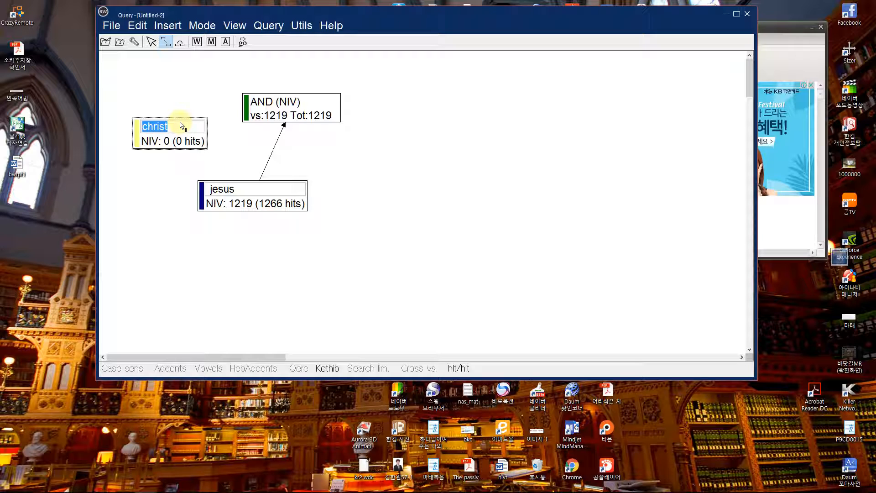
left_click_drag(185, 126, 254, 109)
left_click(152, 43)
left_click(183, 132)
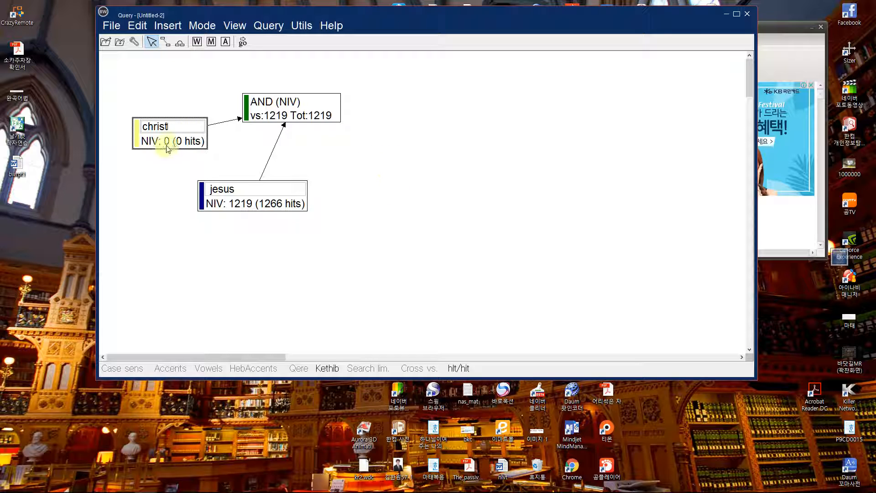
left_click_drag(173, 134, 399, 191)
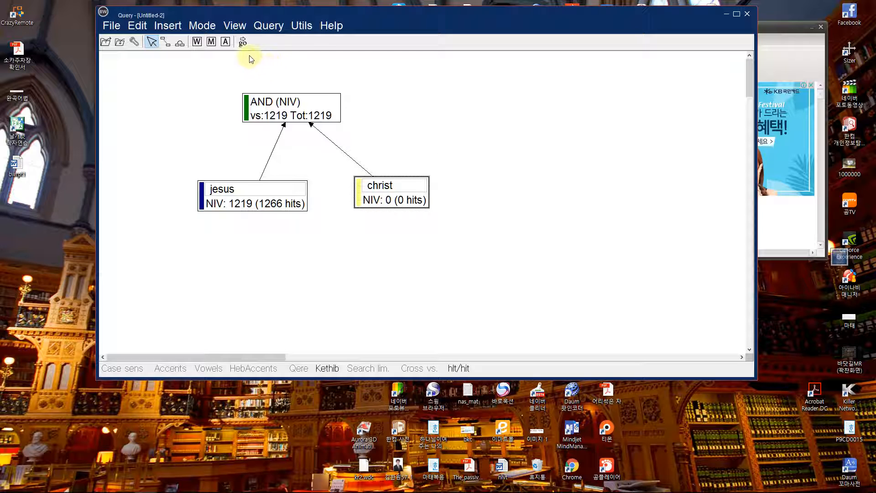
Step: Run the combined jesus and christ query, view the resulting verses in the main BibleWorks window, and return to the query
left_click(244, 43)
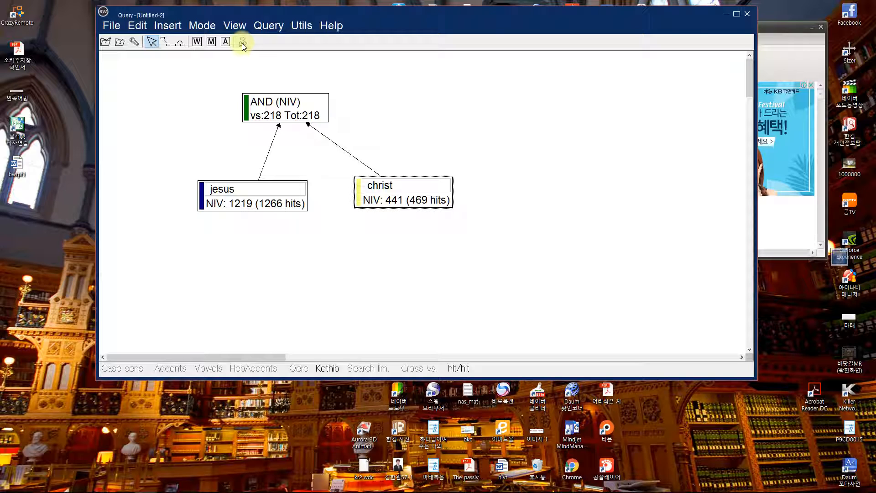
mouse_move(122, 491)
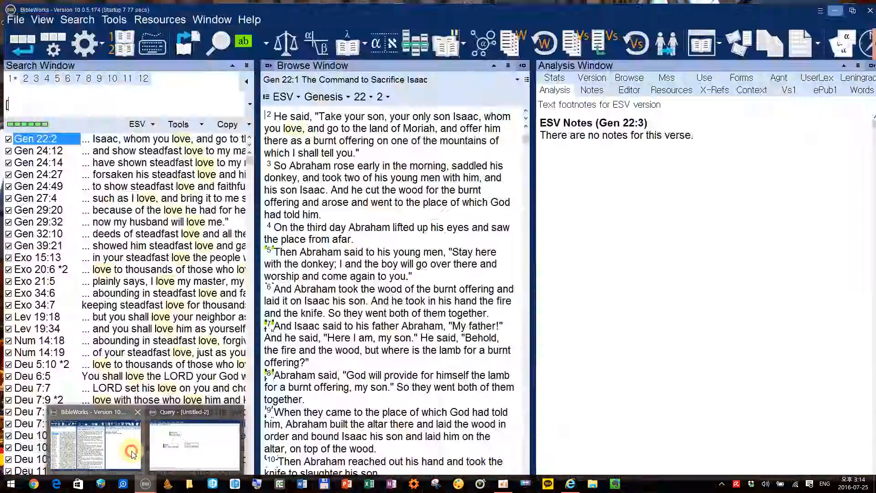
left_click(132, 454)
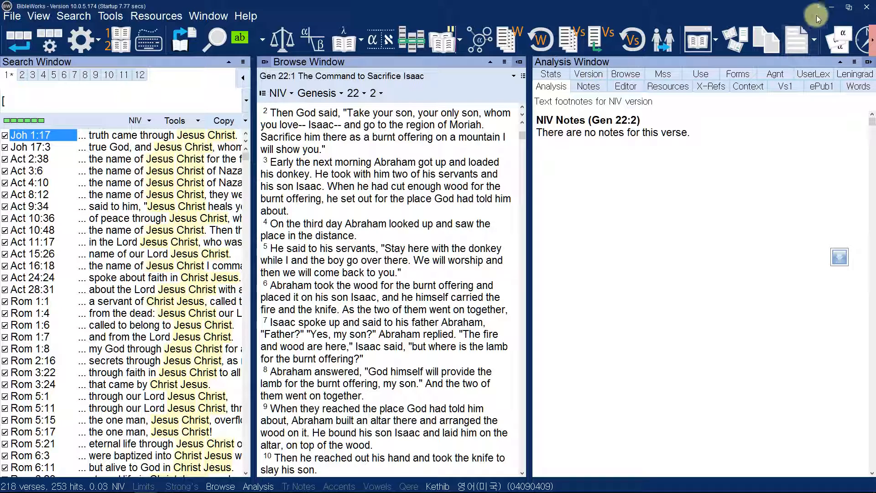
left_click(831, 9)
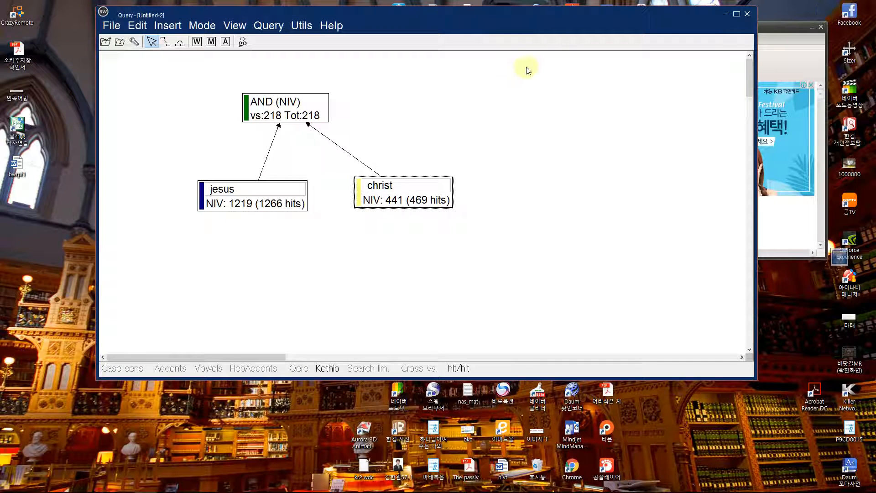
Step: Maximize the query window and center the AND (NIV) merge box above the jesus and christ boxes
left_click(736, 14)
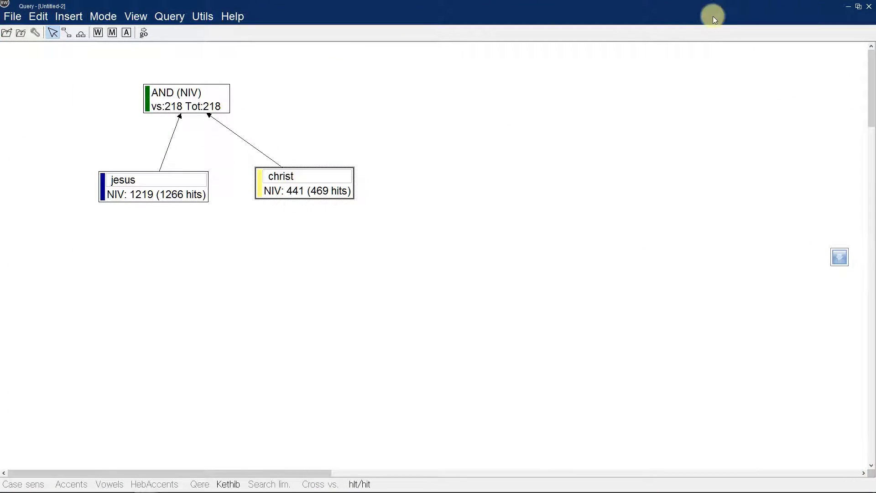
left_click_drag(184, 108, 218, 100)
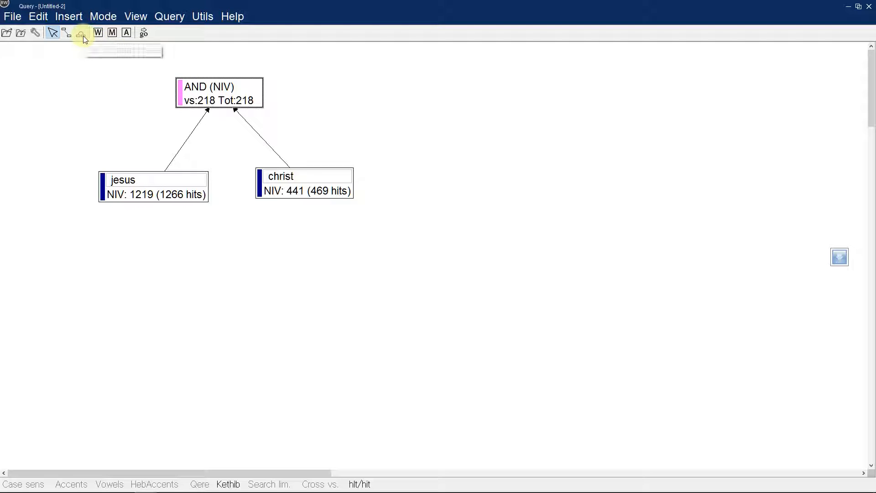
key("ctrl")
key("ctrl")
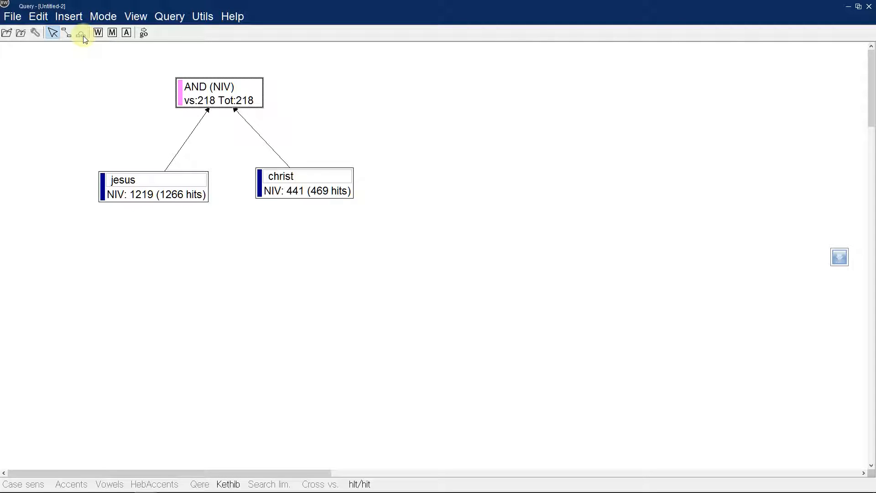
Step: Add an ordering link from the jesus box to the christ box and place its ordering box below them, between the two
left_click(83, 36)
left_click(156, 190)
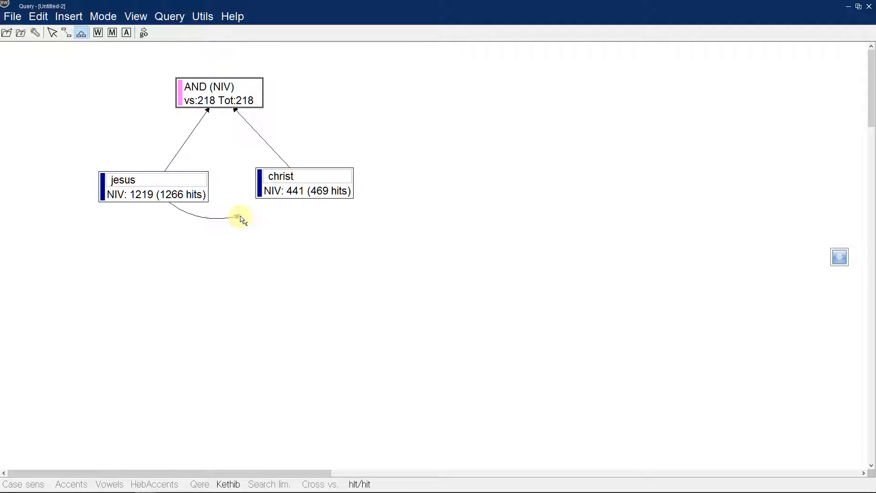
left_click(264, 179)
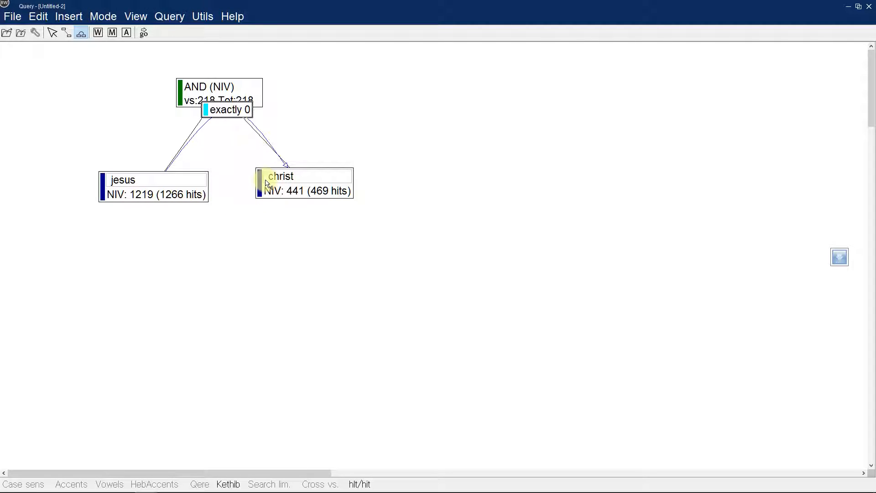
left_click(53, 32)
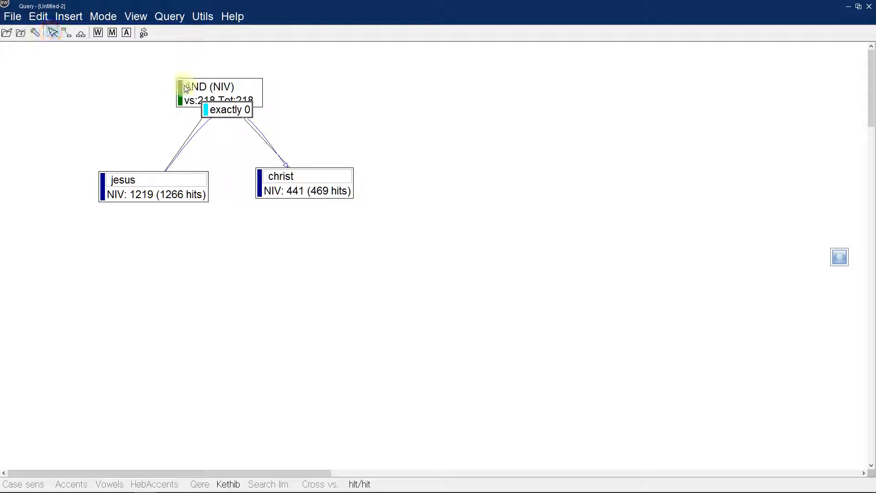
left_click_drag(217, 110, 227, 241)
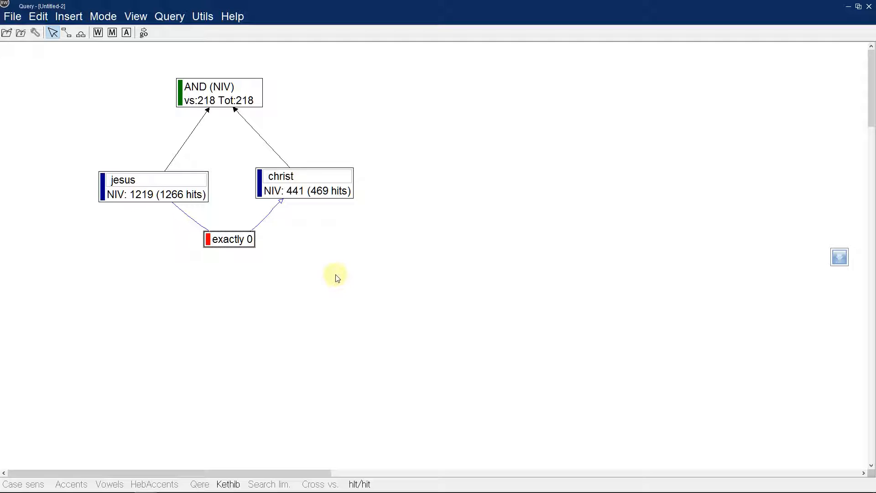
Step: Open the ordering box's proximity options and accept exactly 0 intervening words with punctuation allowed
double_click(245, 242)
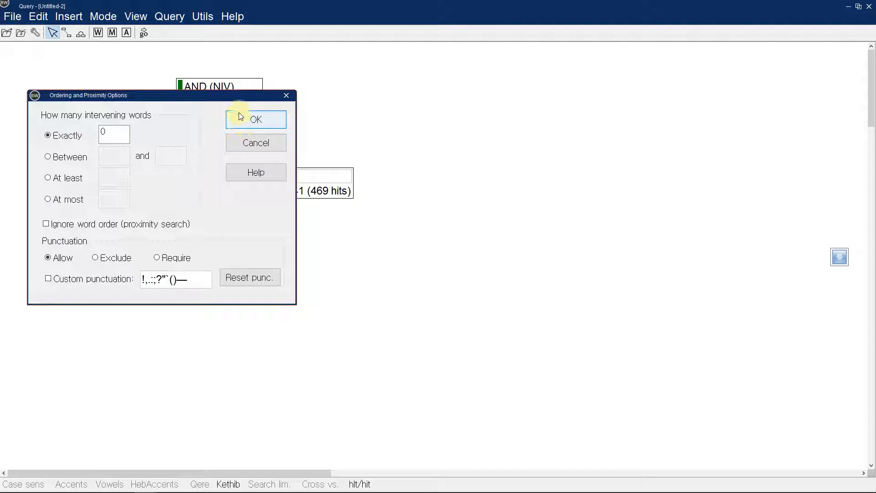
left_click_drag(242, 98, 639, 85)
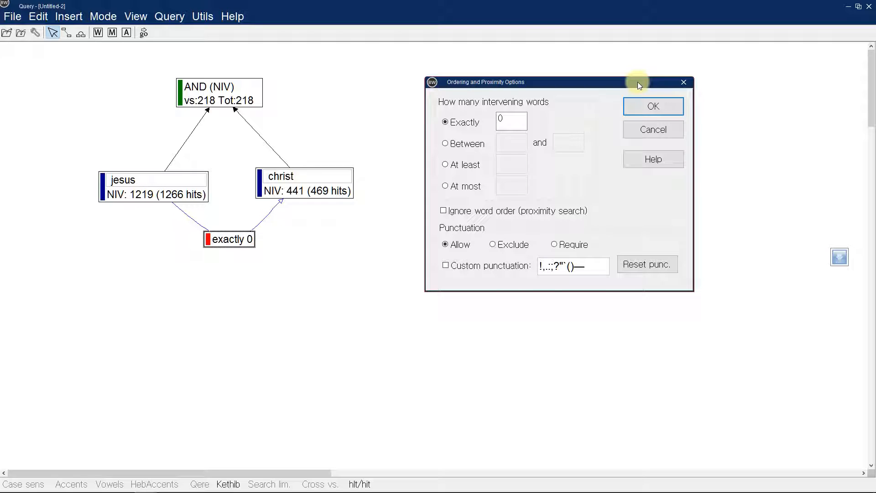
left_click(649, 108)
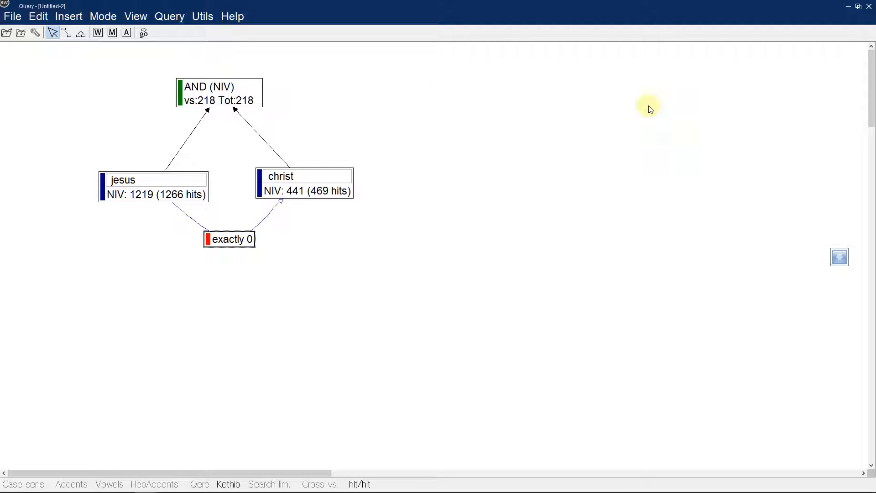
Step: Run the ordered jesus and christ query, view its verses in the main BibleWorks window, and return to the query
left_click(144, 31)
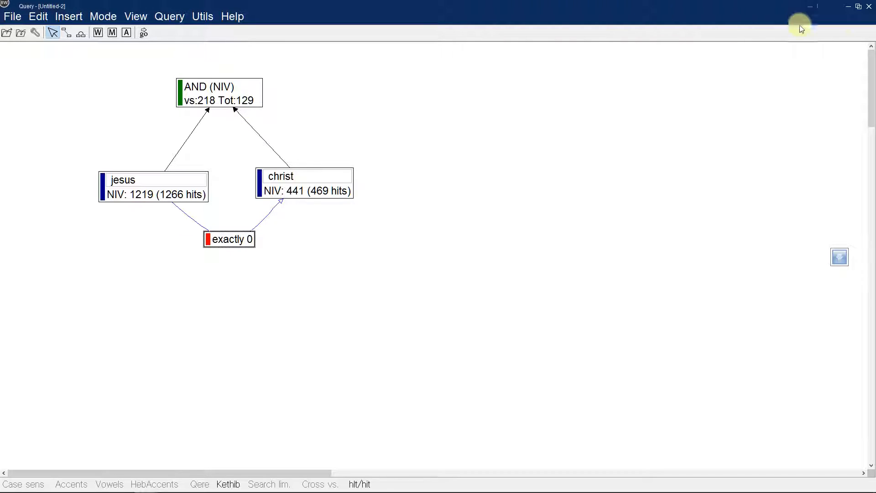
left_click(858, 7)
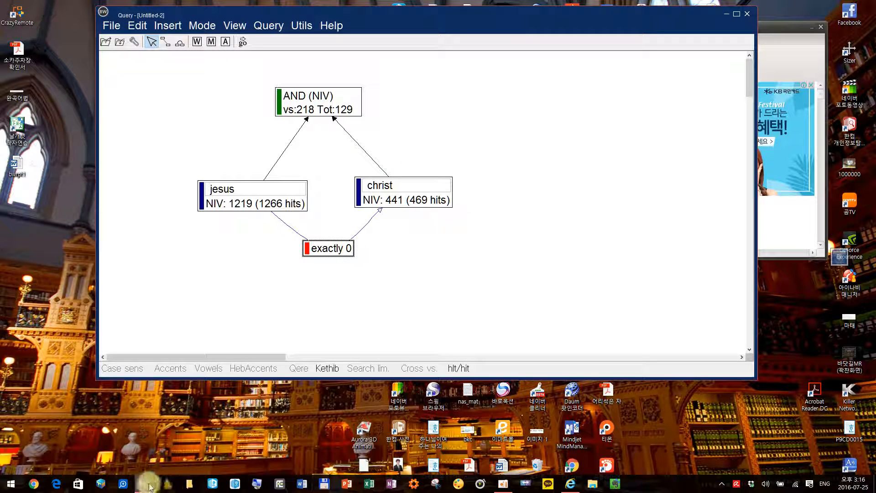
mouse_move(147, 486)
left_click(112, 459)
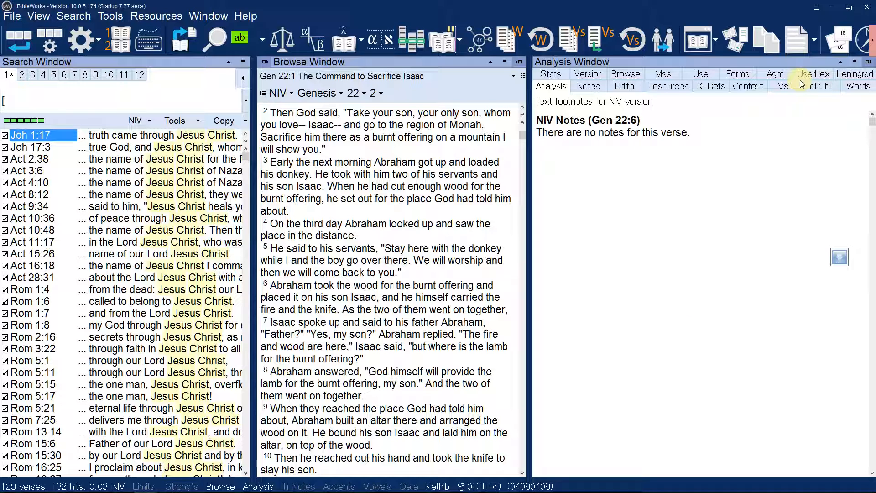
left_click(831, 7)
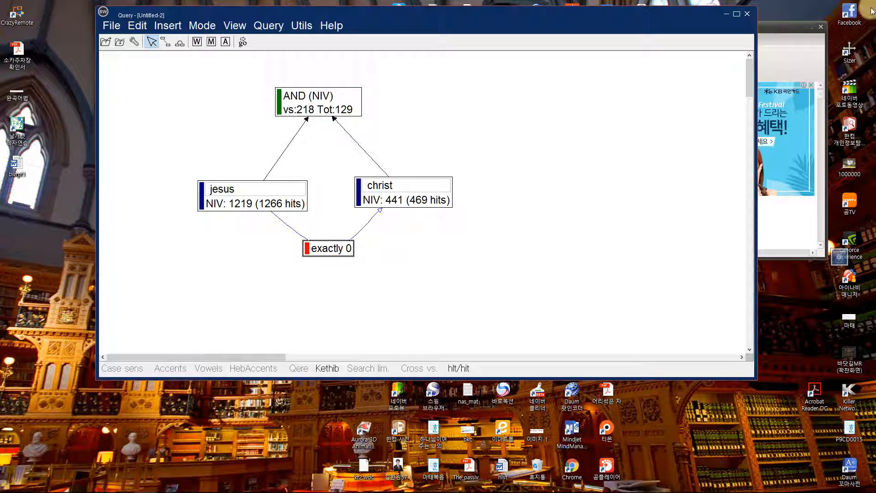
Step: Add a third word box beside the christ box, deleting the surplus duplicate word box
left_click(197, 42)
left_click(197, 42)
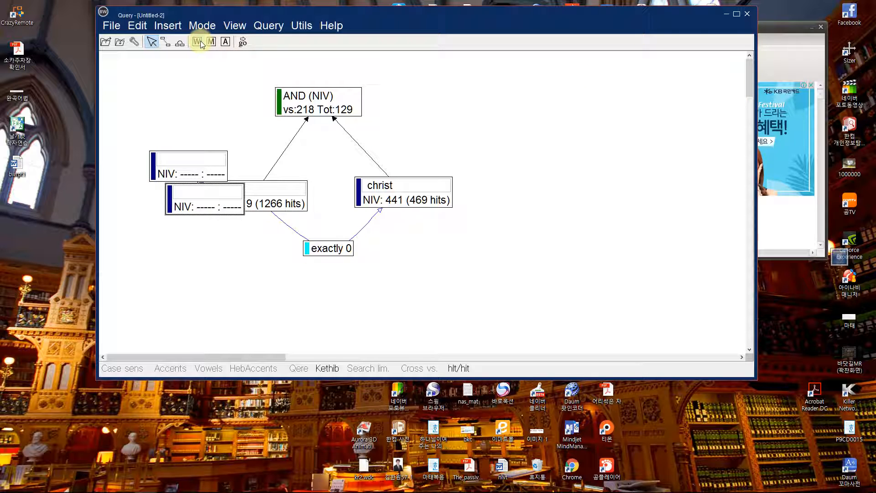
right_click(209, 214)
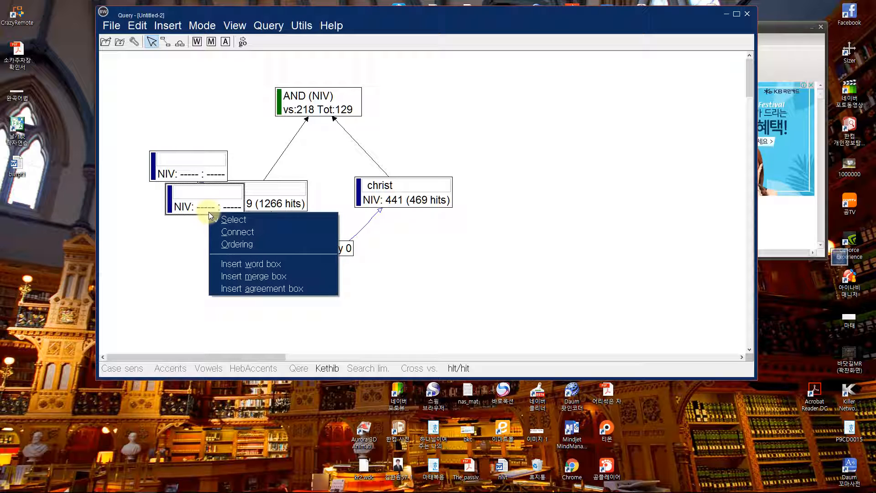
left_click(210, 218)
key("Delete")
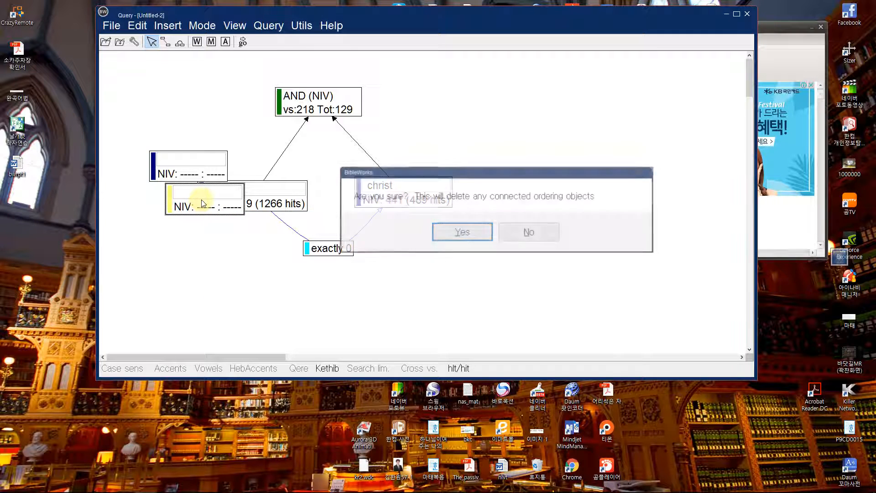
left_click(458, 238)
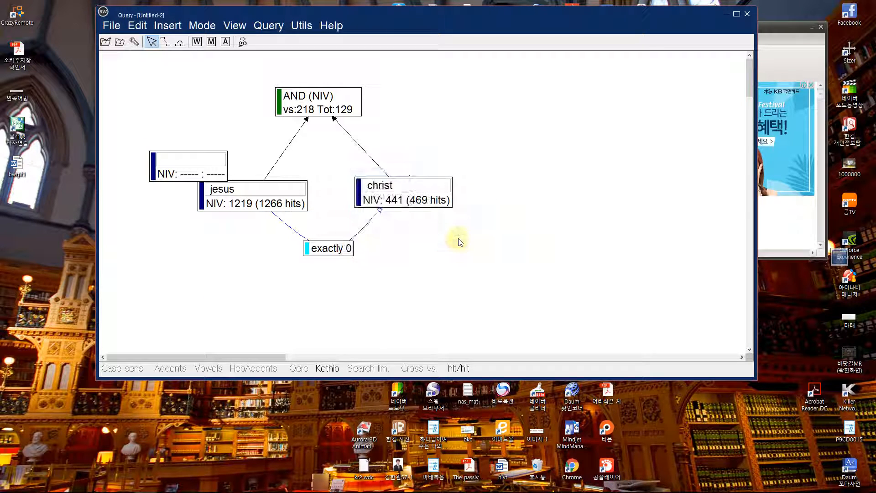
left_click_drag(179, 165, 542, 188)
Step: Set the new word box's NIV search word to "love*"
double_click(541, 185)
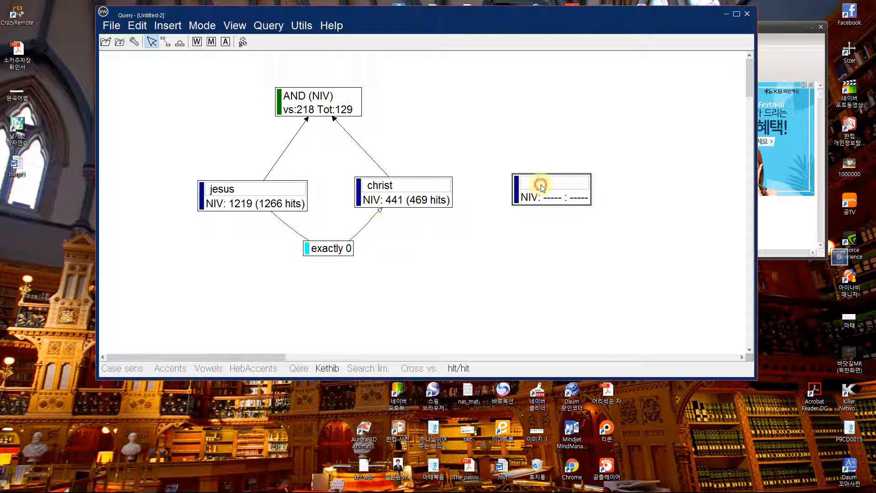
left_click(536, 194)
left_click(535, 196)
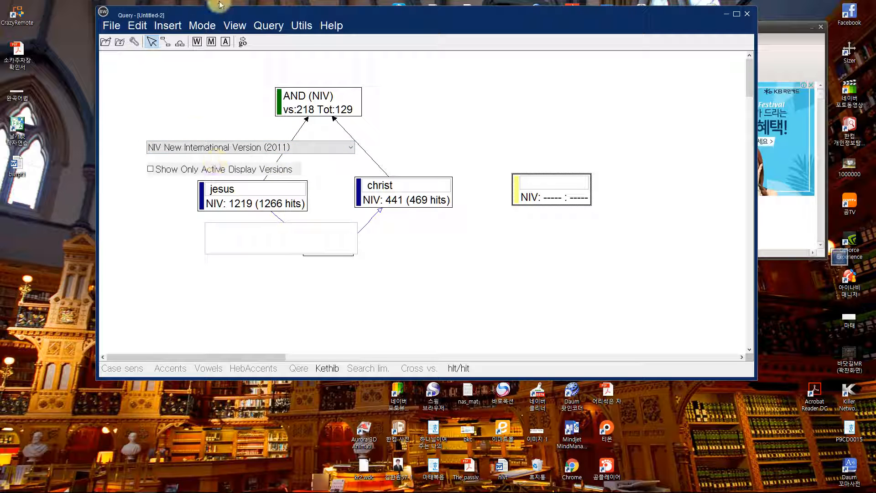
left_click_drag(344, 15, 362, 58)
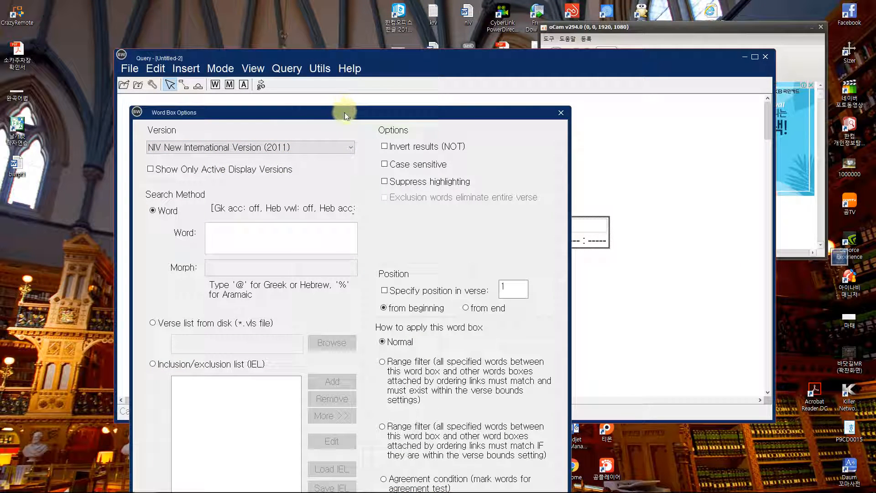
left_click_drag(344, 112, 365, 73)
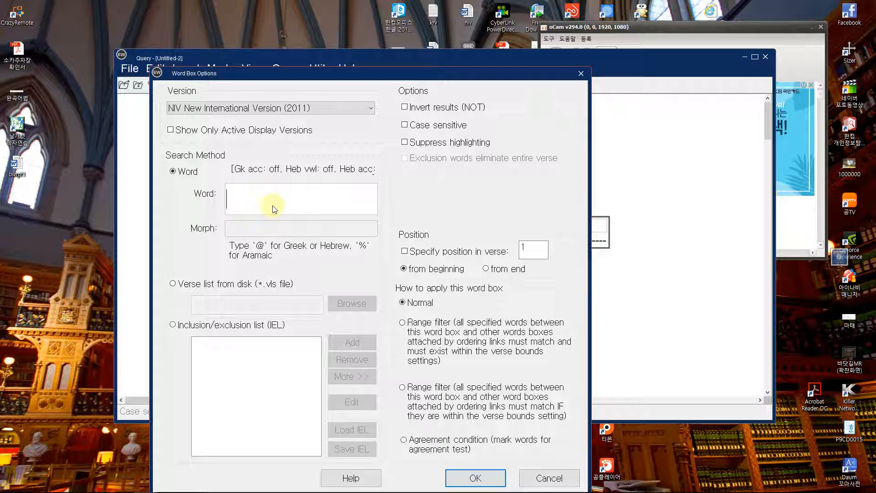
type("love")
key("alt")
type("**")
key("BackSpace")
left_click(446, 477)
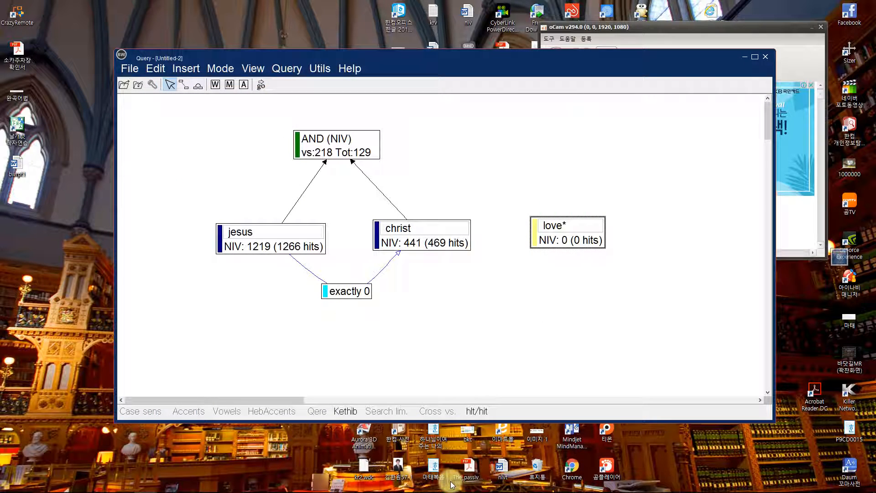
Step: Connect the love* word box to the AND (NIV) merge box and run the query
left_click(187, 87)
left_click_drag(548, 225, 370, 152)
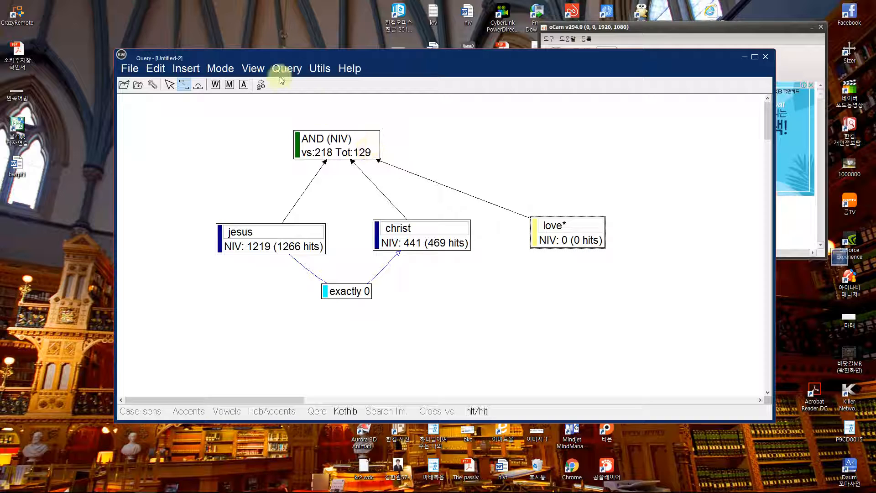
left_click(263, 83)
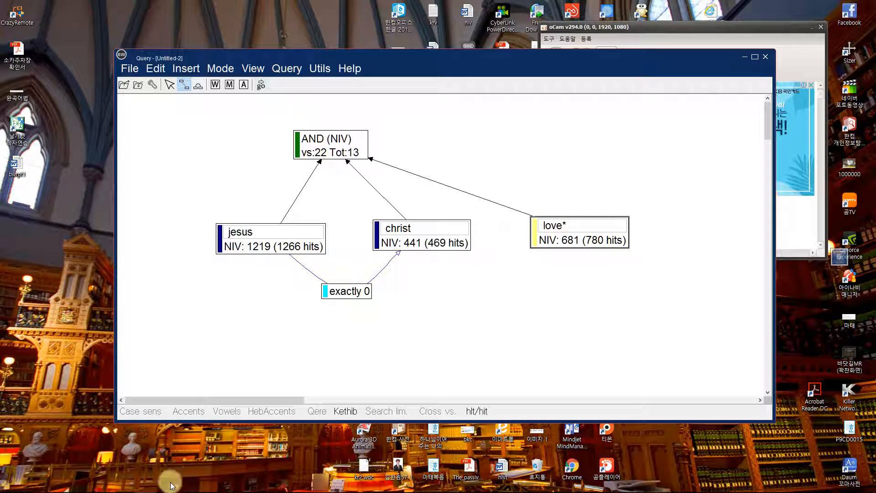
Step: View the verses matching jesus, christ and love* in the main BibleWorks window, and return to the query
mouse_move(53, 489)
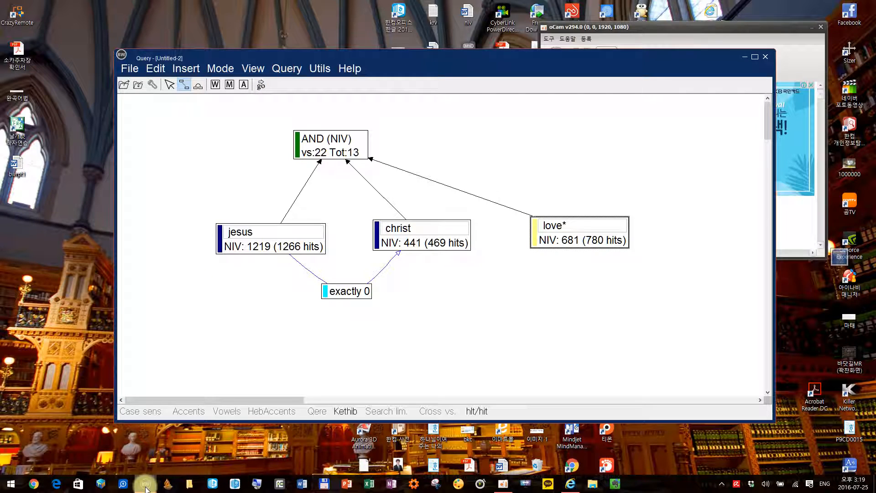
mouse_move(146, 484)
left_click(124, 449)
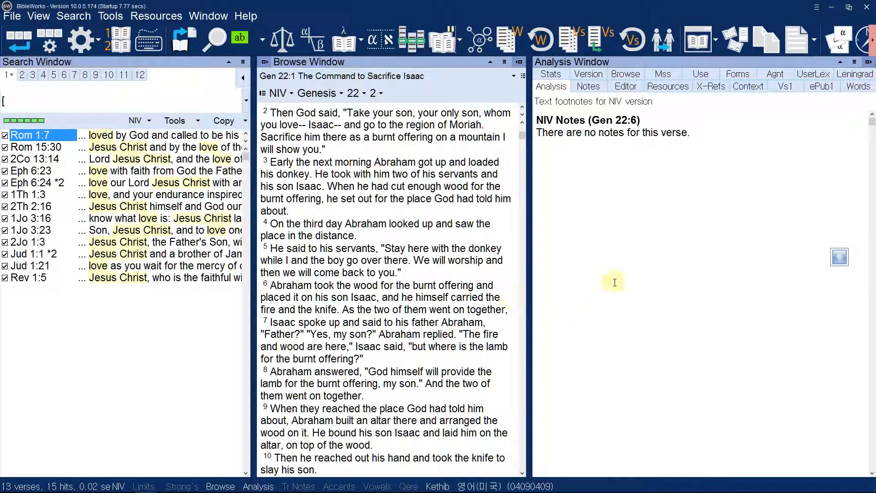
left_click(833, 8)
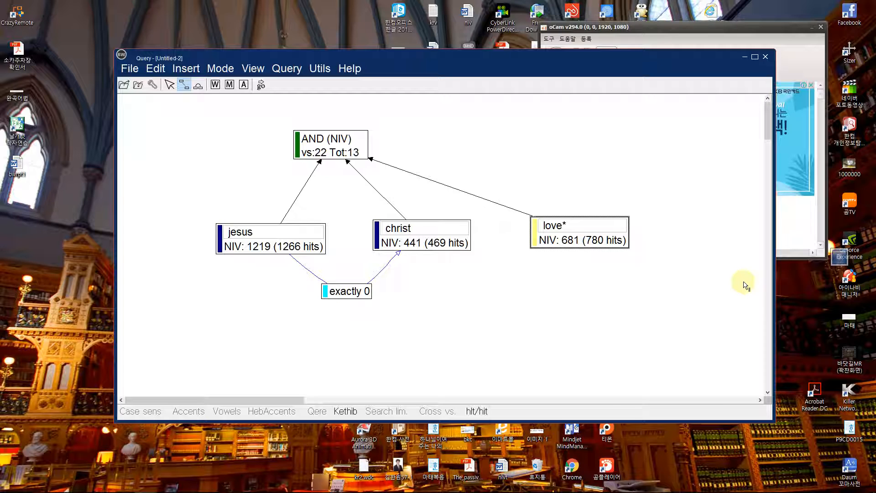
key("ctrl+2")
left_click(553, 404)
left_click(454, 241)
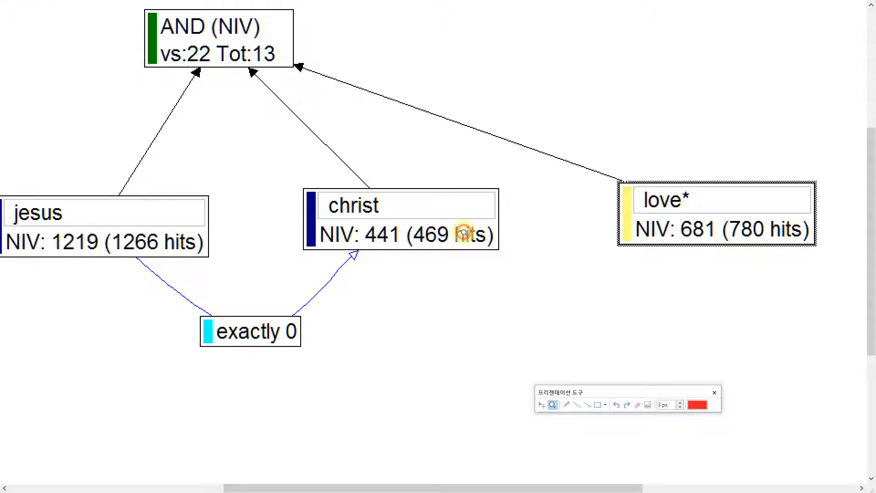
left_click_drag(441, 488, 417, 488)
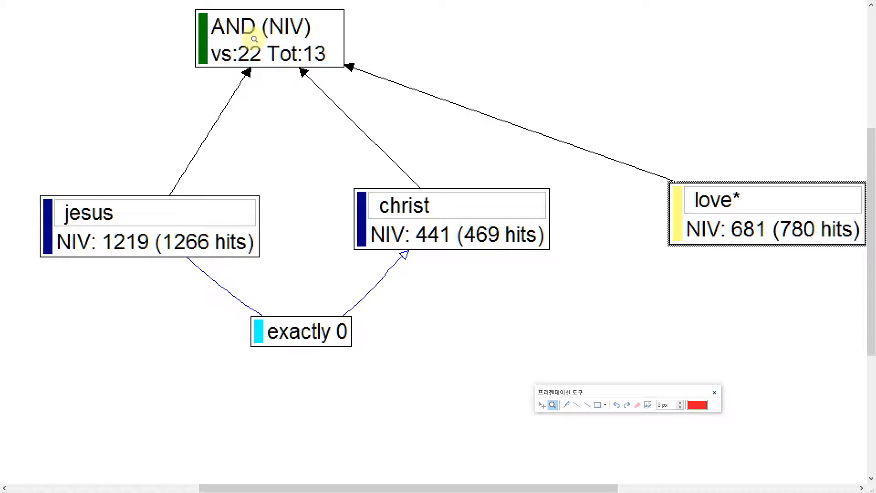
key("Escape")
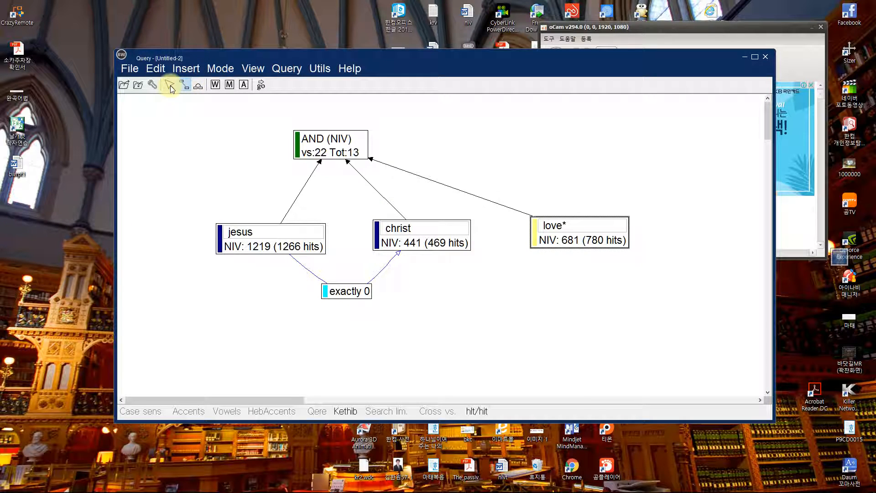
Step: Delete all boxes and their links from the query canvas, and insert an agreement box
key("ctrl+a")
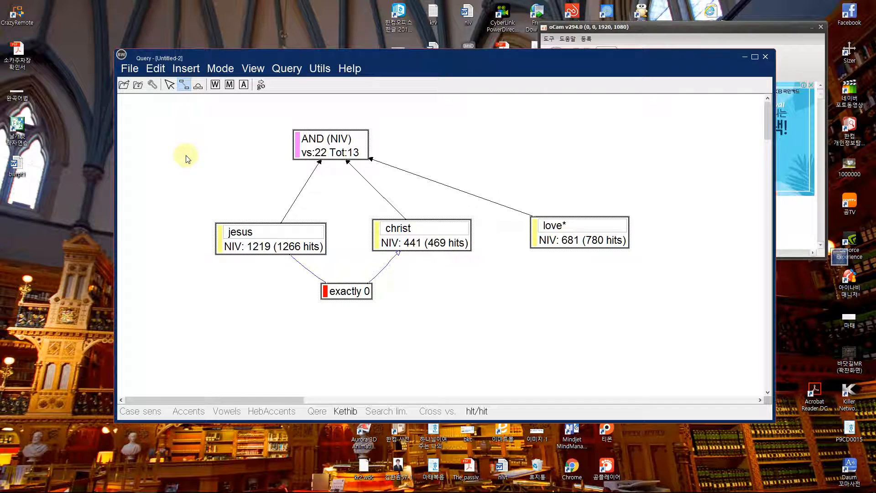
key("Delete")
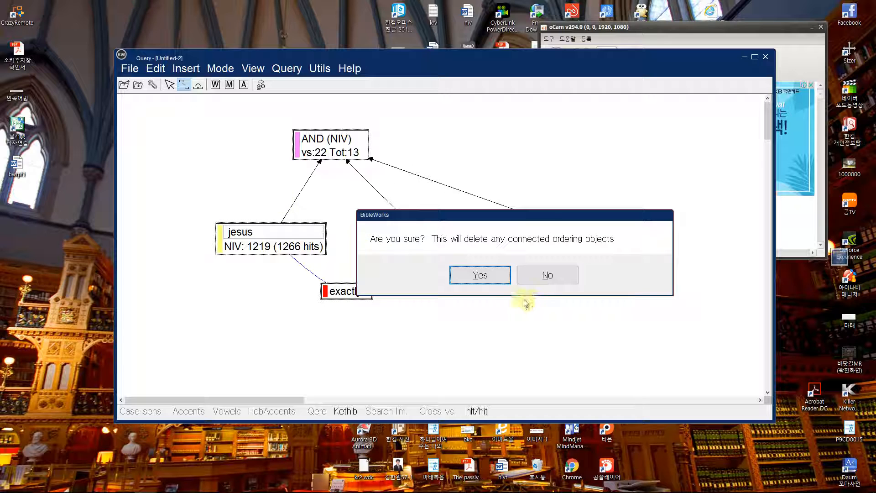
left_click(477, 270)
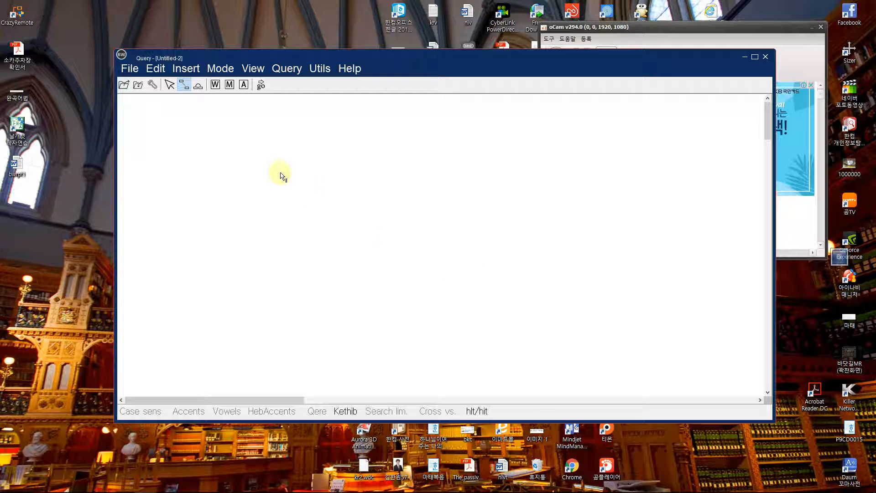
left_click(244, 85)
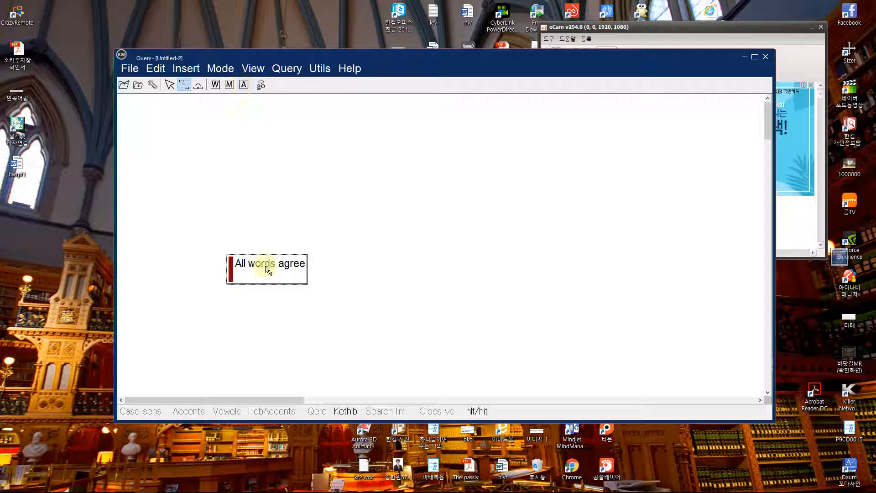
Step: Move the agreement box to the upper part of the canvas and place a new NIV word box below it
left_click(170, 86)
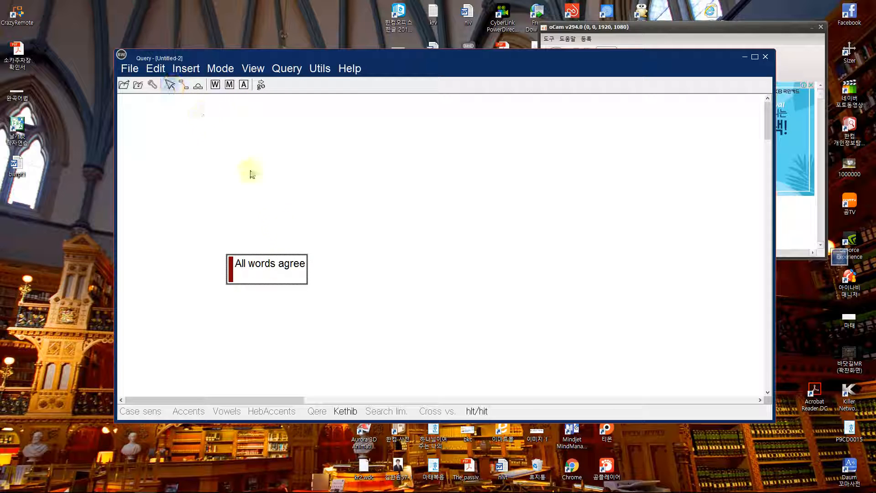
left_click_drag(274, 280, 356, 140)
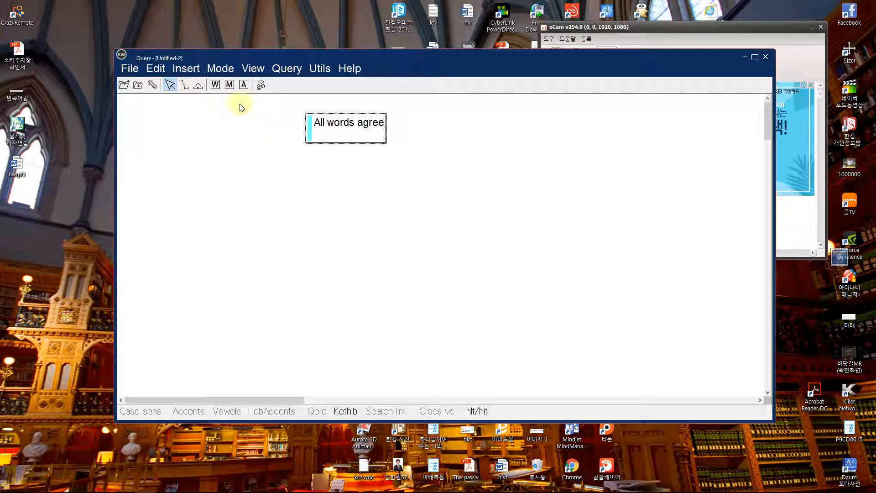
left_click(214, 87)
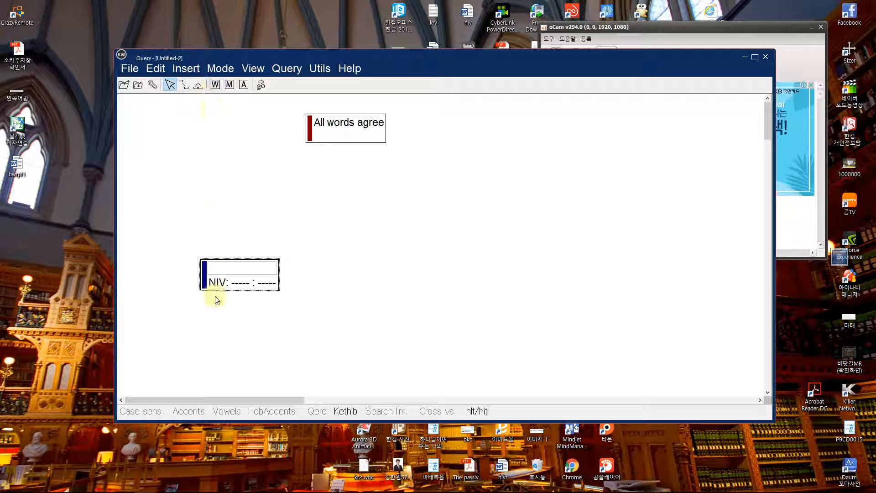
left_click_drag(235, 284, 241, 211)
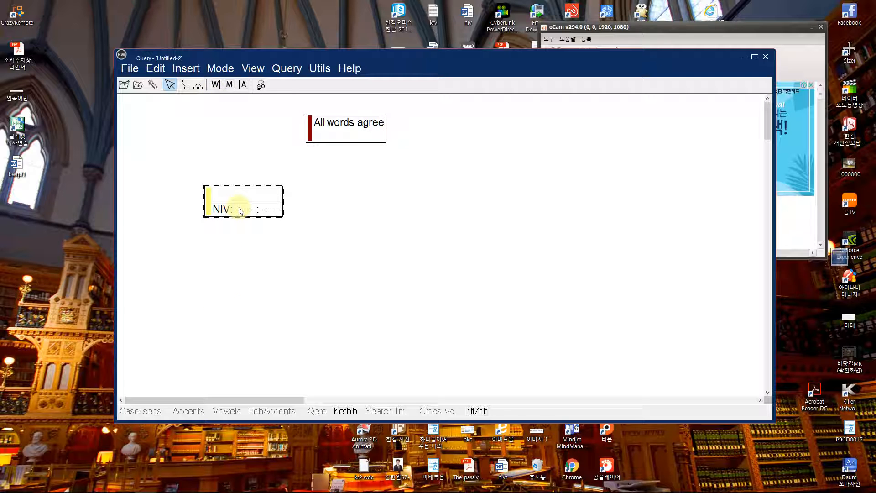
Step: Open the new word box's options and examine the position and word box application settings up close
double_click(241, 210)
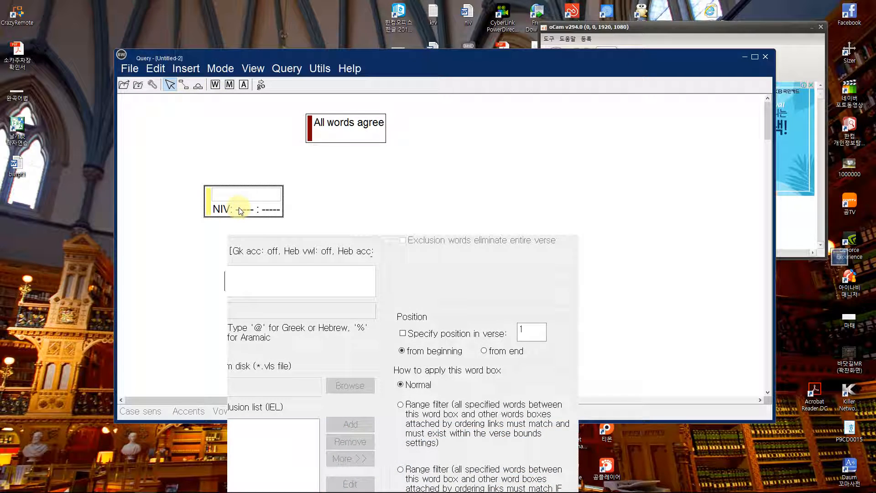
left_click_drag(440, 62, 440, 26)
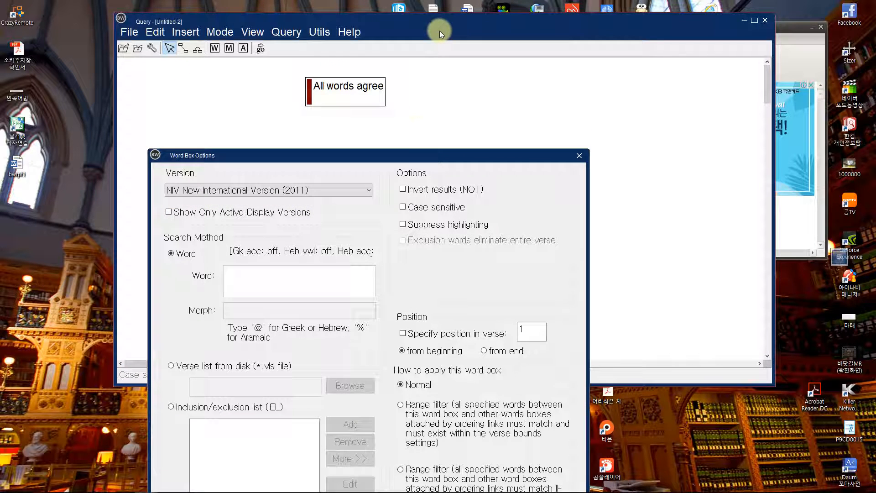
left_click_drag(410, 156, 462, 35)
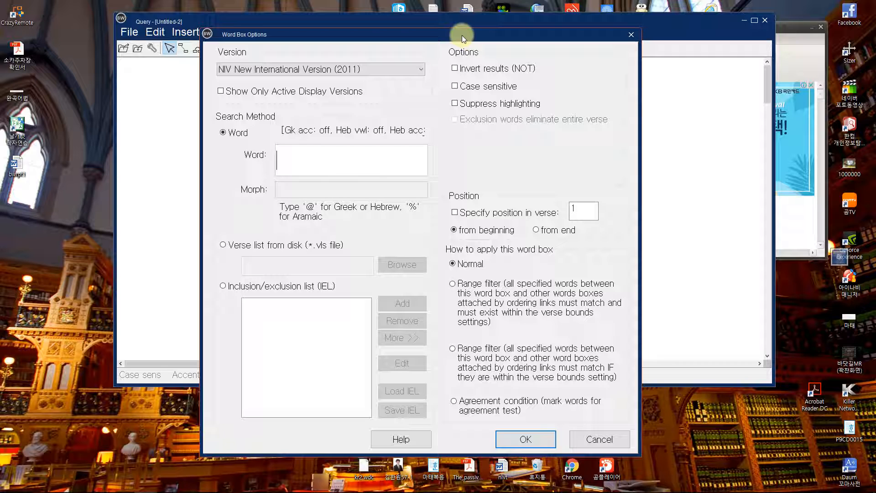
key("ctrl+shift+d")
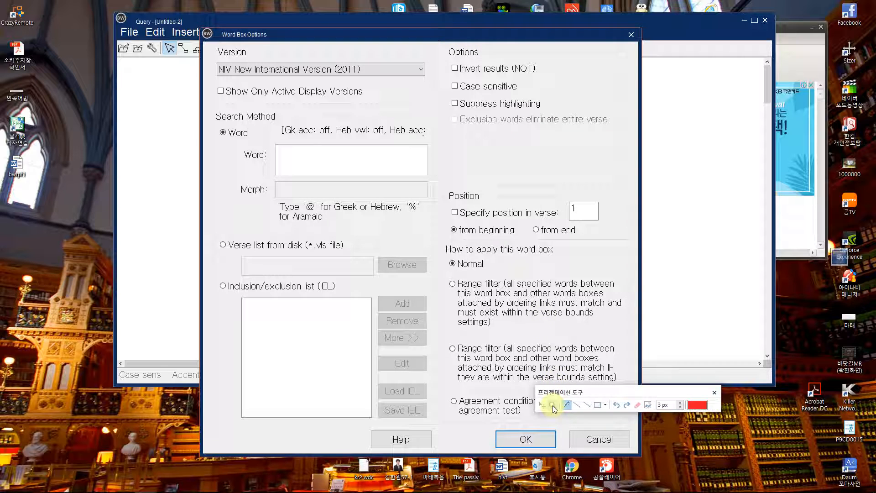
left_click(552, 405)
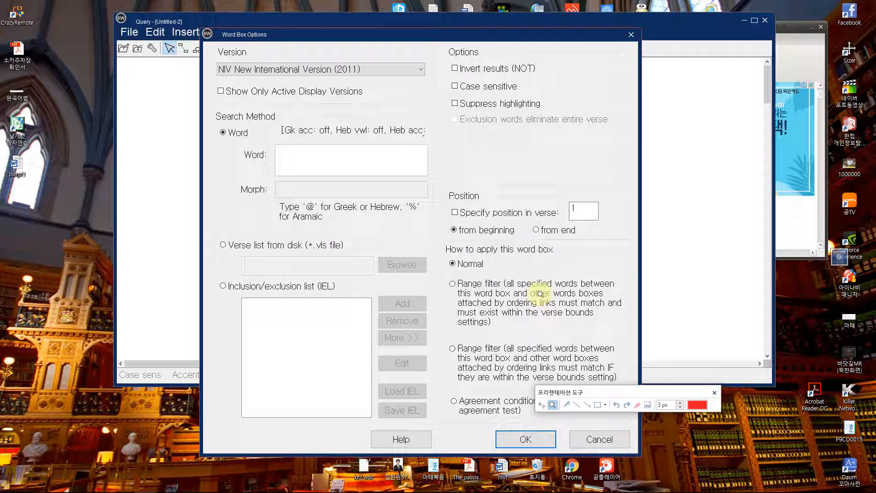
left_click(540, 249)
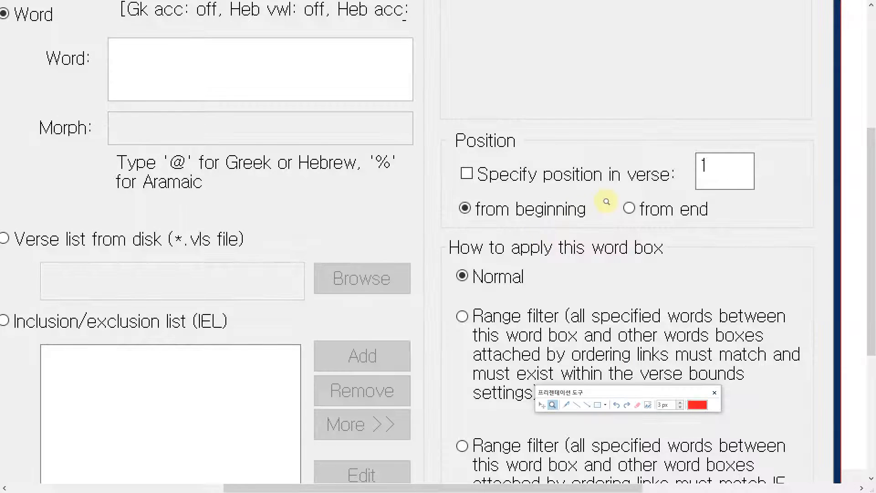
left_click(606, 202)
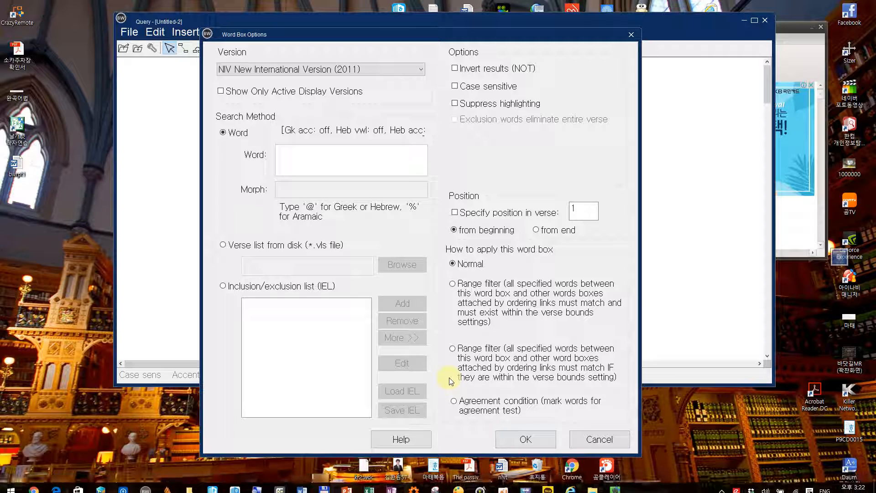
Step: Set the word box to search for "god" at verse position 1 from the beginning
left_click(345, 168)
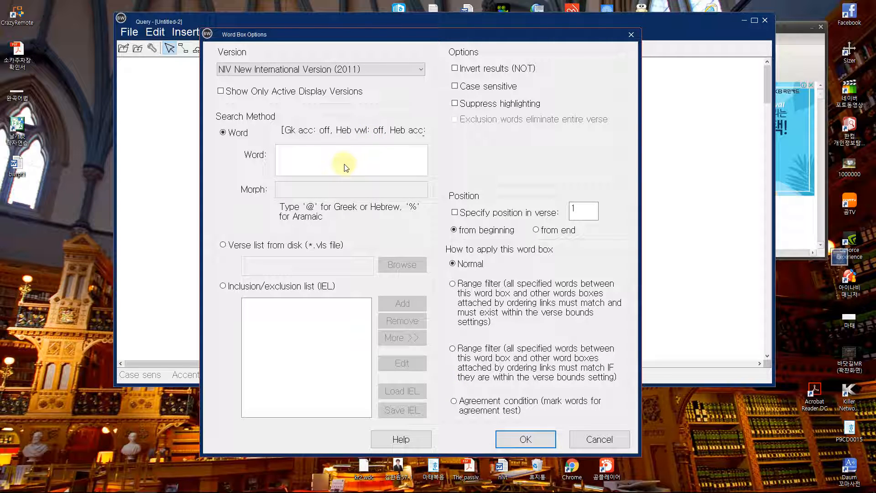
type("god")
left_click(455, 213)
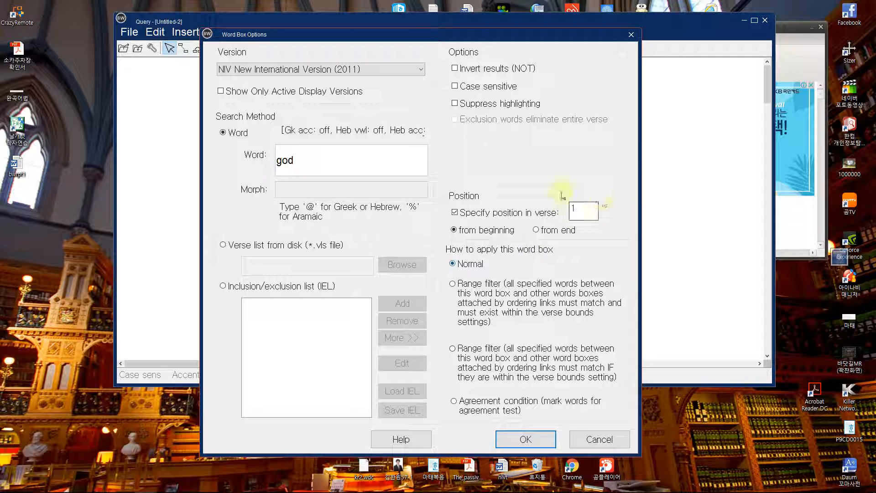
left_click(528, 449)
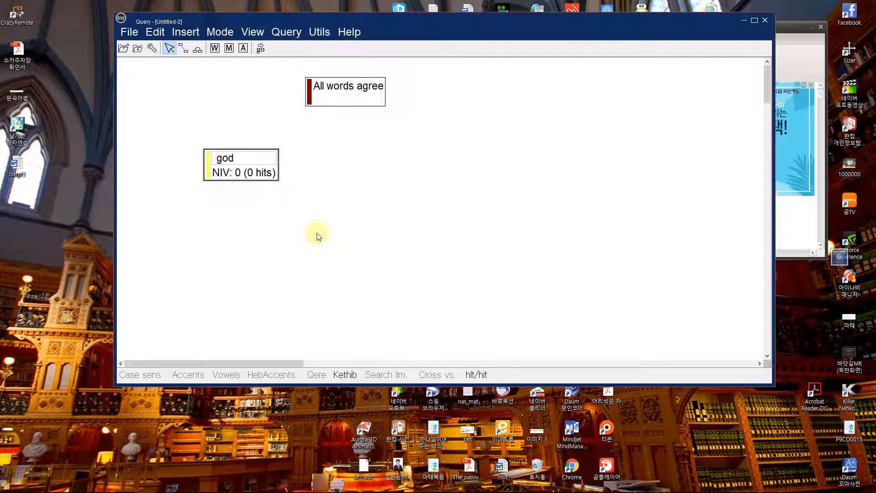
Step: Link the god word box to the agreement box, and delete the agreement box together with that link
left_click(184, 49)
left_click_drag(268, 157, 321, 92)
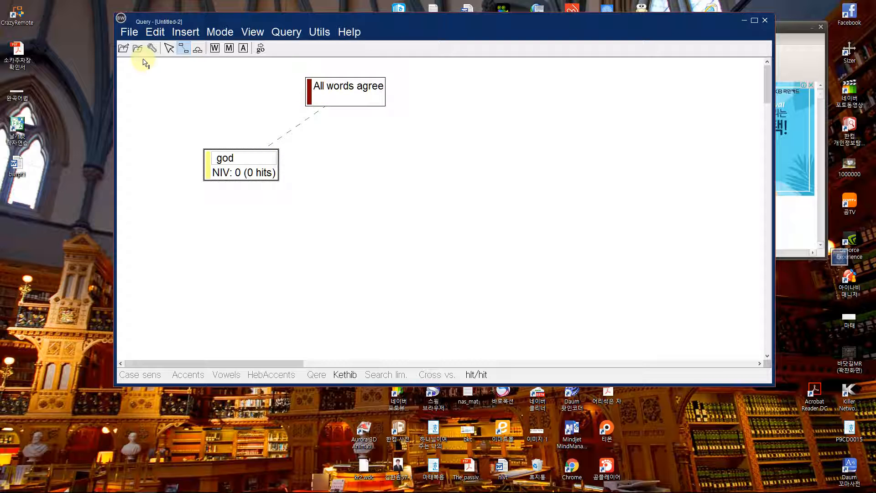
left_click(168, 48)
left_click(360, 96)
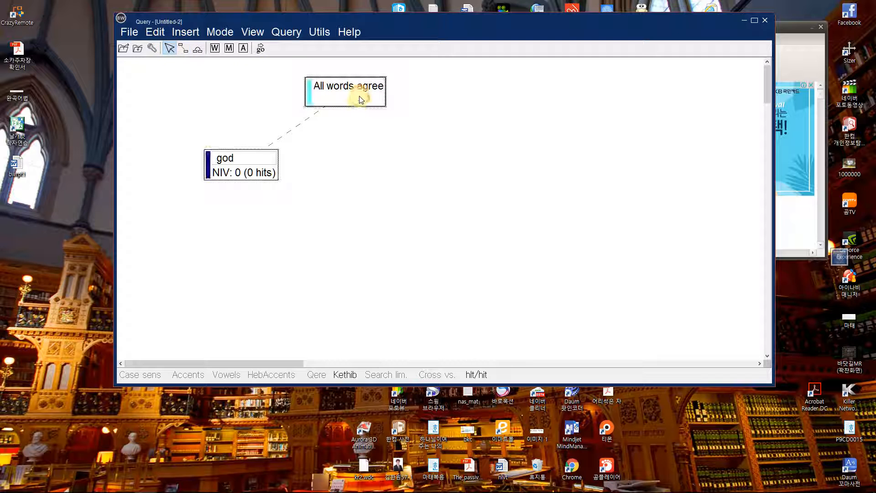
key("Delete")
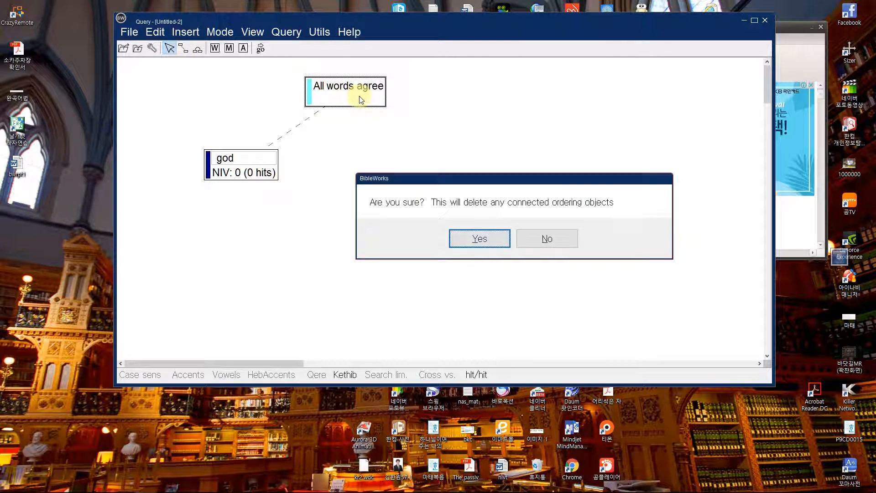
left_click(483, 239)
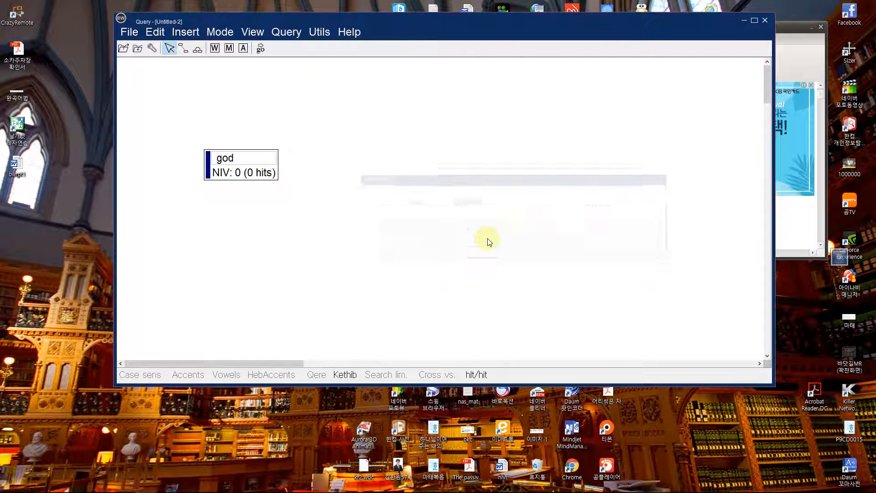
Step: Insert a merge box above the god word box and connect the word box to it
left_click(229, 49)
left_click_drag(261, 273, 324, 105)
left_click(183, 48)
left_click_drag(253, 157, 292, 111)
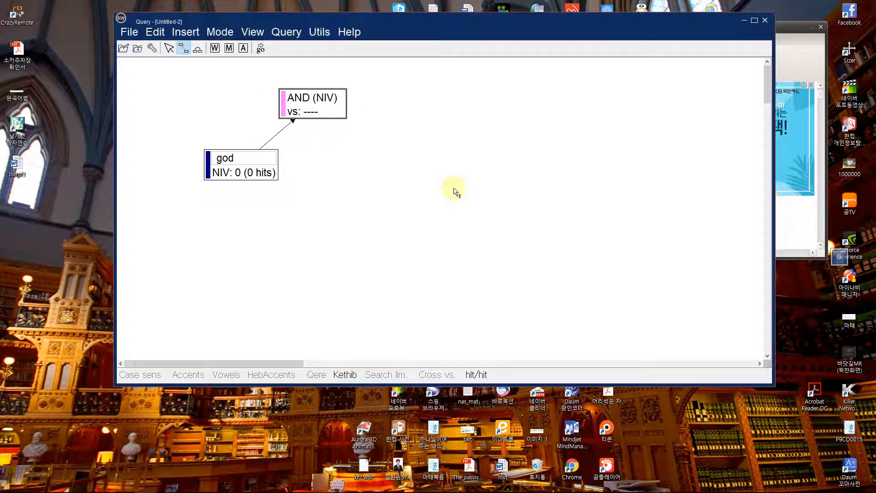
Step: Check the god word box's position options and run the query
double_click(241, 166)
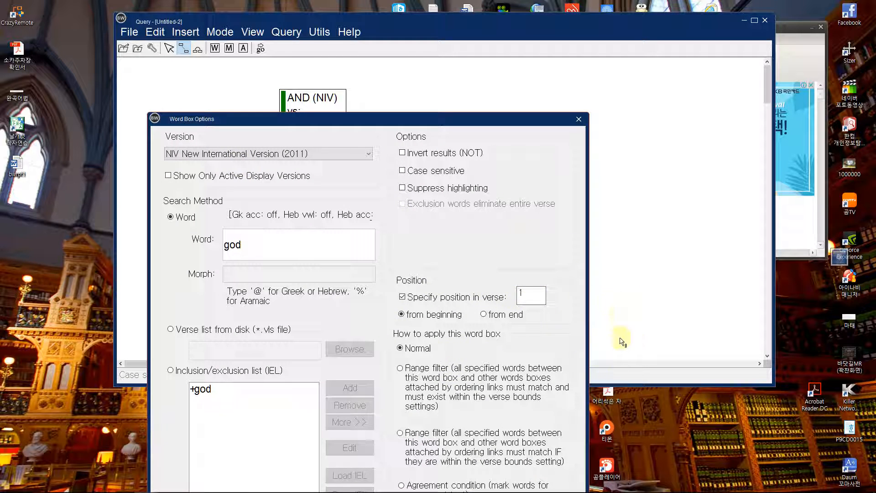
left_click(577, 120)
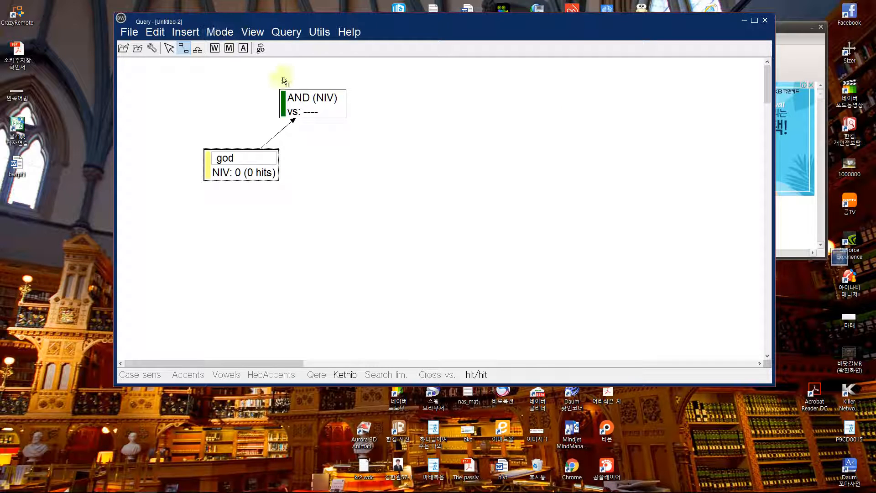
left_click(260, 49)
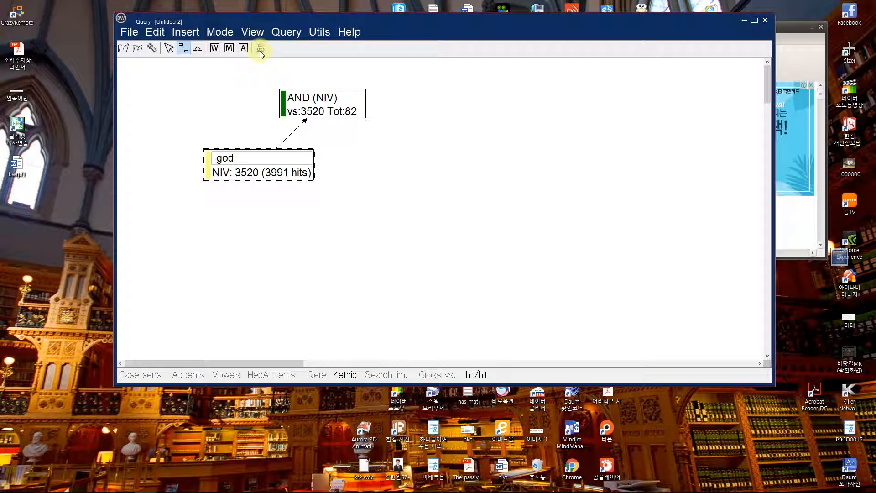
Step: Browse the verses beginning with God in the main BibleWorks window, and return to the query
key("alt+Tab")
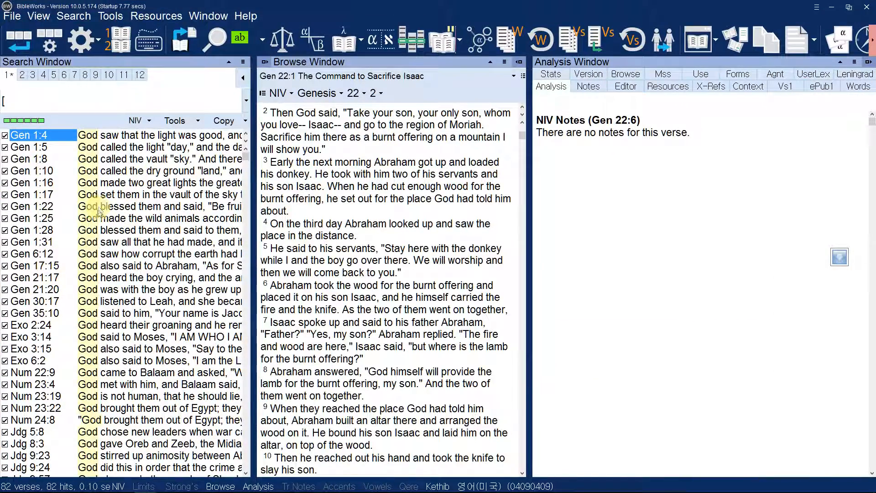
scroll(100, 212, "down", 3)
scroll(98, 212, "down", 5)
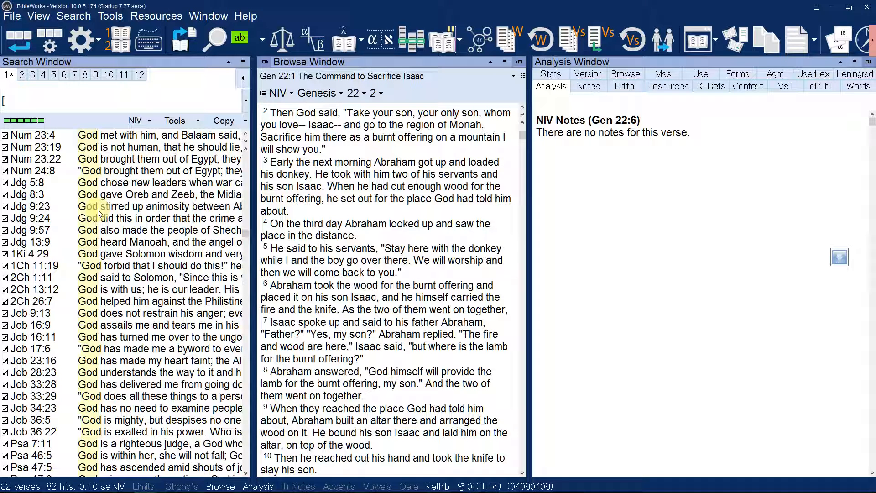
scroll(98, 209, "down", 3)
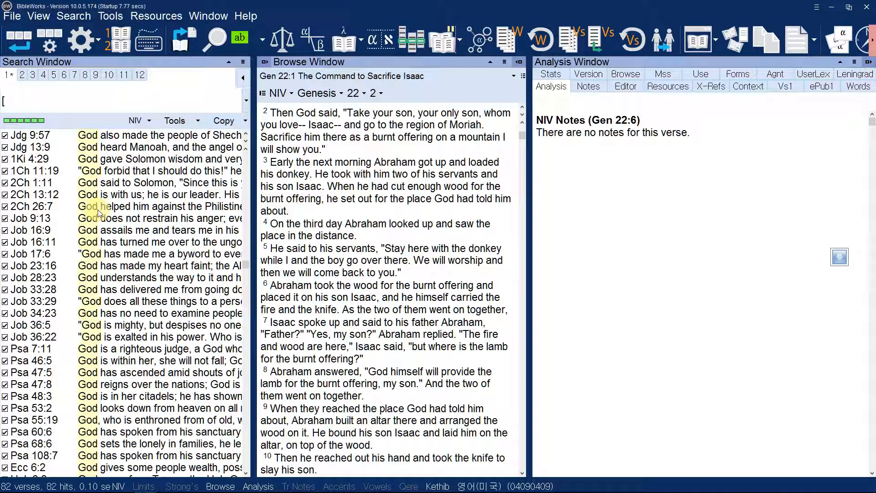
left_click(831, 7)
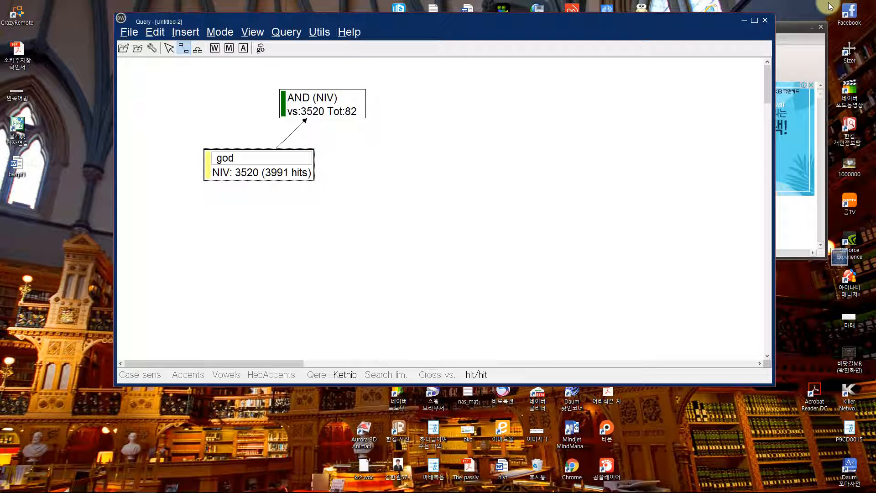
Step: Insert a second NIV word box and place it beside the god word box
left_click(215, 48)
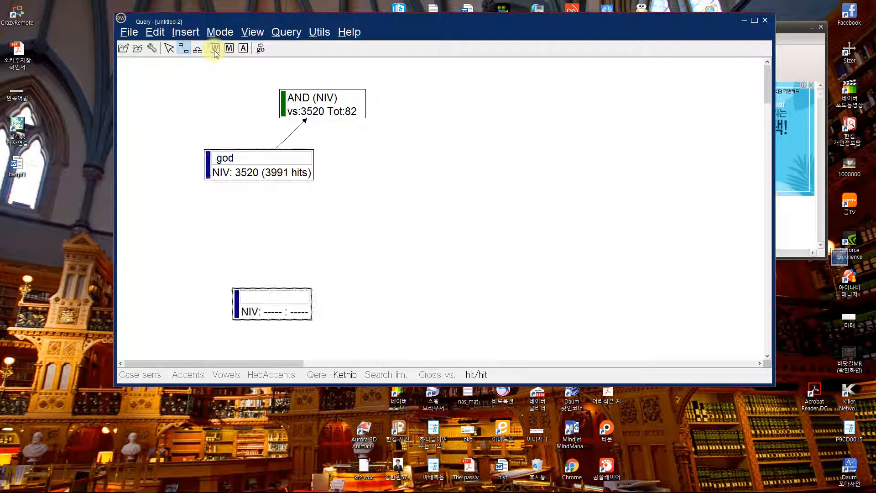
left_click(168, 48)
left_click(272, 297)
left_click_drag(272, 297, 382, 158)
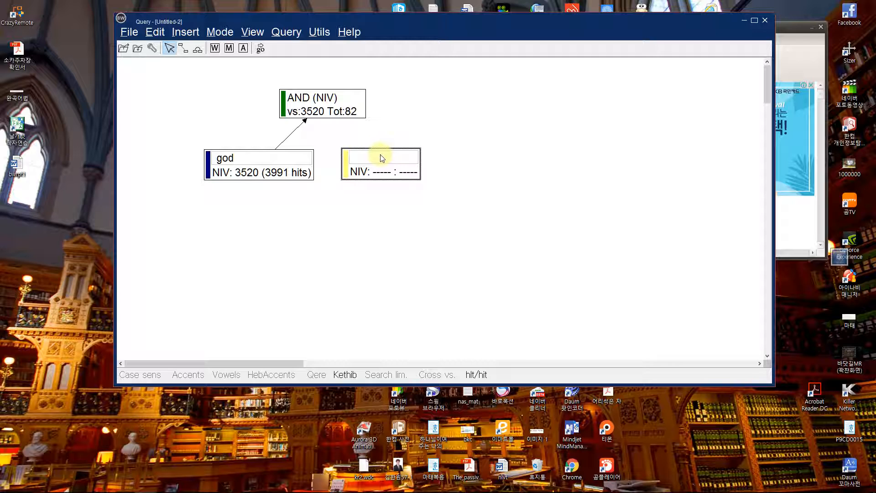
Step: Set the second word box to match verse position 2 from the beginning
double_click(383, 158)
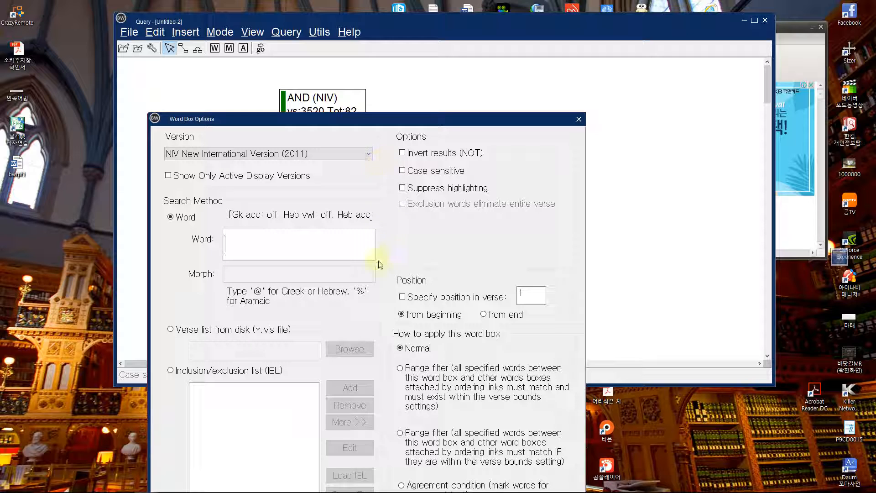
left_click(402, 298)
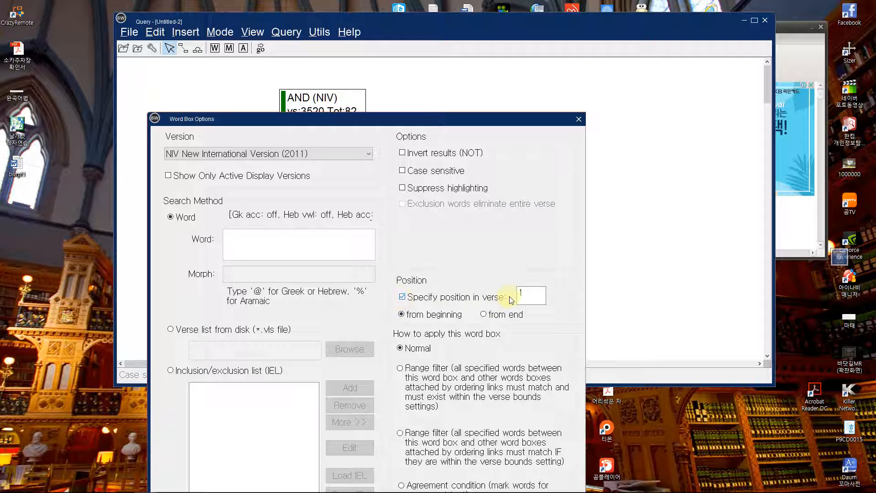
double_click(527, 292)
type("2")
left_click_drag(519, 121, 560, 18)
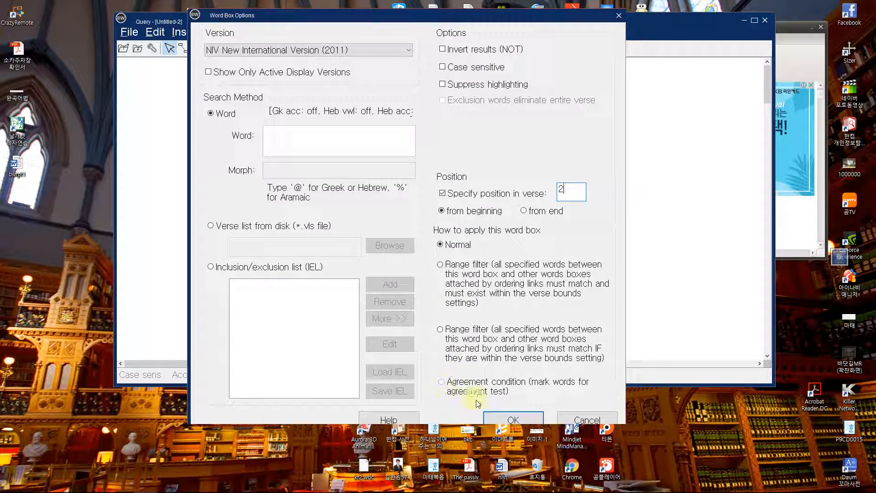
left_click(498, 418)
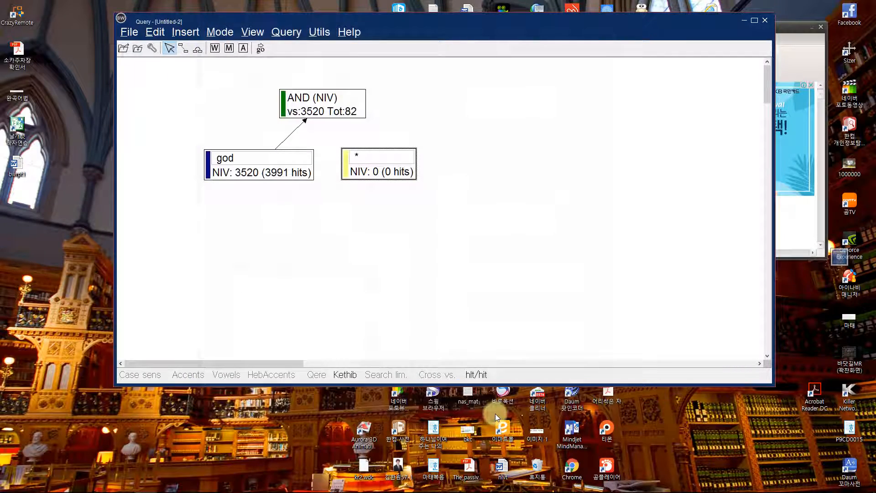
Step: Set the second word box's search word to "is"
double_click(367, 172)
key("BackSpace")
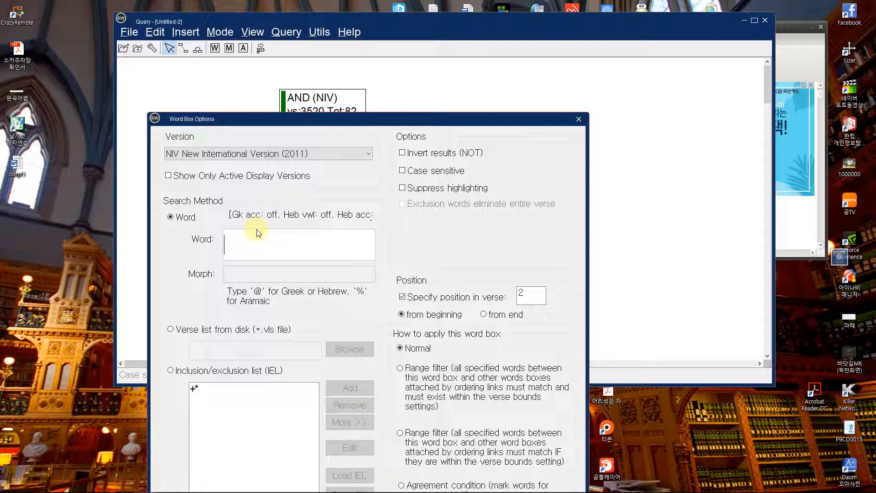
type("is")
left_click_drag(415, 121, 441, 38)
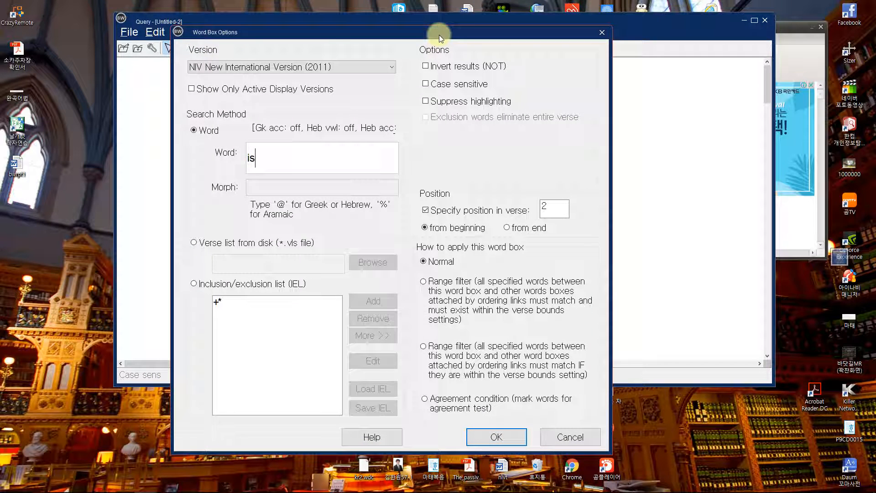
left_click(488, 438)
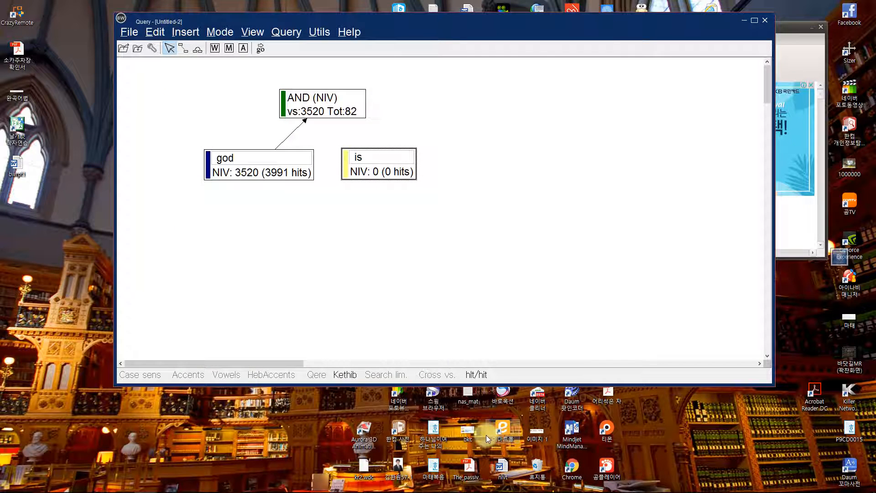
Step: Connect the "is" word box to the AND merge box and run the query
left_click(183, 47)
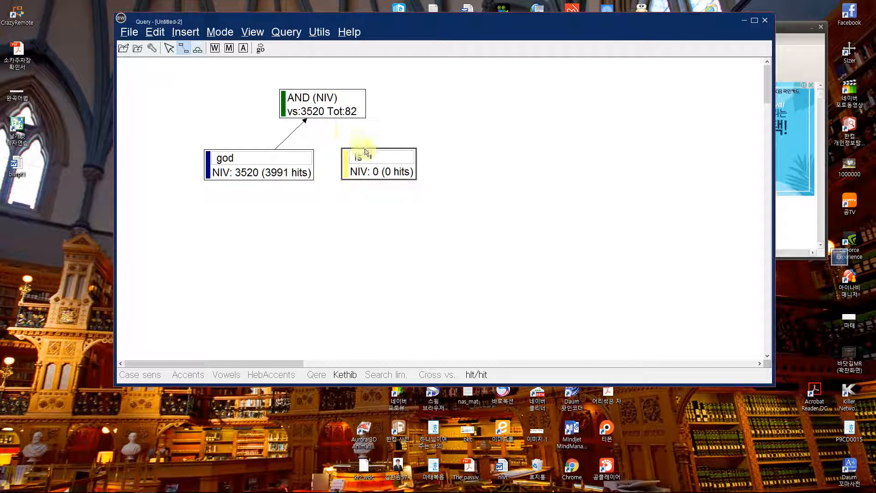
left_click_drag(375, 156, 348, 111)
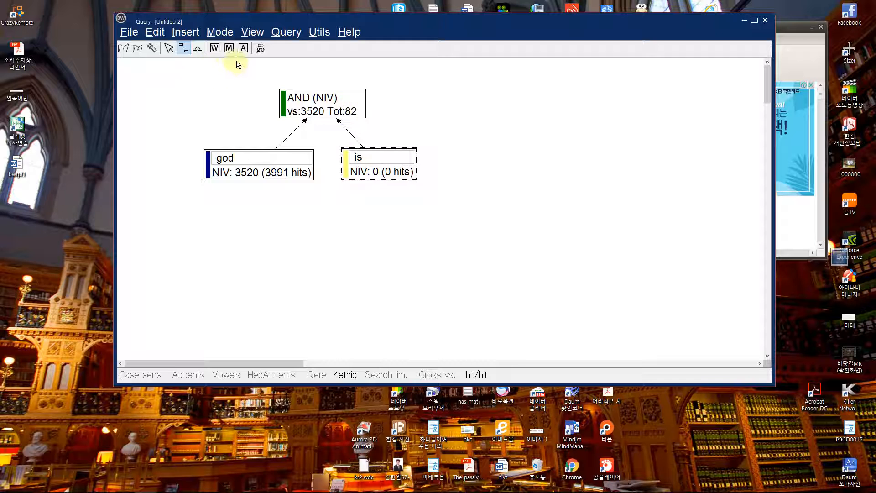
left_click(260, 48)
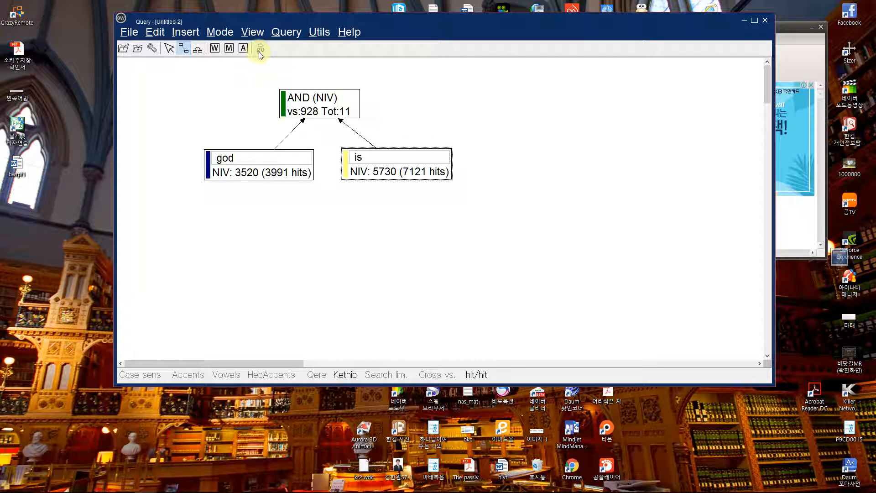
Step: Review the verses beginning with "God is" in the main BibleWorks window, and return to the query
mouse_move(365, 492)
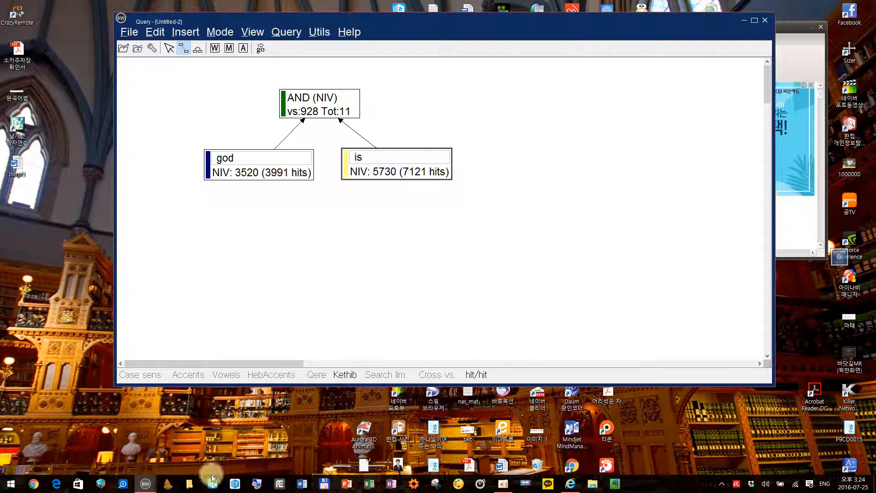
mouse_move(145, 484)
left_click(93, 433)
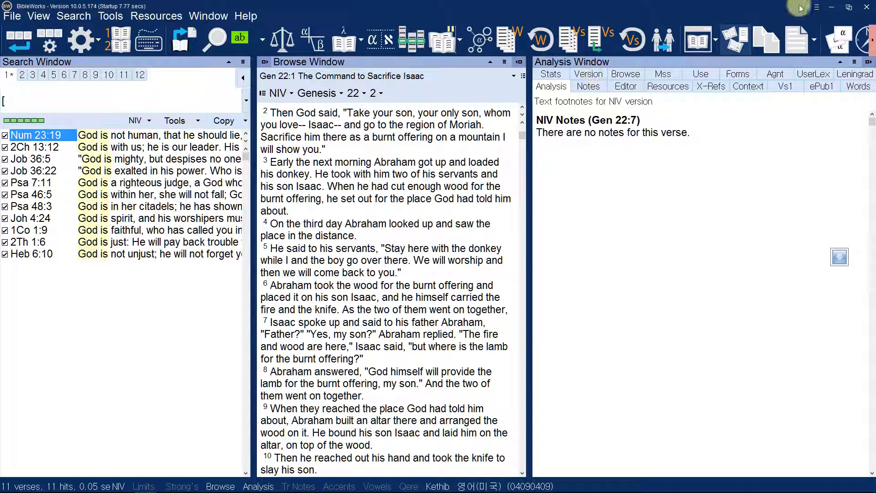
left_click(833, 7)
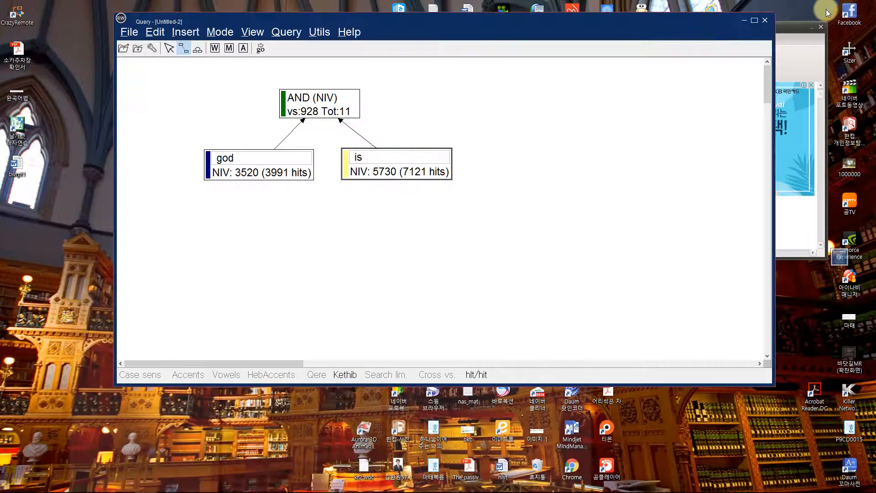
Step: Open the boolean example query file without saving the current query, and maximize the query window
left_click(127, 33)
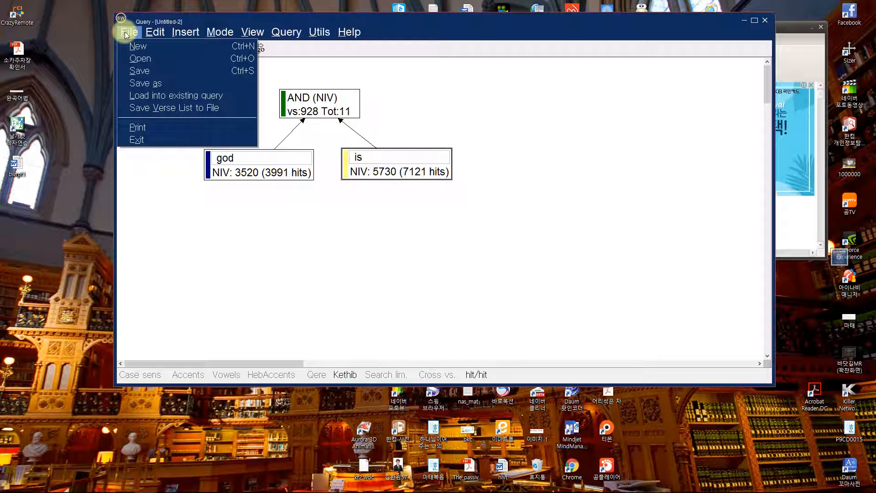
left_click(152, 61)
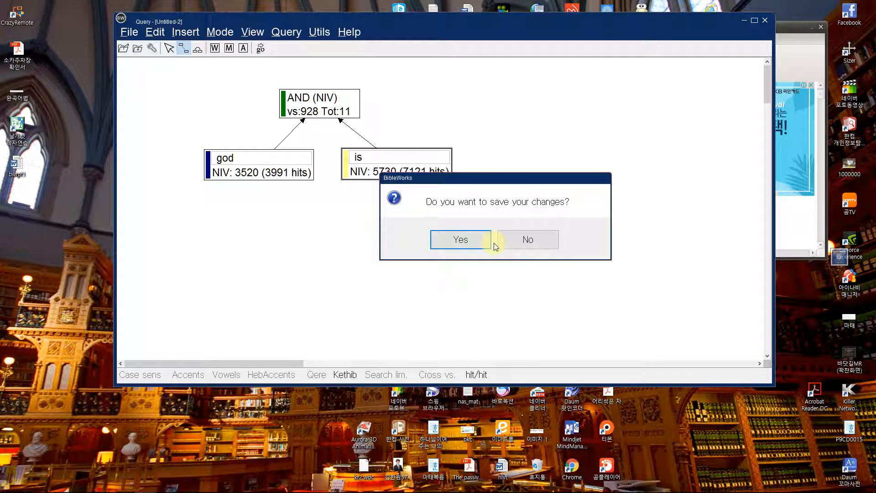
left_click(527, 240)
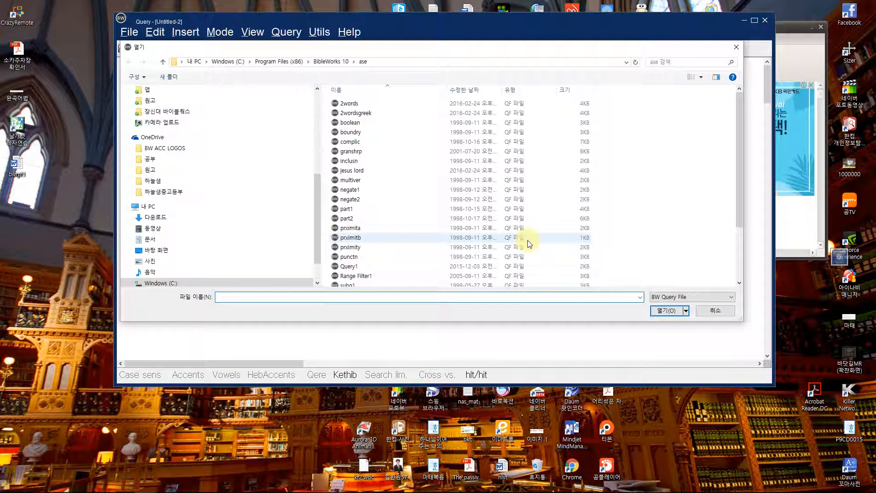
double_click(451, 122)
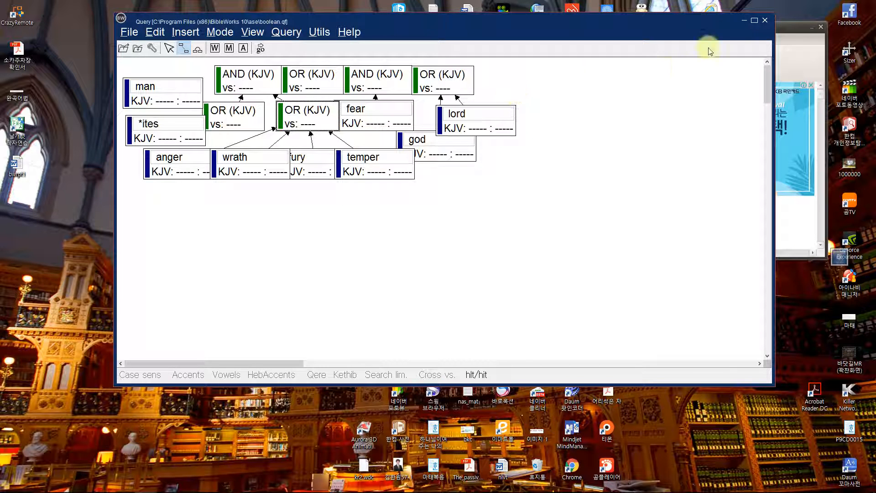
left_click(754, 20)
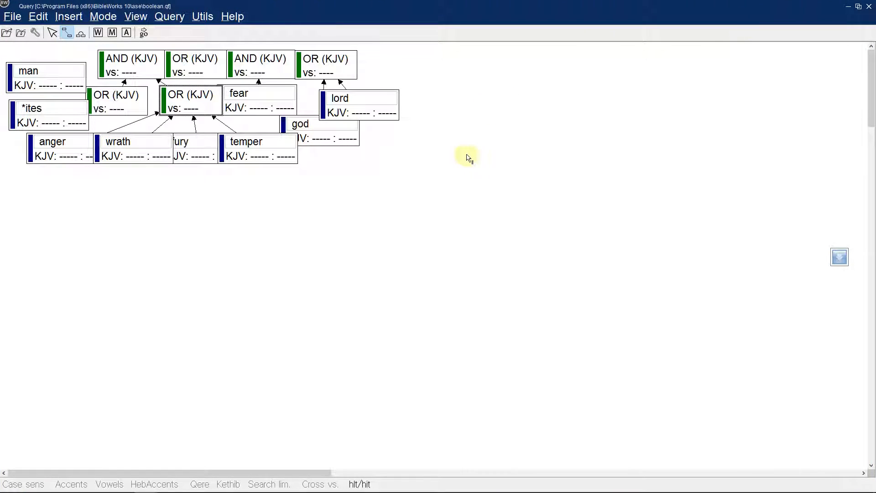
Step: Reload the boolean query file from the ase folder, discarding any changes
right_click(458, 179)
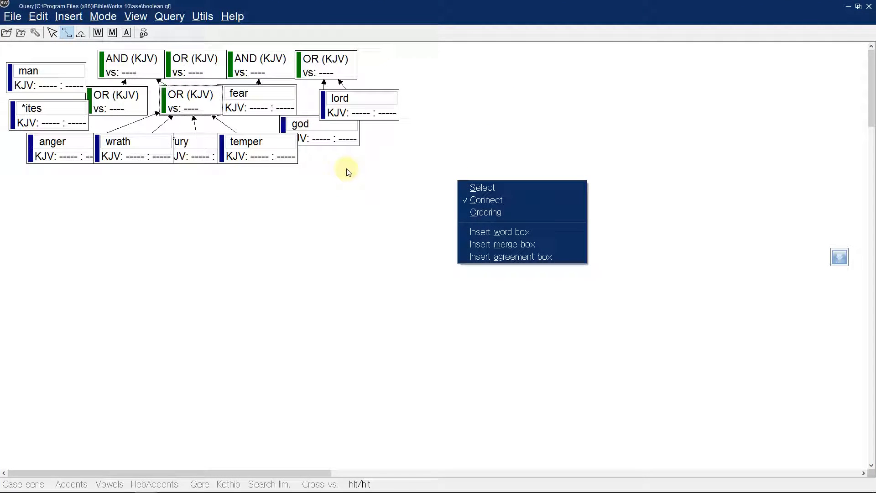
left_click(15, 20)
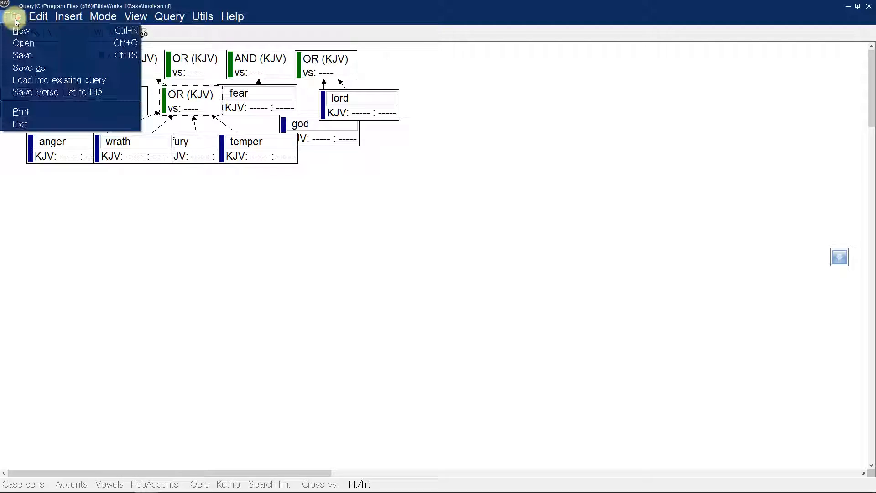
left_click(19, 43)
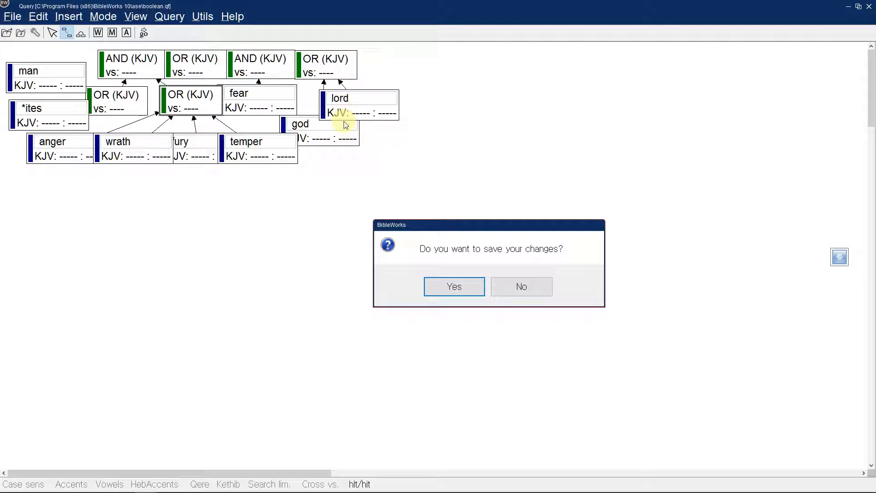
left_click(519, 282)
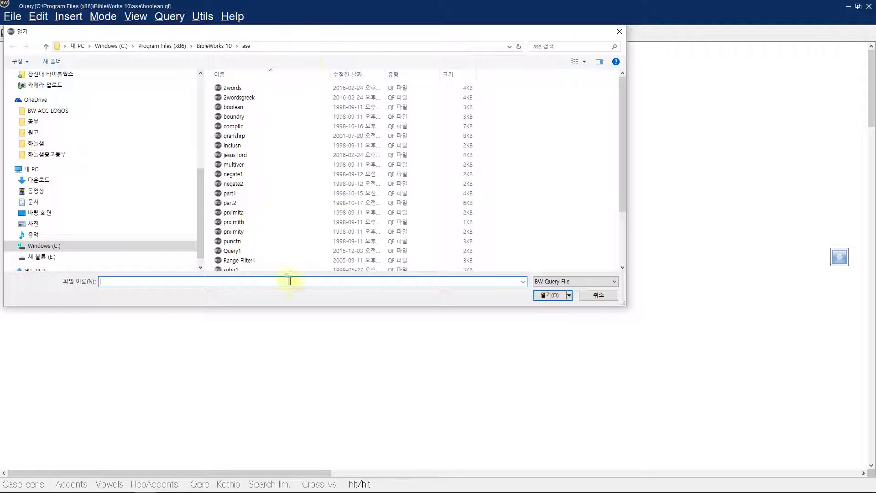
left_click(298, 105)
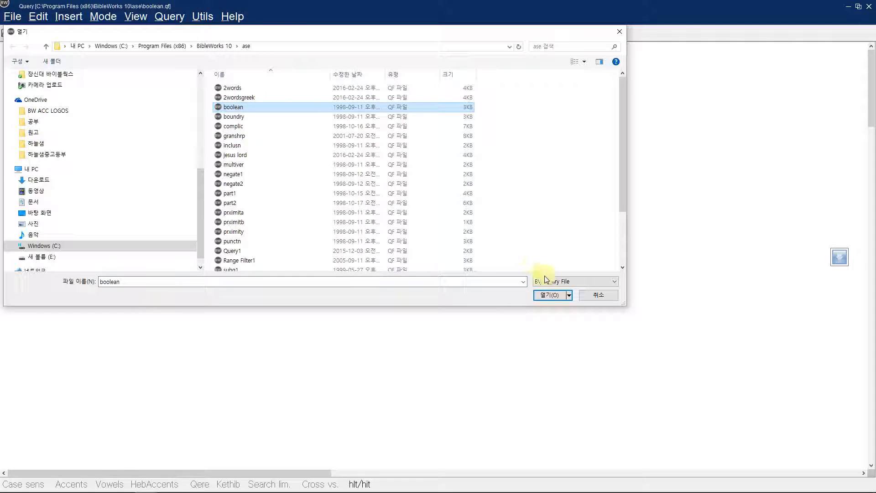
left_click(549, 294)
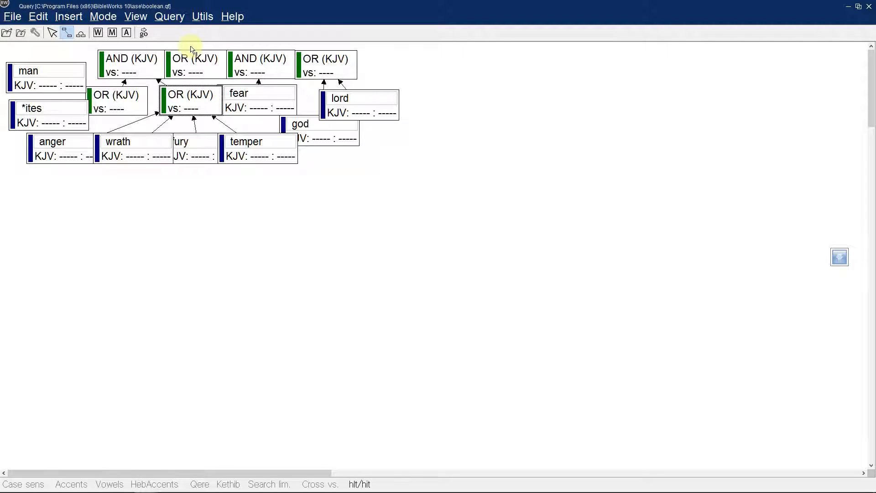
Step: Examine the boolean query's description and flag settings in Query Properties, and leave them unmodified
left_click(32, 30)
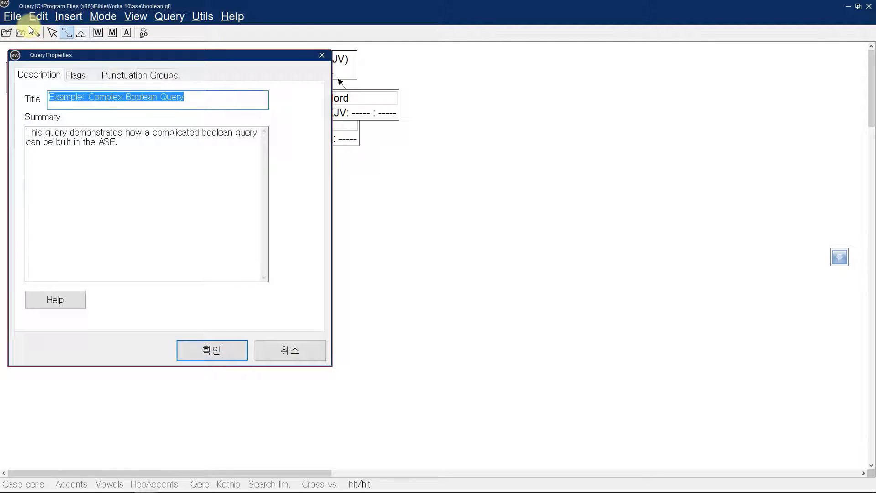
left_click(81, 75)
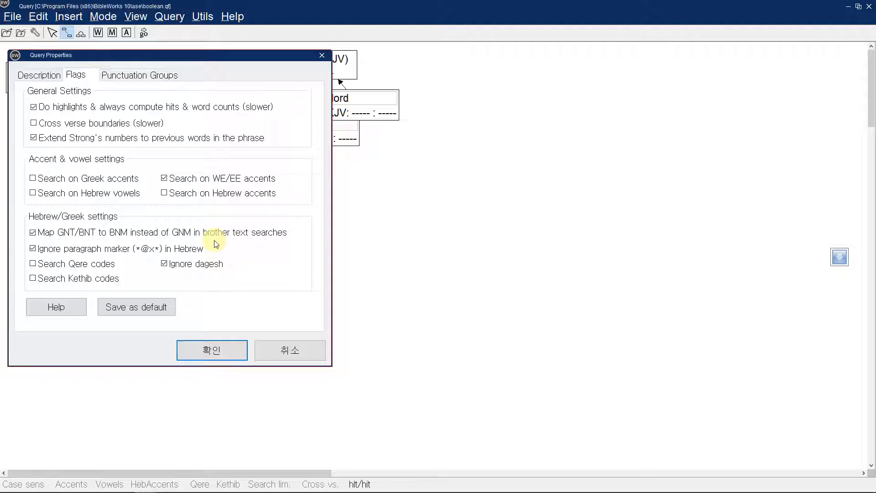
left_click(292, 349)
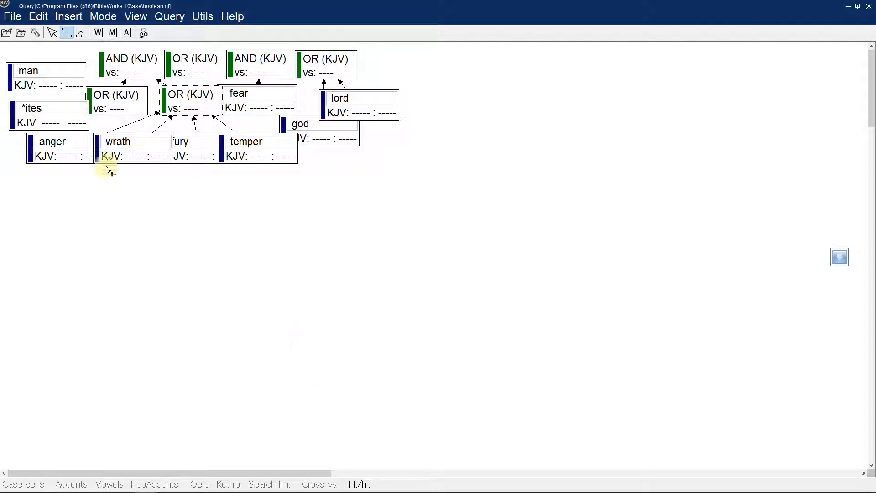
Step: Preview the query diagram at 50% zoom and restore the zoom to 100%
double_click(73, 143)
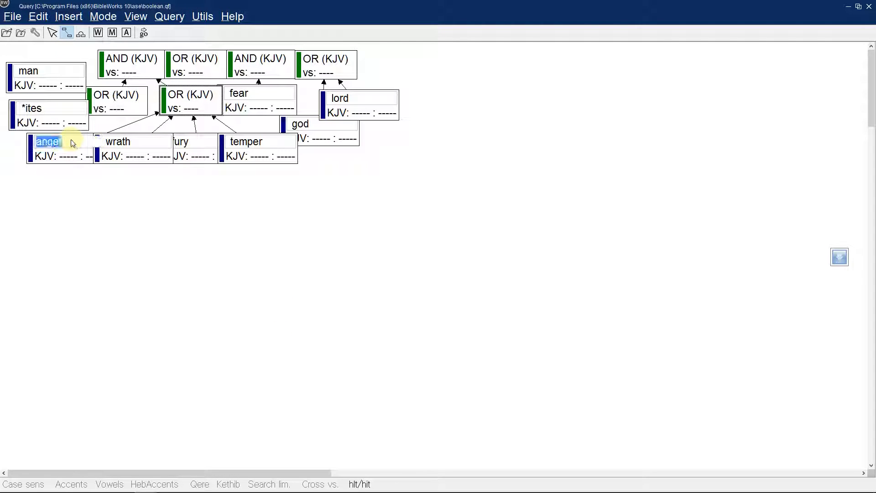
left_click(140, 16)
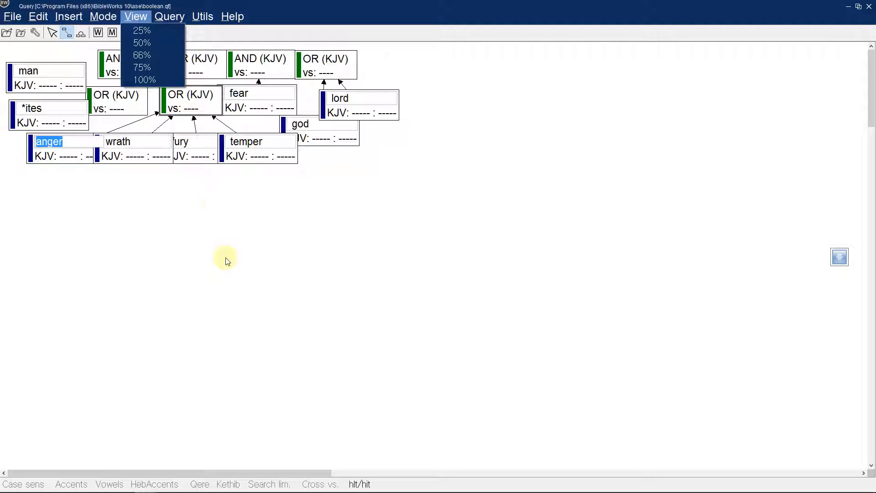
left_click(227, 270)
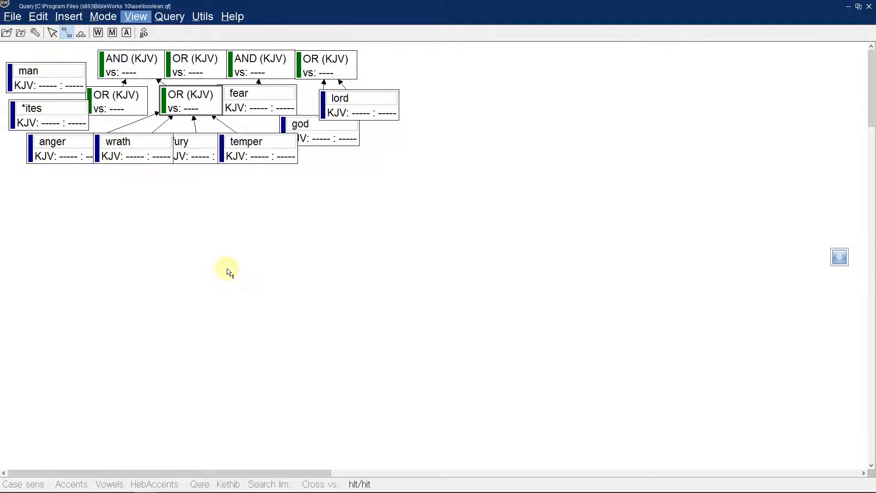
left_click(136, 19)
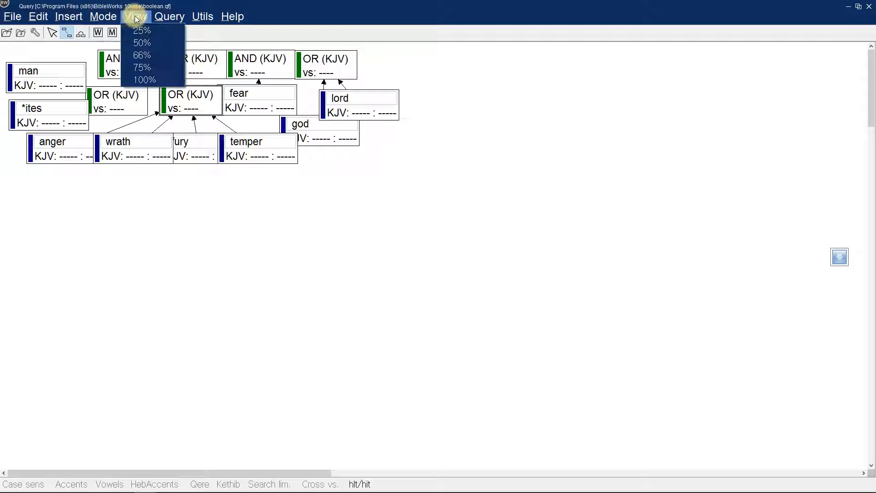
left_click(140, 41)
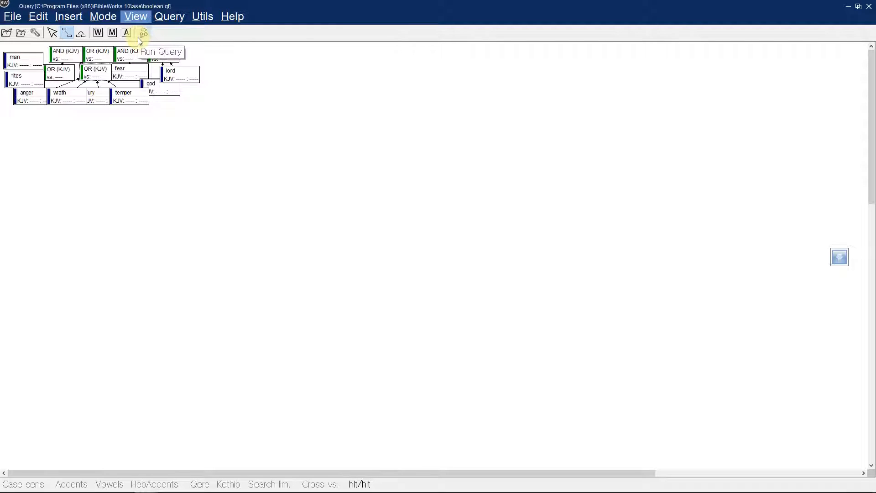
left_click(139, 18)
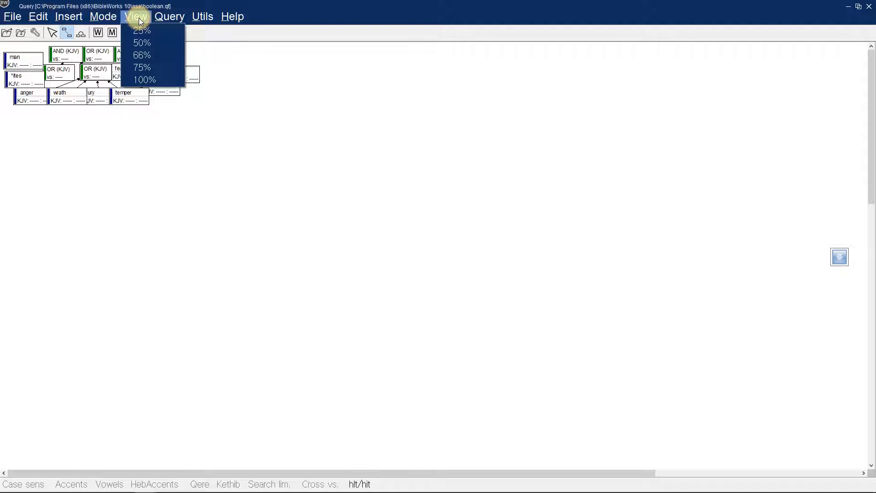
left_click(149, 81)
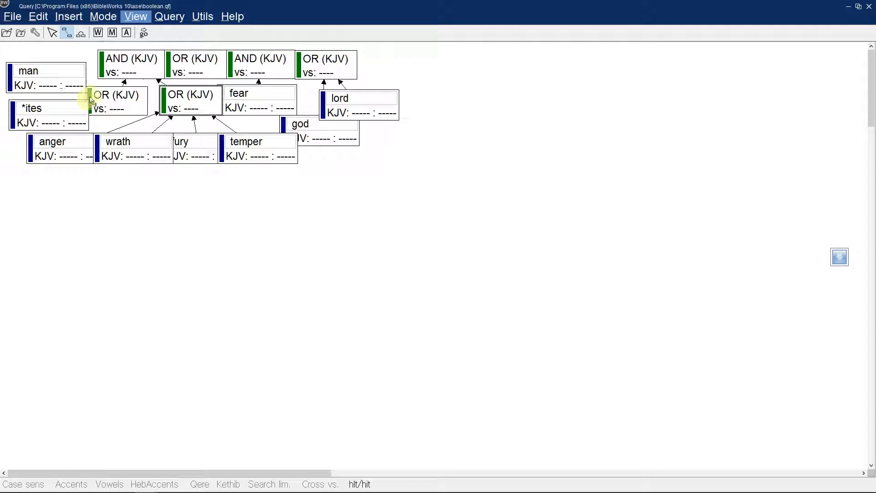
Step: Arrange the boolean query's boxes automatically and set the diagram zoom to 66%
left_click(204, 19)
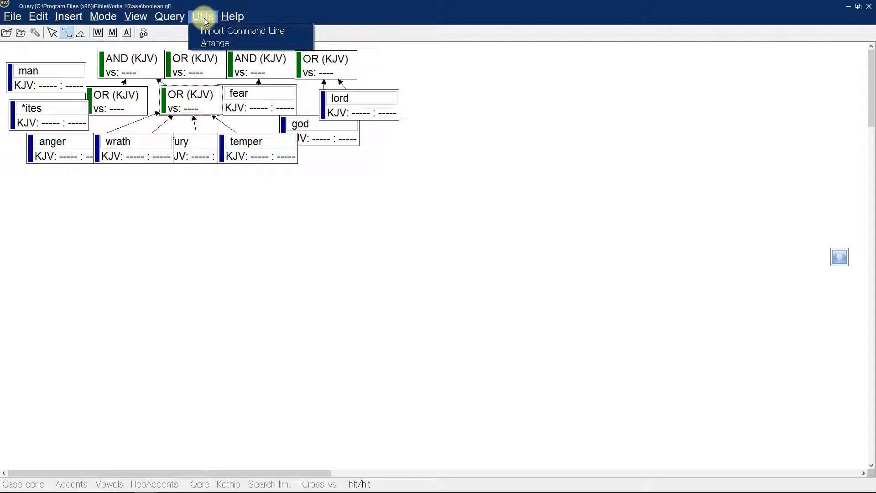
left_click(211, 43)
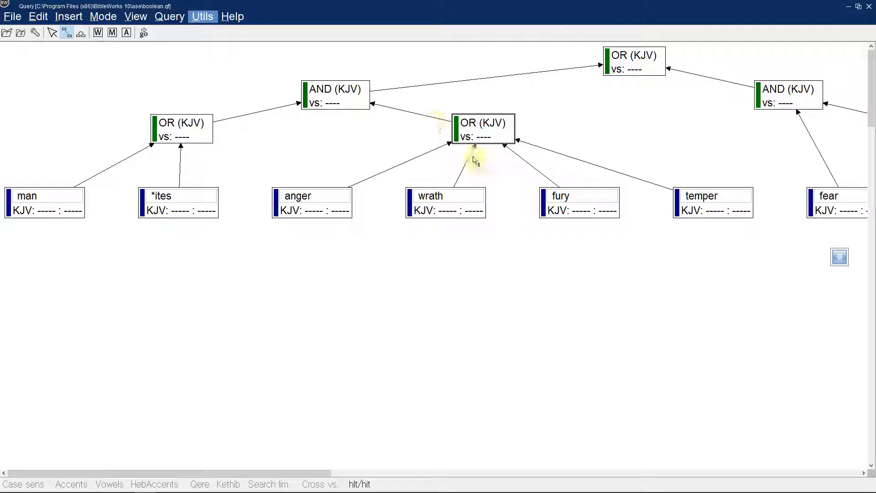
left_click(137, 17)
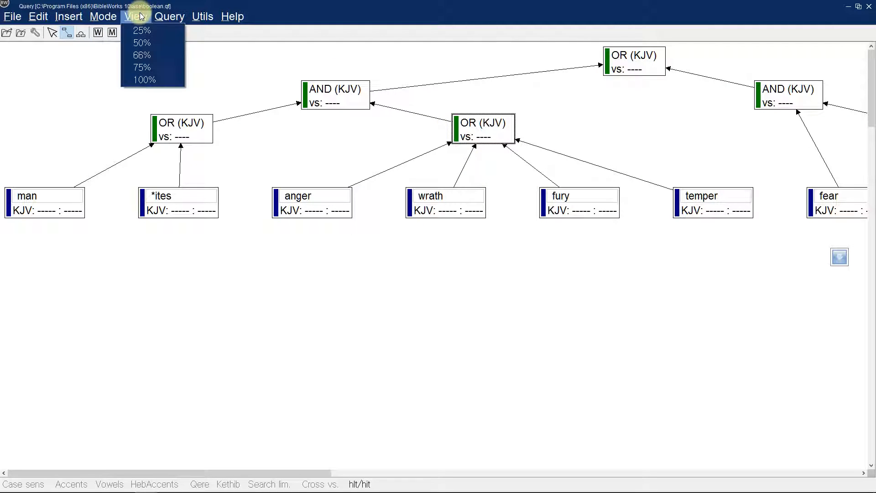
left_click(158, 55)
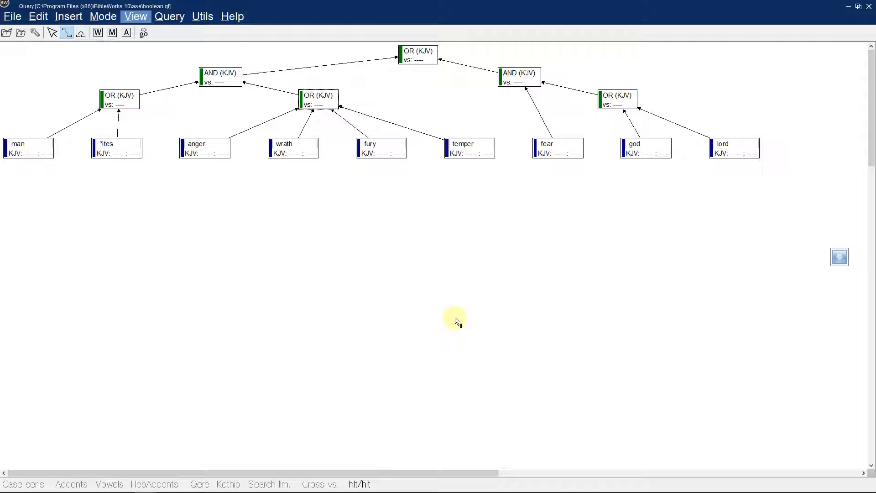
key("ctrl+alt+d")
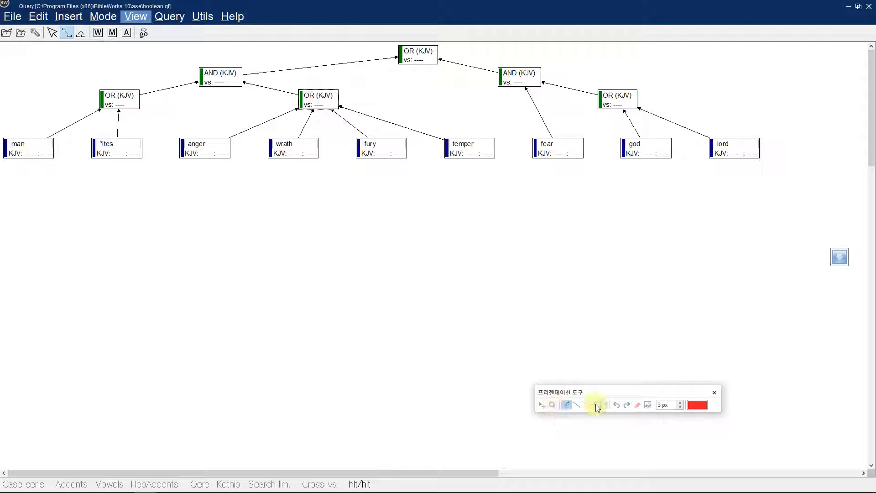
left_click(716, 394)
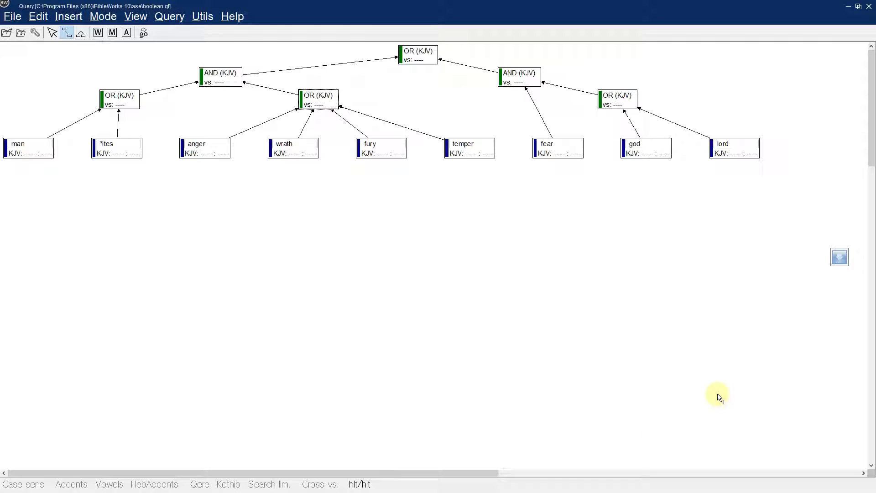
left_click(137, 17)
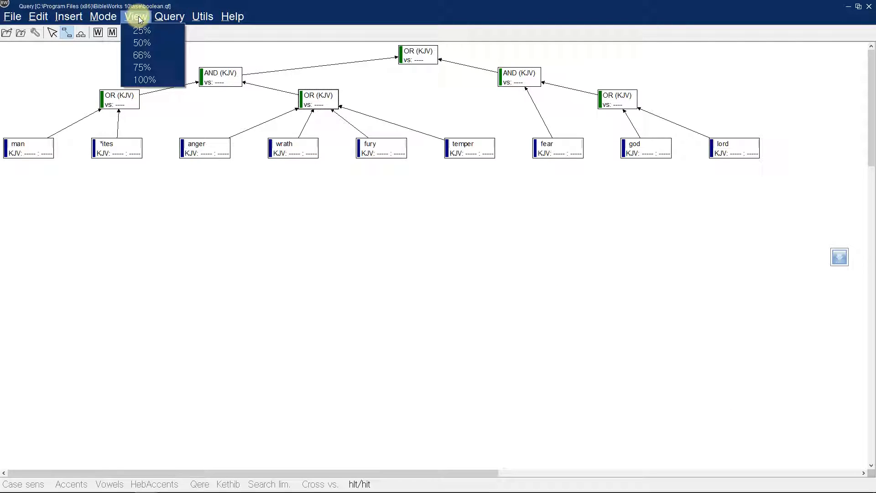
left_click(196, 19)
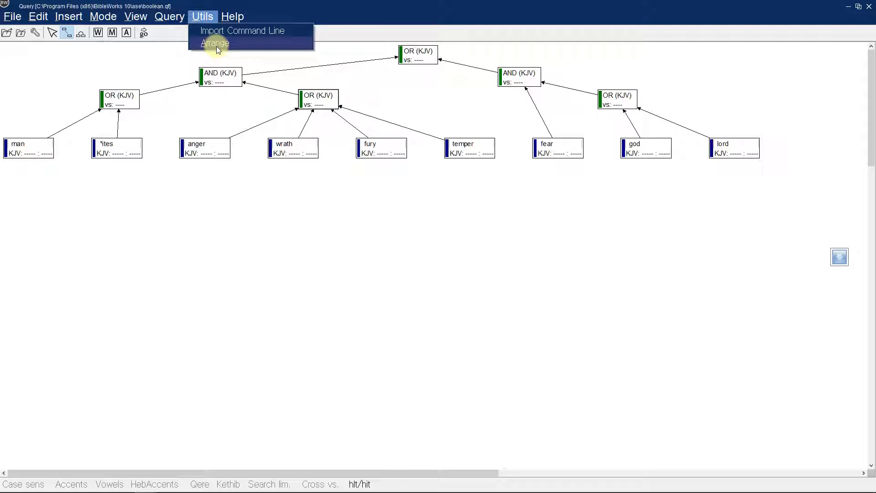
Step: Magnify the boolean query diagram and examine how its word boxes link through the OR and AND merge boxes on both branches
left_click(386, 264)
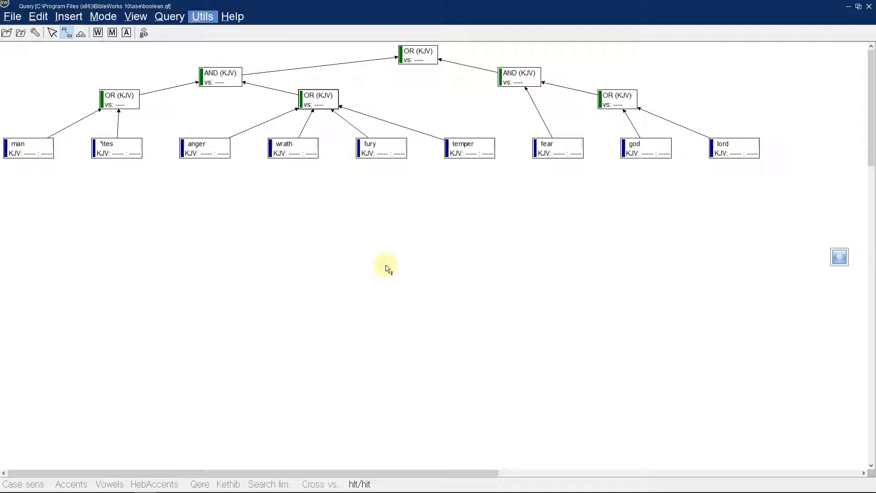
key("ctrl+alt+d")
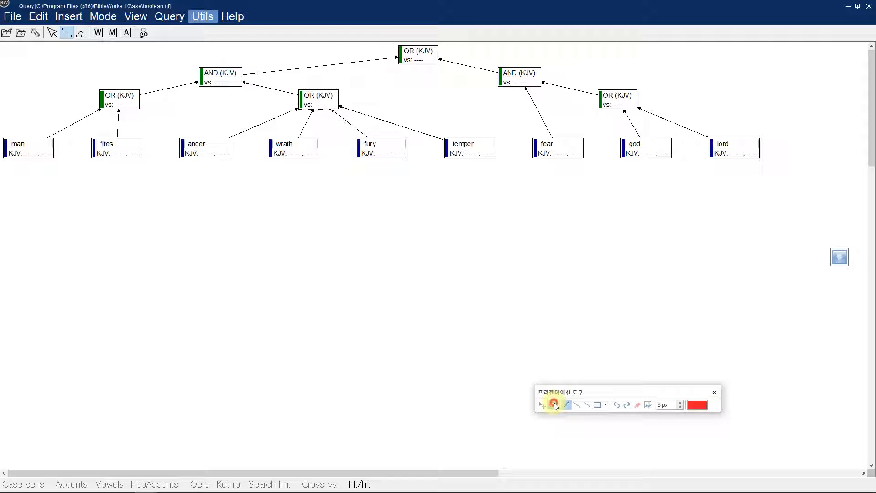
left_click(553, 405)
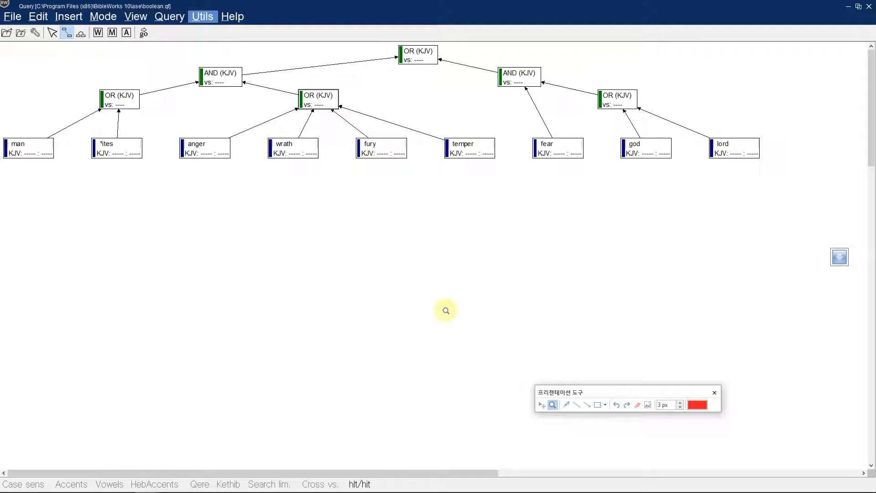
left_click(63, 121)
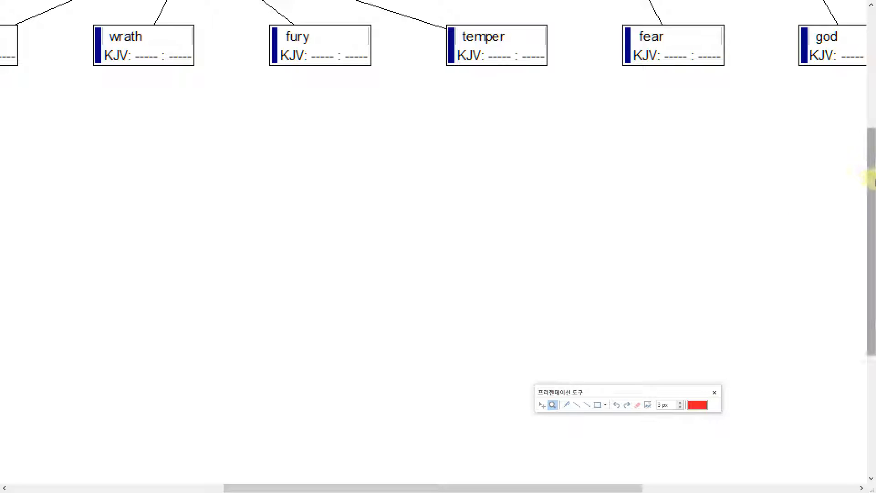
left_click_drag(870, 180, 873, 45)
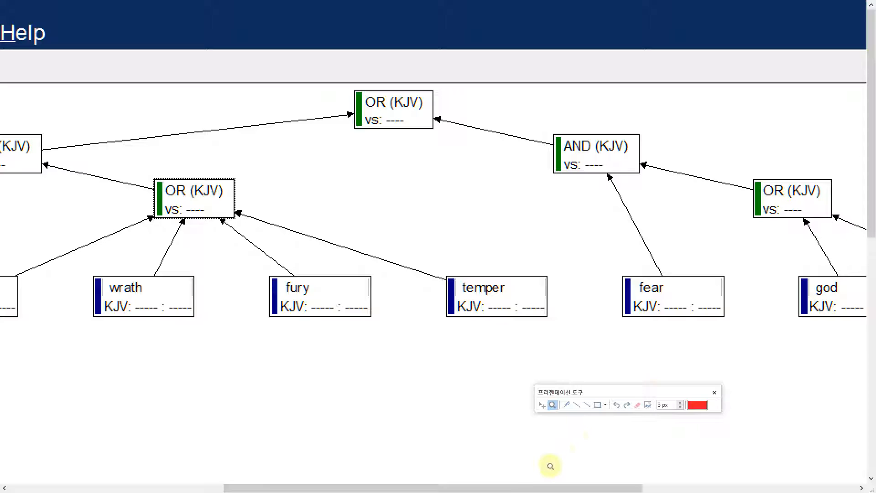
left_click_drag(524, 491, 285, 489)
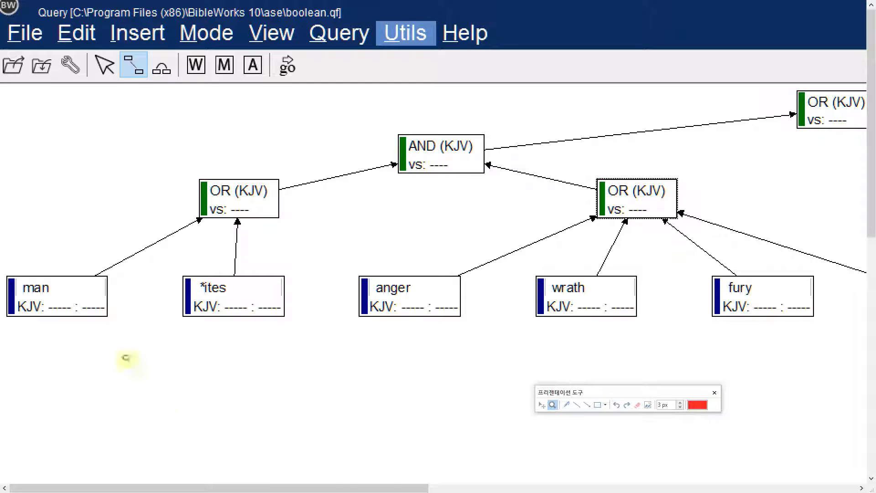
mouse_move(230, 485)
left_mouse_down()
mouse_move(337, 477)
mouse_move(228, 471)
left_mouse_up()
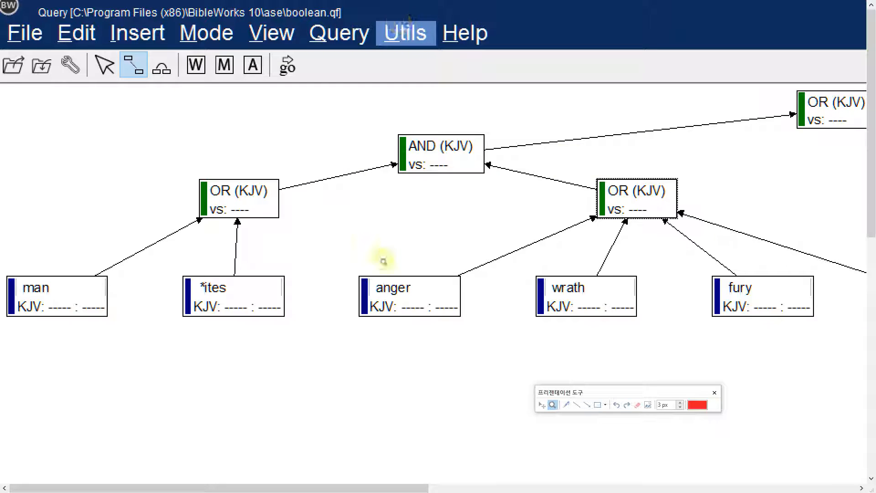
left_click_drag(371, 488, 705, 489)
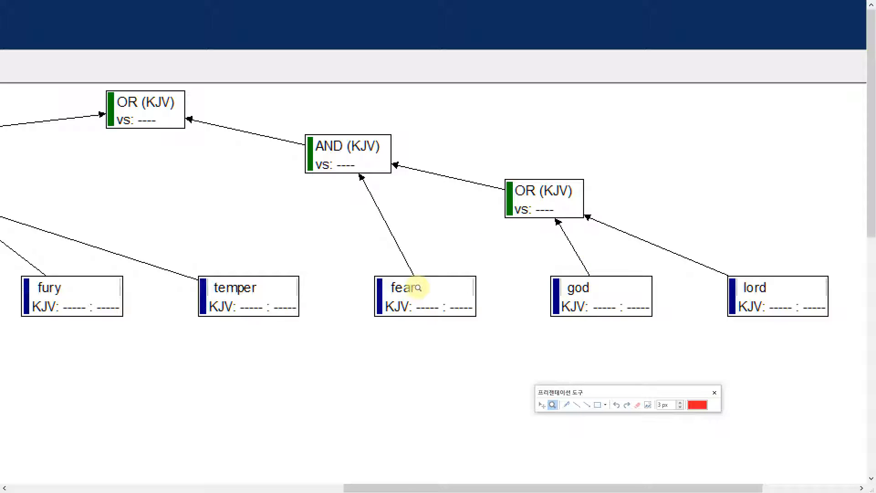
left_click_drag(438, 487, 296, 470)
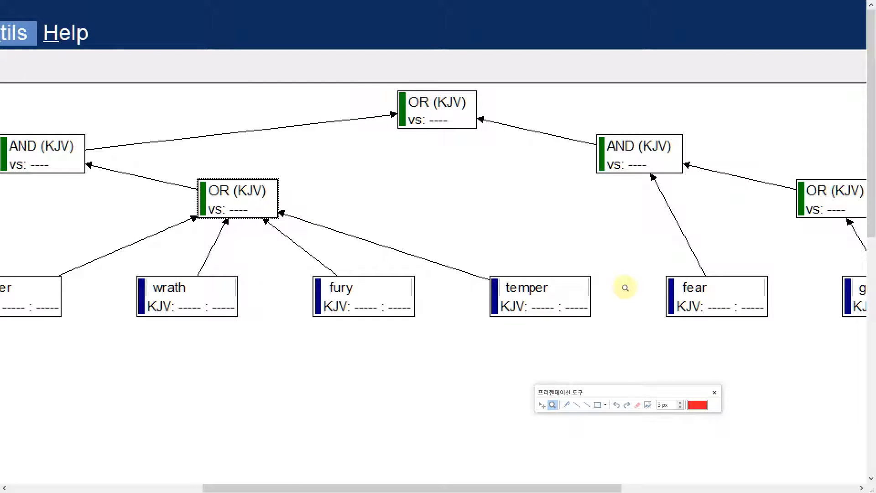
key("Escape")
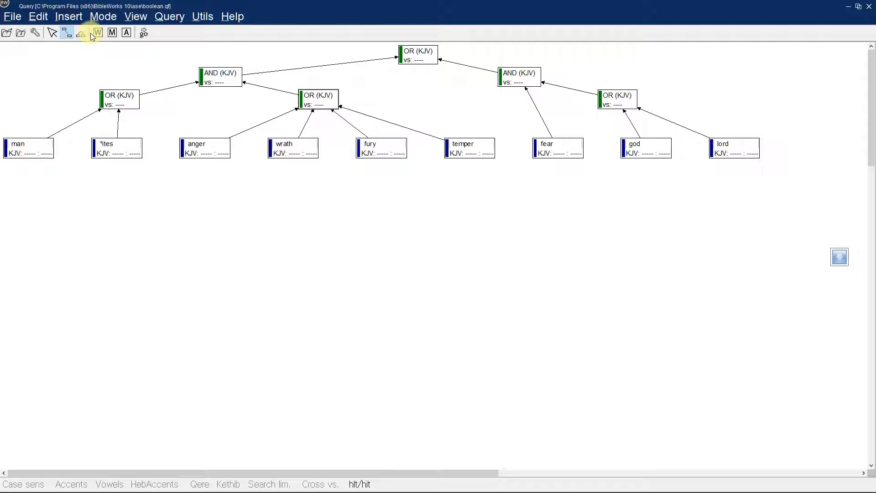
Step: Create a new blank query in a maximized window and close the boolean query without saving its changes
left_click(12, 16)
left_click(19, 31)
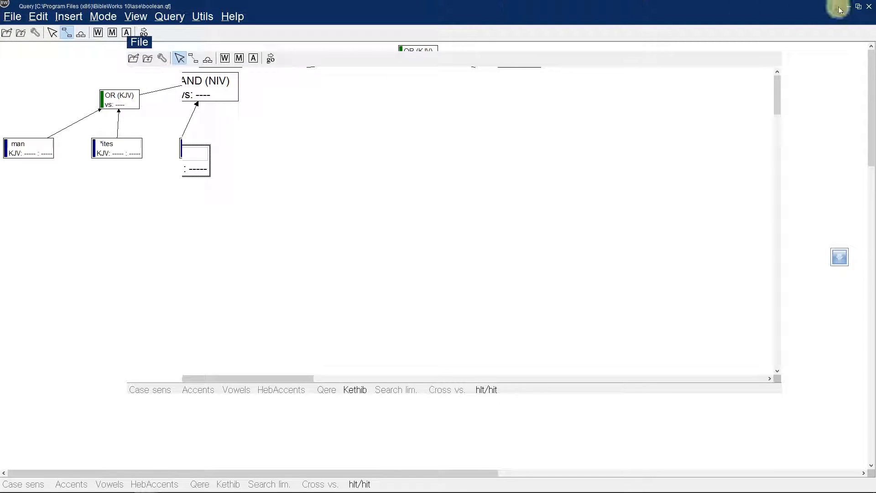
left_click(870, 8)
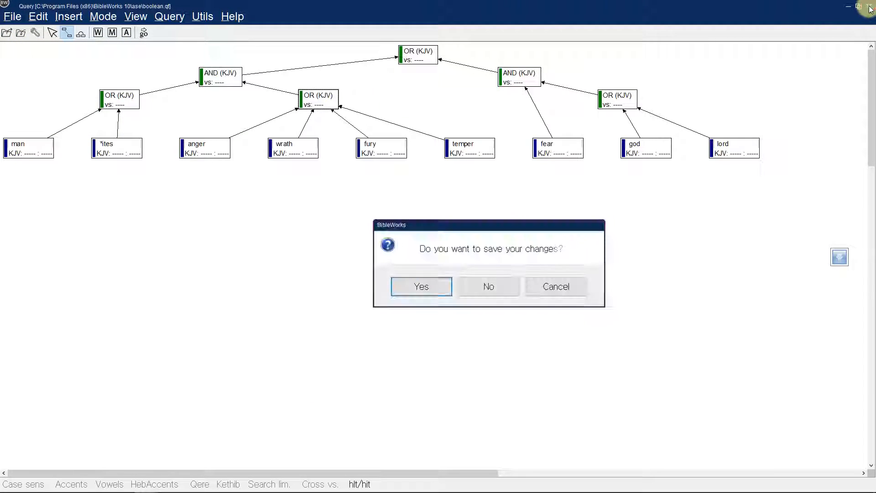
left_click(504, 294)
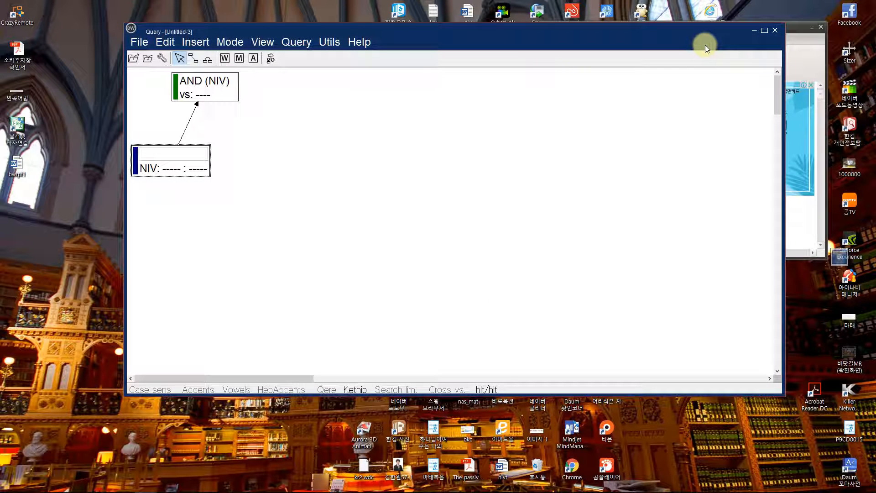
left_click(765, 31)
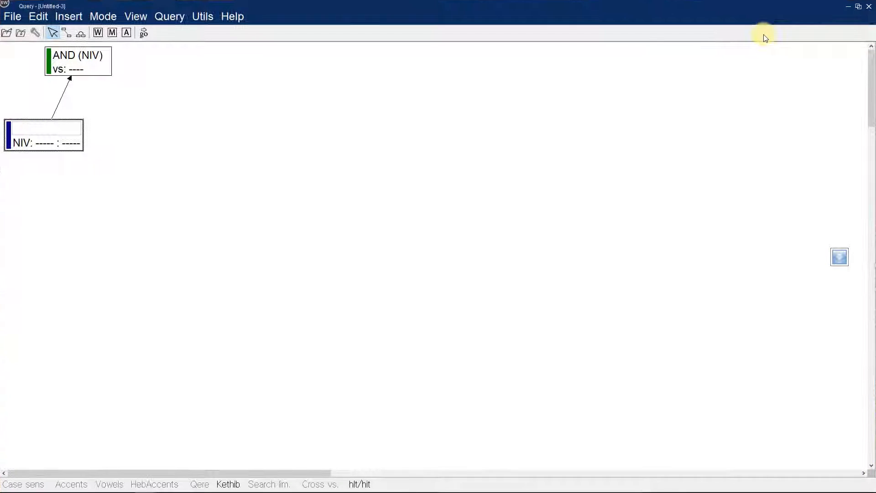
Step: Review the merge options of the new query's AND (NIV) box and leave them unmodified
left_click(99, 64)
double_click(99, 64)
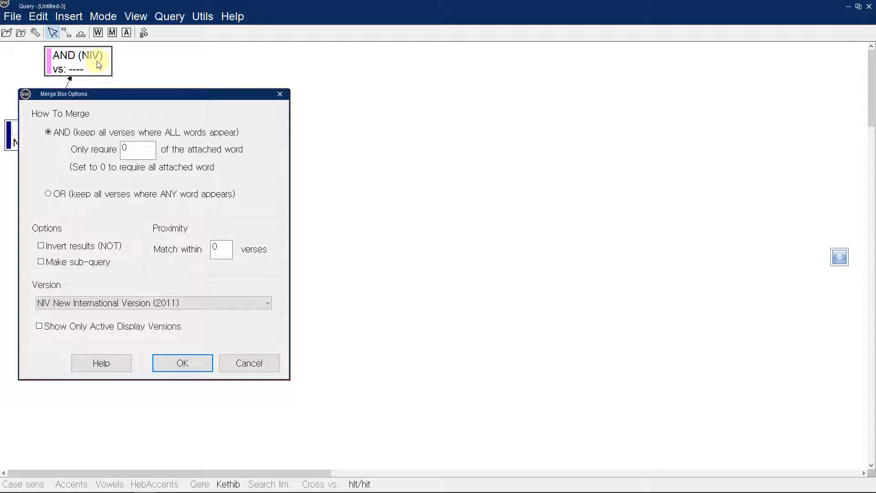
left_click(282, 95)
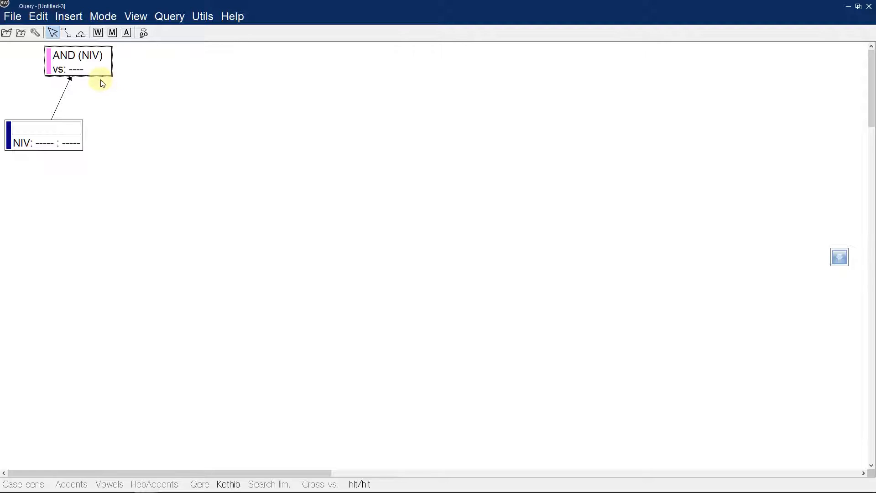
Step: Move the empty word box and its linked AND box further into the canvas, and add a second merge box
left_click_drag(53, 133, 101, 223)
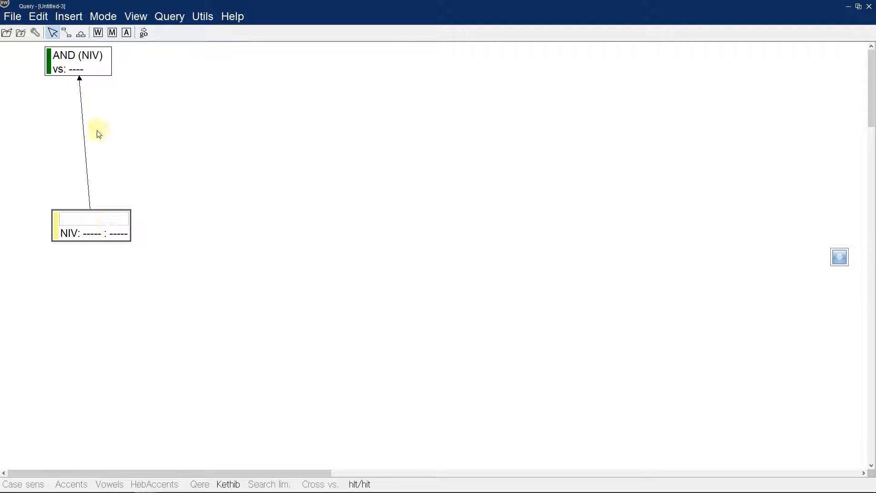
left_click_drag(101, 66, 222, 156)
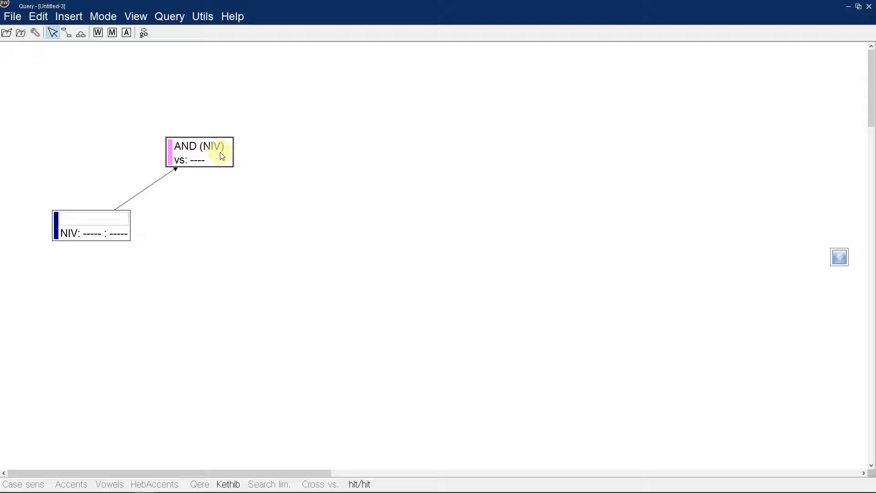
left_click_drag(120, 215, 156, 243)
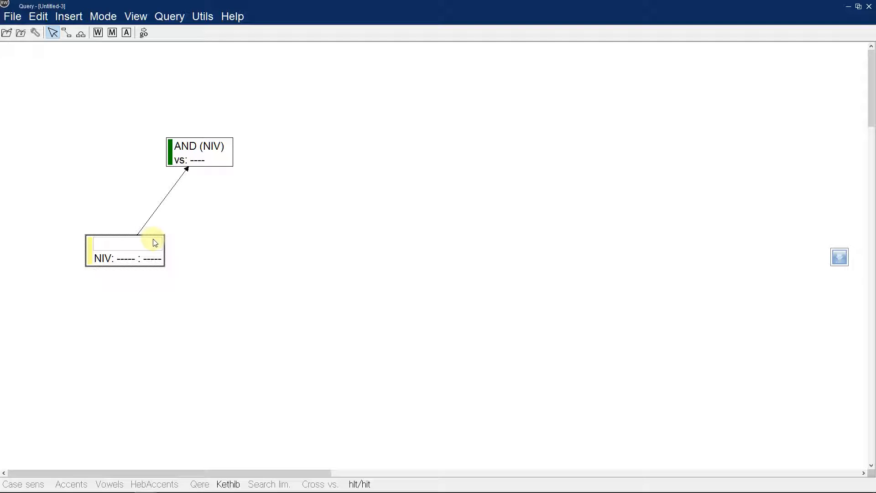
left_click(113, 33)
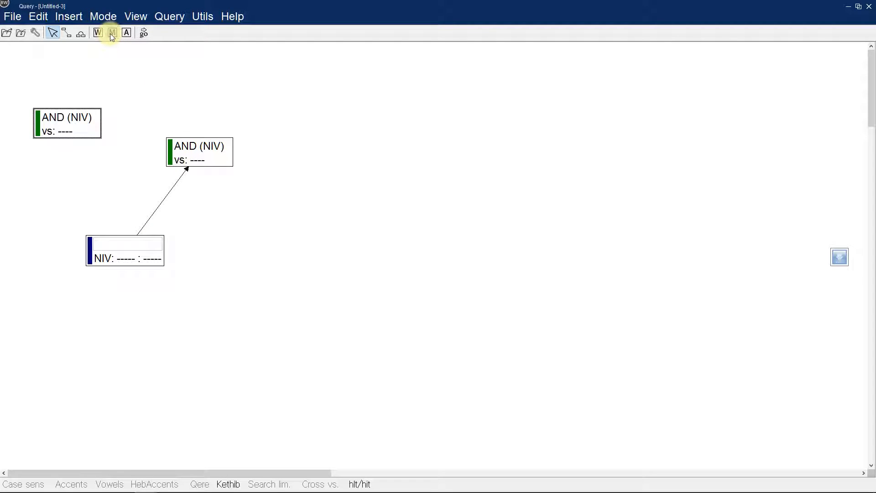
Step: Look over the merge options of the AND box linked to the word box, and close them without changes
left_click(198, 145)
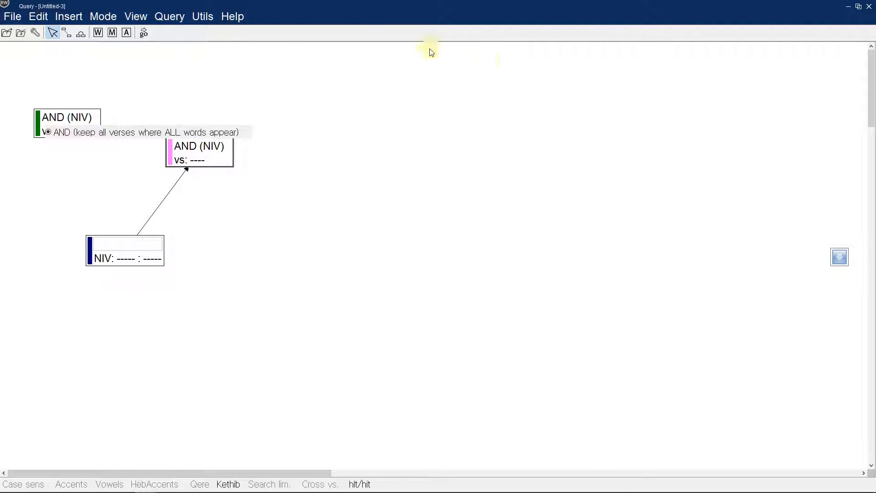
left_click(858, 6)
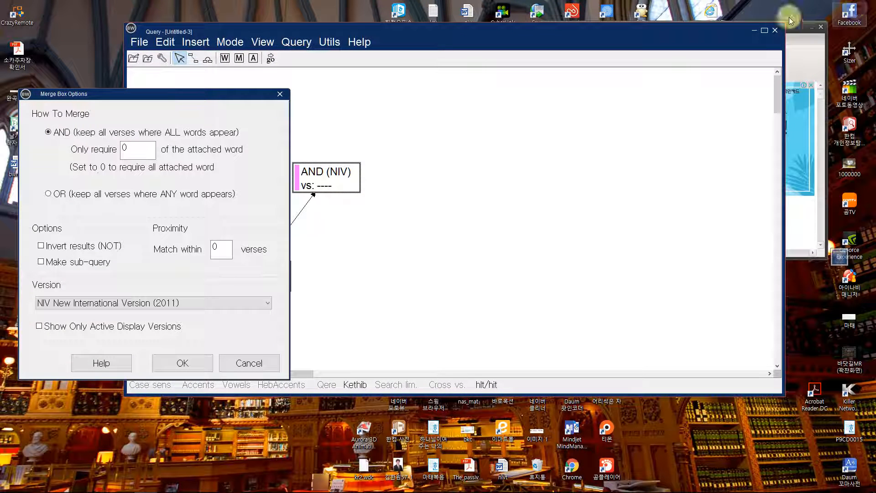
left_click(768, 35)
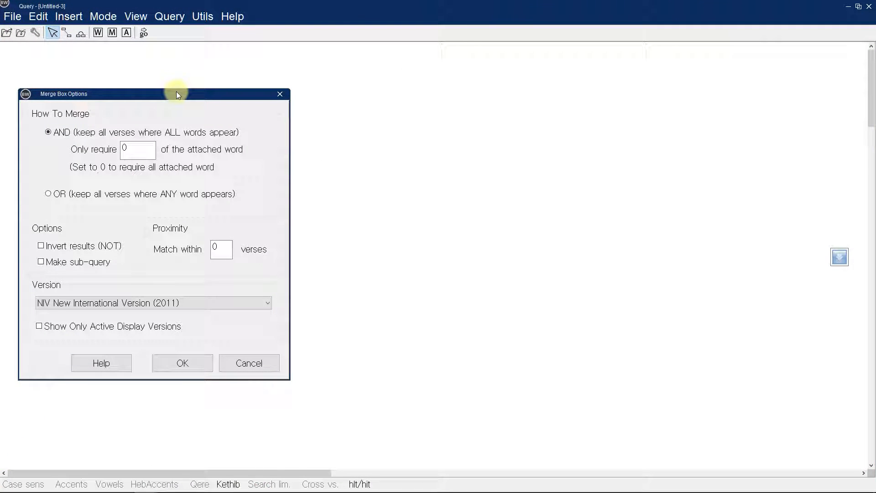
left_click_drag(176, 92, 379, 68)
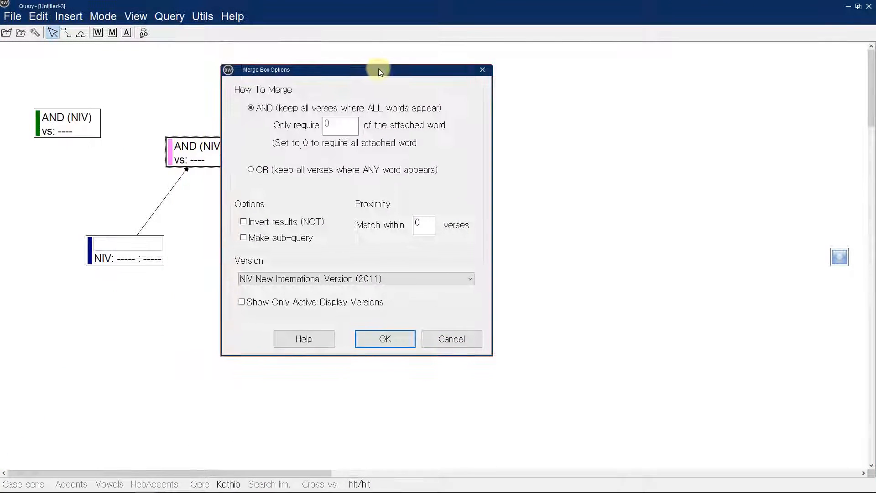
left_click(484, 70)
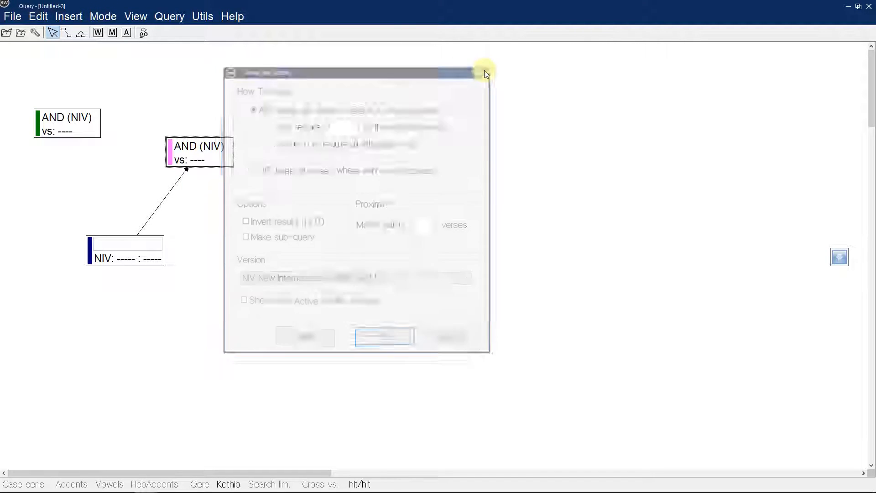
Step: Place the second merge box above the linked one, and add two word boxes in a row beside the first word box
left_click(69, 129)
left_click_drag(69, 129, 243, 87)
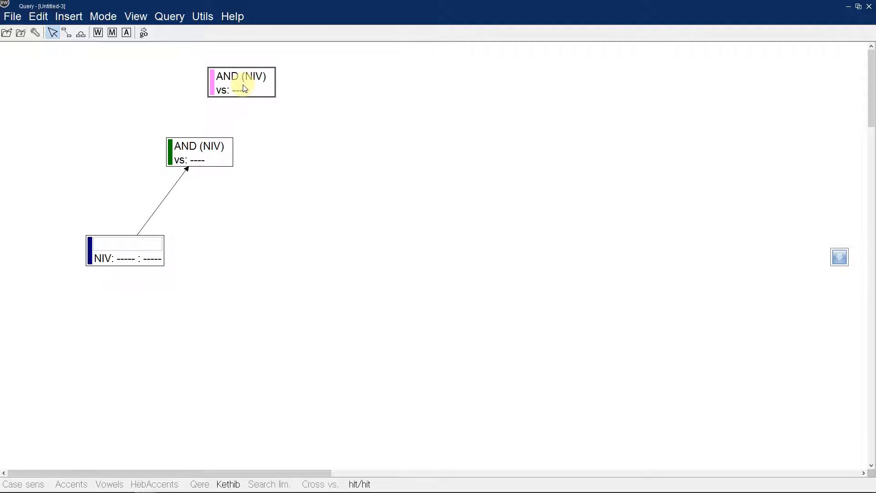
left_click(97, 33)
left_click(97, 33)
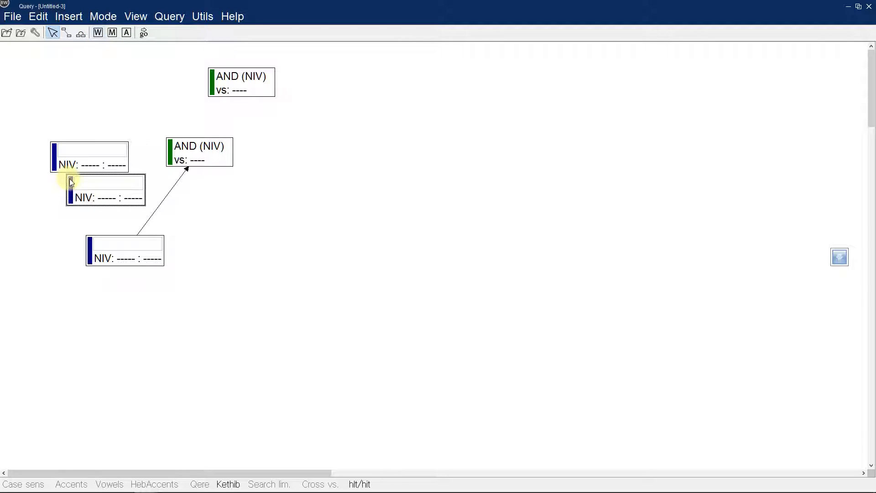
left_click(91, 152)
left_click_drag(92, 154, 246, 249)
left_click_drag(130, 175, 420, 248)
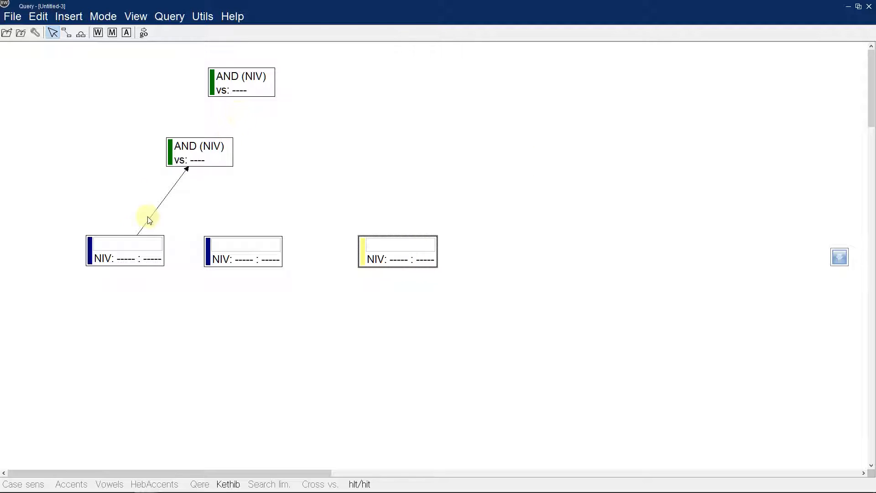
Step: Set the search word of the word box linked to the AND box to paul
double_click(135, 250)
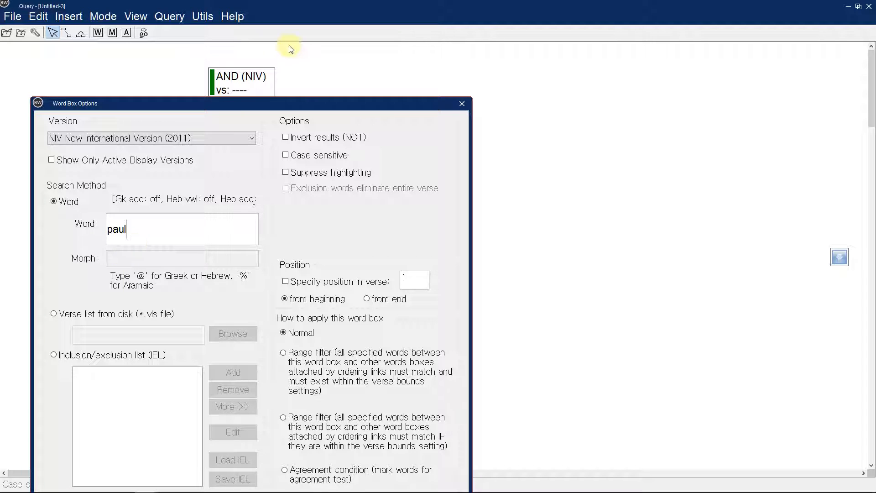
left_click_drag(292, 106, 303, 38)
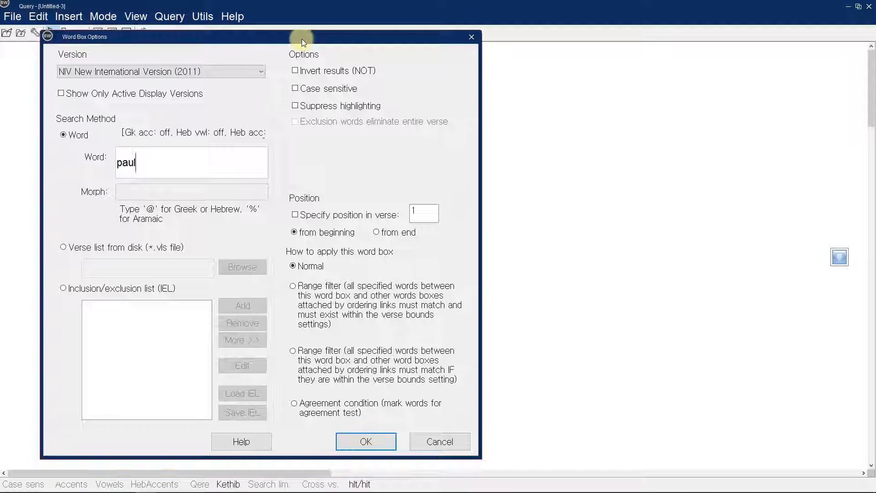
left_click(364, 445)
Step: Set the search word of the middle word box to saul
left_click(257, 250)
double_click(256, 250)
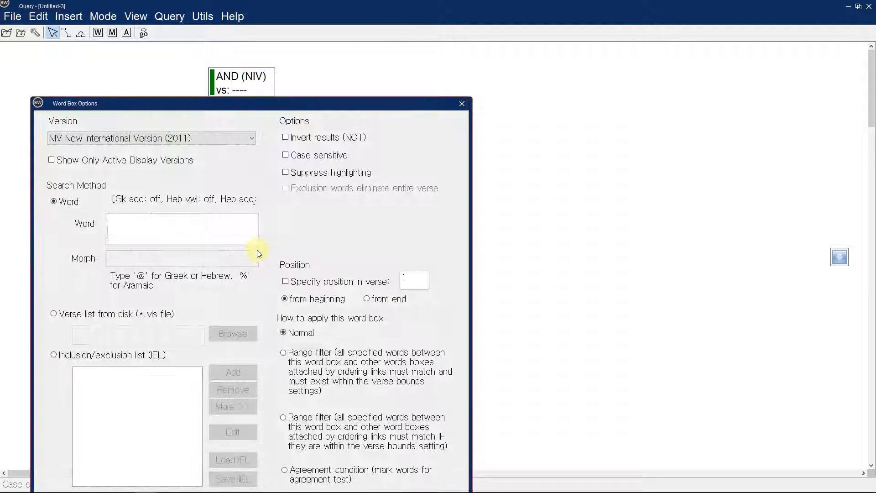
type("saul")
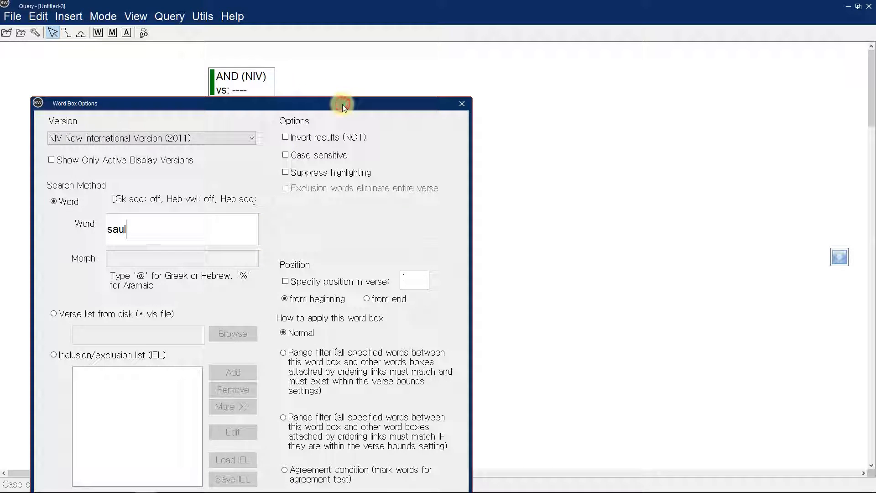
left_click_drag(342, 104, 370, 10)
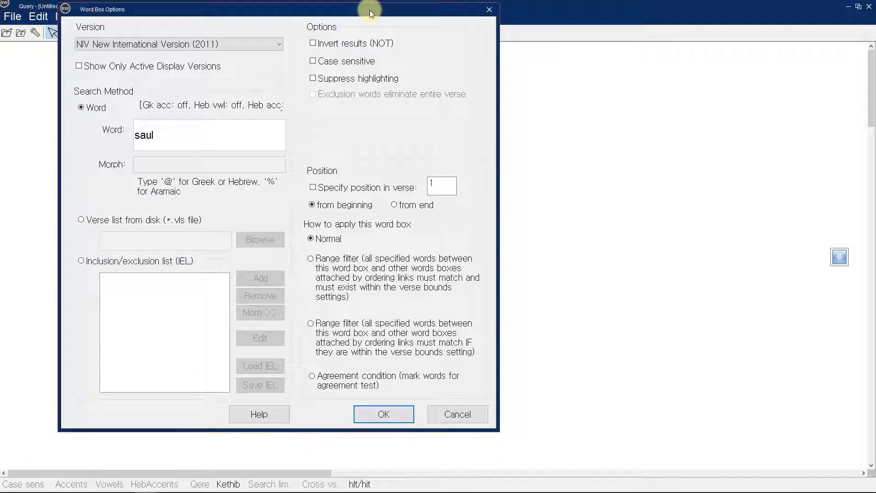
left_click(388, 411)
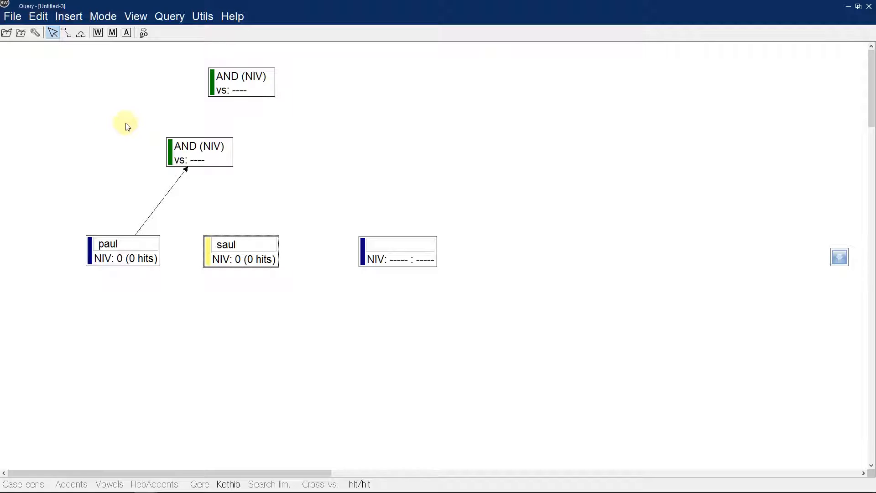
Step: Change the merge box above the paul box to OR, and link the saul box to it
left_click(196, 154)
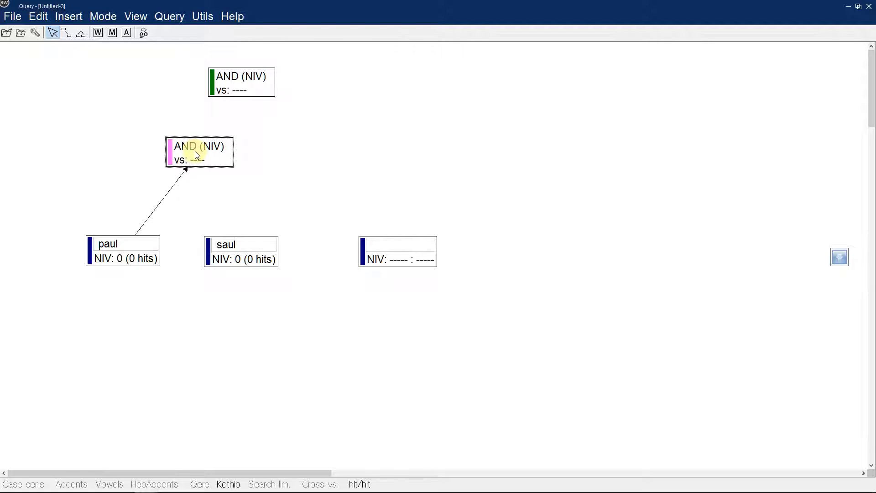
mouse_move(606, 3)
left_mouse_down()
mouse_move(600, 23)
mouse_move(600, 6)
left_mouse_up()
left_click(122, 195)
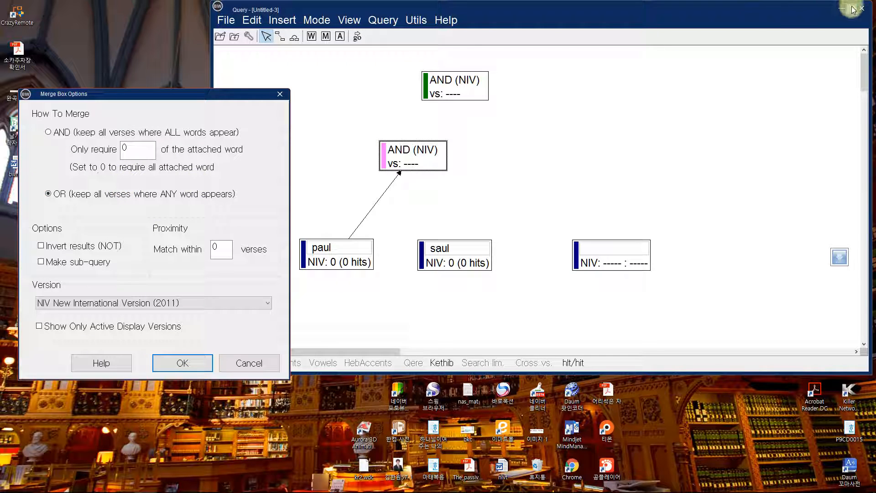
left_click(851, 8)
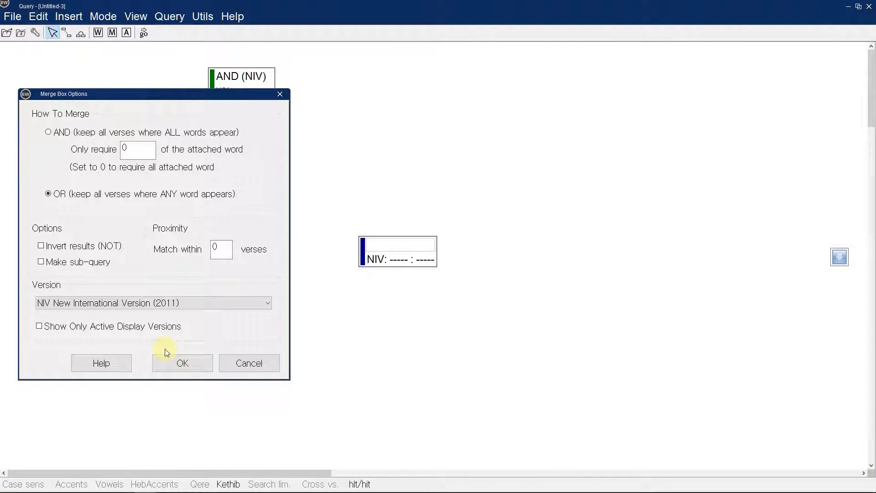
left_click(181, 362)
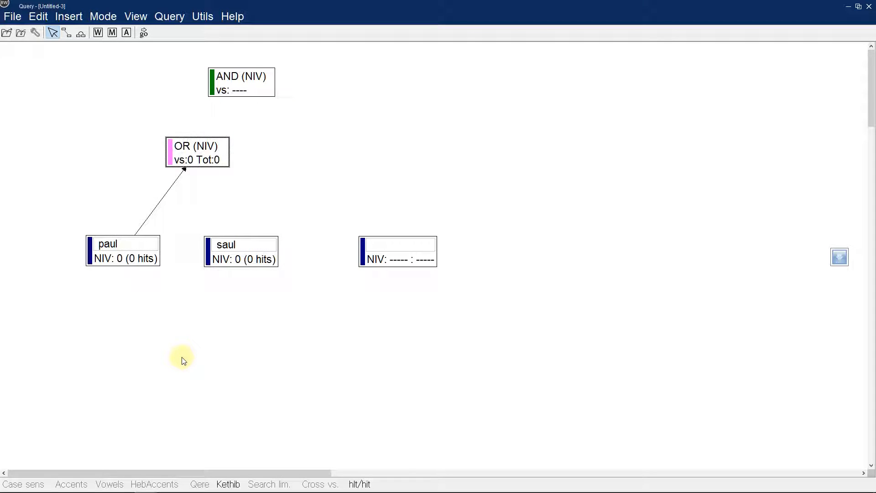
left_click(67, 32)
left_click_drag(245, 255, 212, 158)
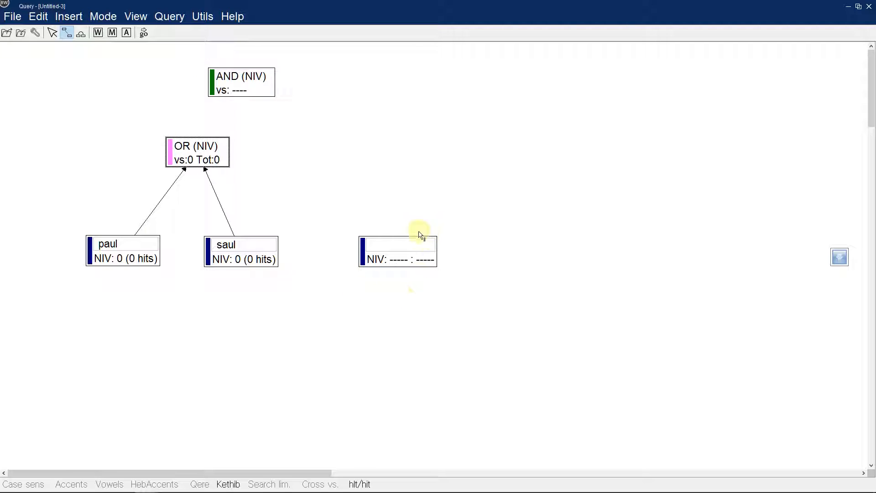
Step: Set the empty word box's search word to barnabas, and link both it and the OR box to the upper AND box
double_click(398, 264)
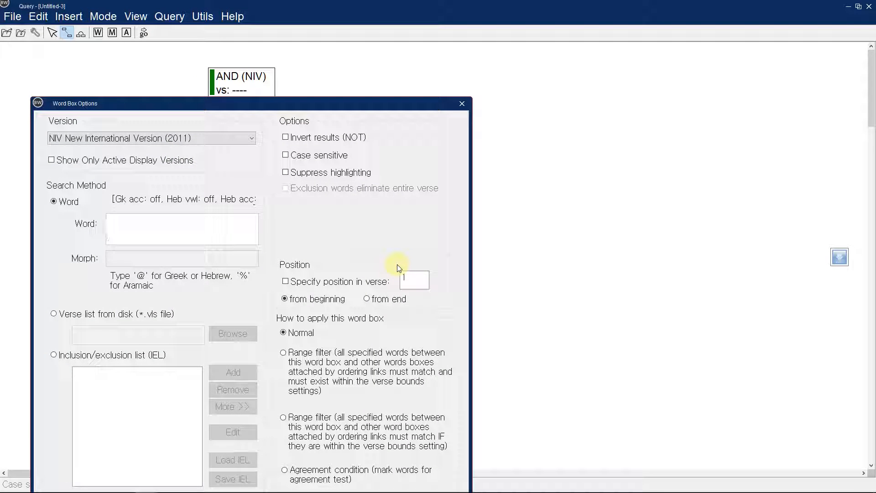
type("barnabas")
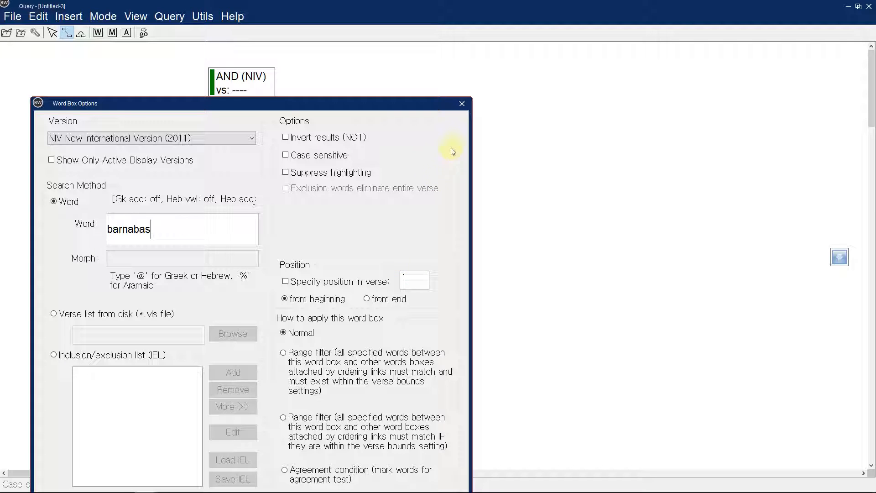
left_click_drag(401, 104, 415, 16)
left_click(362, 420)
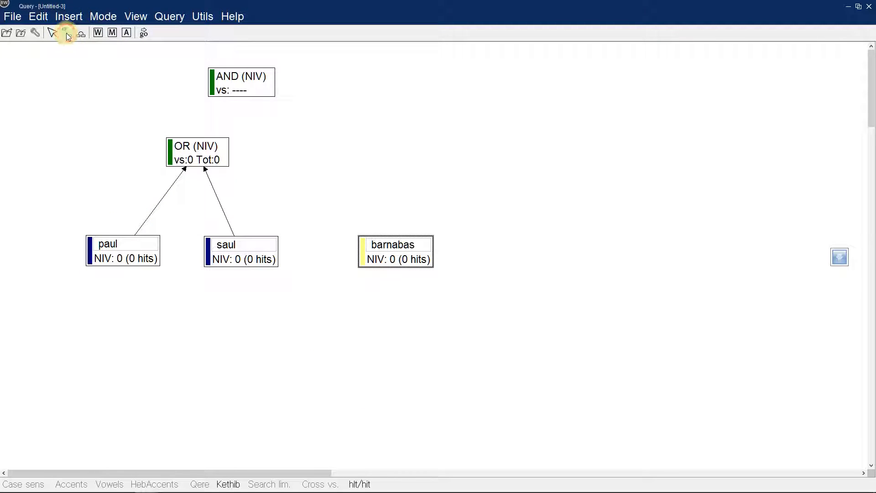
left_click_drag(211, 152, 231, 88)
left_click_drag(398, 252, 260, 93)
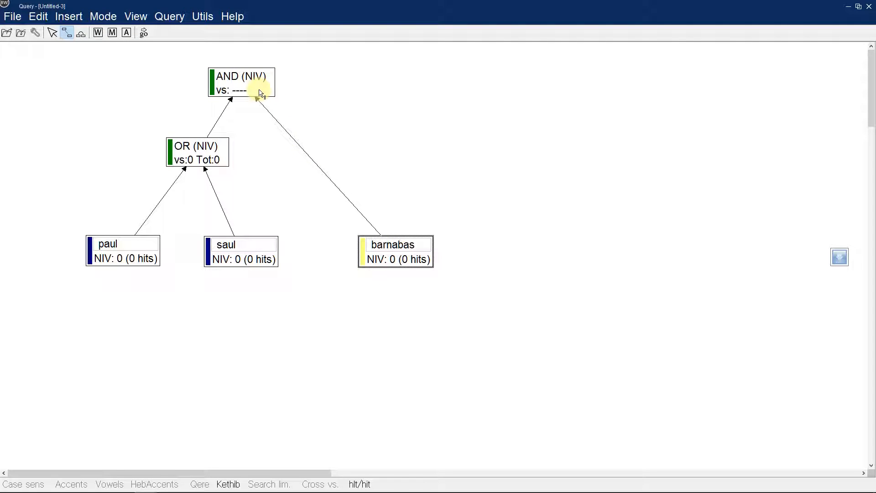
Step: Set the upper AND box's proximity to match within 3 verses
double_click(260, 87)
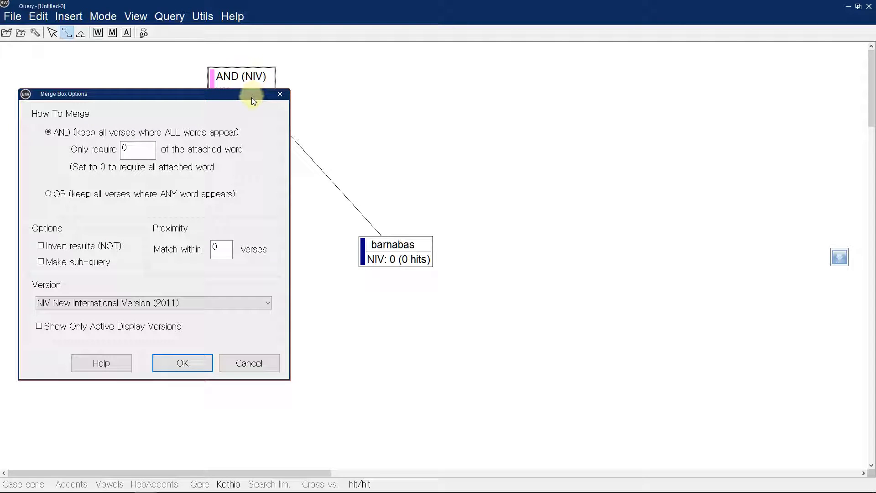
left_click_drag(250, 98, 614, 45)
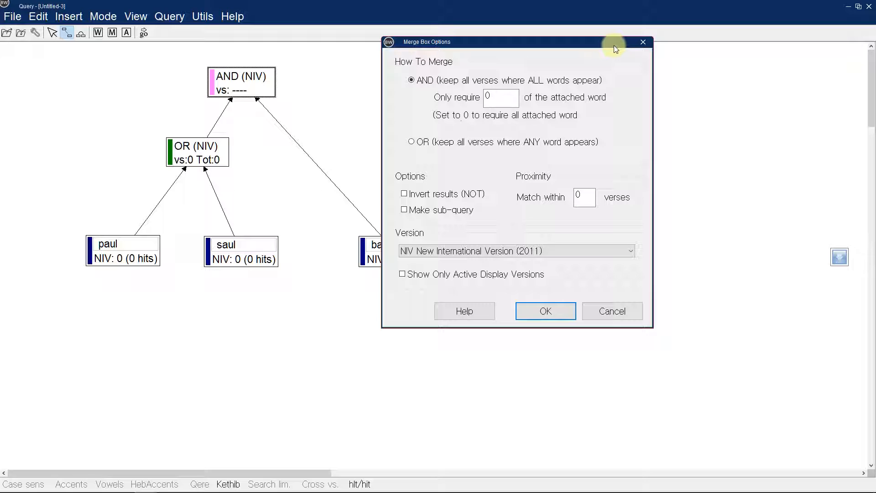
key("ctrl+shift+d")
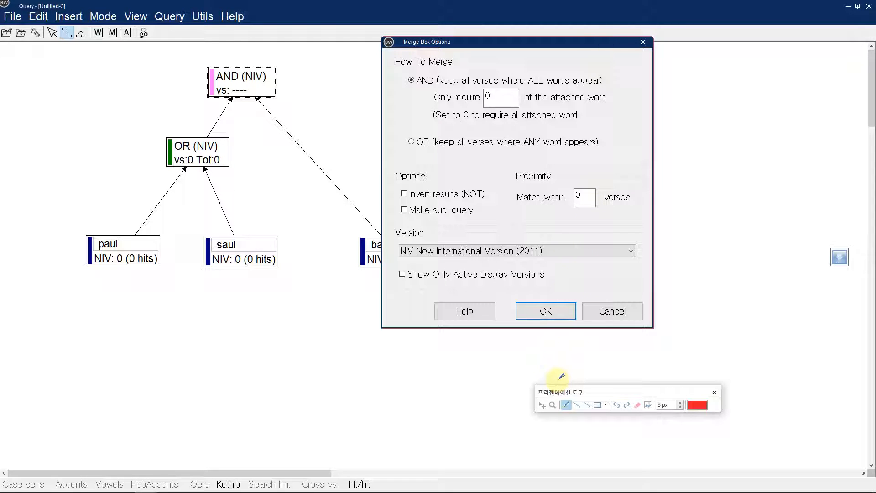
left_click(554, 405)
left_click(590, 181)
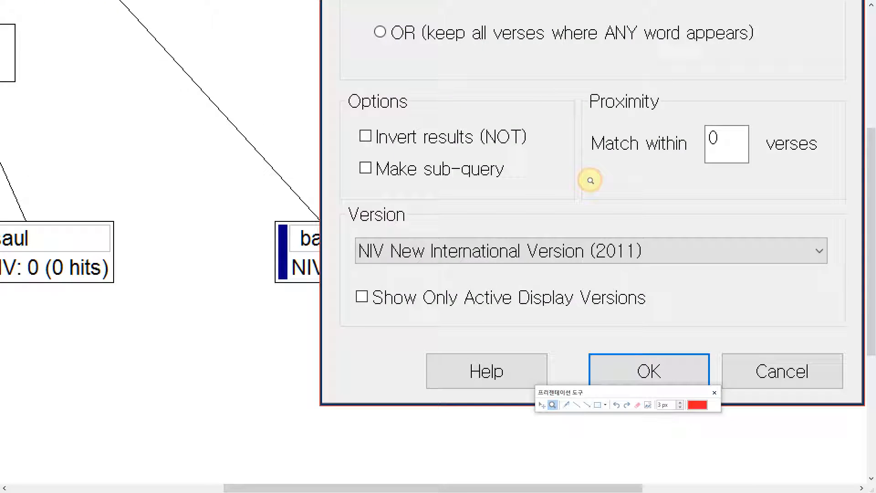
left_click(590, 181)
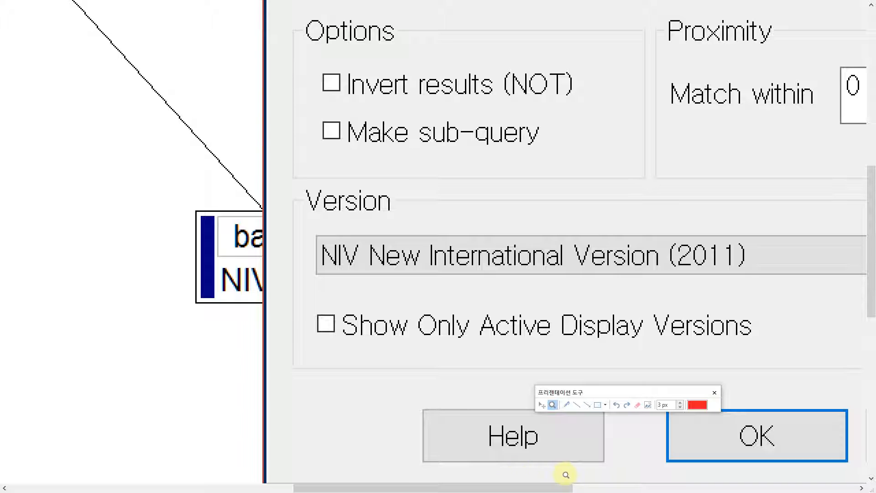
left_click_drag(557, 485, 622, 479)
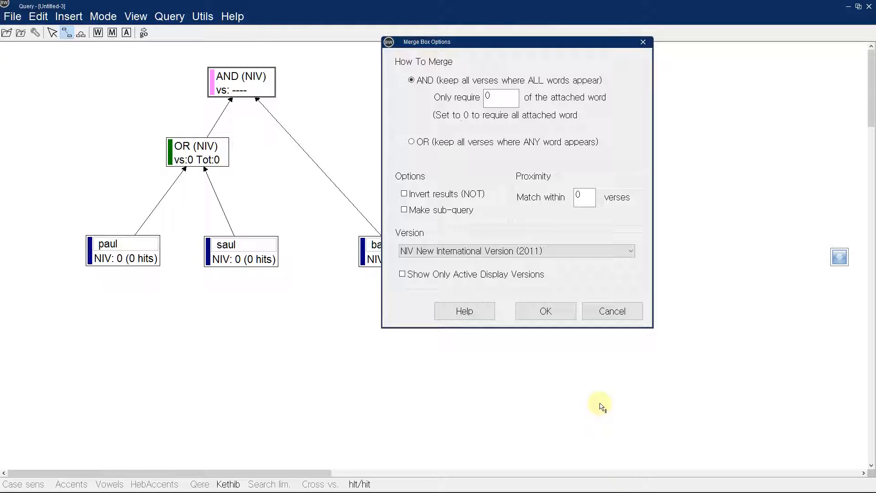
double_click(584, 197)
type("3")
left_click(547, 311)
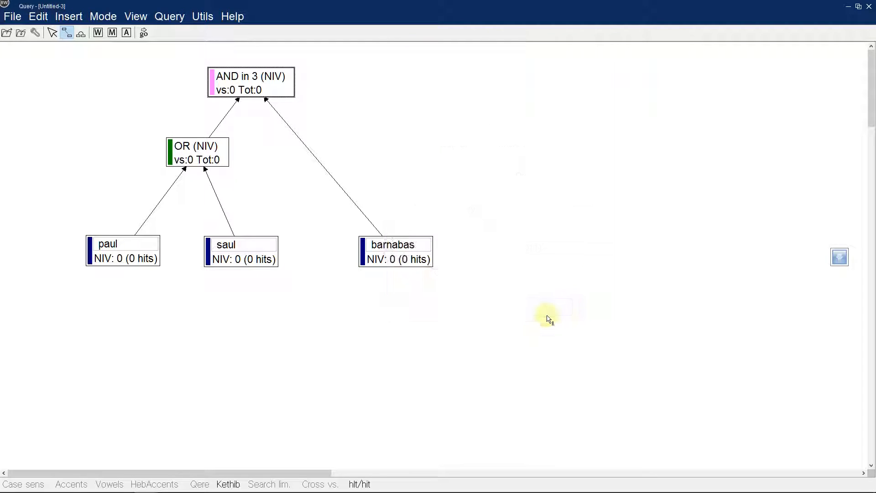
Step: Run the query and agree to turn off hit computation and highlighting
left_click(144, 32)
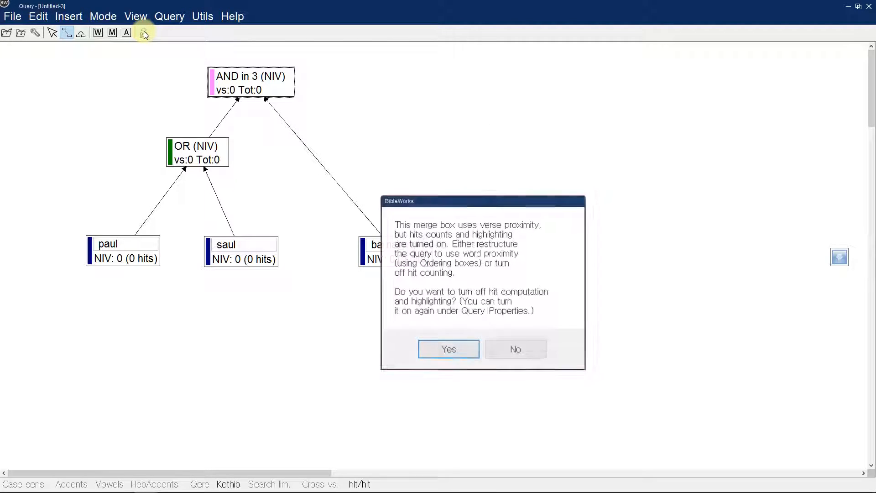
left_click(456, 349)
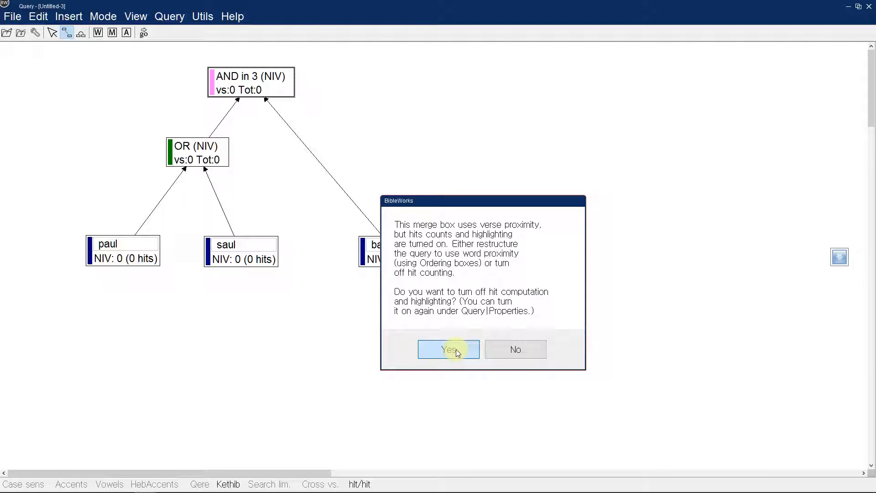
left_click(456, 351)
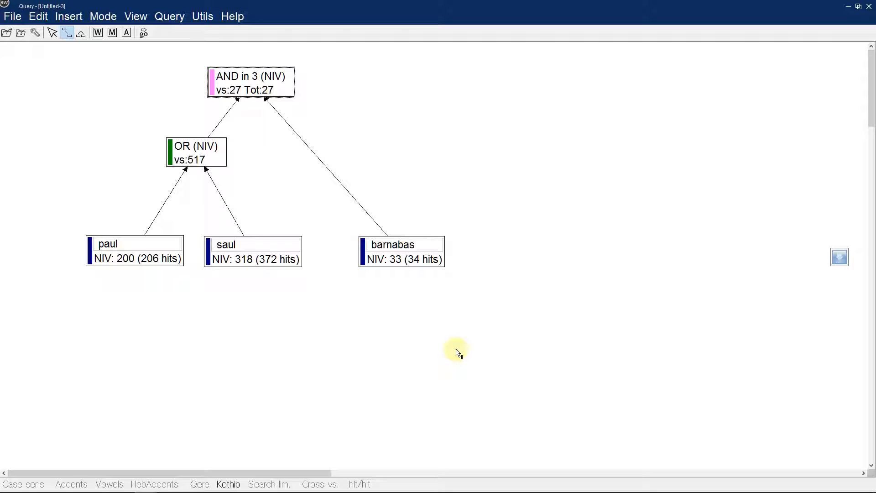
Step: Start opening a saved query file from the BibleWorks ase folder
left_click(10, 14)
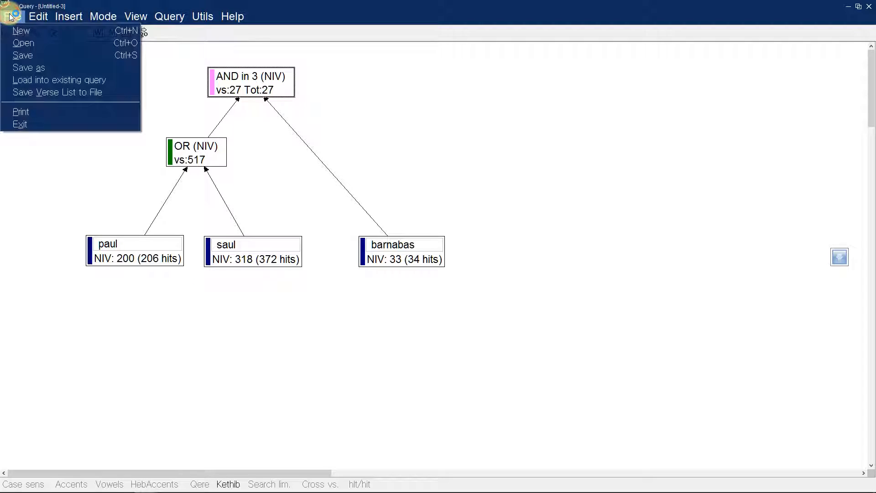
left_click(18, 43)
left_click(521, 285)
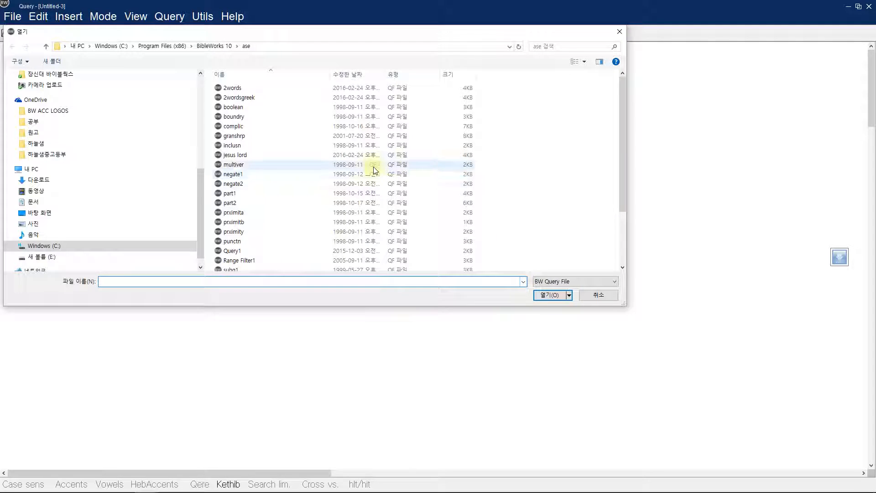
Step: Open the example query file boundry from the ase folder and activate the selection mode
left_click(328, 120)
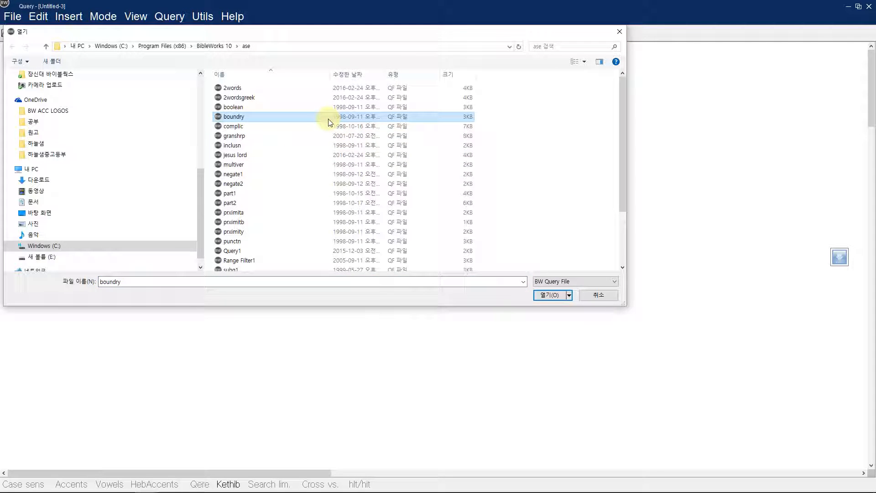
double_click(327, 116)
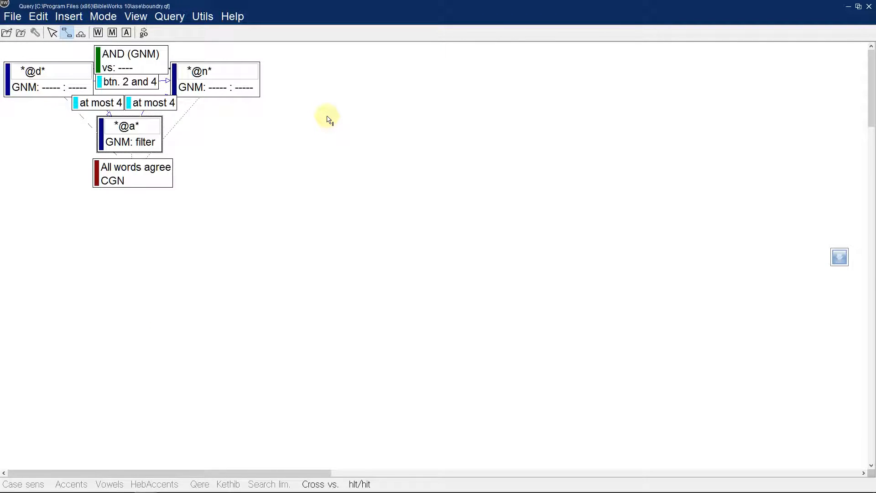
left_click(56, 34)
Step: Open the example query file multiver, discarding the changes to the current query
left_click(17, 19)
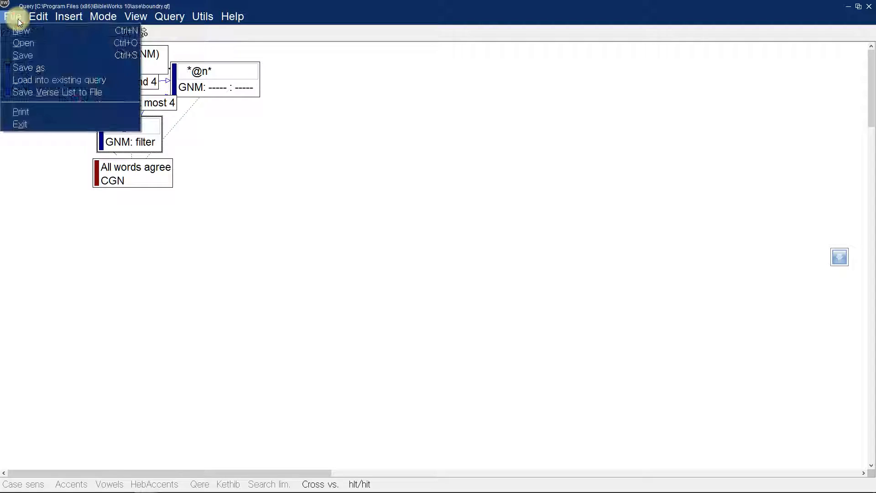
left_click(21, 41)
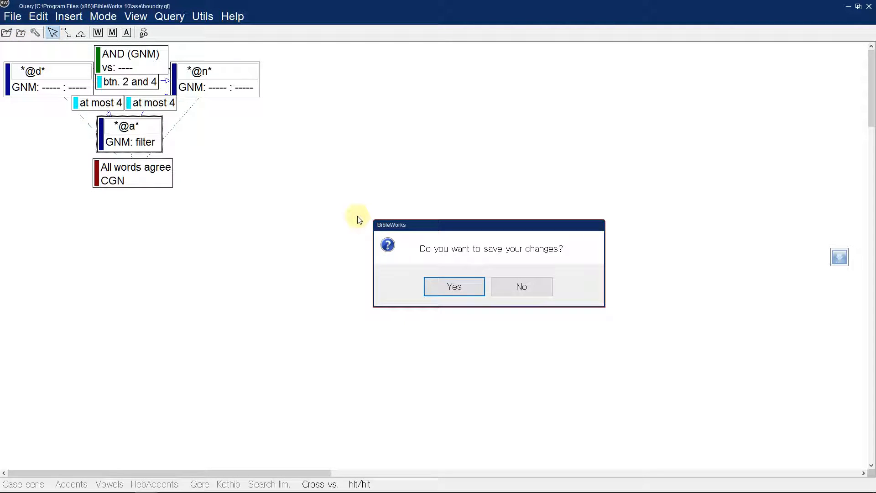
left_click(506, 289)
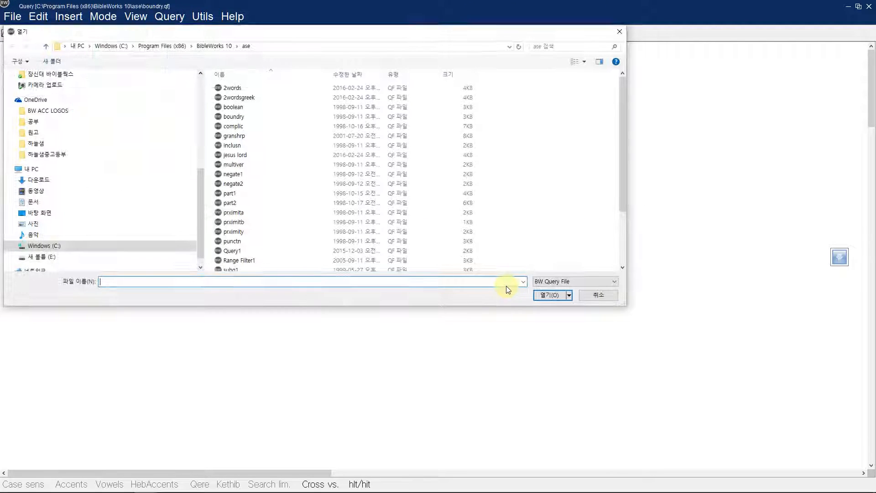
double_click(416, 165)
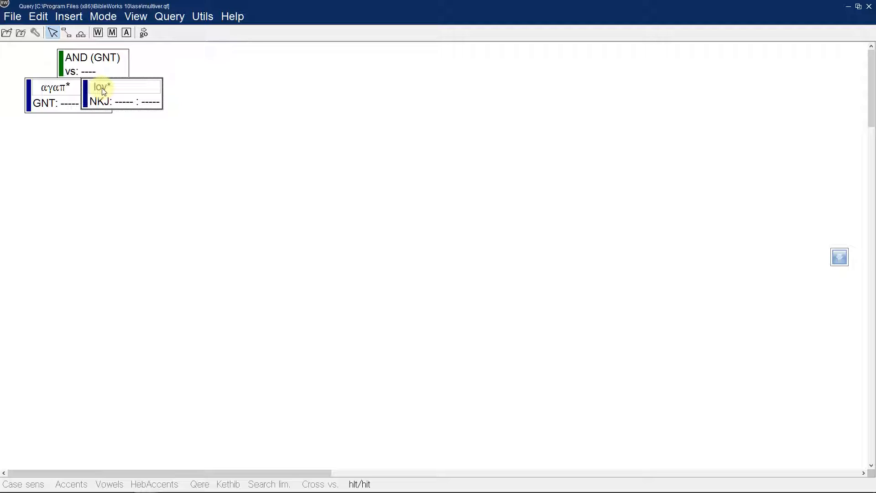
Step: Spread out the query diagram, placing the αγαπ* and lov* boxes side by side below the AND (GNT) box
left_click_drag(104, 91, 193, 98)
left_click_drag(77, 87, 62, 140)
left_click(186, 117)
left_click_drag(186, 117, 191, 162)
left_click_drag(106, 64, 134, 68)
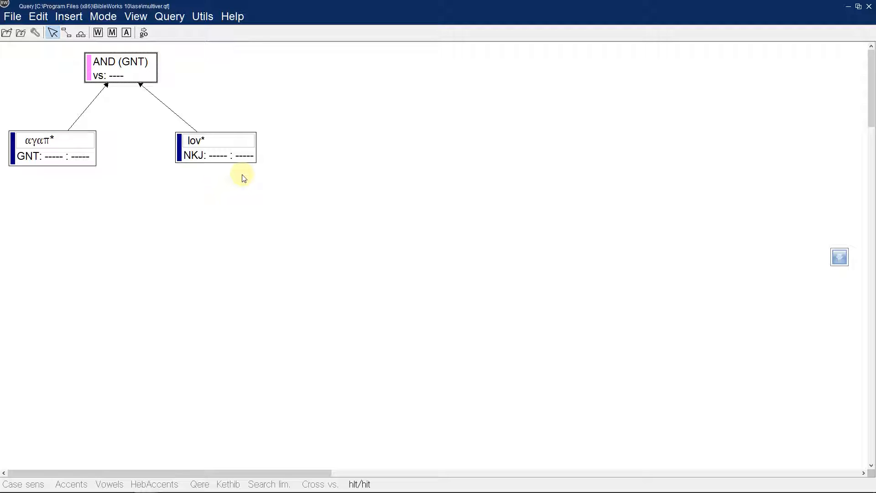
Step: Magnify the query diagram with the screen presentation tool to examine how the αγαπ* and lov* boxes feed the AND (GNT) box
key("ctrl+alt+d")
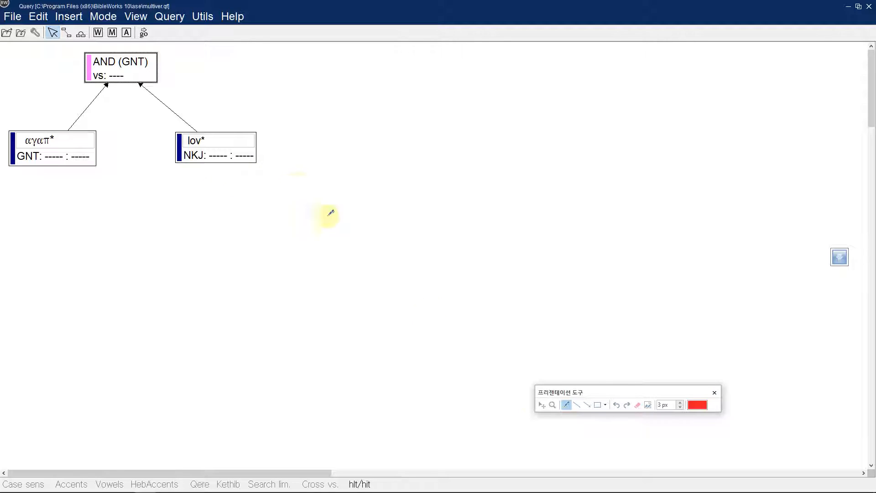
left_click(552, 404)
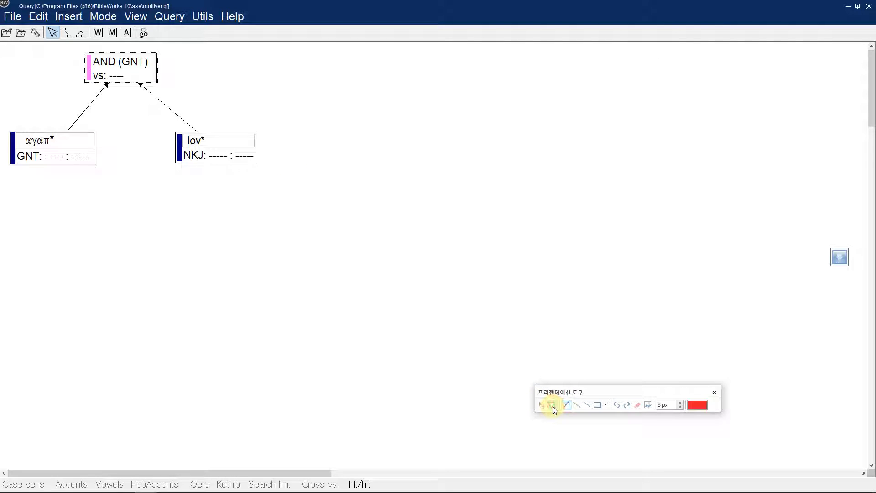
left_click(192, 124)
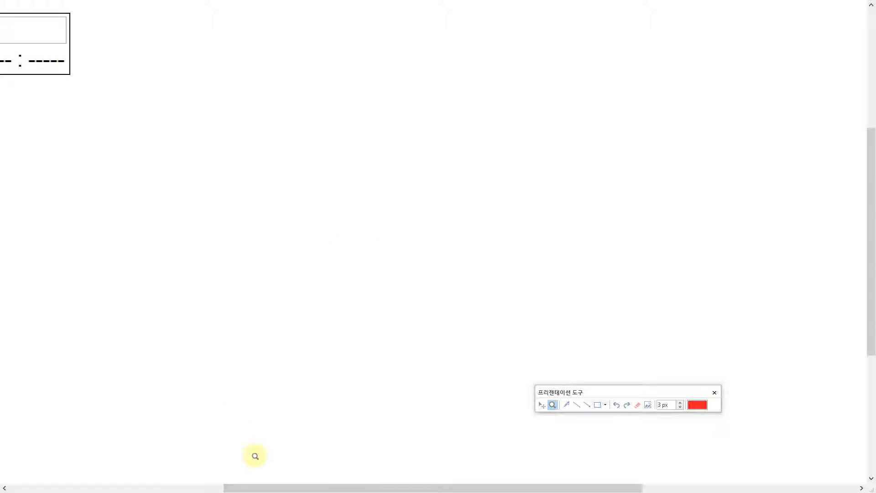
left_click_drag(260, 486, 4, 479)
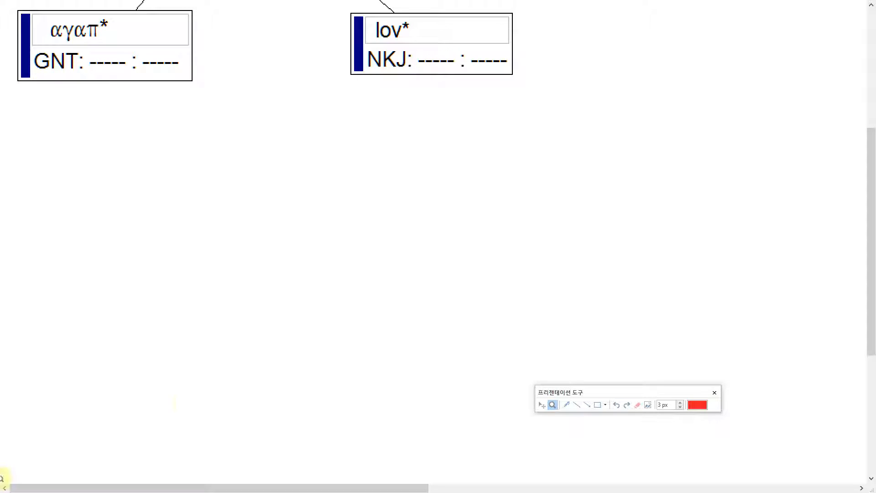
left_click_drag(867, 163, 859, 30)
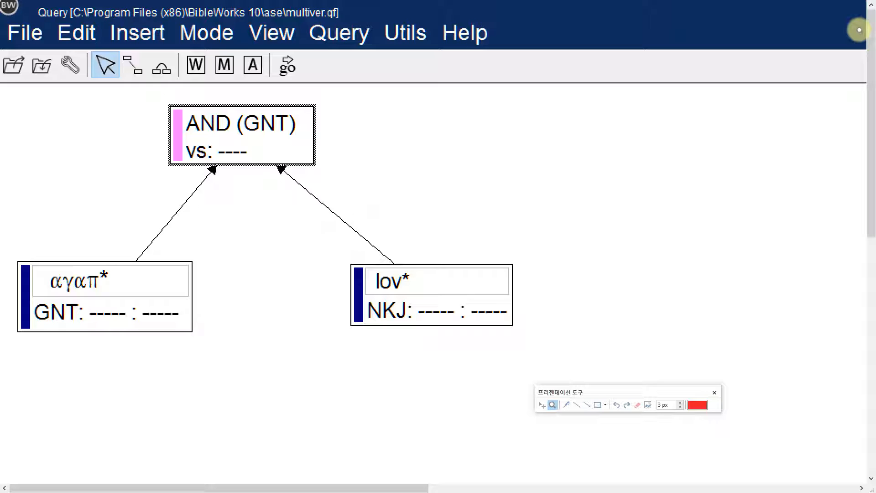
key("Escape")
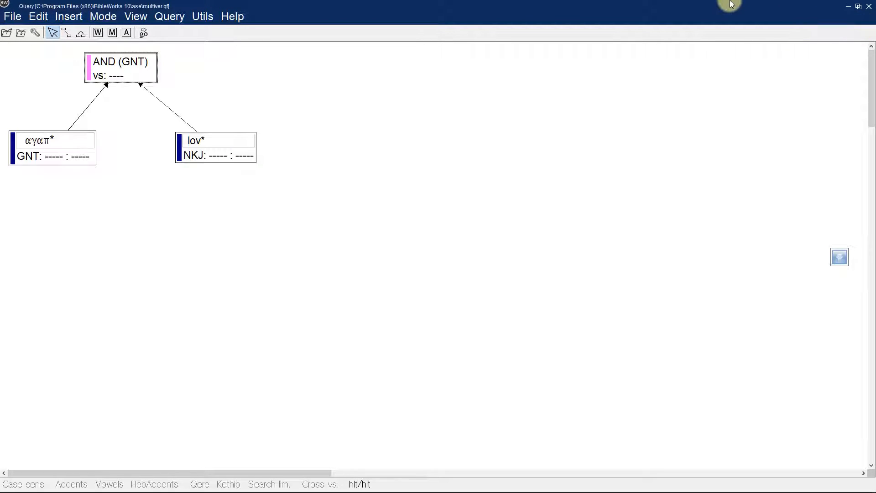
Step: Open the boundry query file again without saving the changes to multiver
left_click(4, 16)
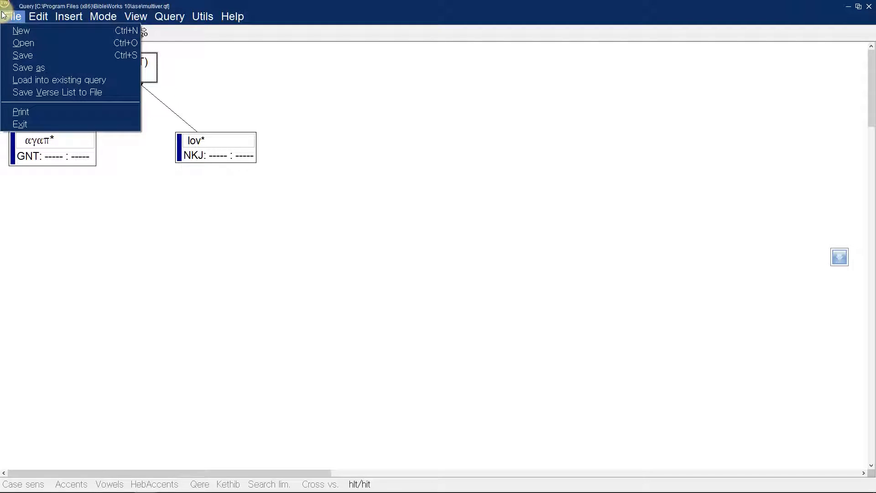
left_click(16, 44)
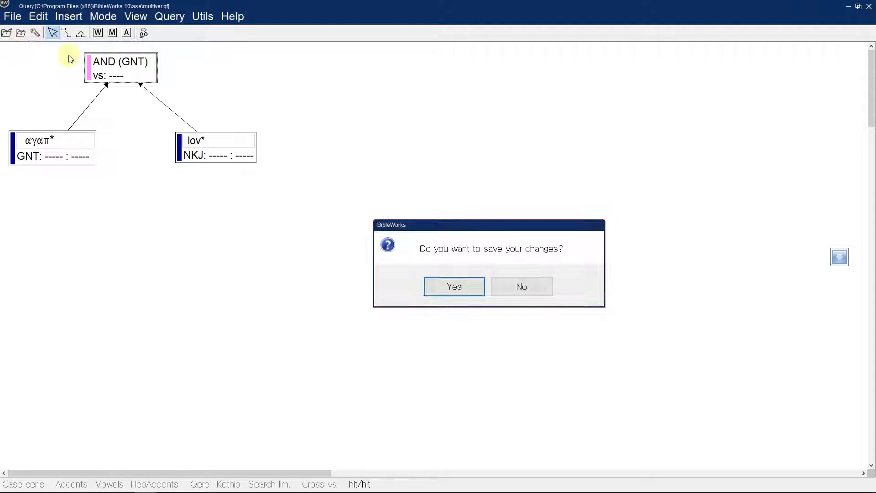
left_click(517, 280)
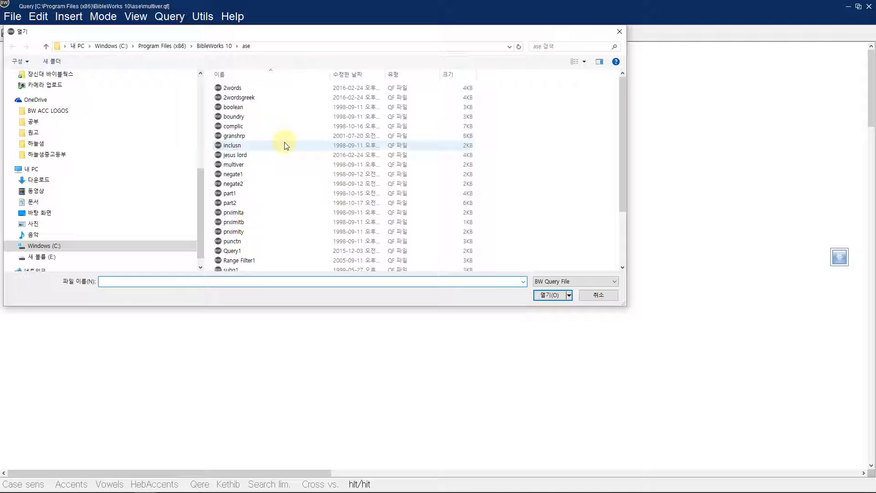
left_click(286, 118)
double_click(286, 118)
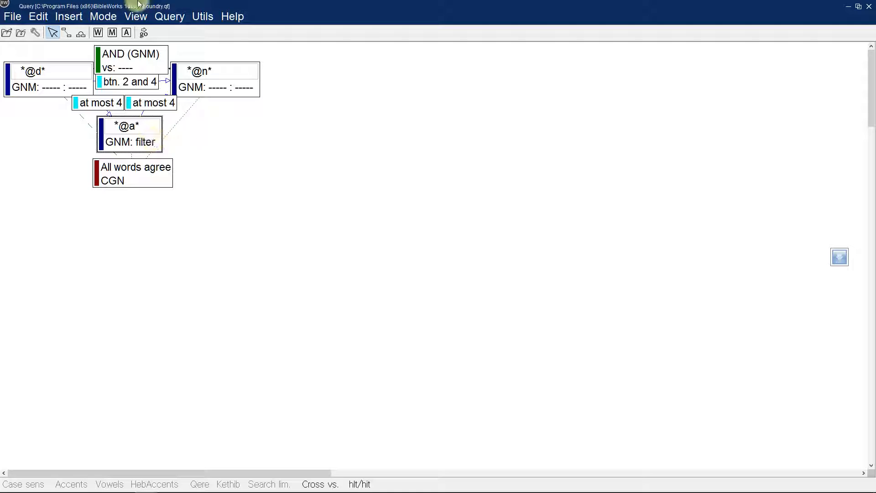
Step: Try to tidy the boundry diagram by running the automatic Arrange command twice
left_click(143, 18)
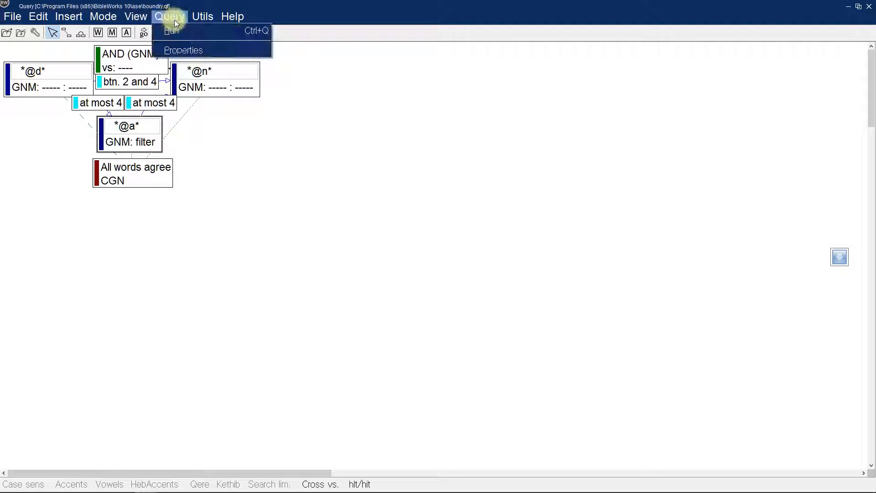
mouse_move(201, 17)
left_click(214, 43)
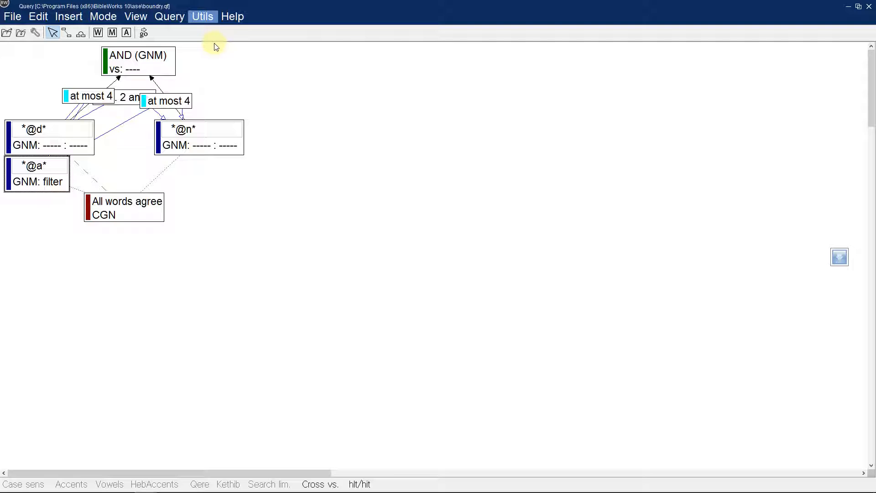
left_click(174, 19)
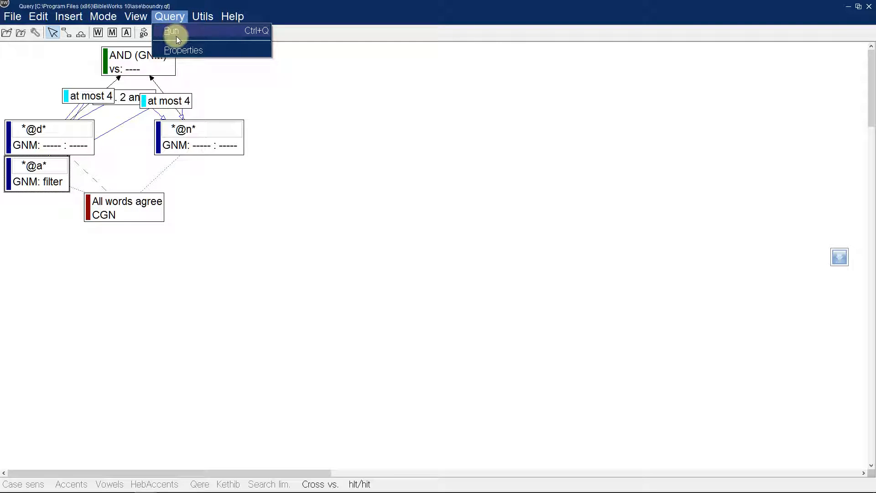
left_click(330, 116)
left_click(205, 17)
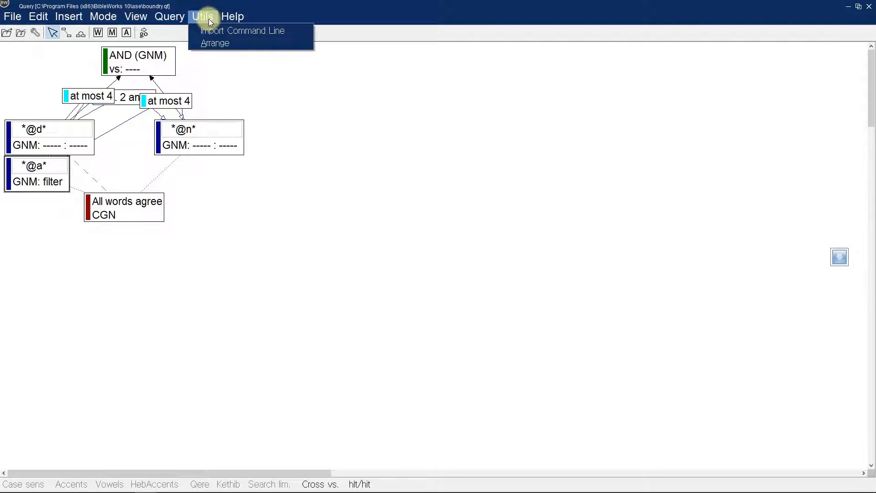
left_click(214, 42)
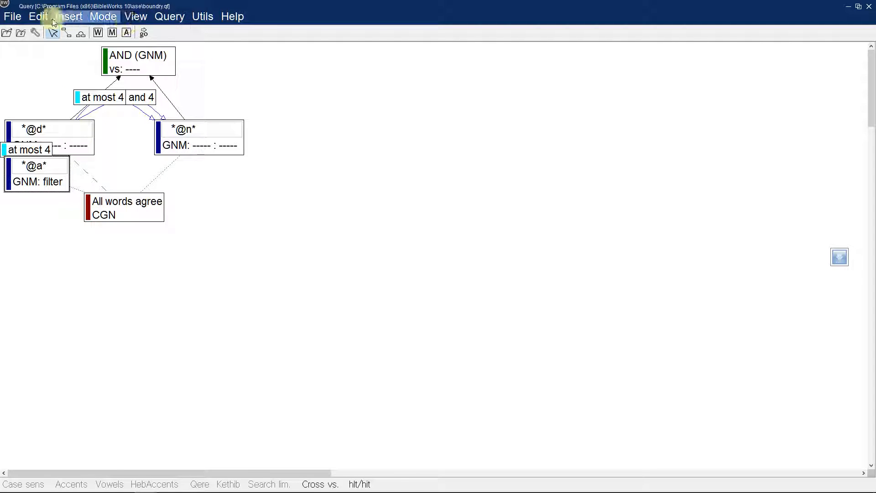
left_click(12, 16)
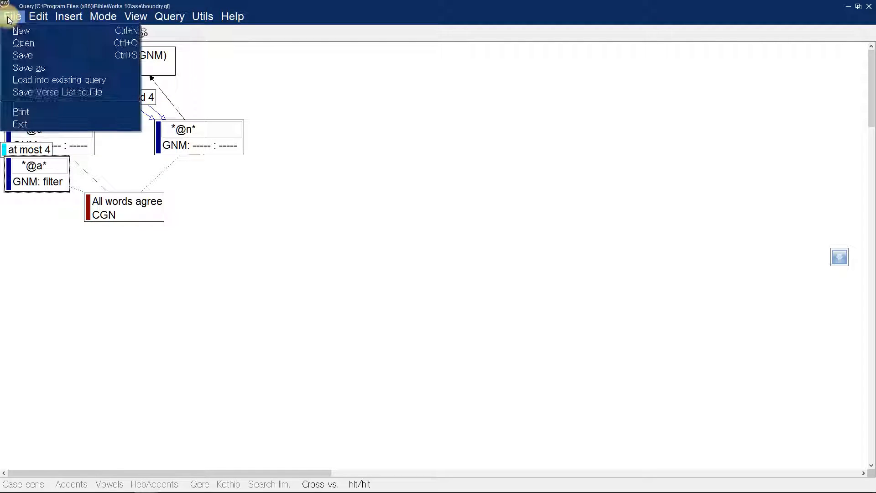
left_click(15, 42)
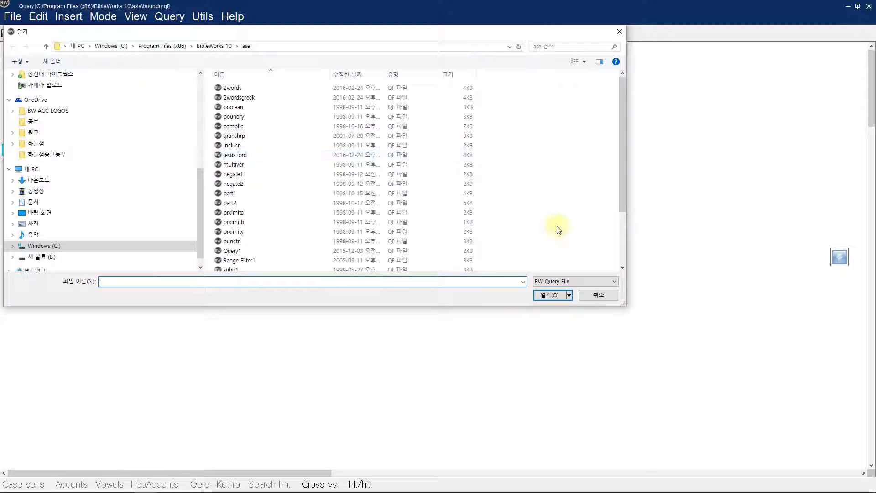
left_click(598, 295)
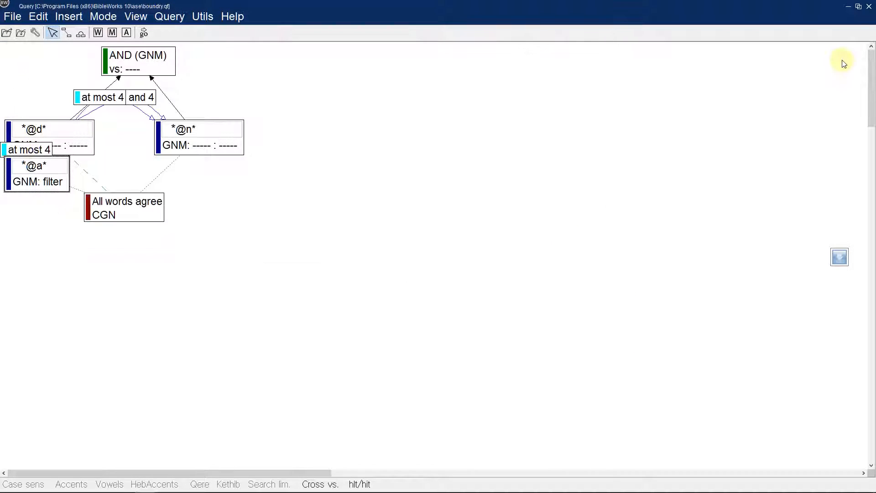
Step: Close the query window, switch back to the main BibleWorks window and start a new GSE Search
left_click(867, 10)
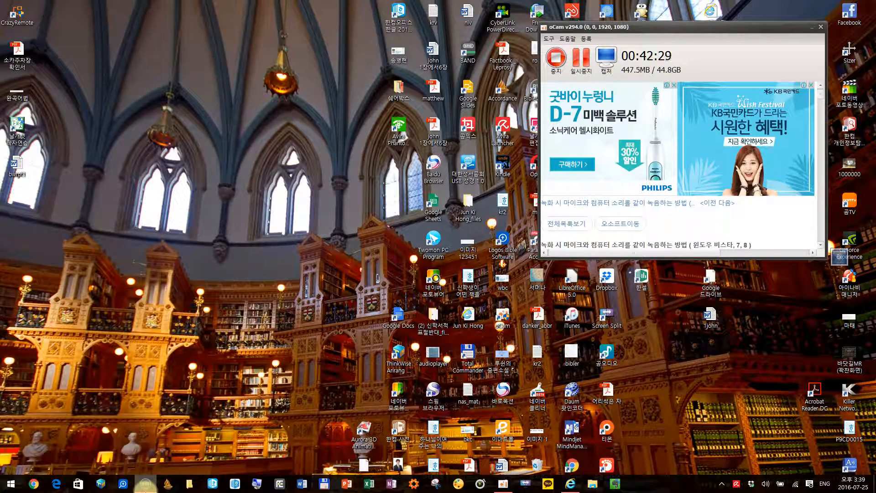
left_click(145, 484)
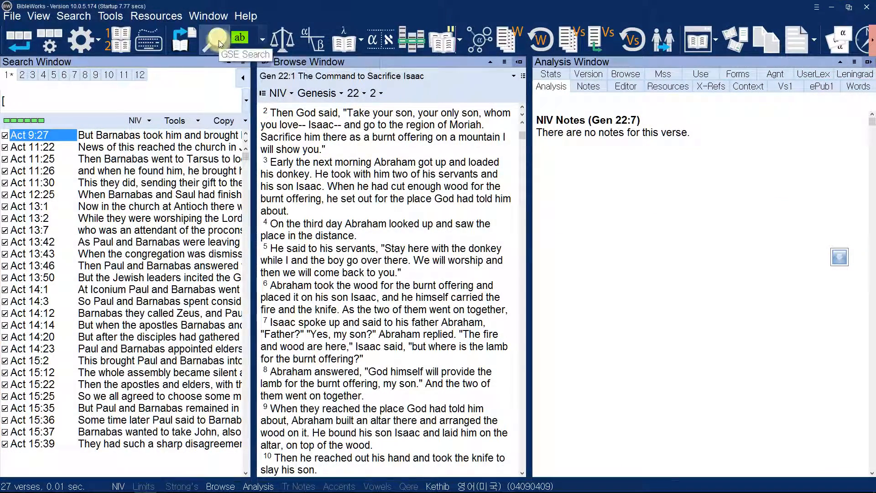
left_click(218, 42)
Step: Load the boundry example file into the new query window
left_click(230, 22)
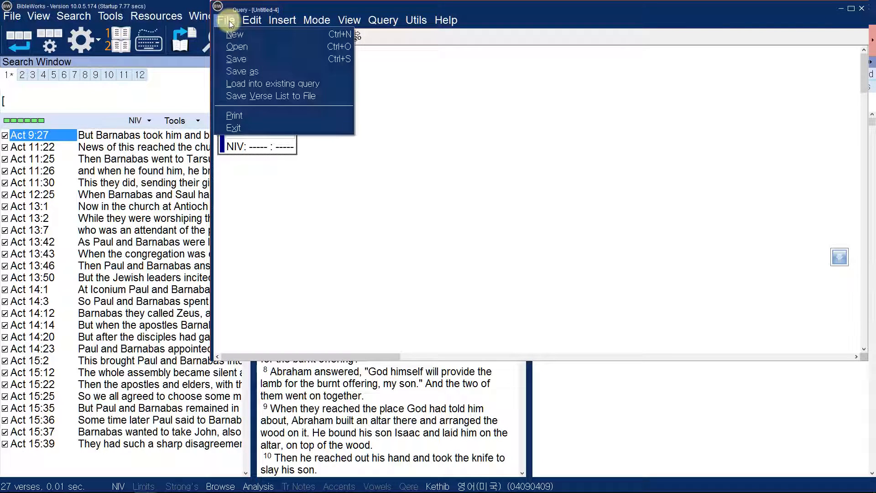
left_click(235, 47)
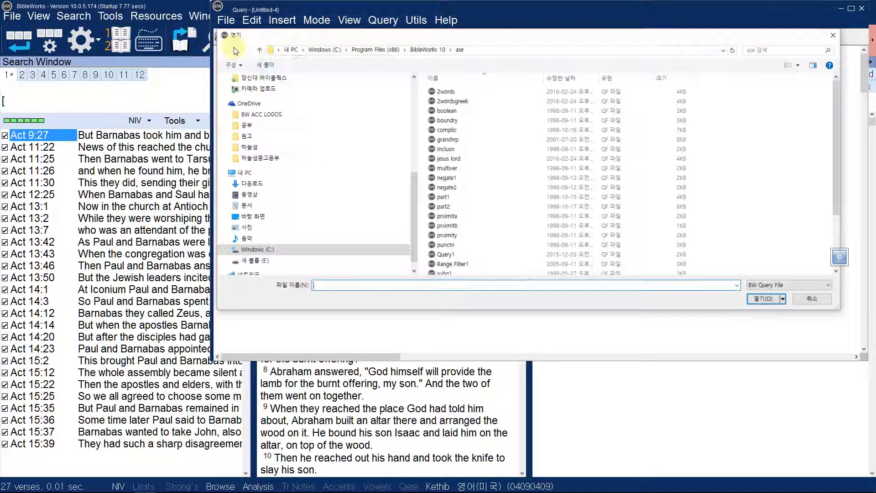
left_click(470, 123)
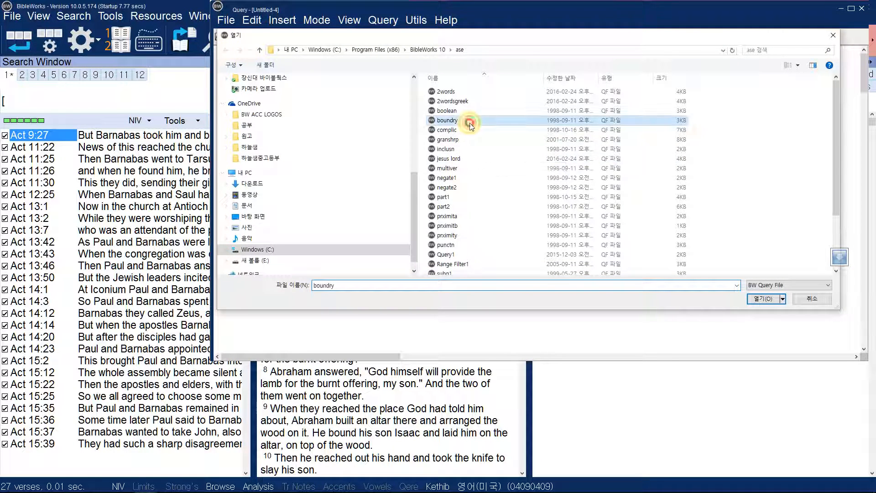
double_click(470, 121)
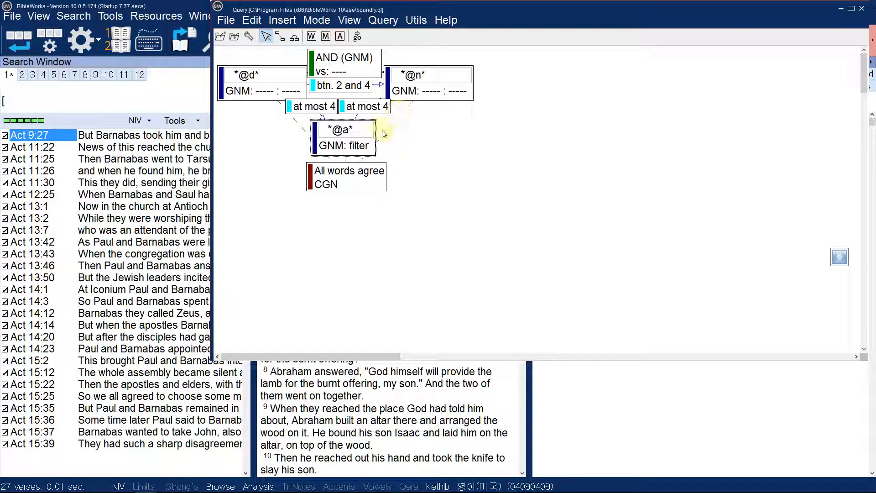
Step: Spread out the boundry diagram by moving the agreement box well below and separating the *@a*, *@d* and *@n* word boxes
left_click_drag(363, 189, 365, 329)
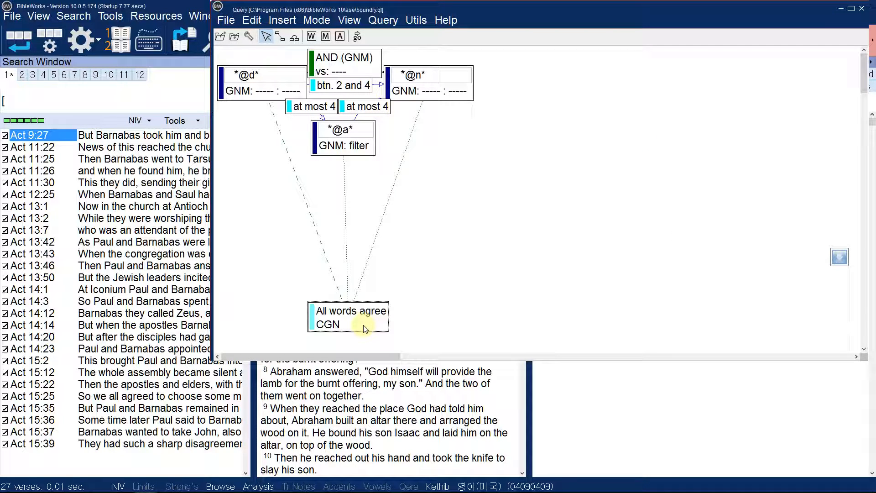
left_click_drag(356, 147, 363, 213)
left_click_drag(280, 86, 248, 137)
left_click_drag(429, 96, 505, 182)
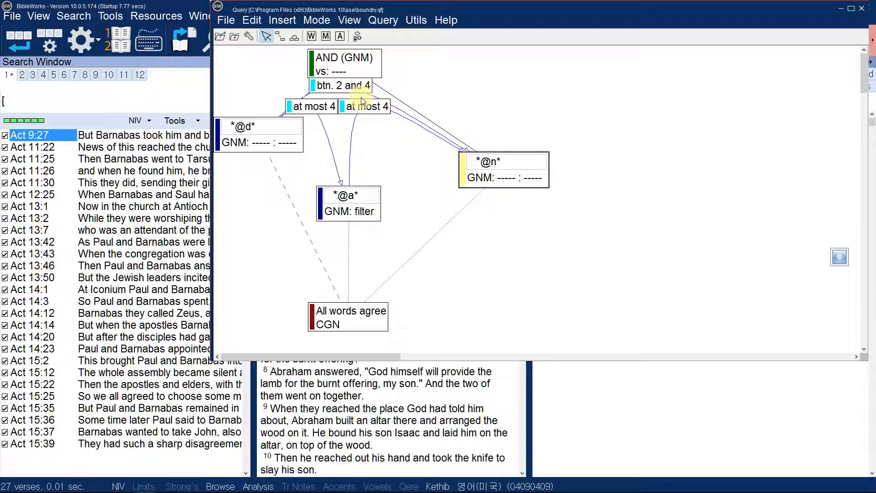
Step: Place each ordering box between the two word boxes it connects and level the *@d* and *@n* boxes with the "btn. 2 and 4" box
left_click_drag(315, 107, 256, 254)
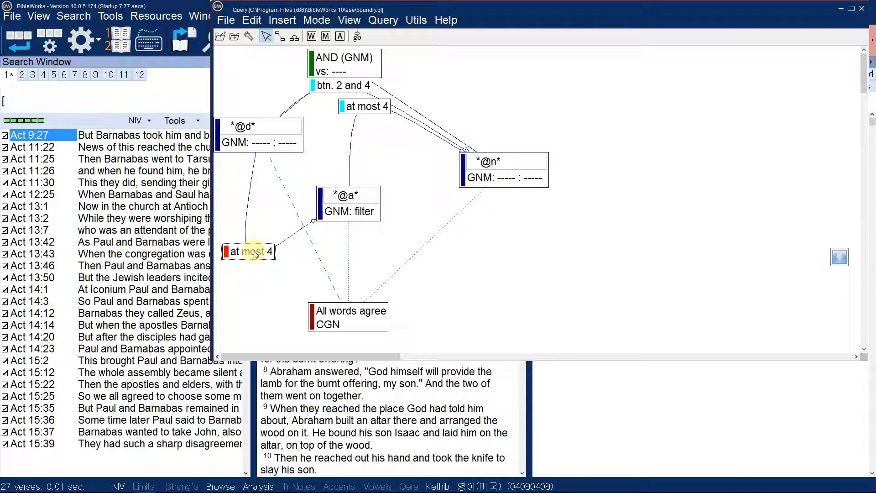
left_click_drag(374, 106, 473, 249)
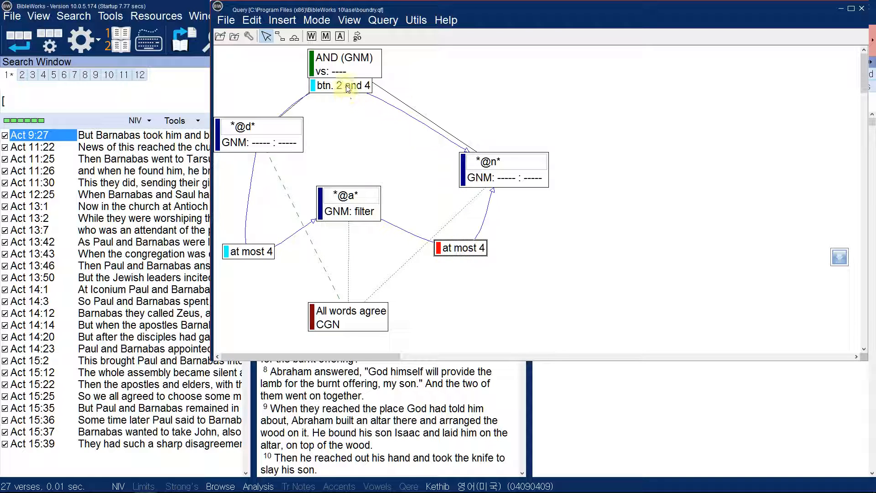
left_click_drag(347, 88, 372, 159)
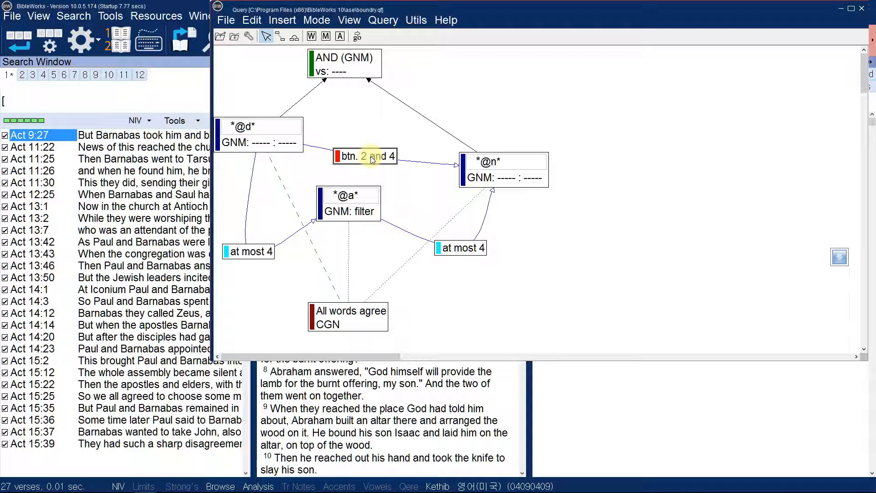
mouse_move(271, 133)
left_mouse_down()
mouse_move(326, 130)
mouse_move(292, 118)
mouse_move(271, 125)
left_mouse_up()
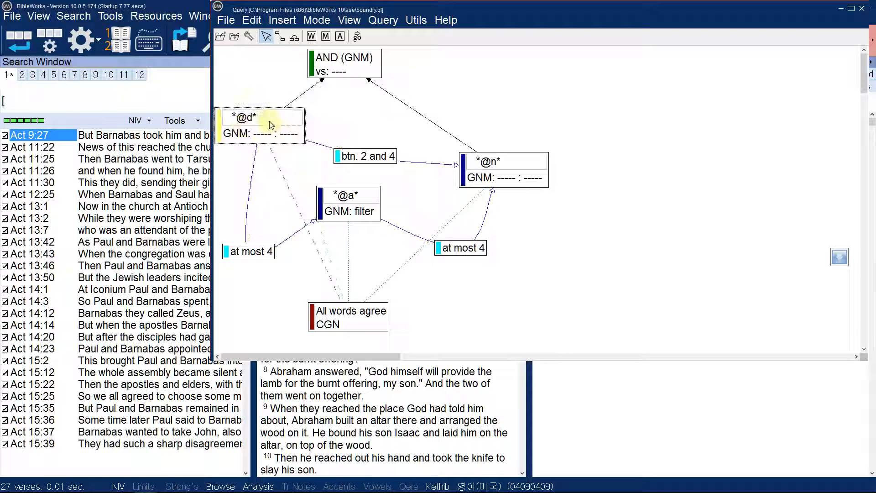
left_click_drag(352, 155, 386, 138)
left_click_drag(518, 169, 536, 120)
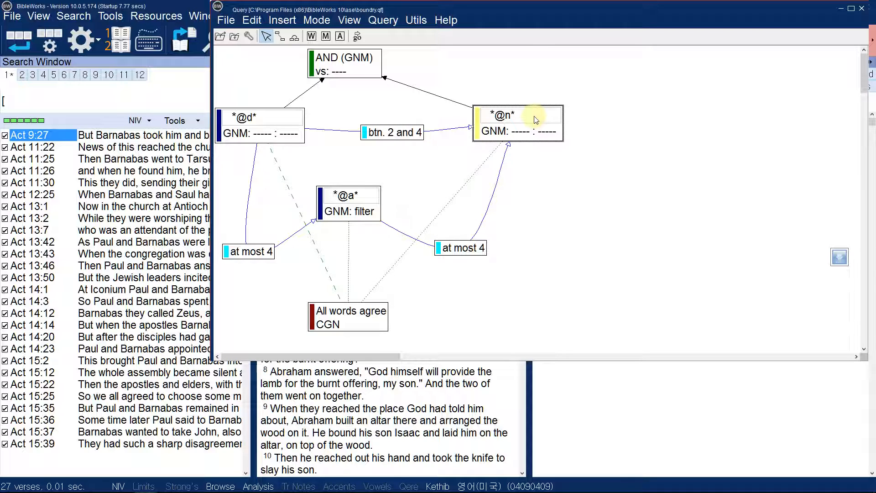
Step: Magnify the boundry diagram with the presentation tool and view the AND box with the linked word boxes
key("ctrl+alt+d")
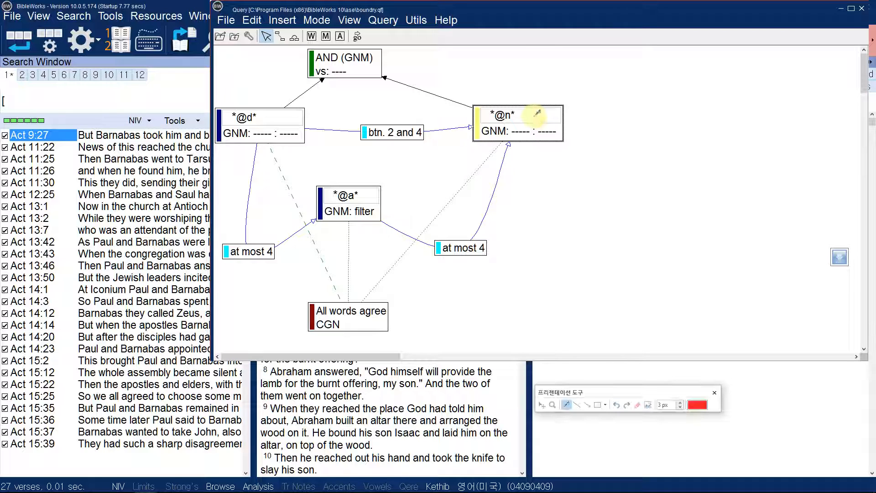
left_click(552, 405)
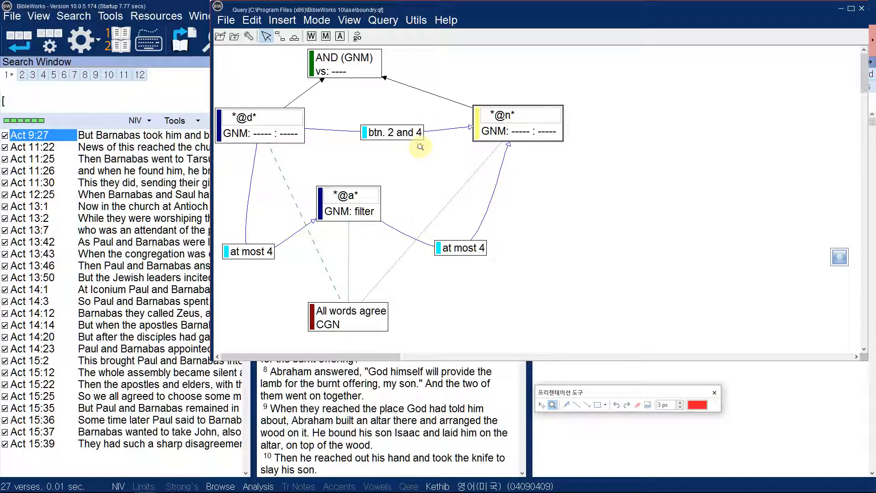
left_click(389, 135)
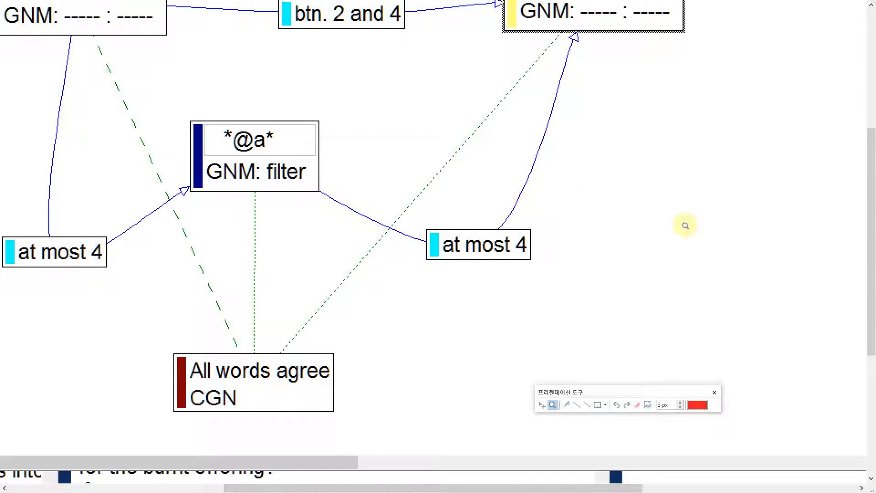
left_click_drag(872, 141, 871, 71)
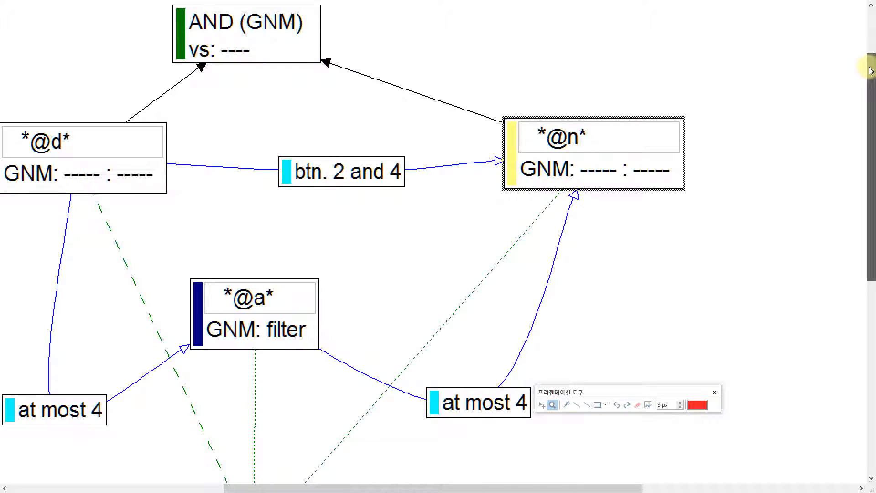
left_click_drag(426, 489, 373, 489)
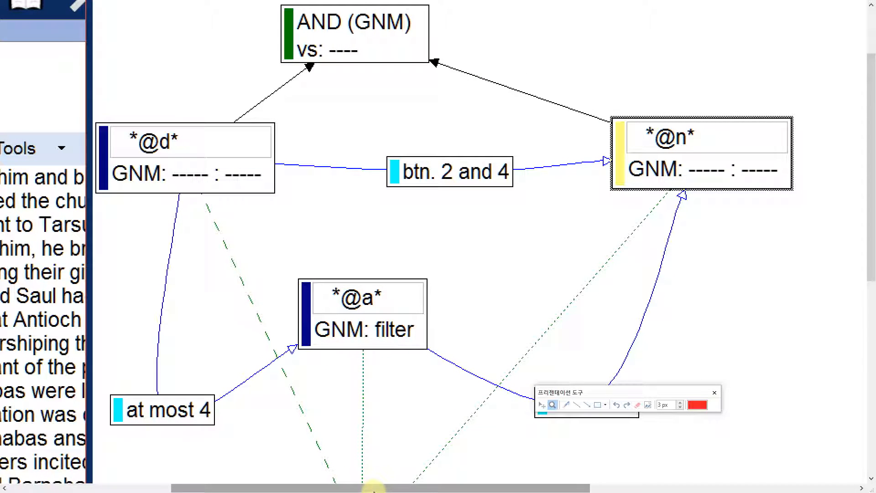
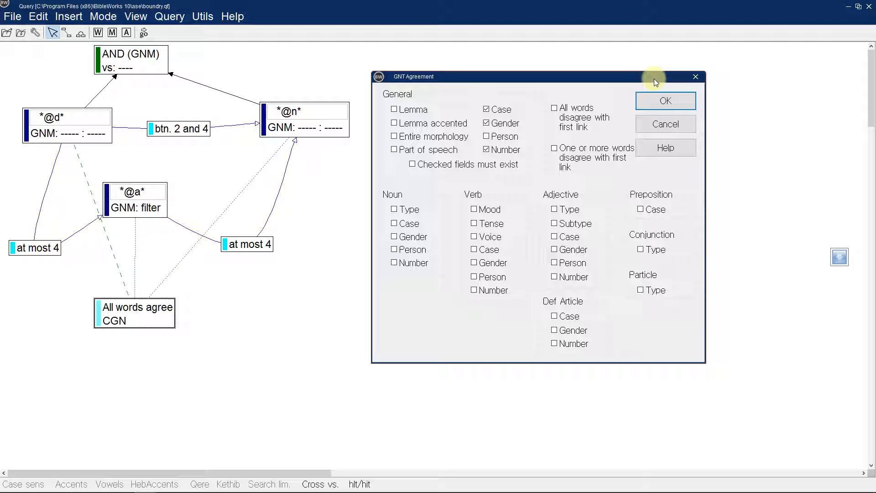
Step: Close the GNT Agreement settings, start a new query and show it maximized with the boundry query minimized
left_click(695, 77)
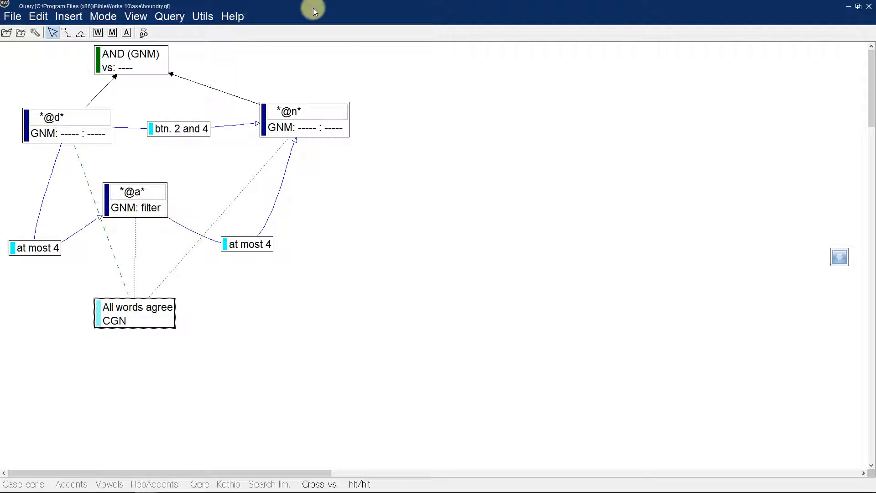
left_click(10, 16)
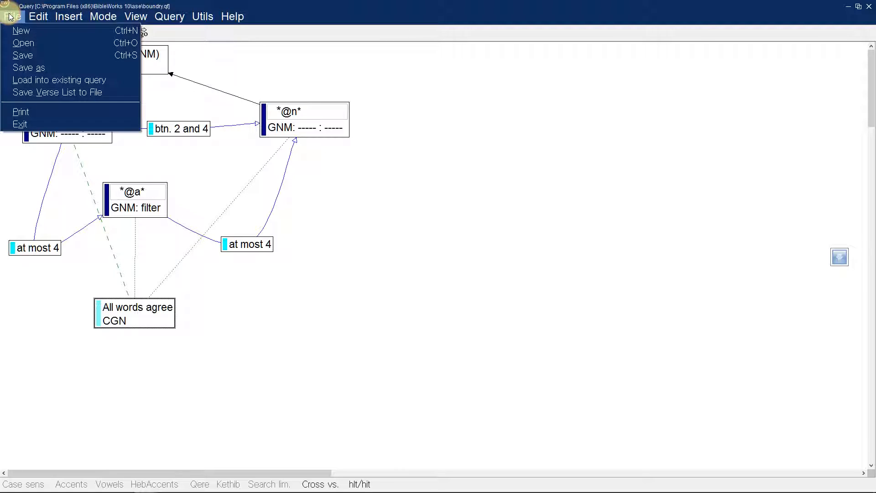
left_click(31, 34)
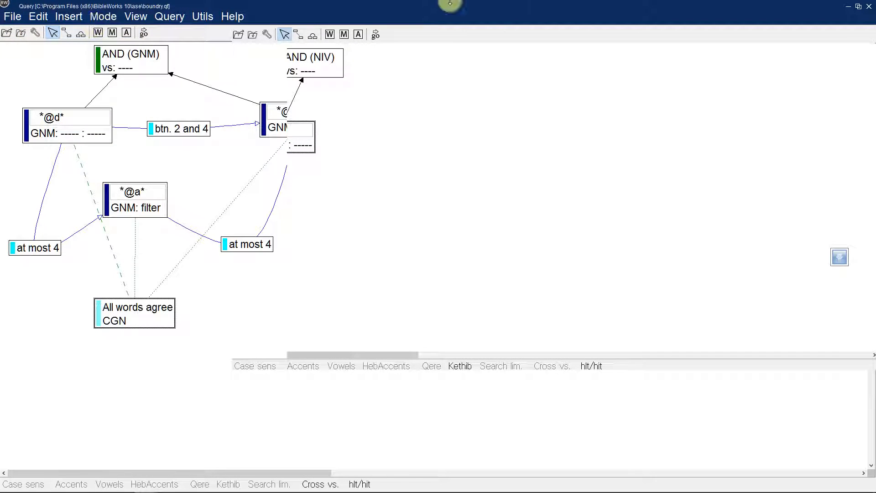
left_click_drag(582, 7, 587, 41)
left_click(594, 27)
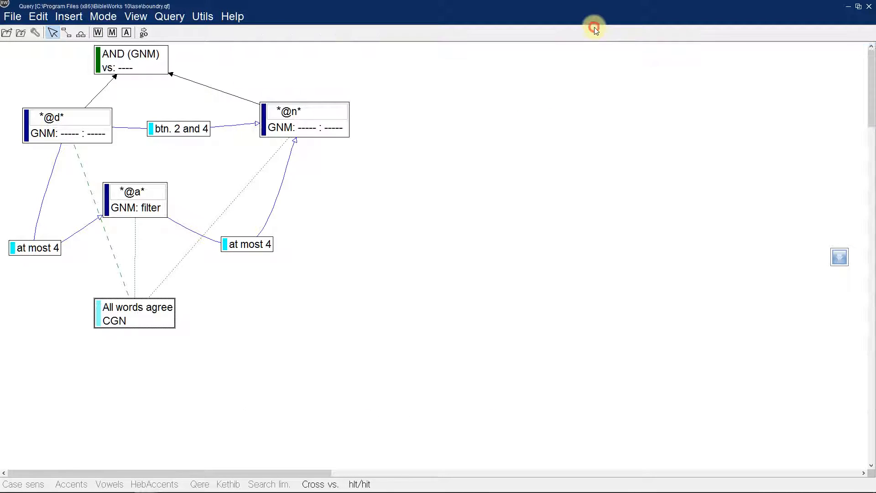
left_click(846, 10)
left_click_drag(779, 45, 679, 47)
left_click(778, 44)
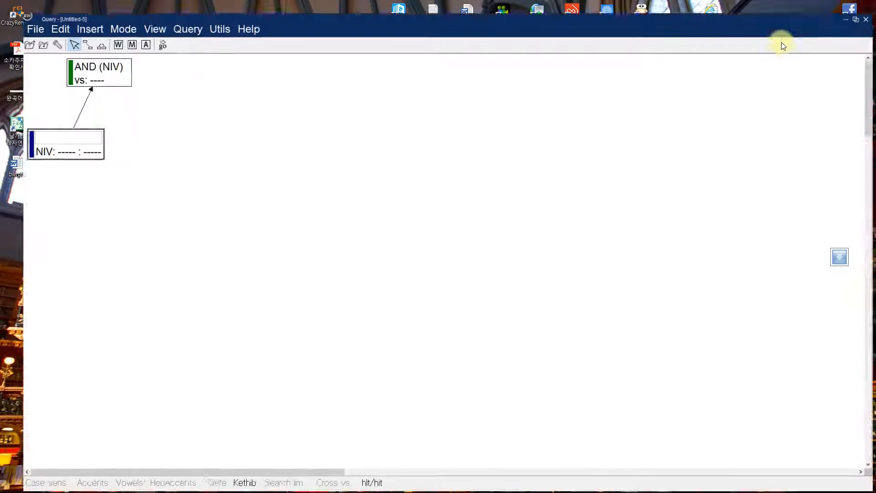
Step: Space out the AND box and its word box, and add a second word box beside it linked to the AND box
left_click_drag(95, 58, 216, 100)
left_click_drag(56, 142, 126, 220)
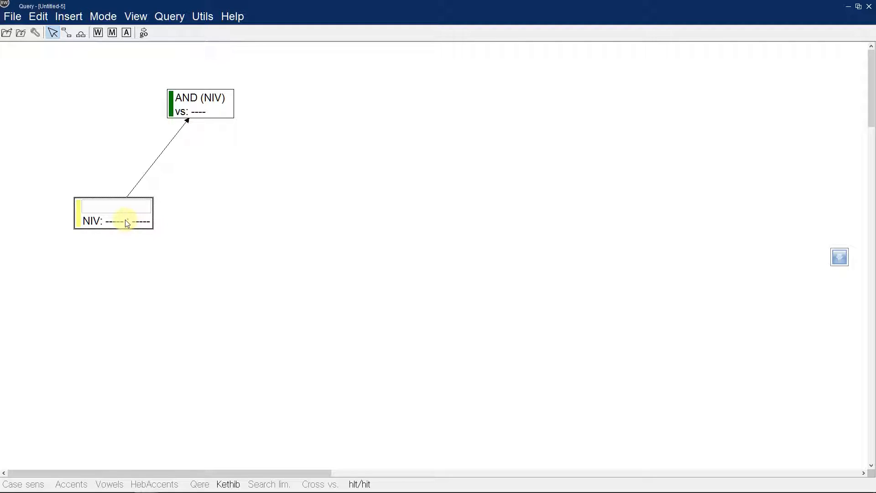
left_click(97, 33)
left_click_drag(98, 122, 273, 208)
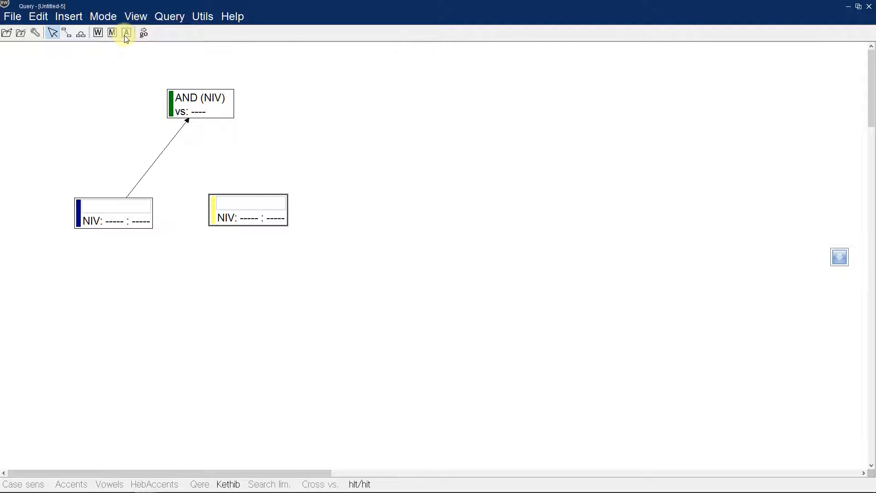
left_click(68, 34)
mouse_move(251, 201)
left_mouse_down()
mouse_move(224, 100)
mouse_move(198, 111)
left_mouse_up()
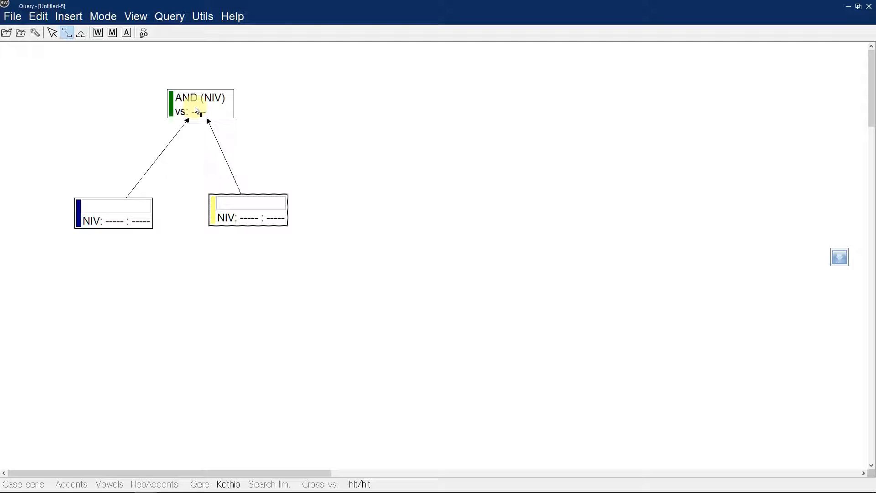
Step: Add an agreement box beneath the two word boxes and link it to both of them
left_click(127, 36)
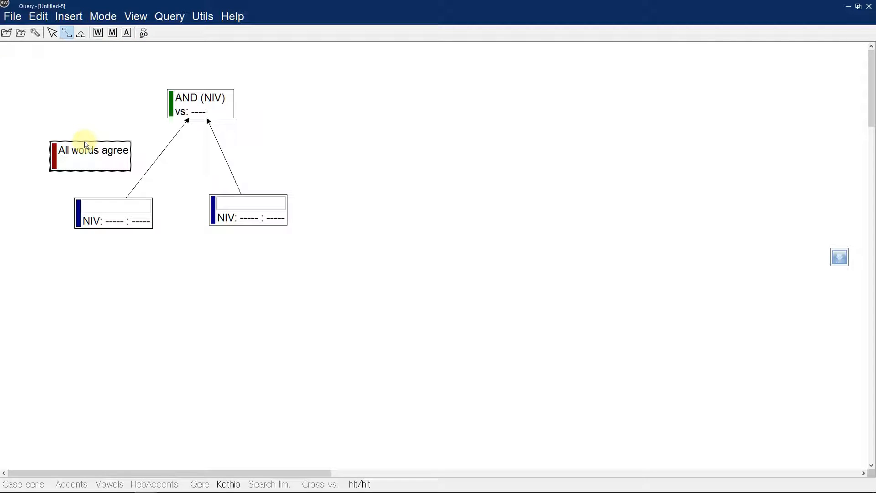
left_click_drag(85, 151, 112, 154)
left_click_drag(89, 157, 200, 301)
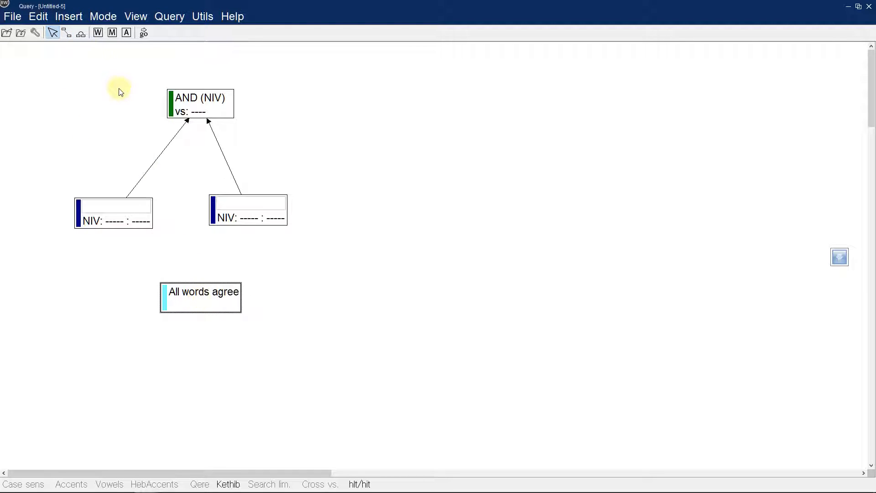
left_click(64, 31)
left_click_drag(181, 293, 105, 213)
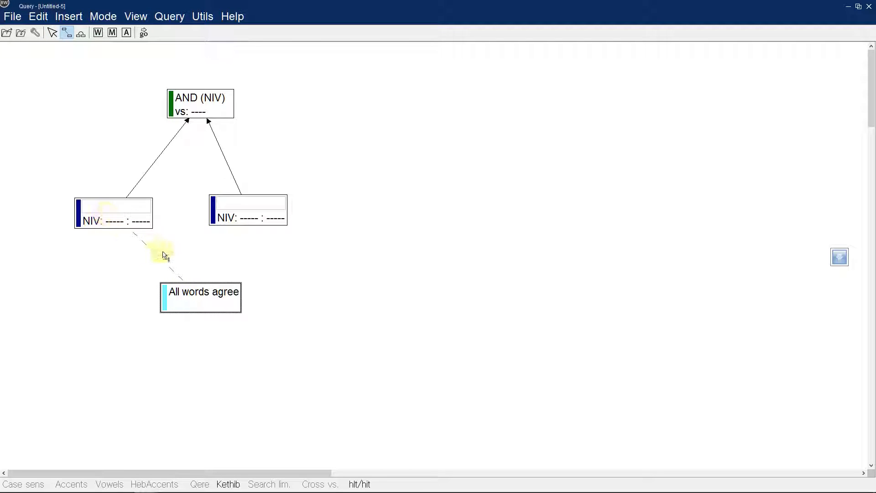
left_click_drag(202, 294, 247, 221)
Step: Set the first word box's search word to * in its Word Box Options
left_click(104, 210)
right_click(104, 209)
left_click(122, 217)
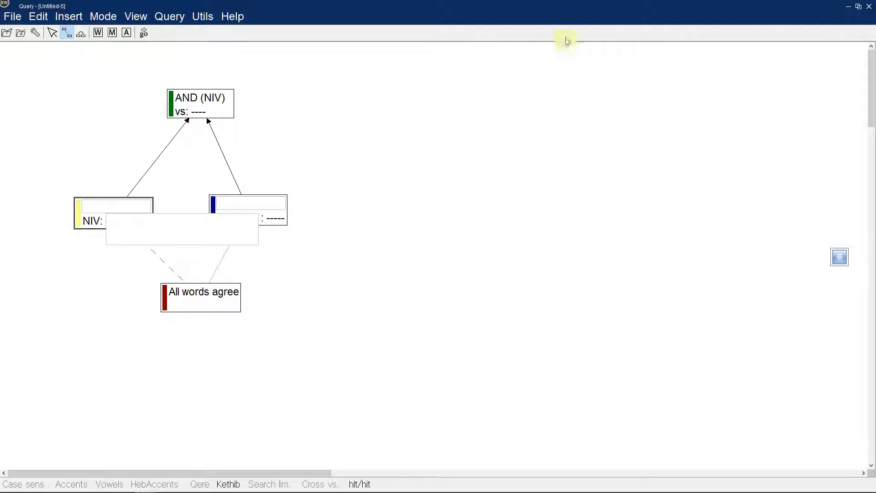
double_click(574, 13)
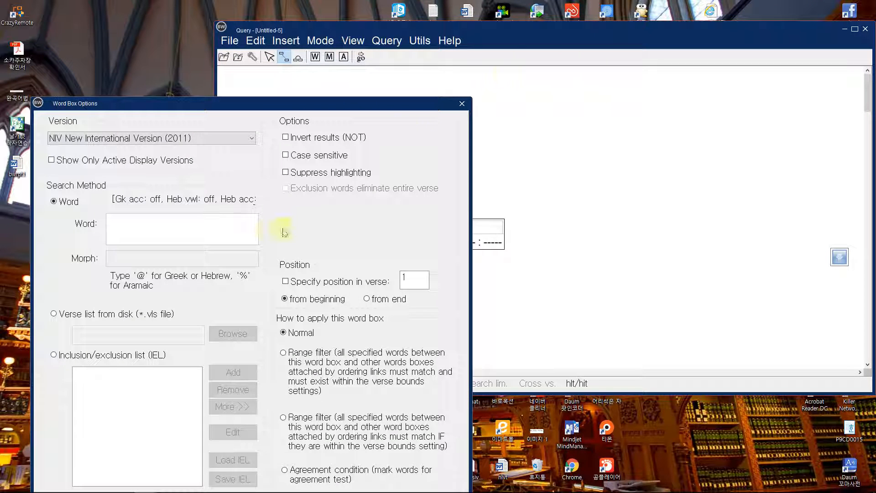
left_click(221, 236)
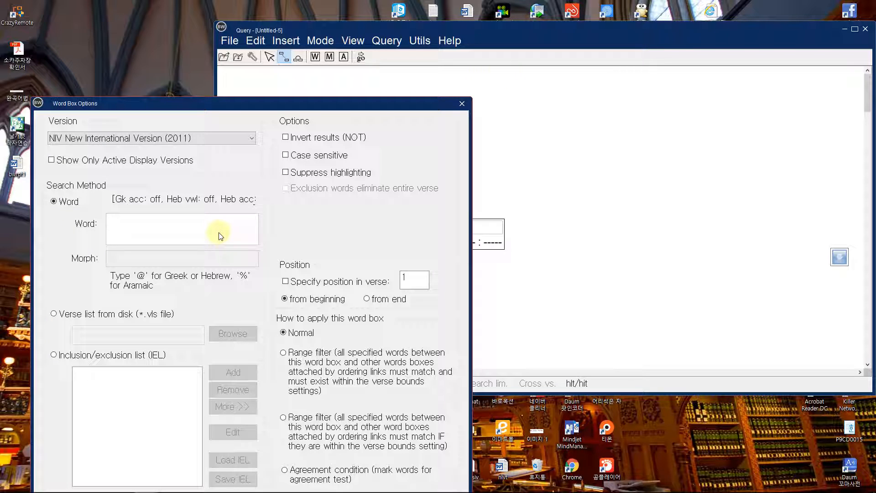
type("*")
left_click_drag(302, 106, 313, 22)
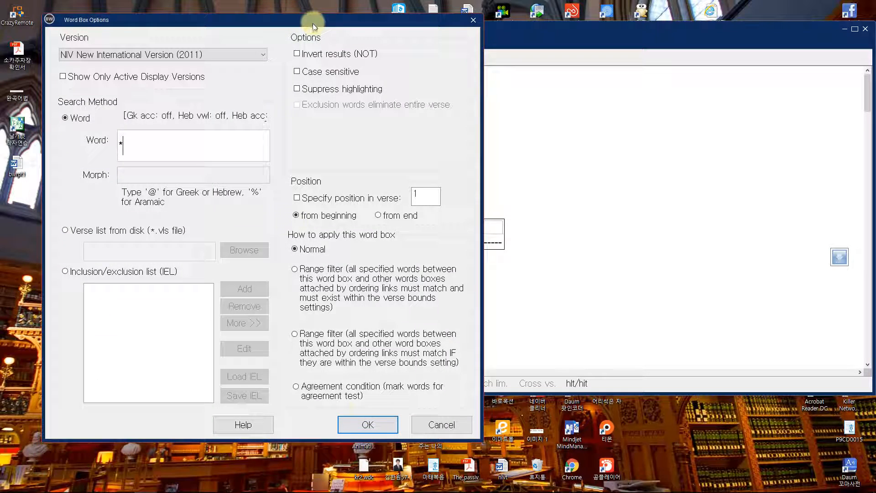
left_click(361, 425)
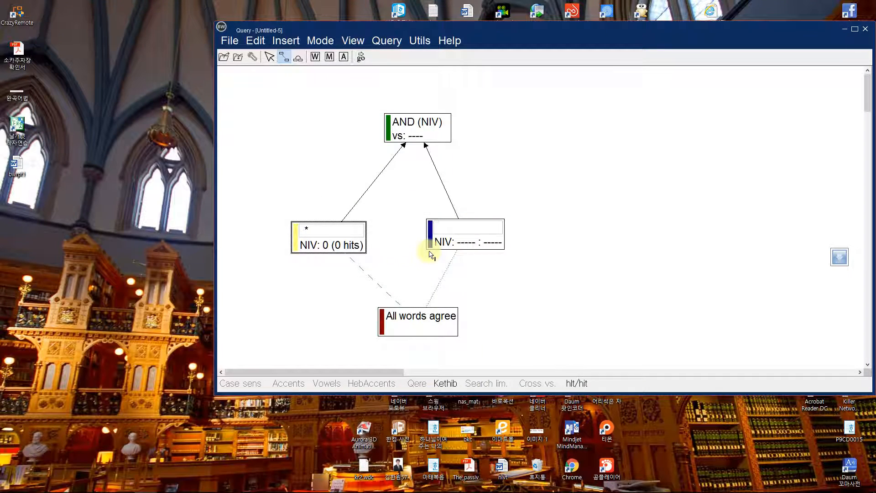
Step: Set the second word box's search word to * in its Word Box Options
double_click(454, 237)
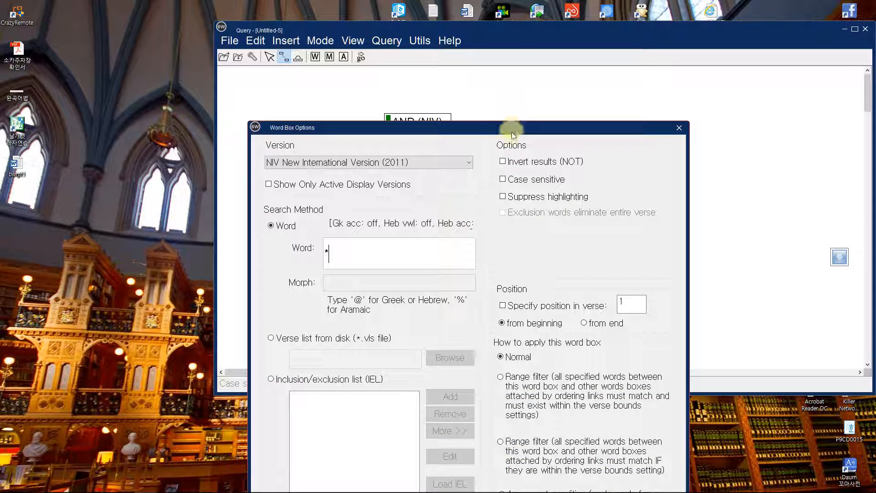
left_click_drag(511, 132, 505, 29)
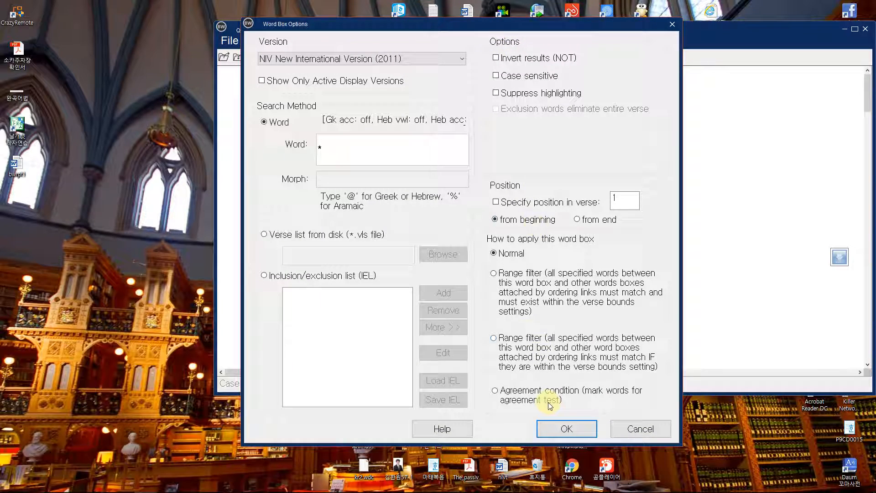
left_click(556, 429)
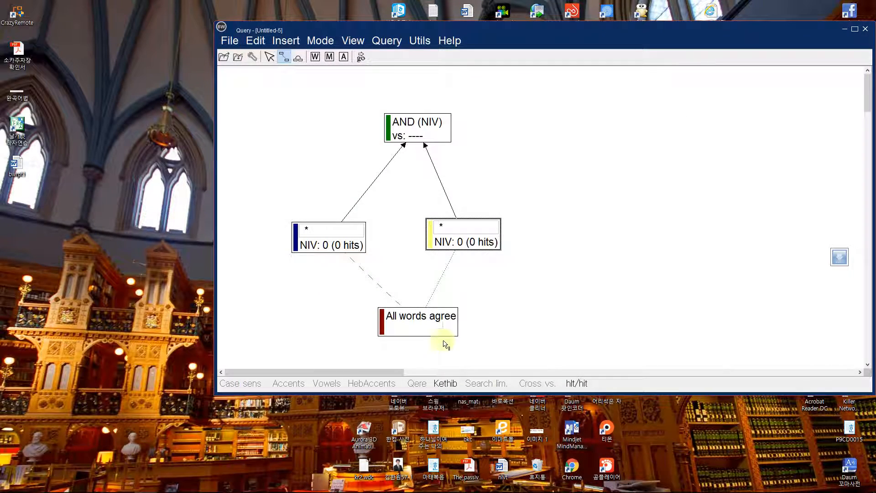
Step: View the agreement box's options without changing them, and add an ordering link from the first word box to the second
double_click(434, 325)
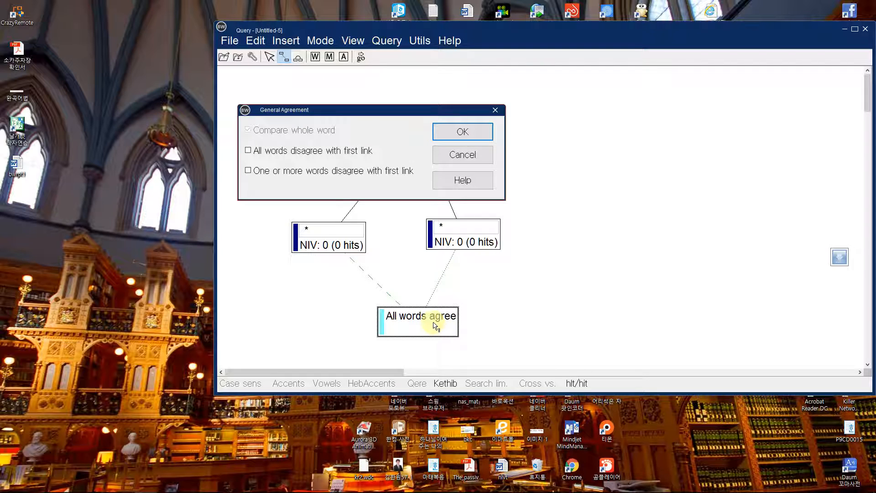
left_click(497, 112)
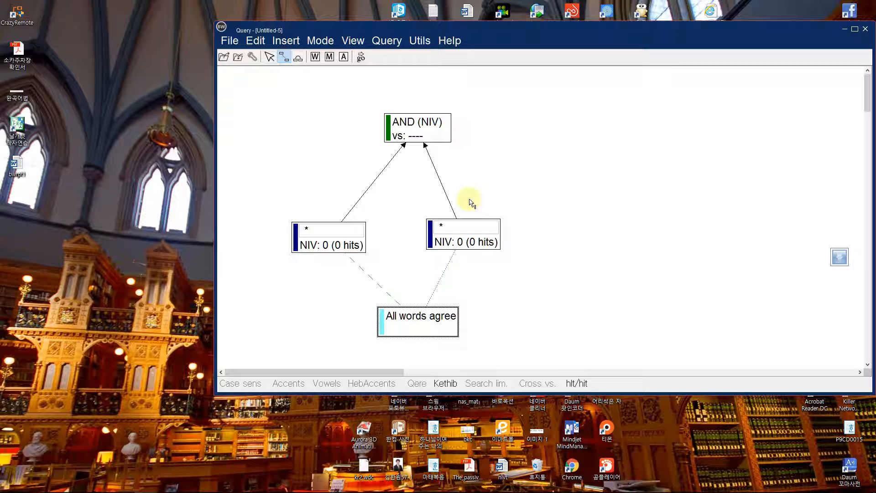
left_click(299, 58)
left_click_drag(360, 232, 443, 234)
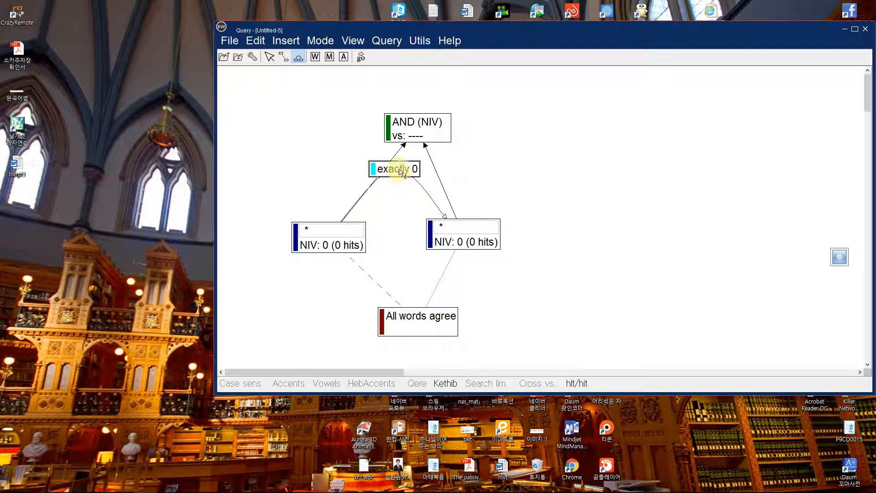
Step: Move the exactly 0 ordering box below the first word box and run the query
left_click(269, 56)
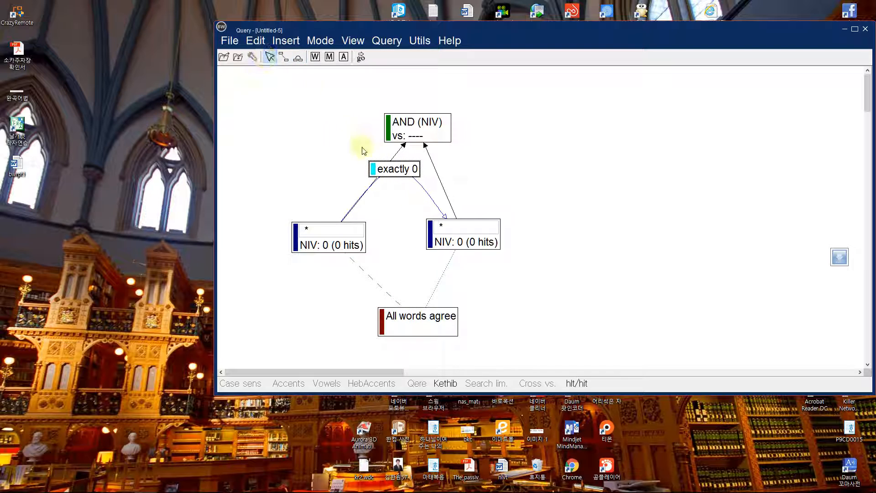
mouse_move(394, 173)
left_mouse_down()
mouse_move(400, 266)
mouse_move(318, 309)
left_mouse_up()
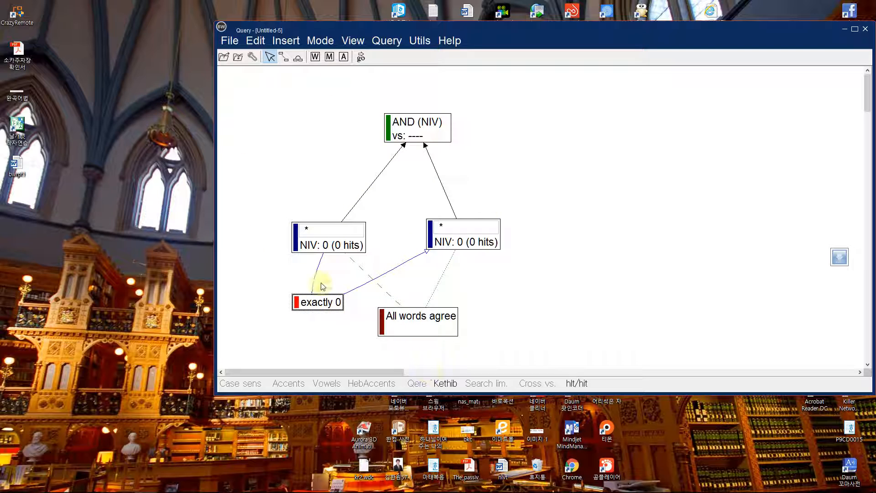
left_click(360, 57)
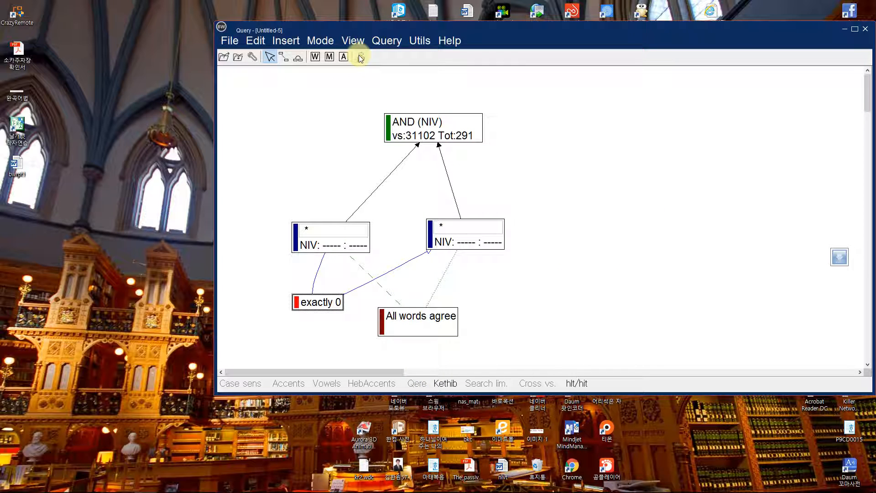
Step: Review the query's matching verses in the main BibleWorks window and return to the query
mouse_move(321, 490)
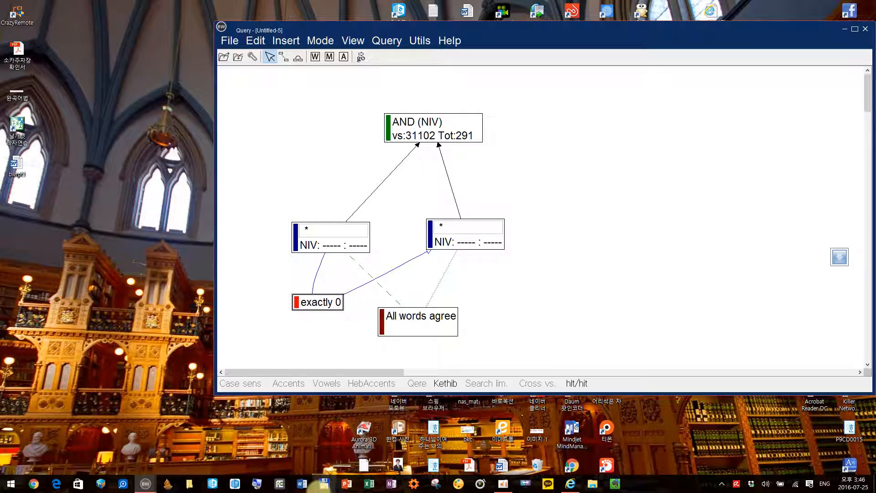
mouse_move(145, 484)
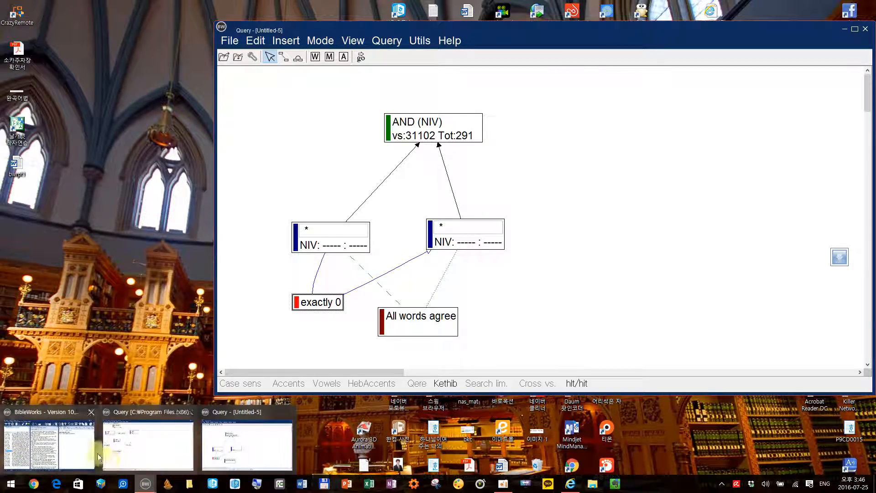
left_click(81, 447)
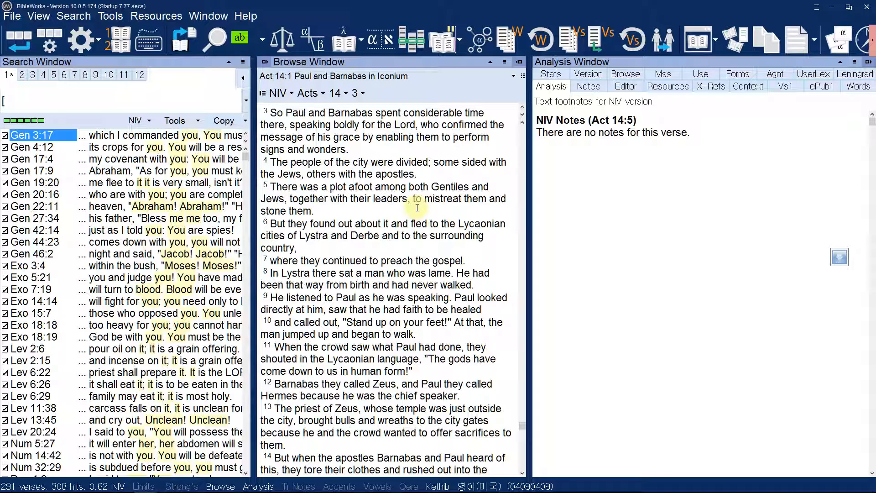
key("alt+Tab")
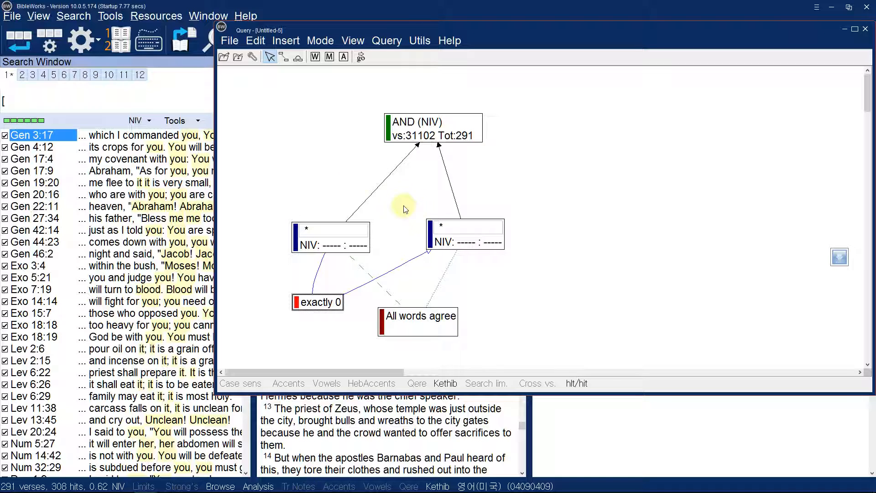
Step: Create a new graphical query and maximize its window
left_click(233, 41)
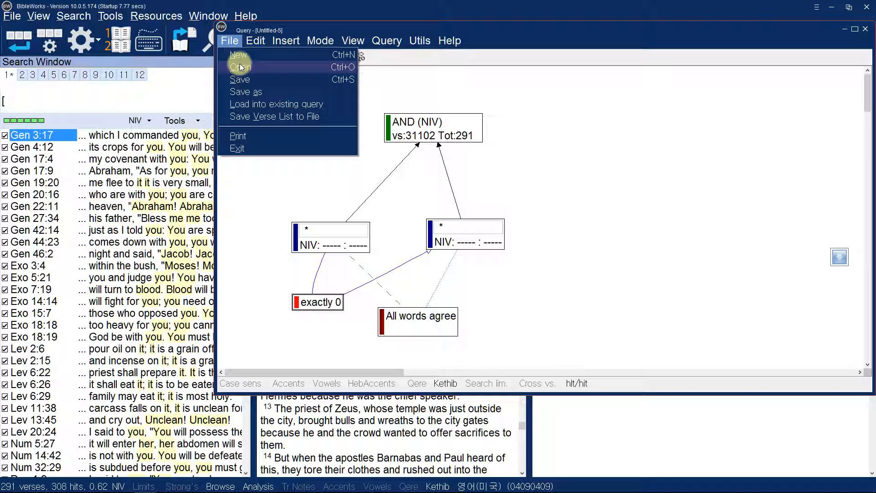
left_click(241, 55)
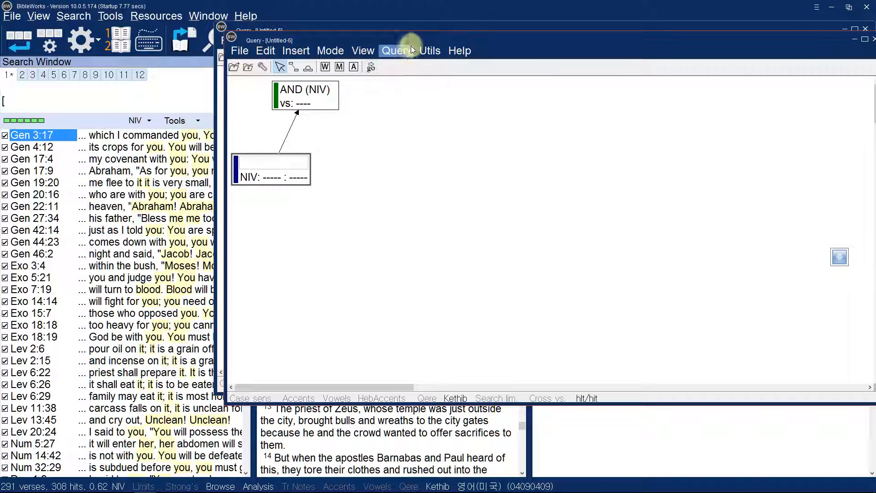
left_click(862, 43)
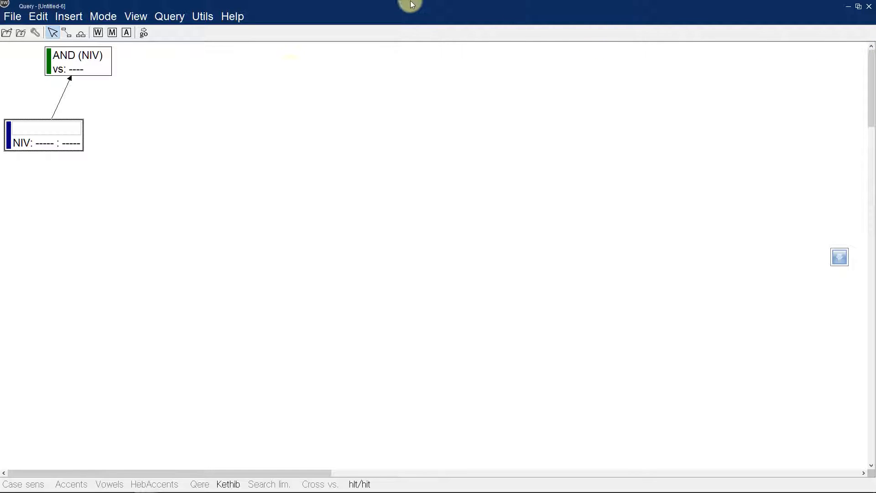
Step: Set the new query's word box to the BGM NA28 NT + LXX (Rahlfs) Morphology version with the search term *@*
double_click(56, 137)
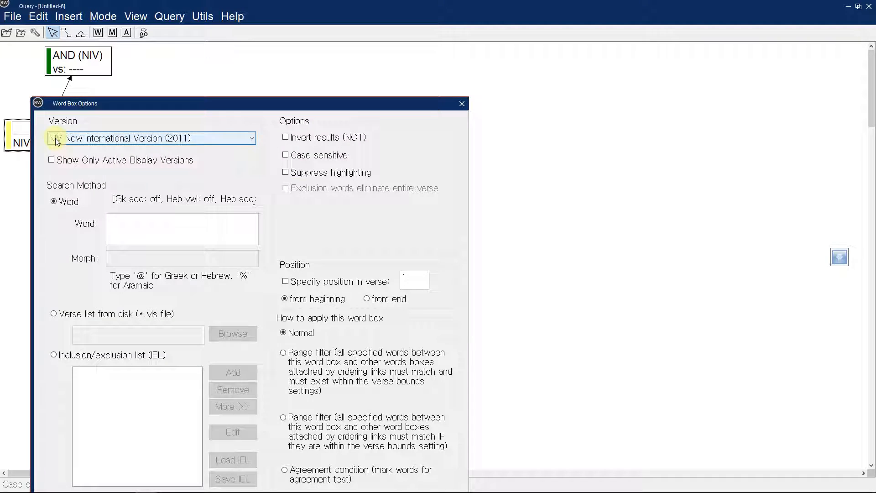
left_click(131, 139)
left_click(131, 139)
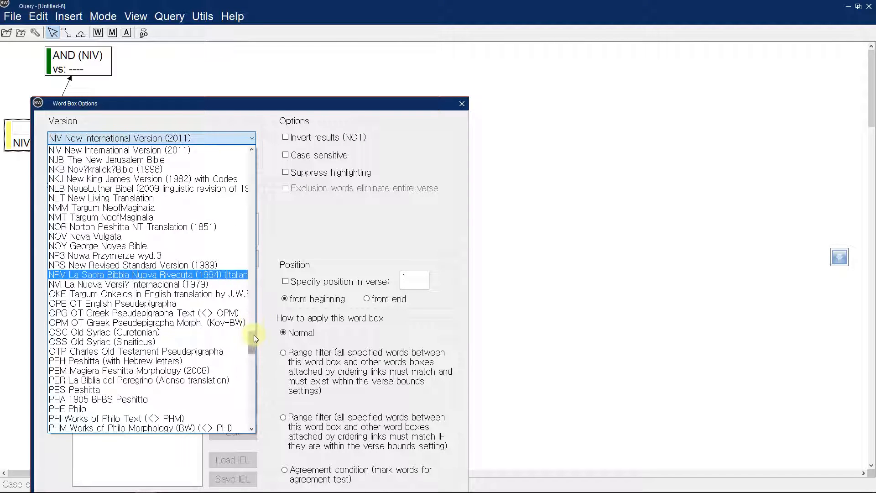
left_click_drag(252, 336, 248, 180)
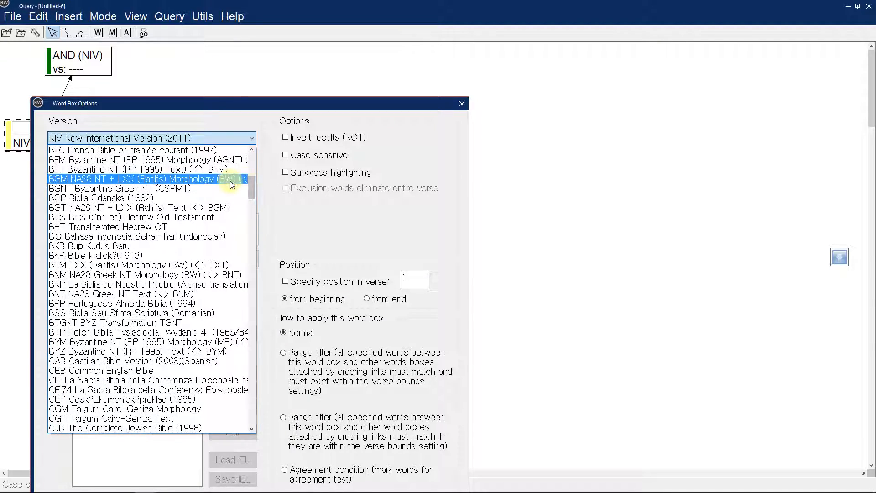
left_click(232, 184)
left_click_drag(289, 106, 365, 14)
left_click(430, 411)
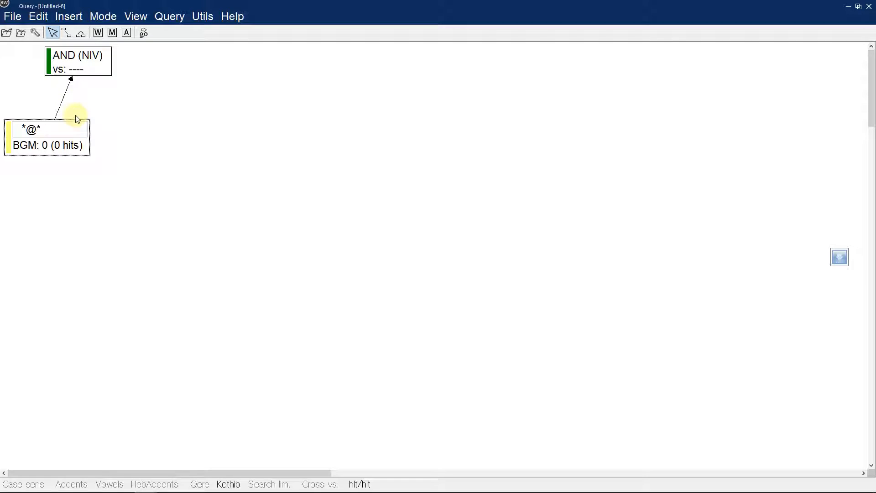
Step: Duplicate the *@* word box, place the copy beside the original and link it to the AND merge box
left_click(72, 128)
left_click(73, 131)
left_click(166, 165)
left_click(69, 140)
key("ctrl+c")
key("ctrl+v")
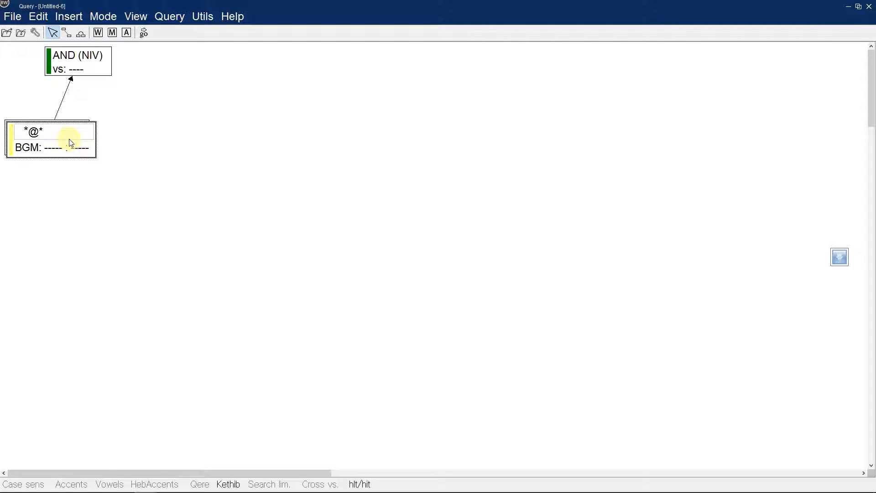
left_click_drag(71, 143, 174, 143)
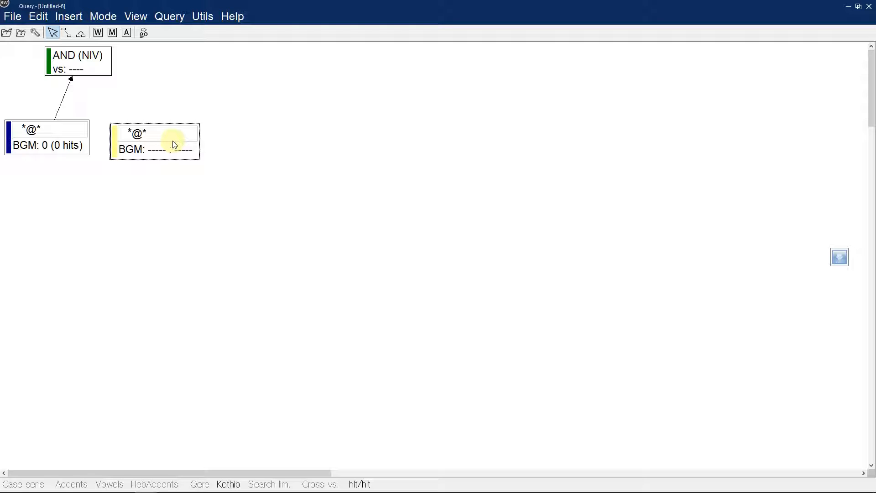
left_click_drag(175, 144, 173, 135)
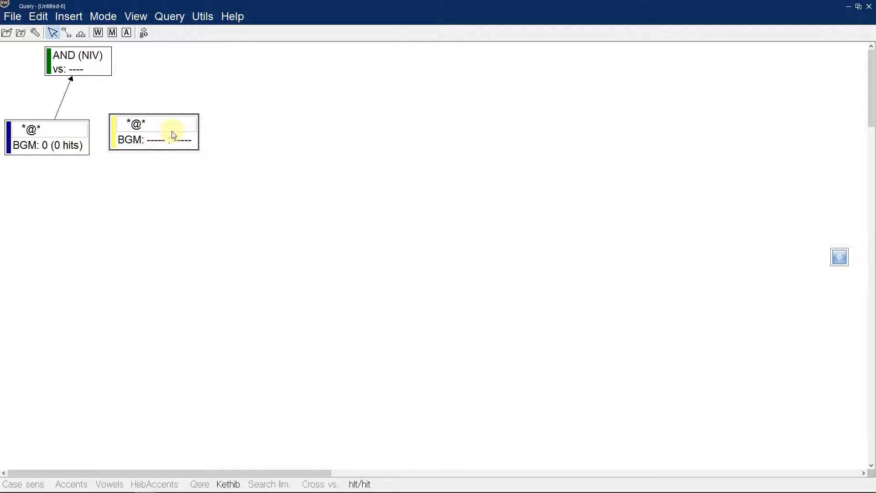
left_click(67, 32)
mouse_move(157, 134)
left_mouse_down()
mouse_move(88, 72)
mouse_move(93, 67)
left_mouse_up()
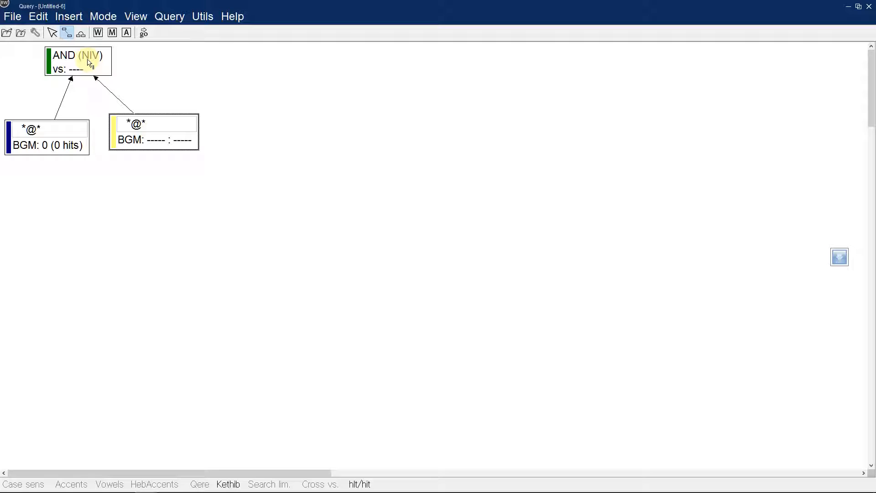
Step: Set the AND merge box's version to BGT NA28 NT + LXX (Rahlfs) Text
left_click(53, 34)
left_click(54, 35)
double_click(72, 69)
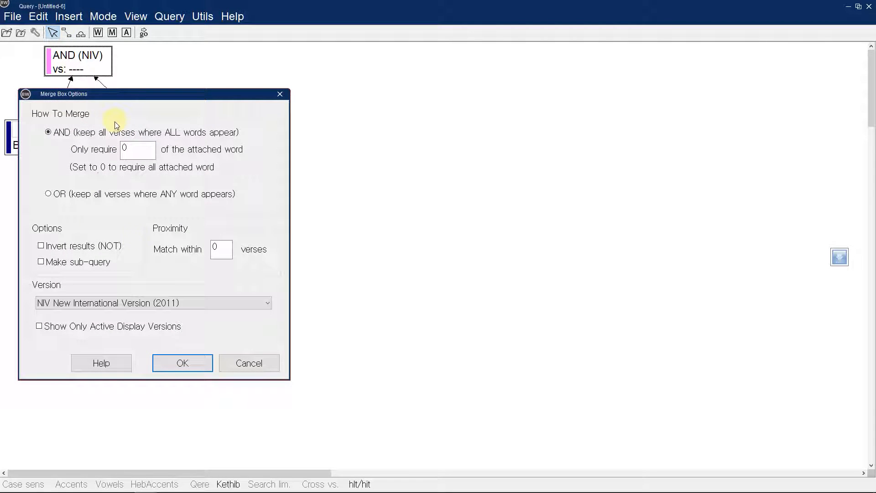
left_click(145, 306)
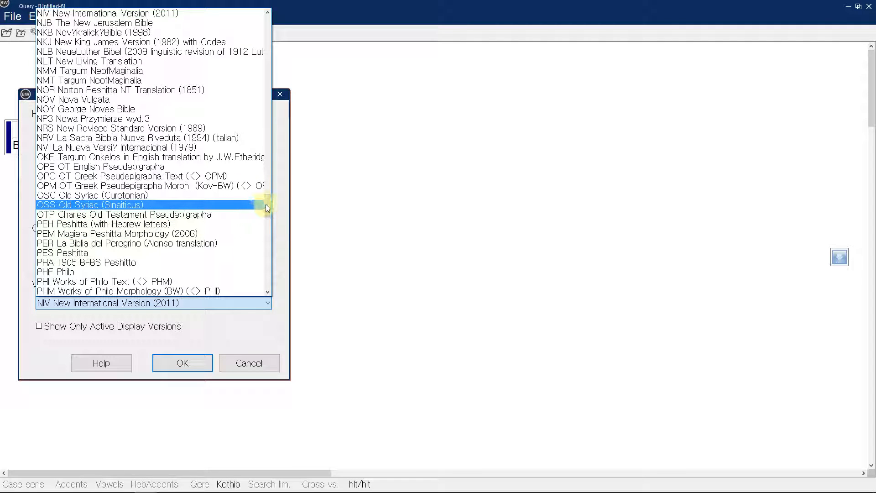
left_click_drag(267, 203, 259, 55)
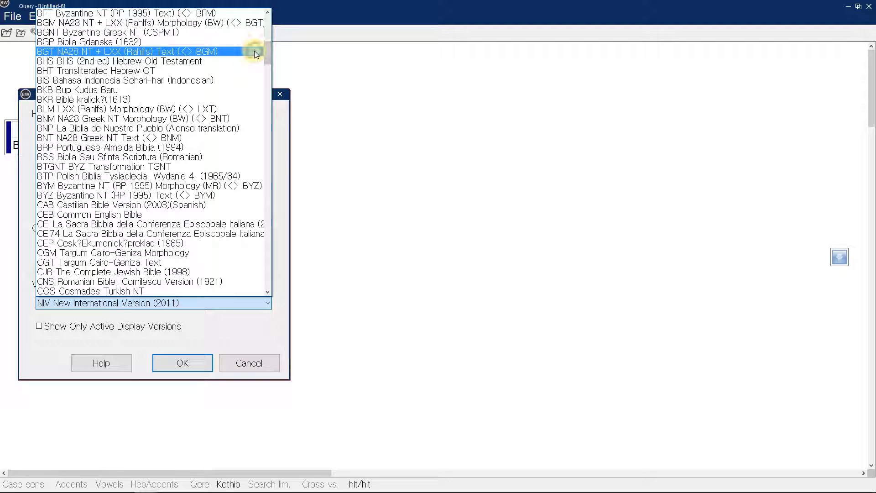
left_click(253, 50)
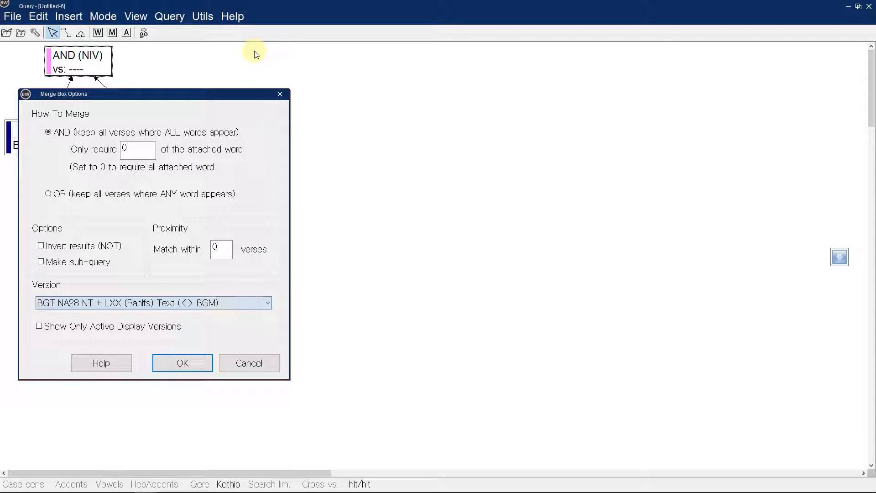
left_click(196, 362)
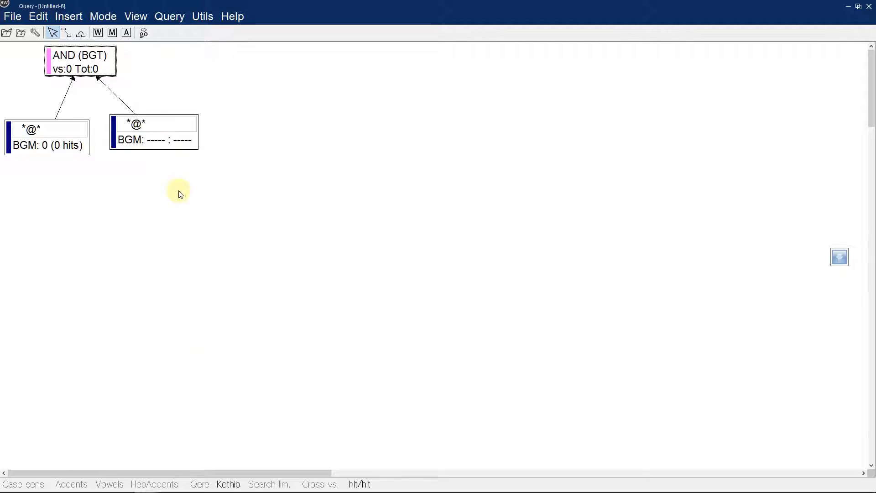
Step: Add an agreement box beneath the two *@* word boxes and link it to both, keeping the query open
mouse_move(159, 125)
left_mouse_down()
mouse_move(166, 142)
mouse_move(168, 127)
left_mouse_up()
left_click(126, 33)
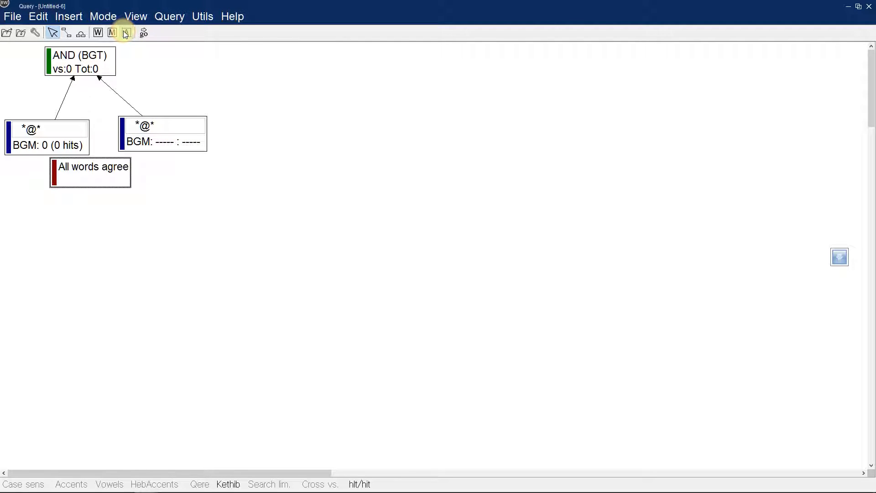
left_click(67, 33)
left_click_drag(81, 170, 72, 136)
left_click_drag(113, 170, 143, 134)
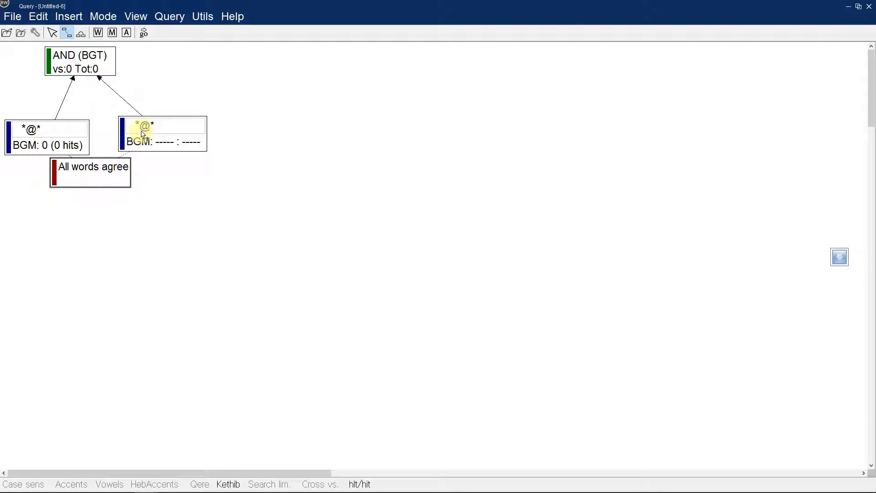
key("Escape")
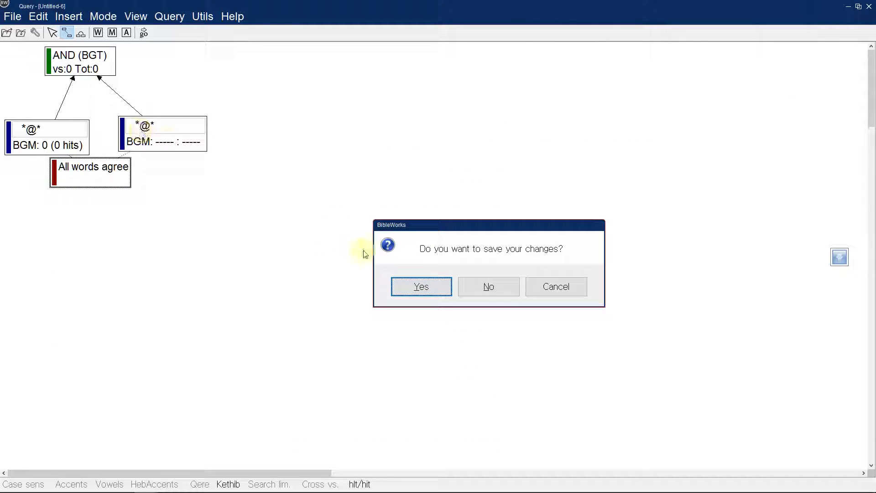
left_click(555, 285)
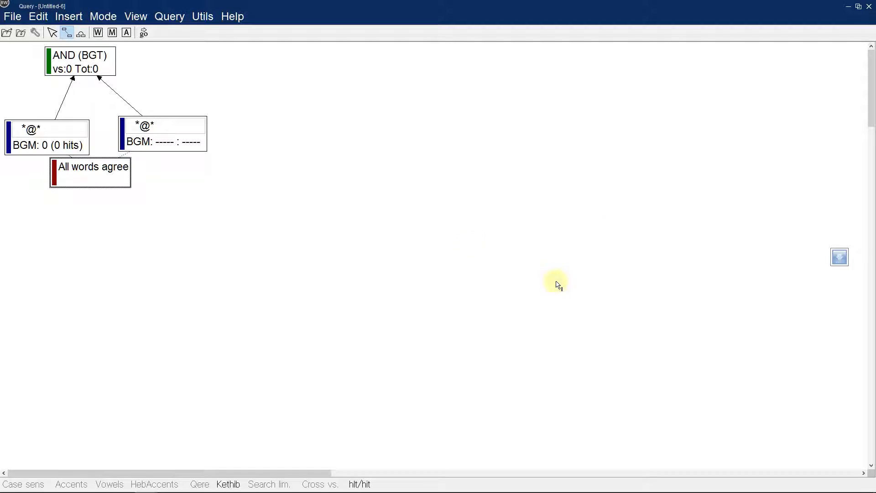
Step: Change the first word box's morphology code to @n in its Word Box Options
double_click(34, 137)
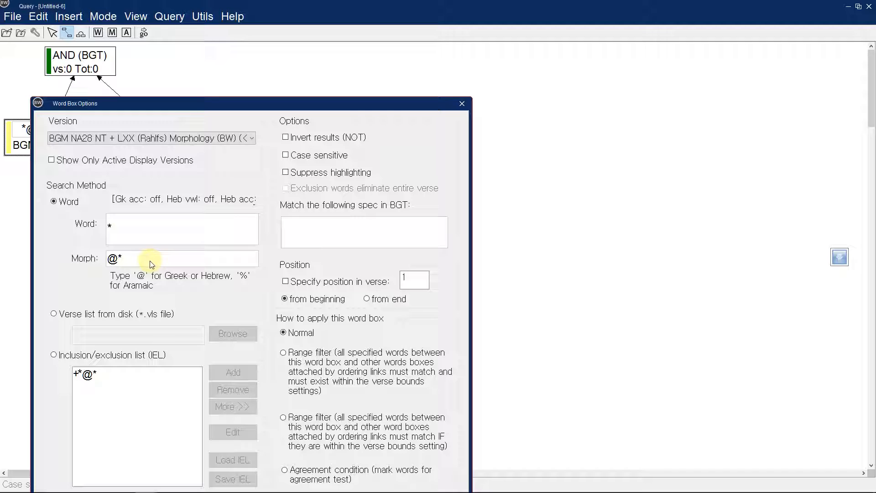
key("BackSpace")
key("BackSpace")
type("@n")
Step: Switch to the main BibleWorks window and set the search version to GNM
mouse_move(19, 491)
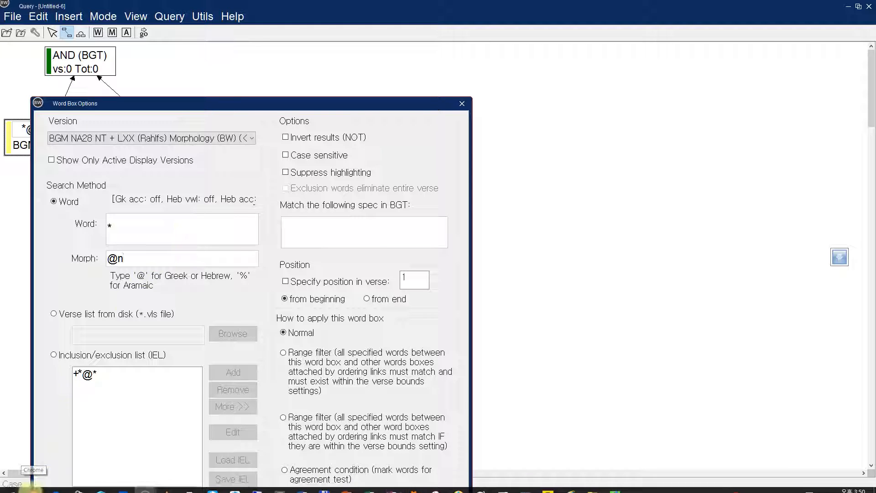
mouse_move(145, 484)
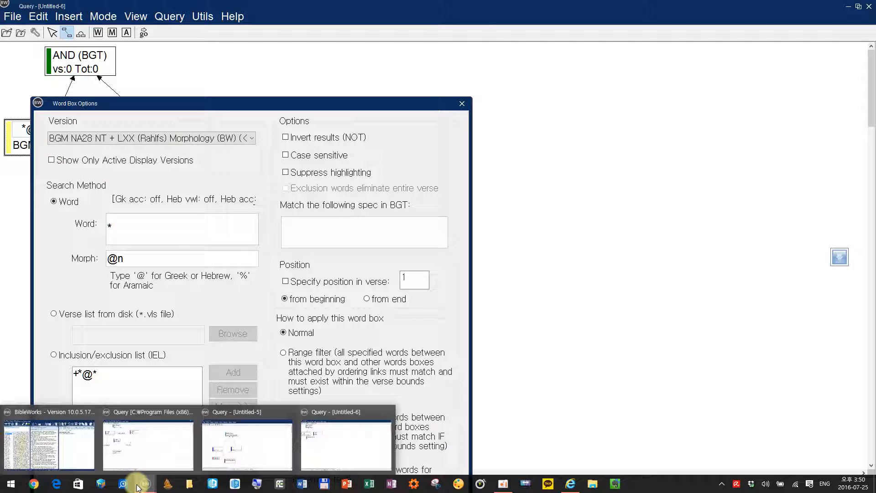
left_click(69, 442)
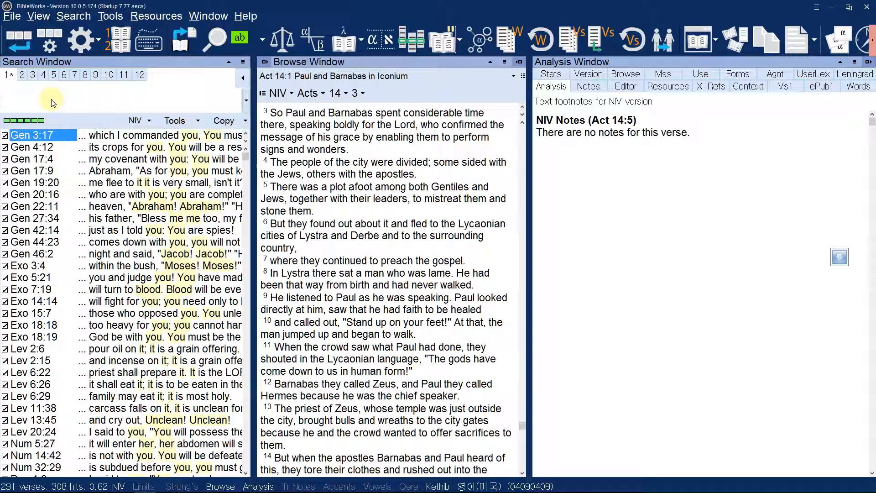
type("@")
key("BackSpace")
type("gnm")
key("Return")
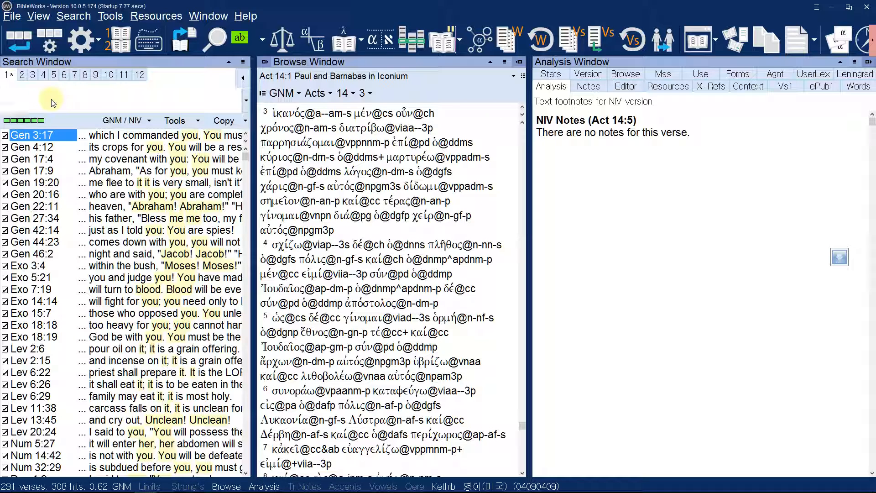
Step: Build the morphology search .*@n?v* for vocative nouns in the GNM command line and select its @n?v* code
type(".*@n")
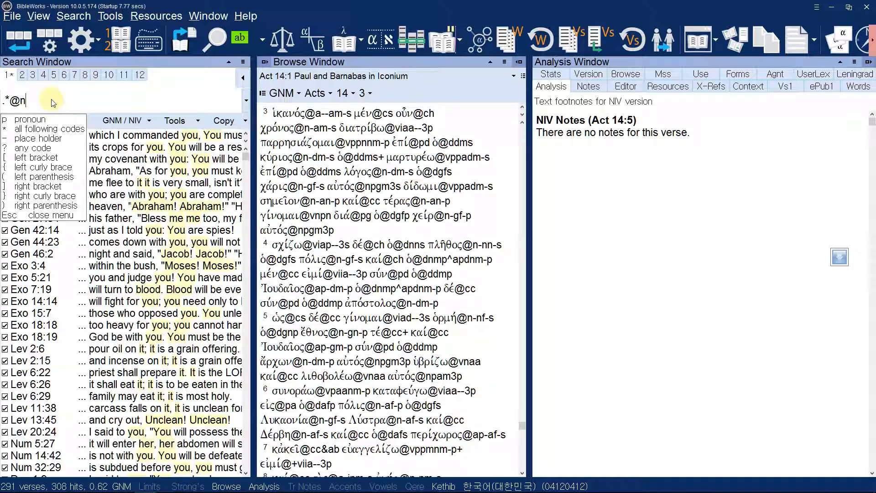
type("?")
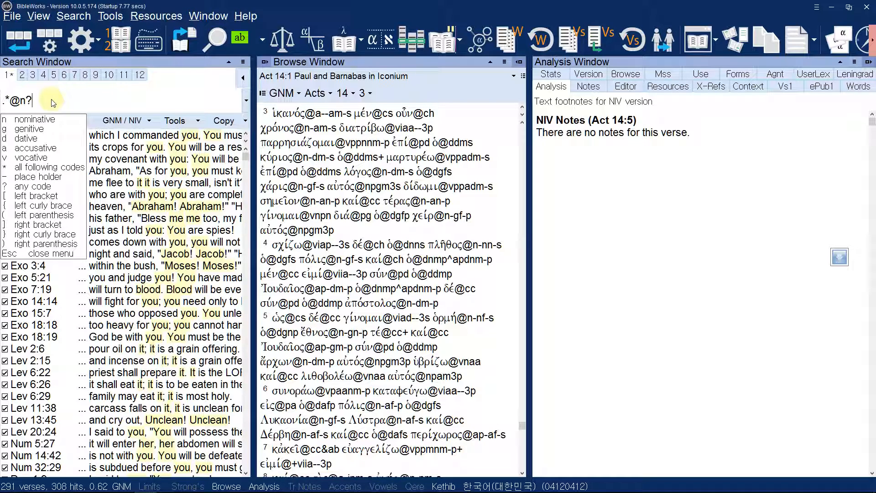
type("v")
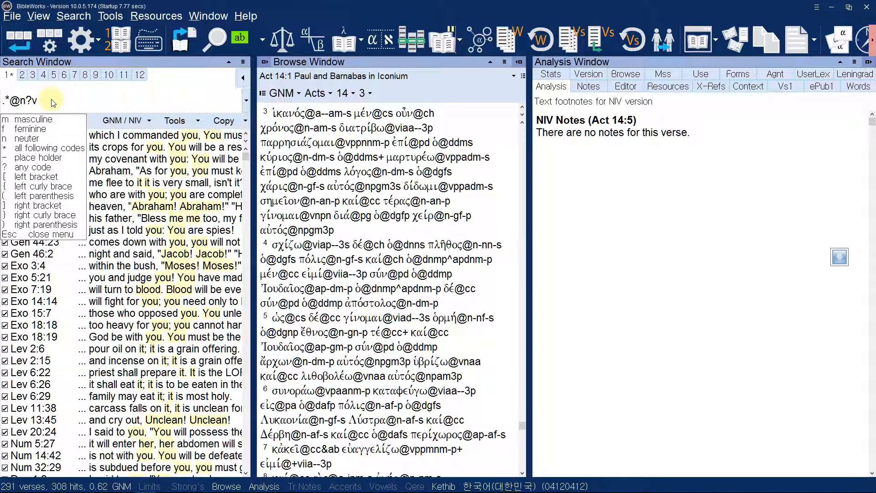
type("*")
key("Return")
double_click(53, 102)
key("shift+Left")
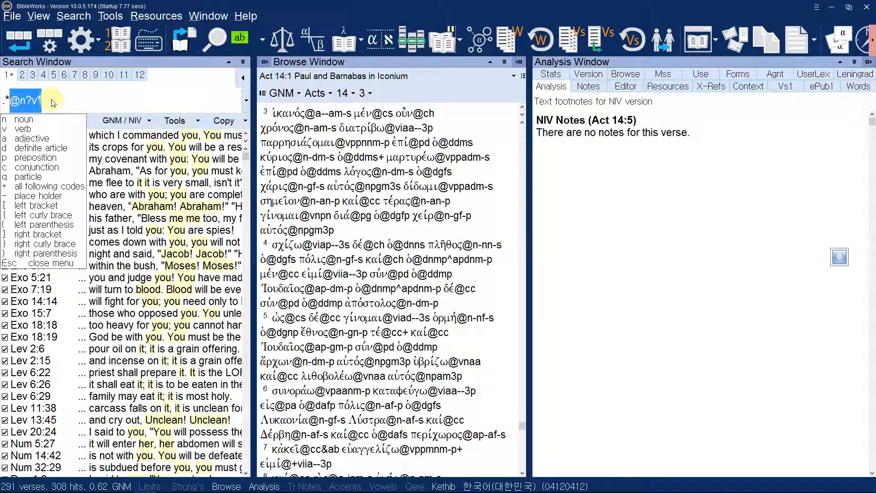
Step: Return to the open query, dismiss the hint, and set the first word box's morphology code to @n?v*
key("alt+Tab")
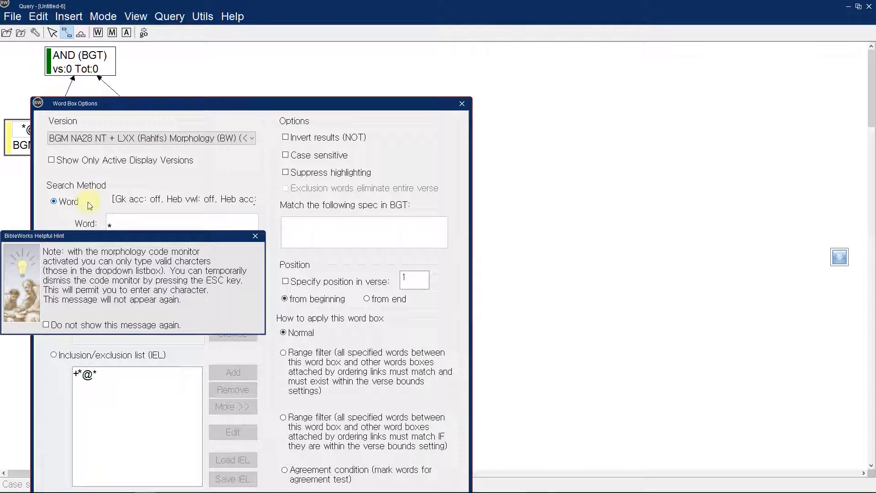
left_click(253, 237)
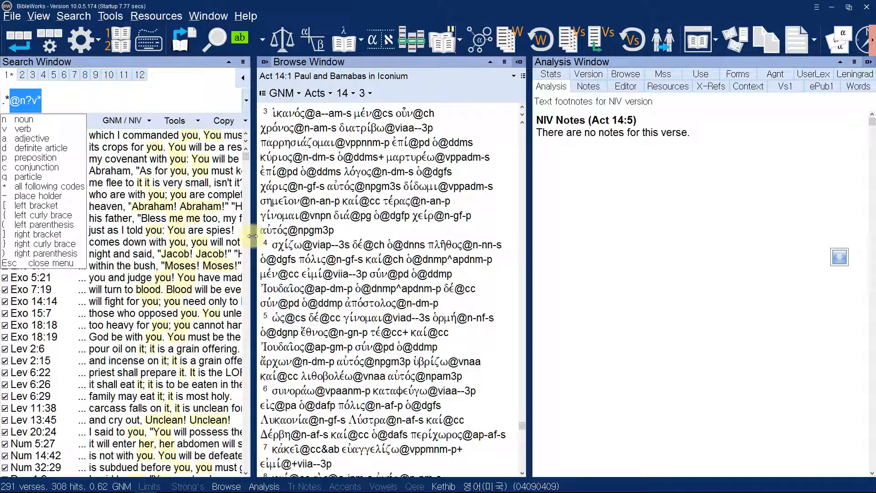
left_click(835, 6)
double_click(146, 259)
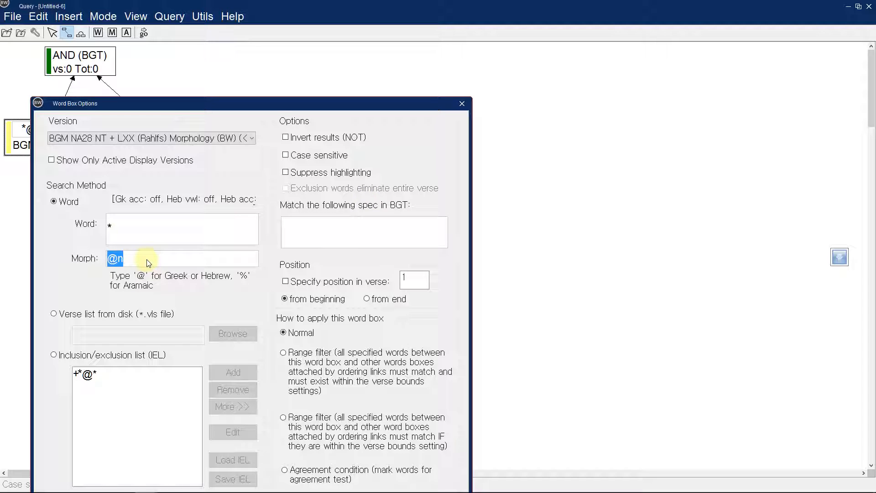
type("@nÌvÁ")
left_click(164, 261)
key("BackSpace")
key("BackSpace")
key("BackSpace")
key("BackSpace")
type("?v")
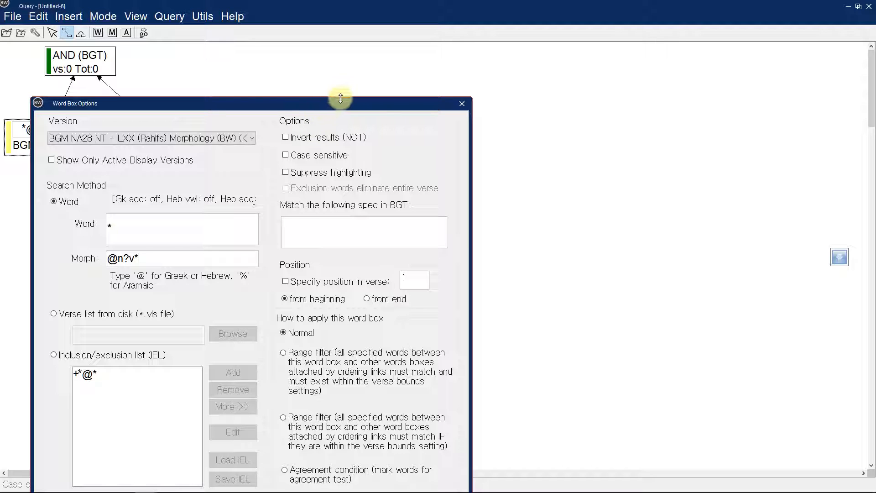
left_click_drag(343, 102, 431, 2)
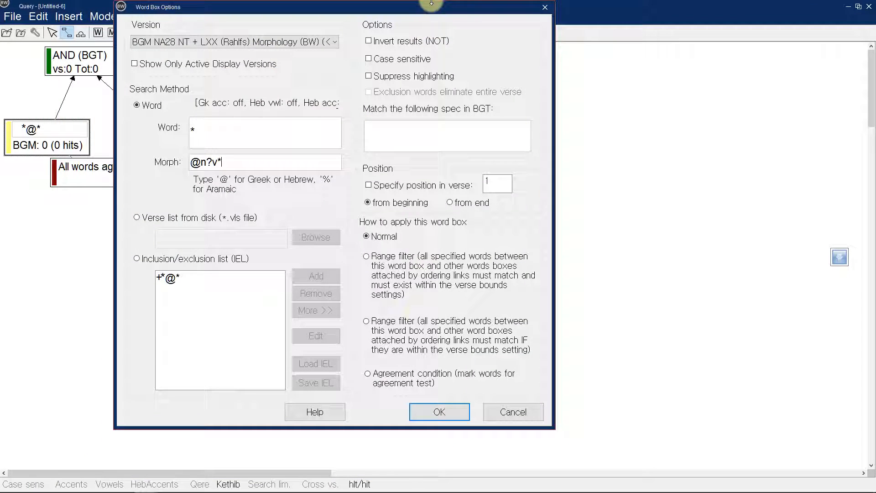
left_click(433, 410)
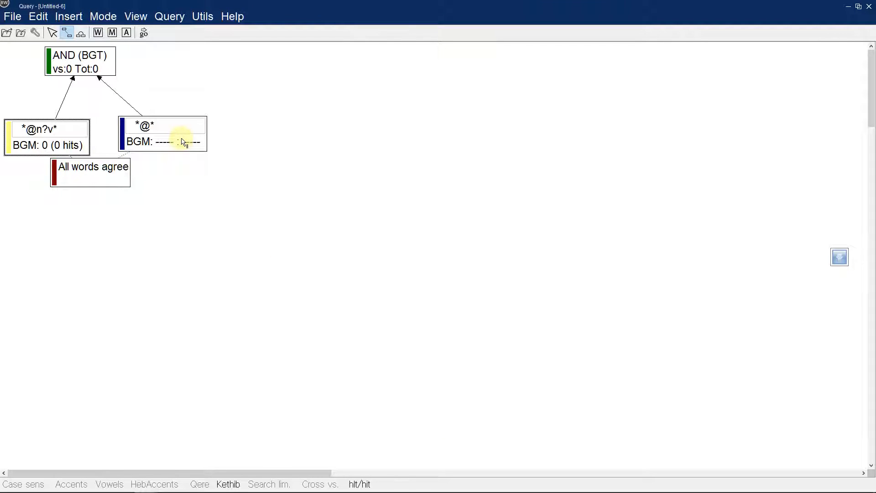
Step: Delete the *@n?v* word box with its connections and add an empty BGM word box to the query
key("Delete")
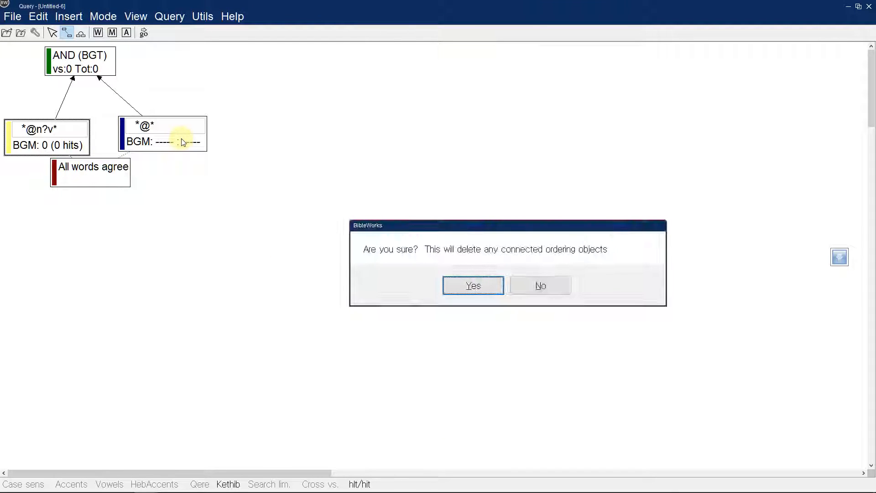
left_click(541, 286)
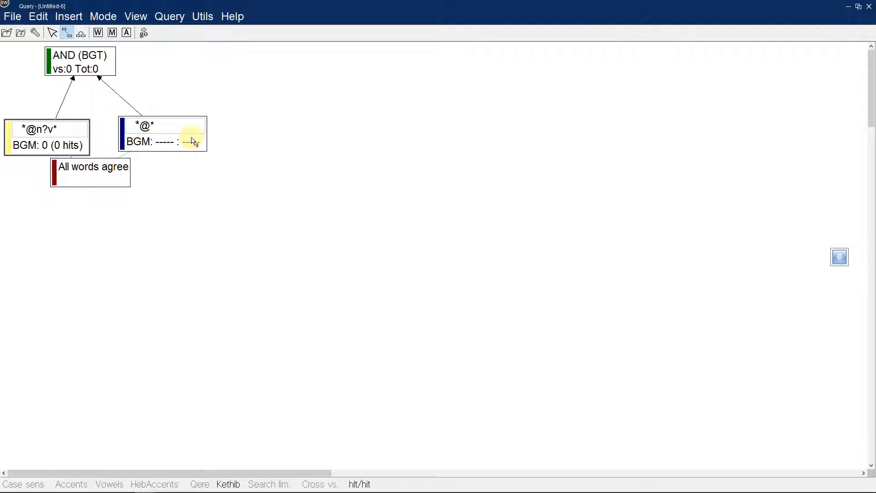
key("Delete")
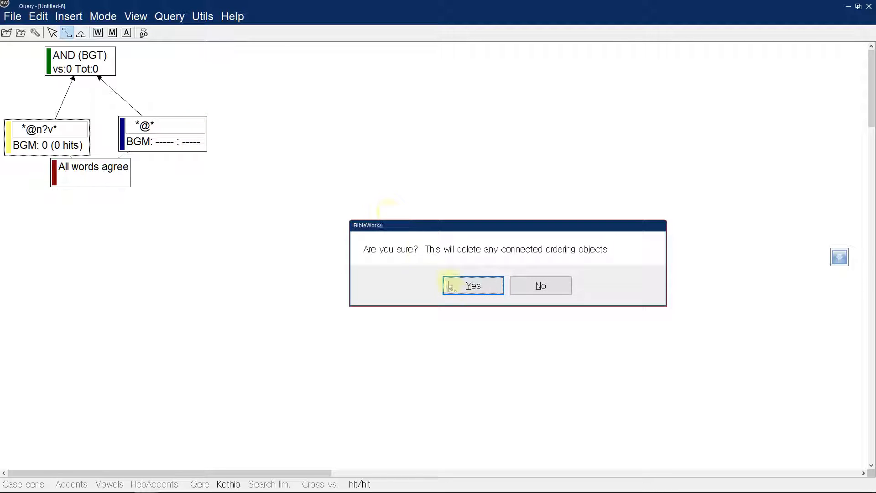
left_click(463, 295)
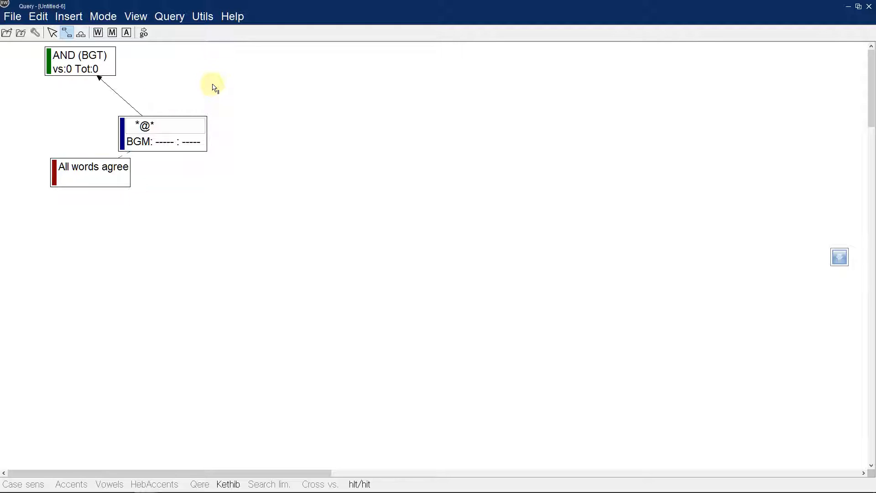
left_click(98, 32)
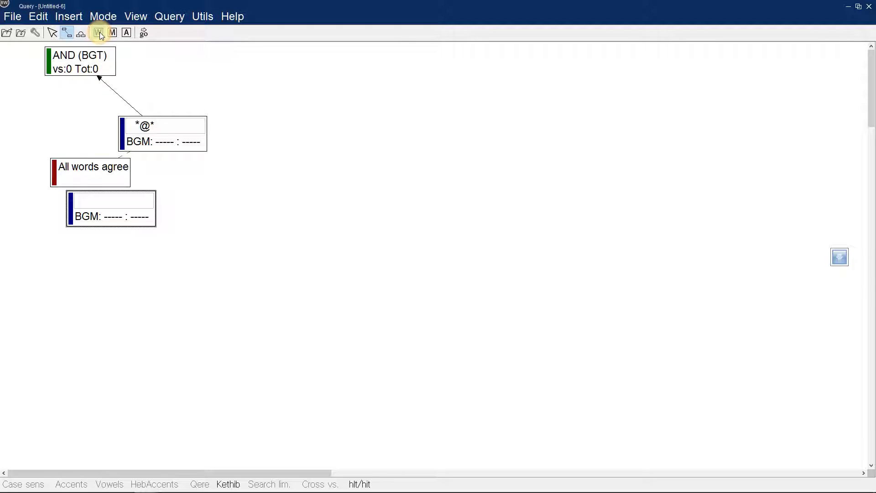
double_click(106, 194)
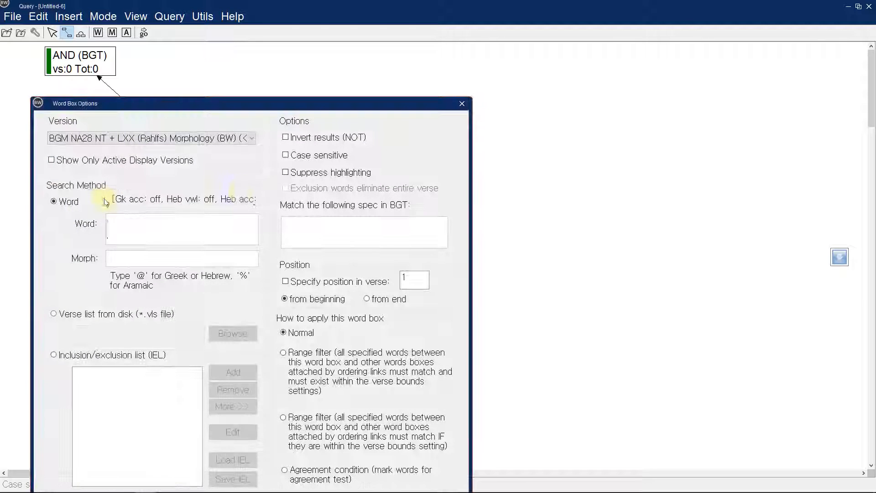
left_click(465, 102)
Step: Create a new query and set its word box's version to BGM NA28 NT + LXX (Rahlfs) Morphology (BW)
left_click(15, 16)
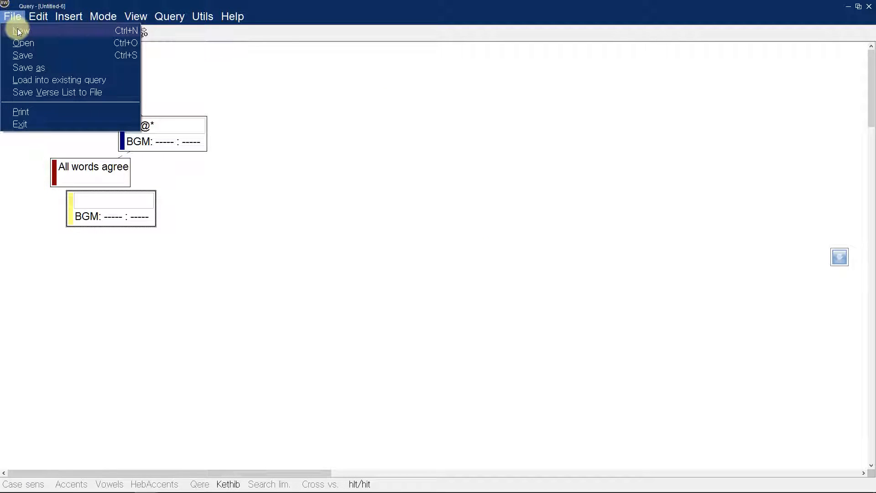
left_click(16, 27)
left_click(290, 180)
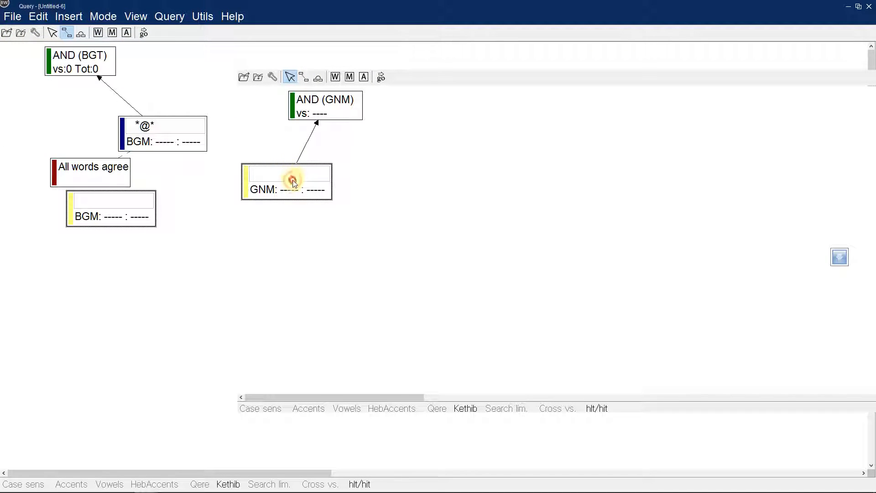
left_click(293, 182)
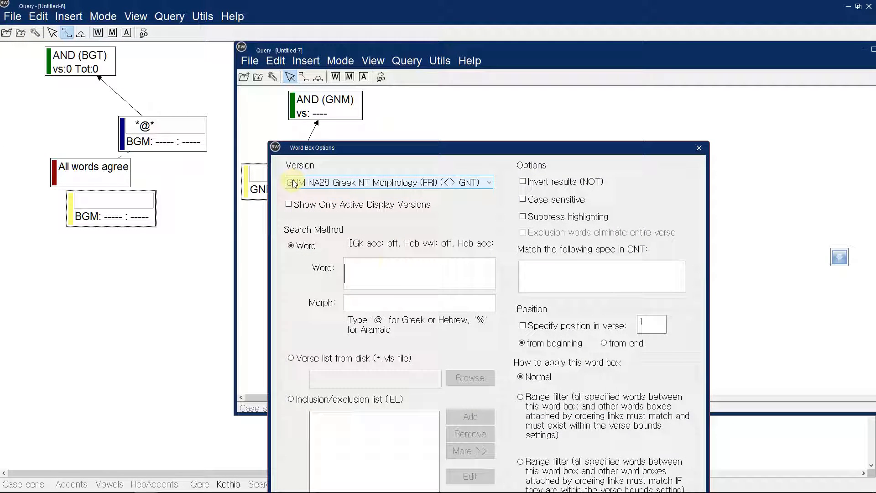
left_click(395, 183)
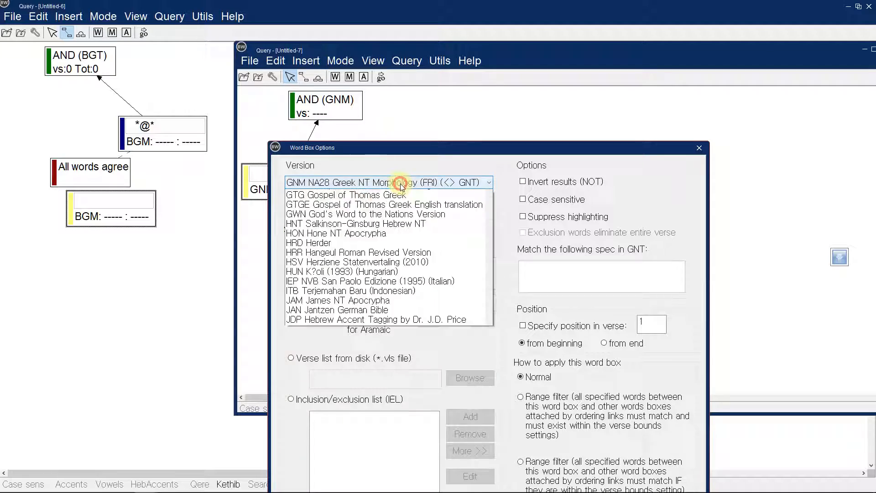
left_click_drag(490, 275, 488, 229)
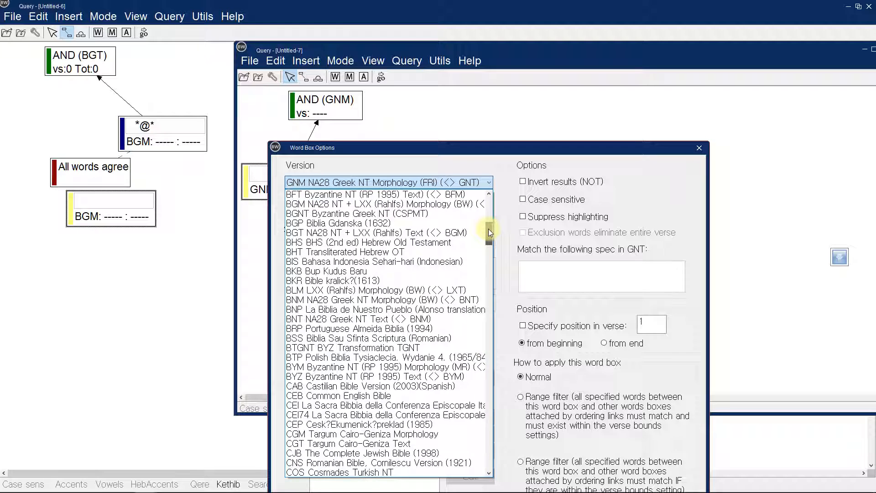
left_click(472, 205)
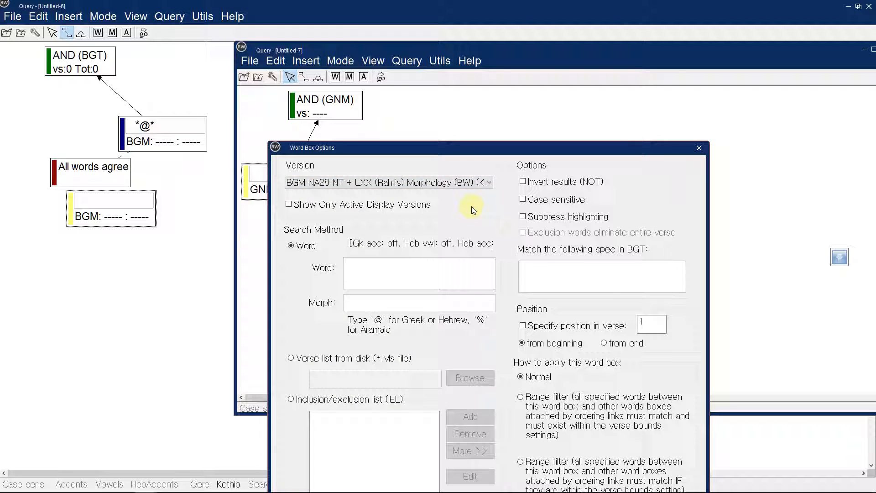
Step: Switch to the main BibleWorks window, clear the command line, and set the search version to BGM
key("alt+Tab")
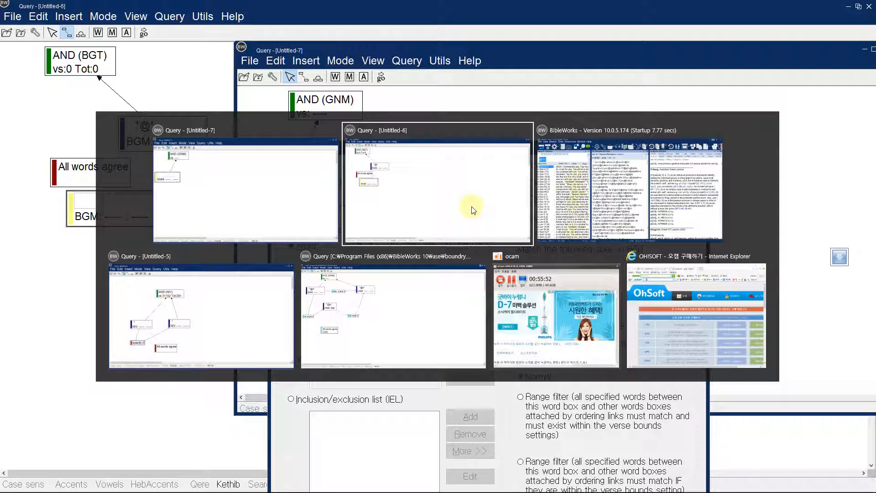
key("alt+Tab")
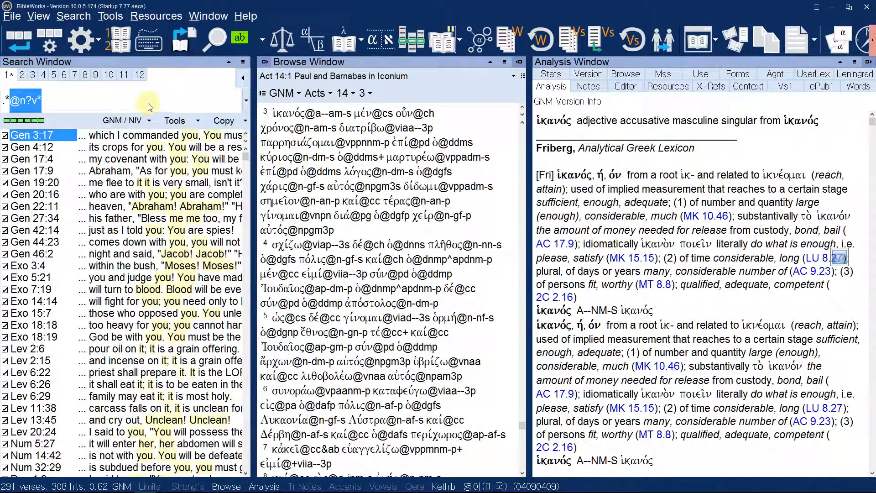
left_click(148, 104)
key("BackSpace")
key("BackSpace")
key("BackSpace")
key("BackSpace")
key("BackSpace")
key("BackSpace")
key("BackSpace")
key("BackSpace")
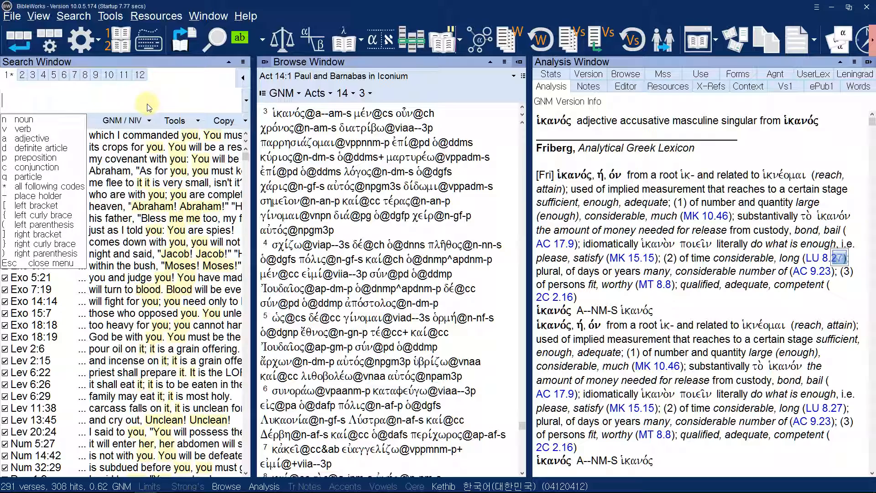
key("super")
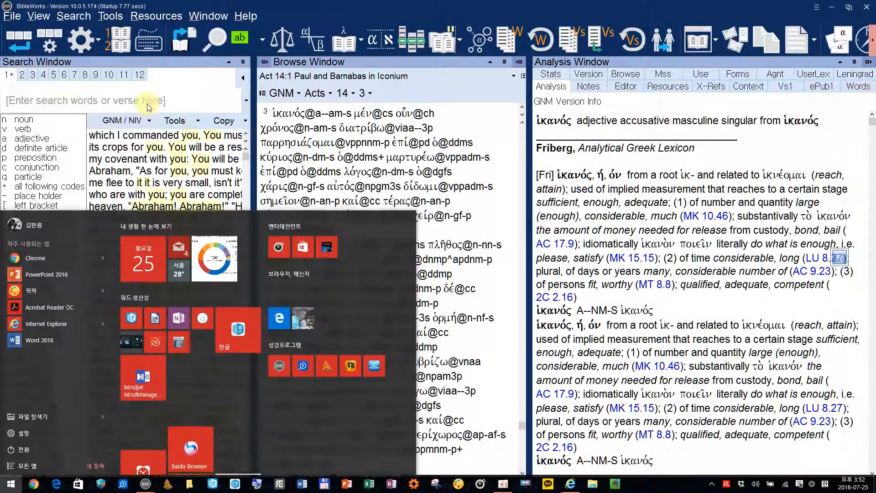
key("super")
key("Escape")
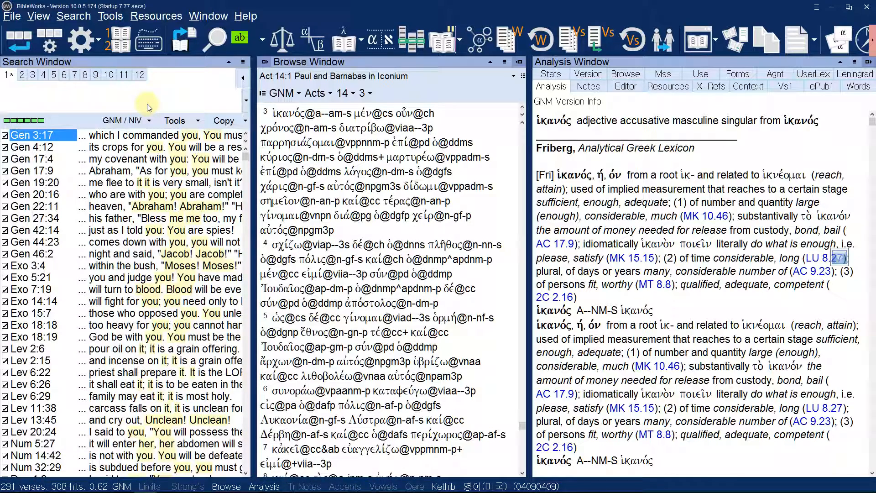
type("bgm")
key("Return")
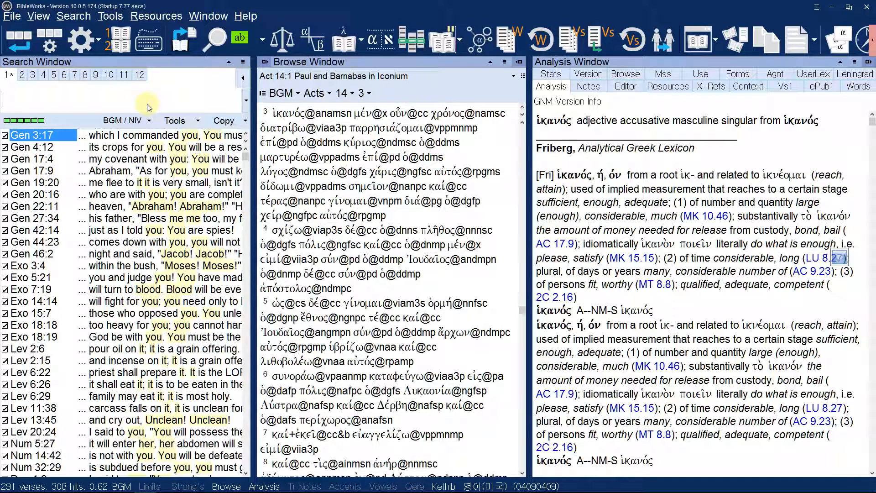
type(".*@")
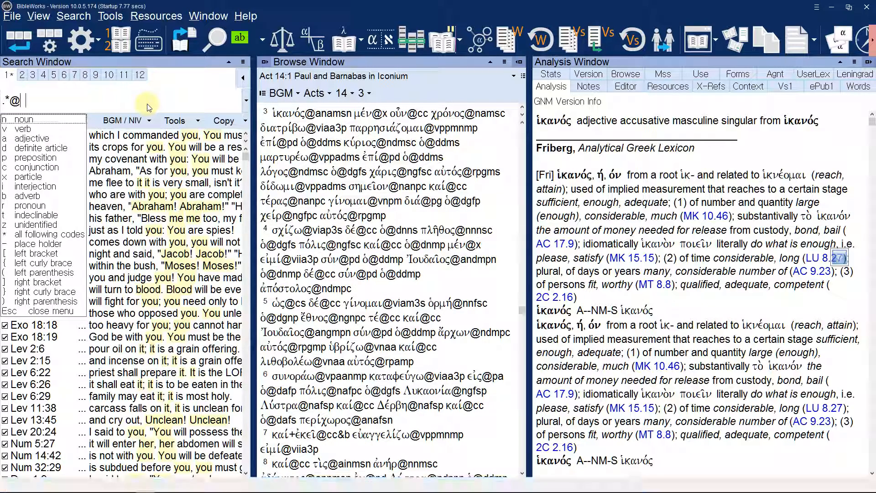
type("n")
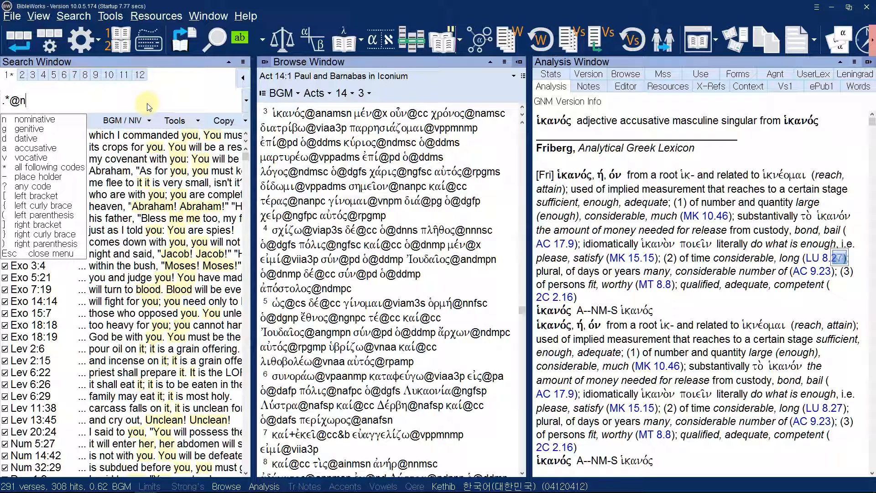
type("v*")
key("Return")
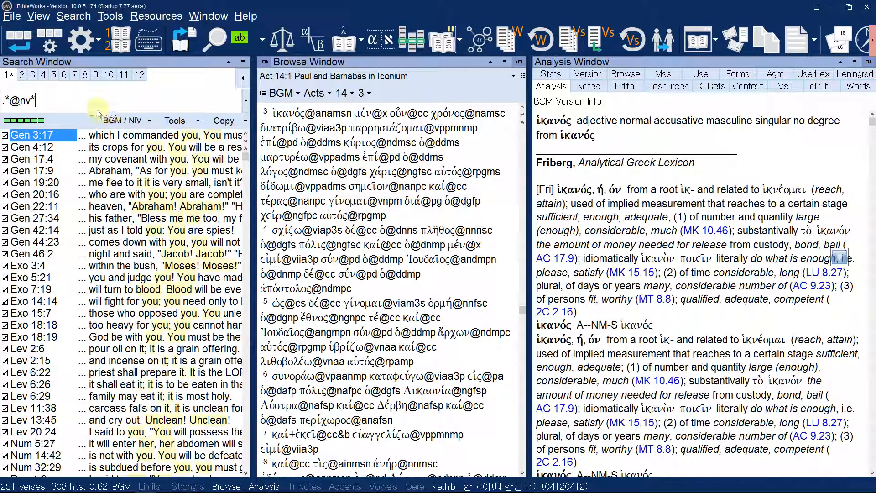
left_click(81, 102)
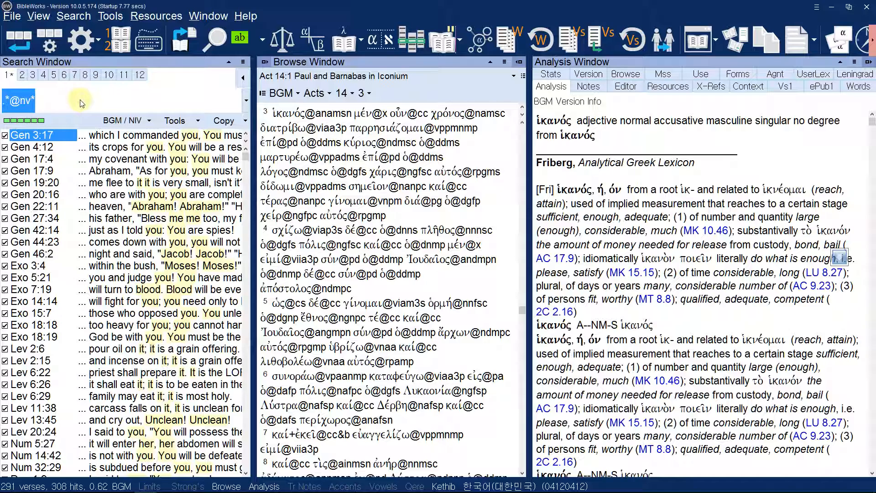
Step: Return to the Query window and set the word box's search word to the wildcard *
key("alt+Tab")
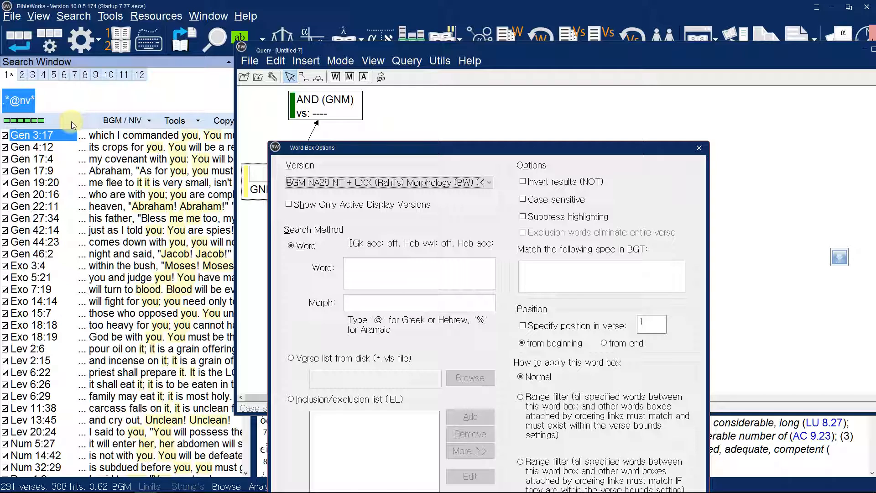
left_click(363, 267)
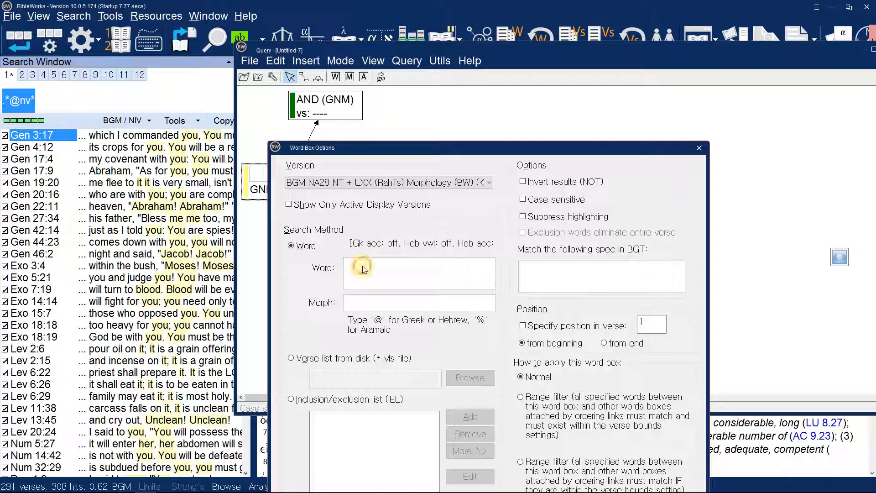
type("*")
left_click(415, 303)
key("BackSpace")
key("BackSpace")
key("BackSpace")
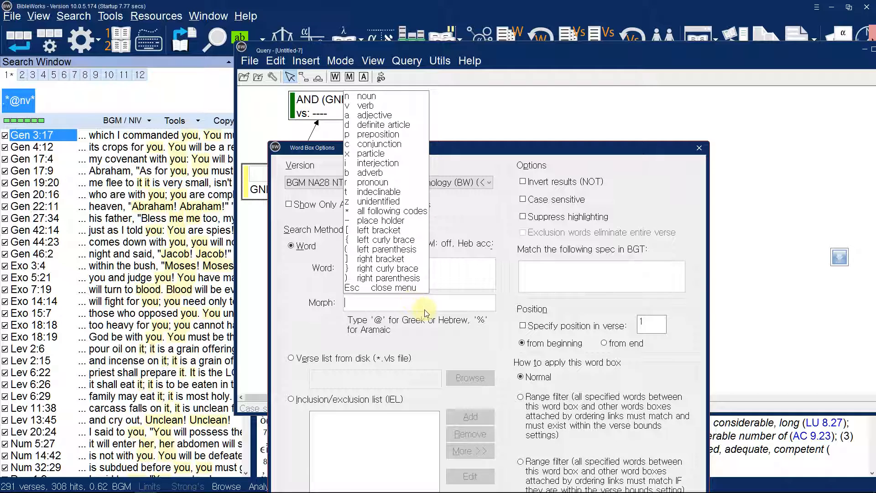
key("Escape")
type("@n")
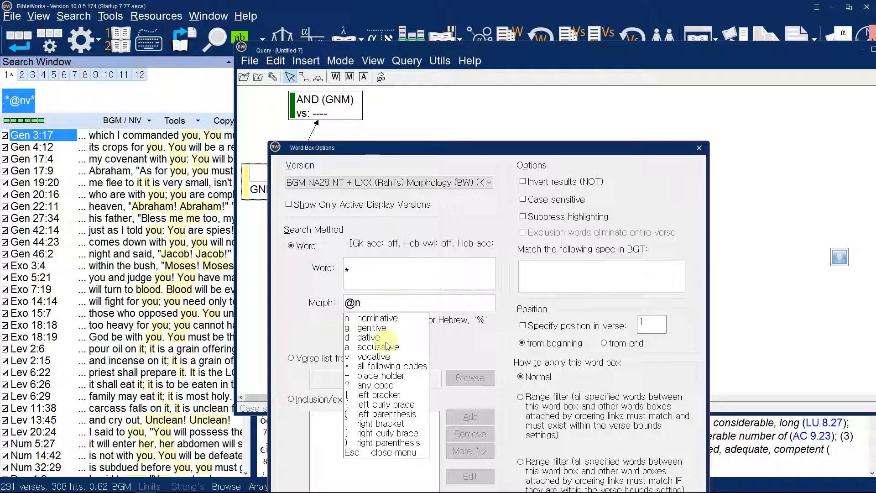
type("v")
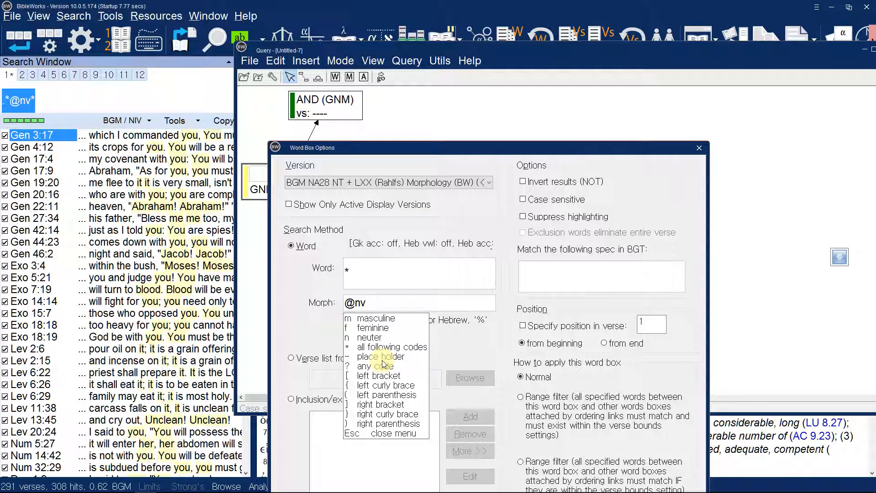
left_click(385, 348)
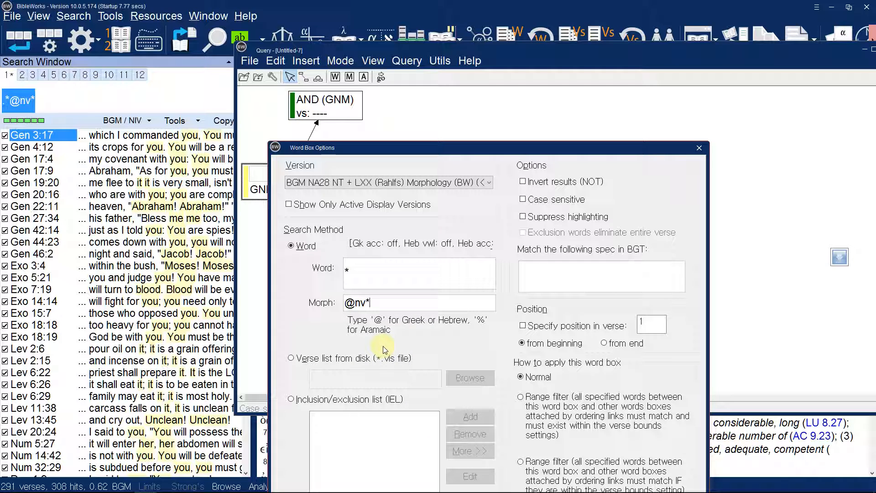
left_click_drag(563, 148, 623, 29)
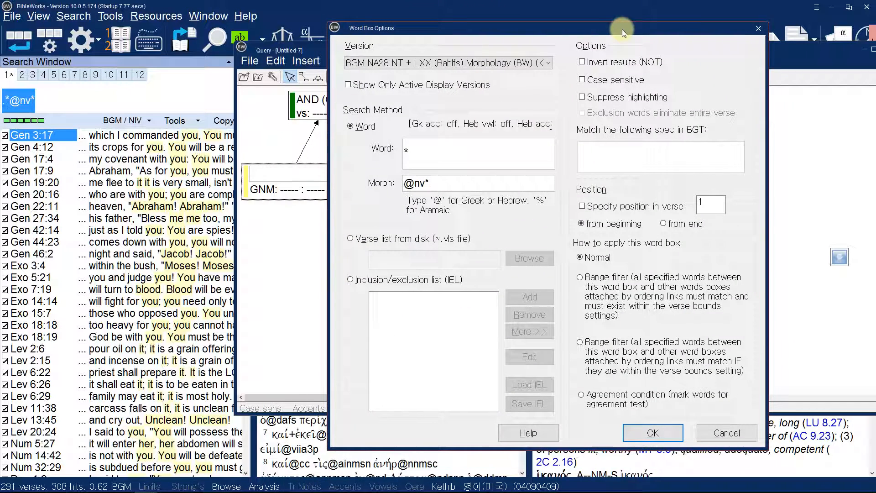
left_click(645, 432)
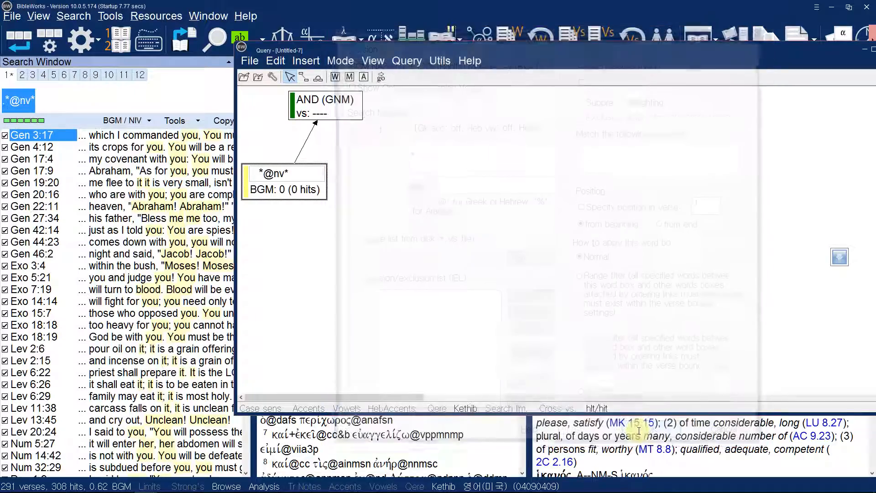
Step: Minimize the main BibleWorks window to leave only the query windows in view
left_click(639, 431)
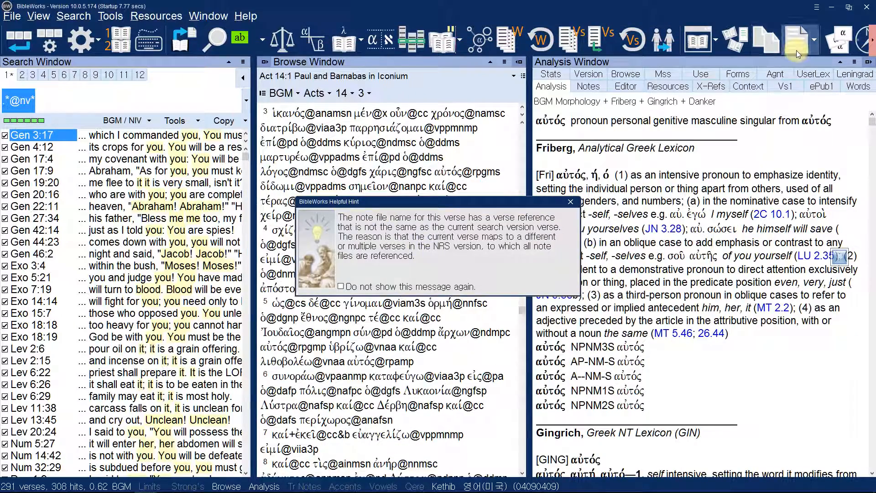
key("alt+Tab")
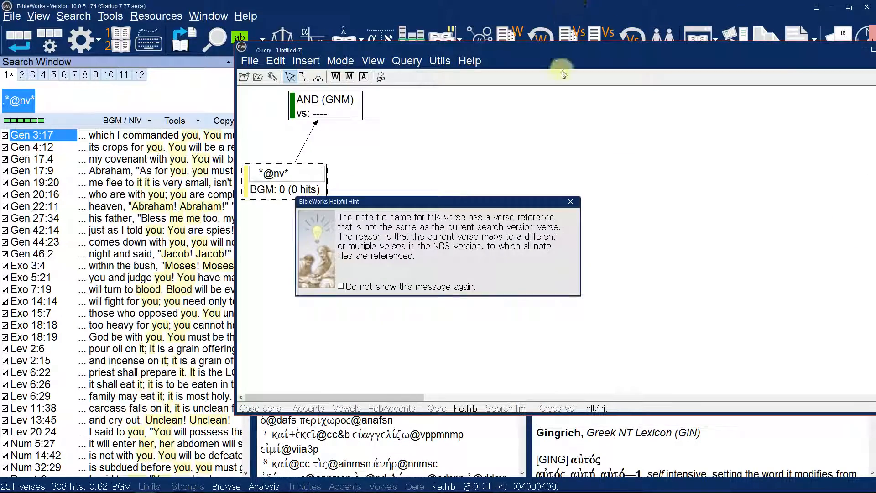
key("alt+Tab")
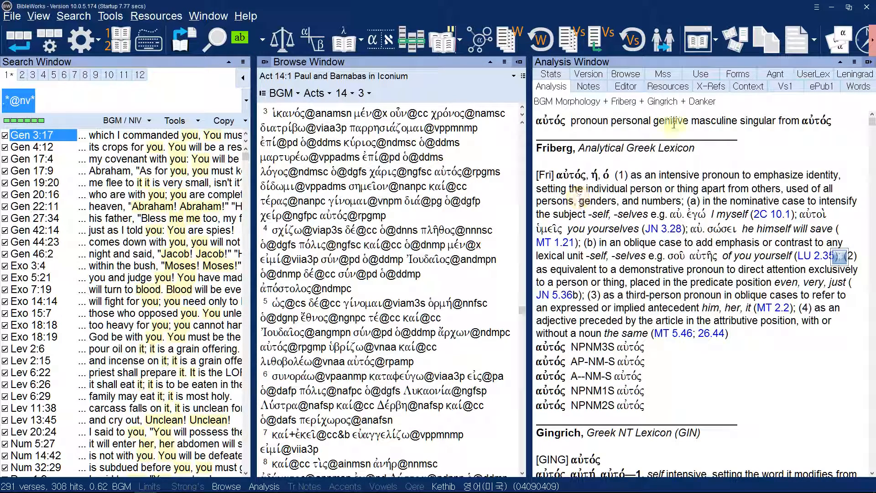
left_click(831, 7)
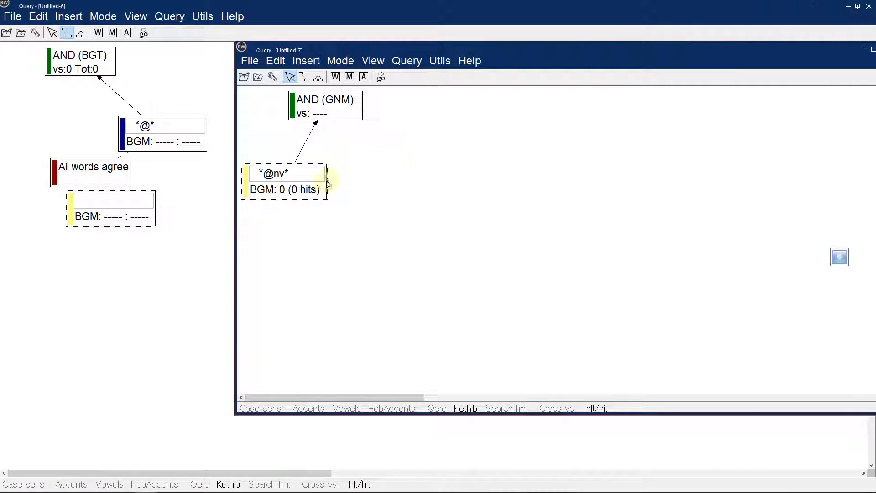
left_click_drag(297, 190, 404, 195)
left_click(304, 77)
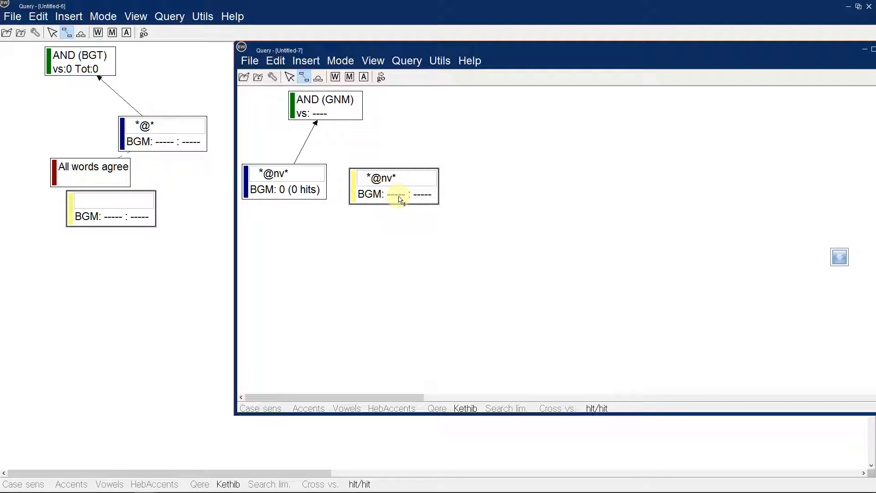
left_click_drag(400, 200, 344, 111)
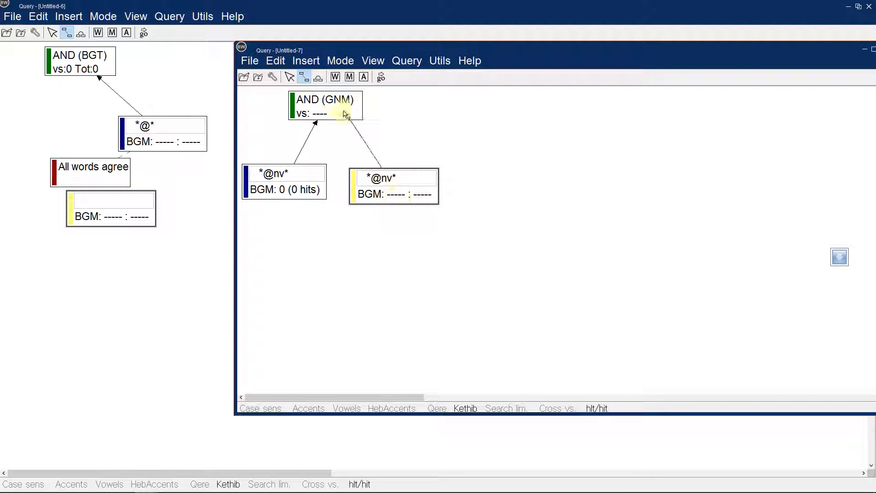
left_click(363, 76)
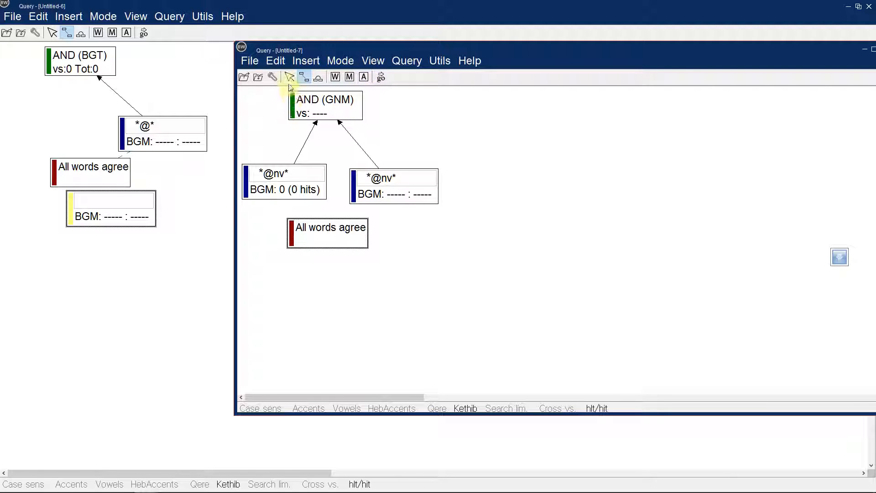
left_click_drag(311, 232, 299, 167)
left_click_drag(345, 229, 374, 190)
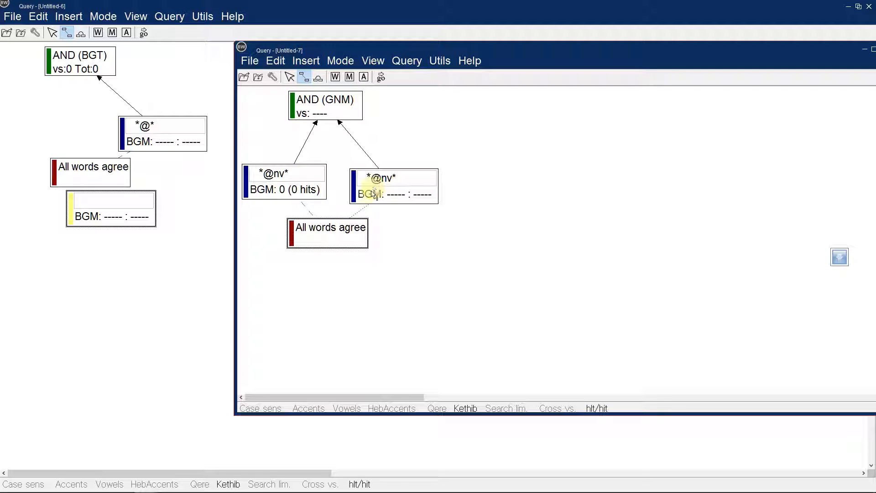
Step: Review the agreement fields offered in the agreement box's options
left_click(350, 234)
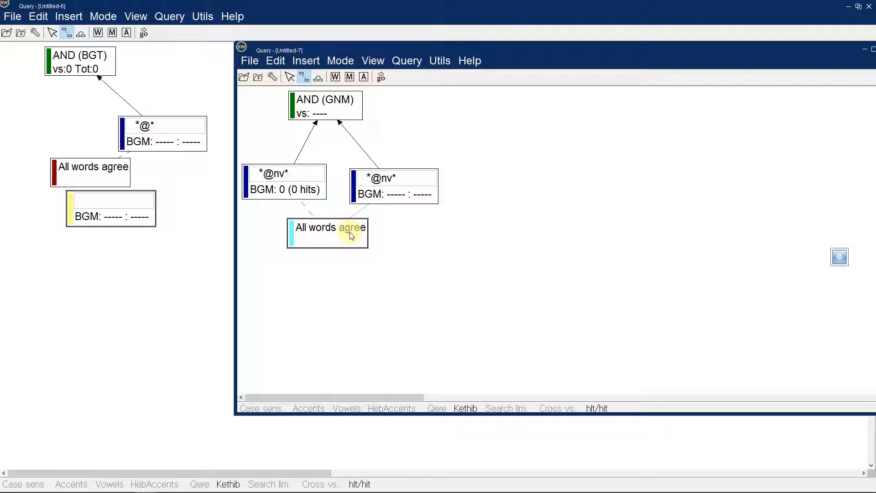
right_click(349, 232)
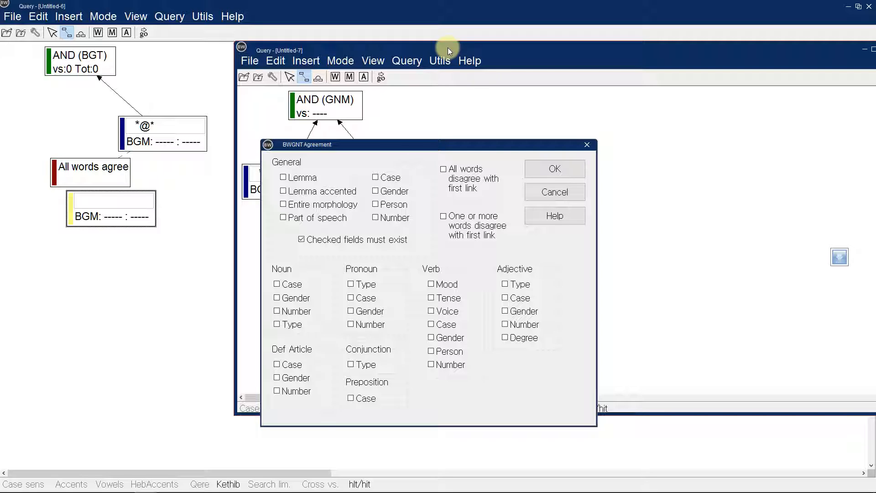
left_click(588, 146)
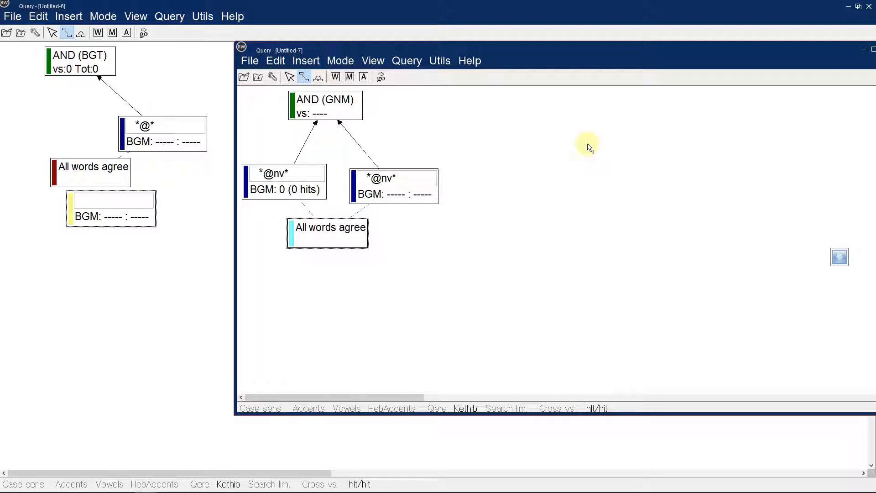
left_click(321, 80)
left_click_drag(313, 172, 377, 179)
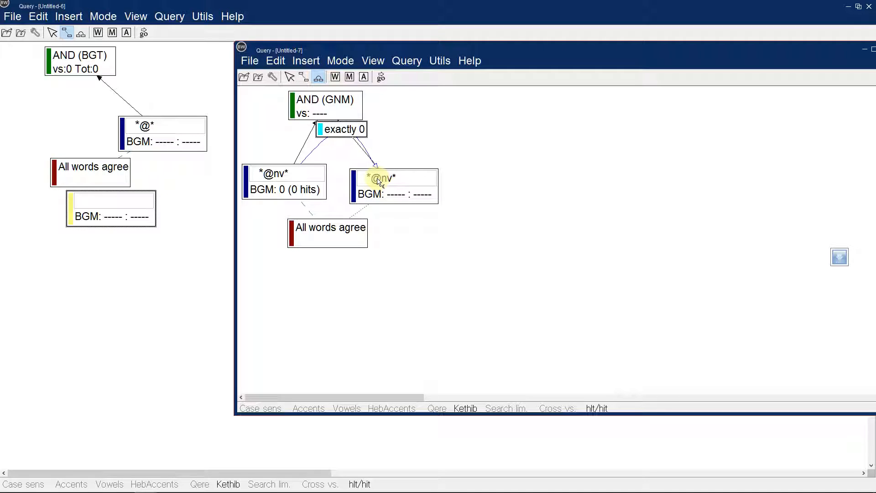
Step: Set the AND merge box's version to BGT NA28 NT + LXX (Rahlfs) Text and try to run the query
double_click(345, 114)
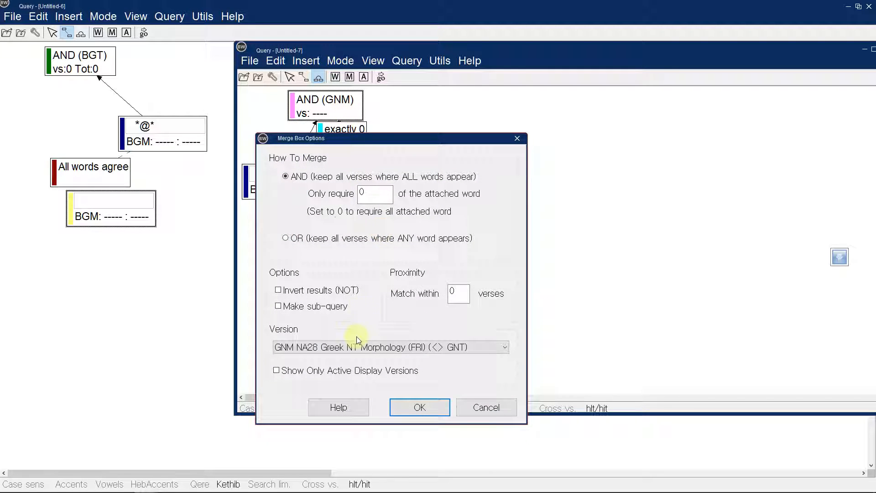
left_click(355, 352)
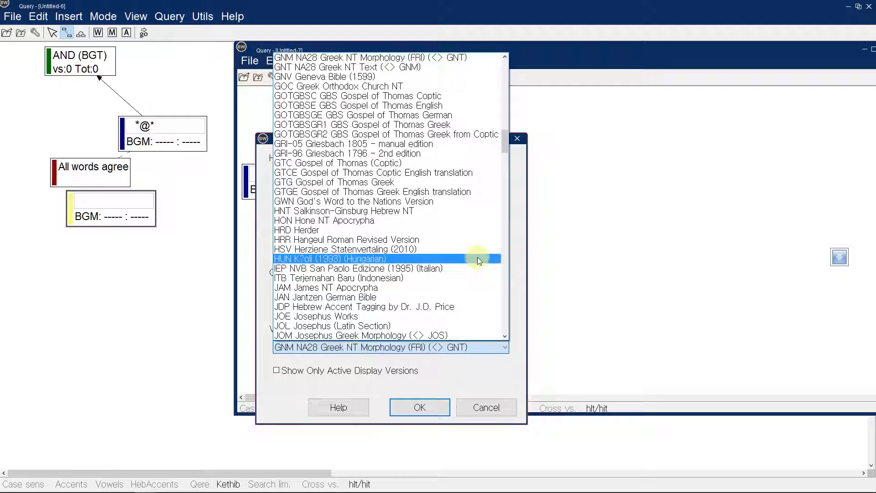
left_click_drag(503, 143, 503, 101)
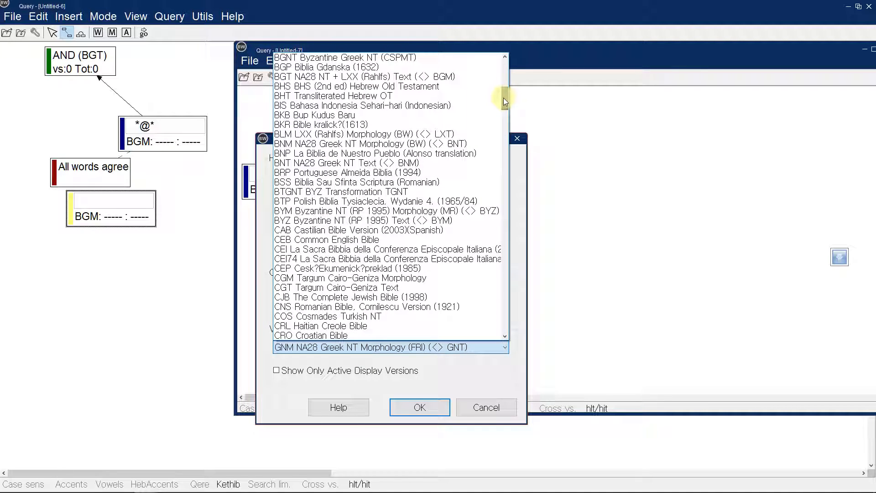
left_click(472, 76)
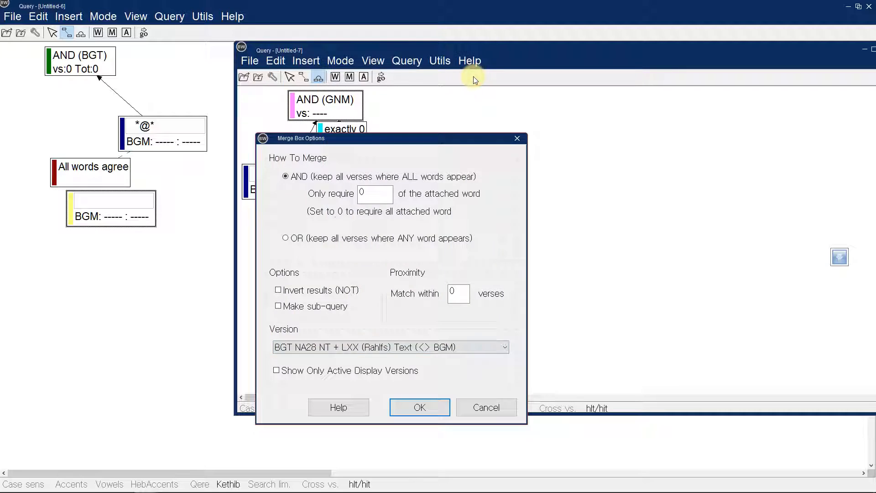
left_click(429, 406)
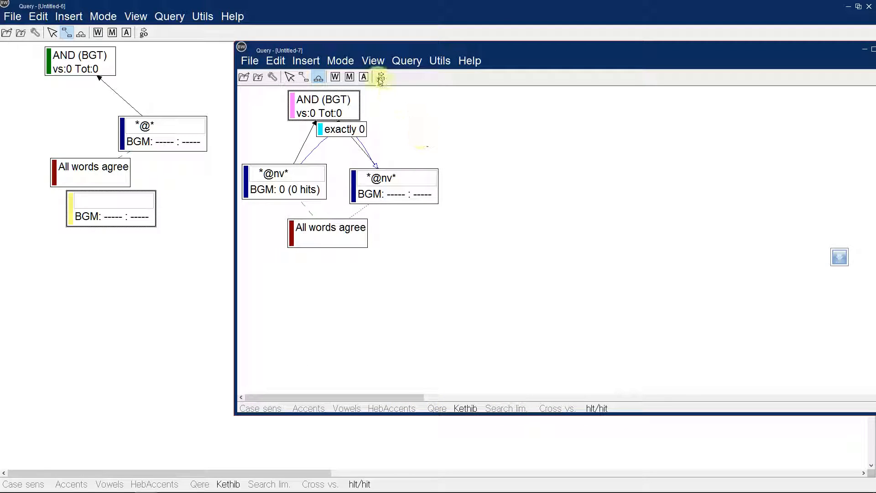
left_click(379, 77)
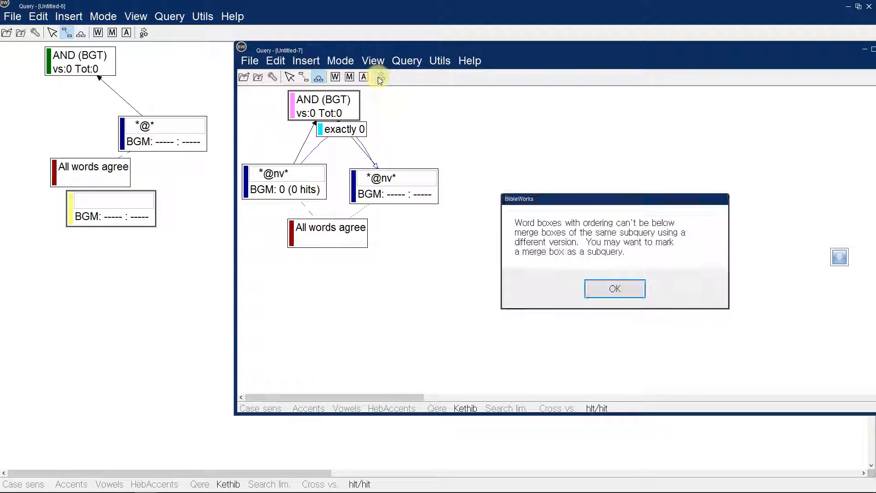
left_click(632, 297)
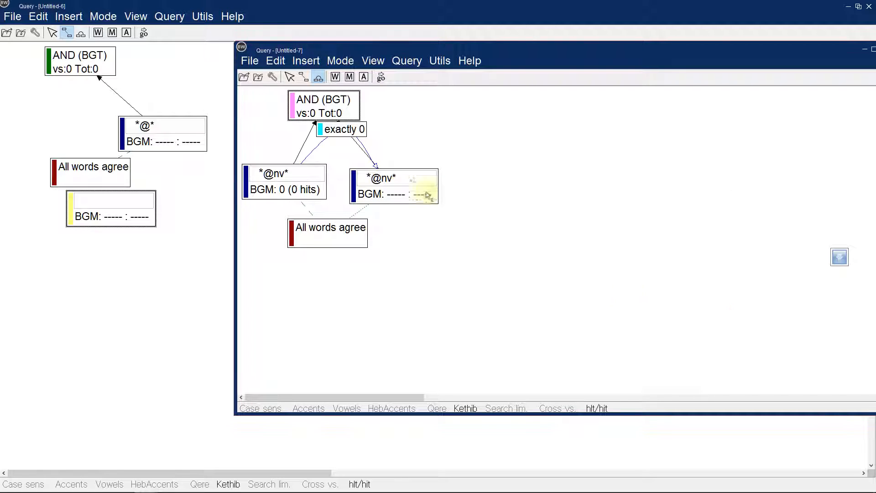
Step: Set the AND merge box's version to BGM NA28 NT + LXX (Rahlfs) Morphology (BW) and run the query
double_click(343, 104)
left_click_drag(398, 133, 405, 252)
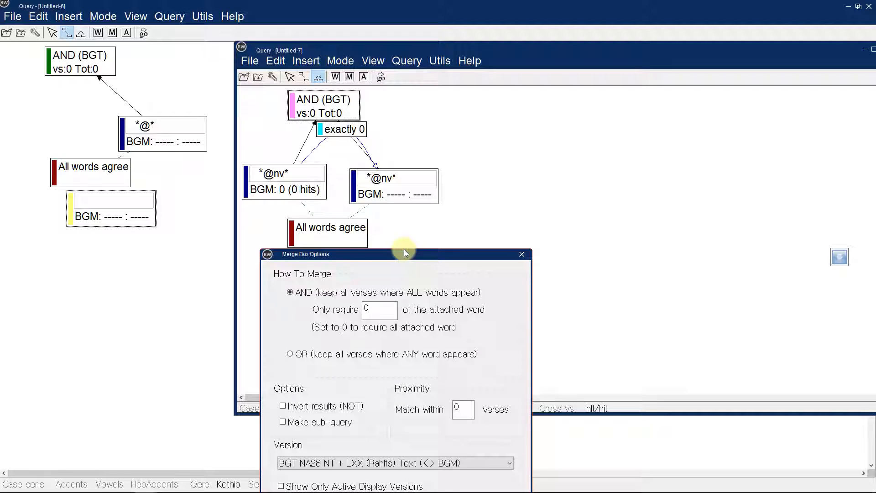
left_click_drag(404, 249, 398, 114)
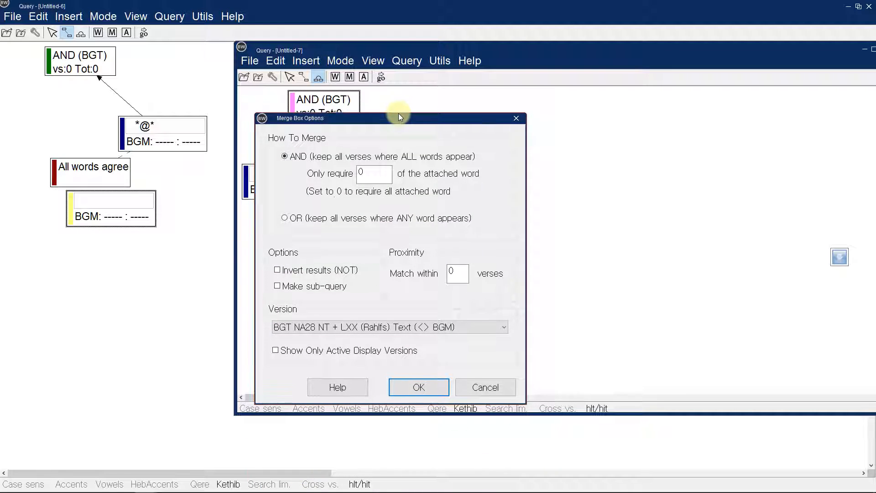
left_click(374, 327)
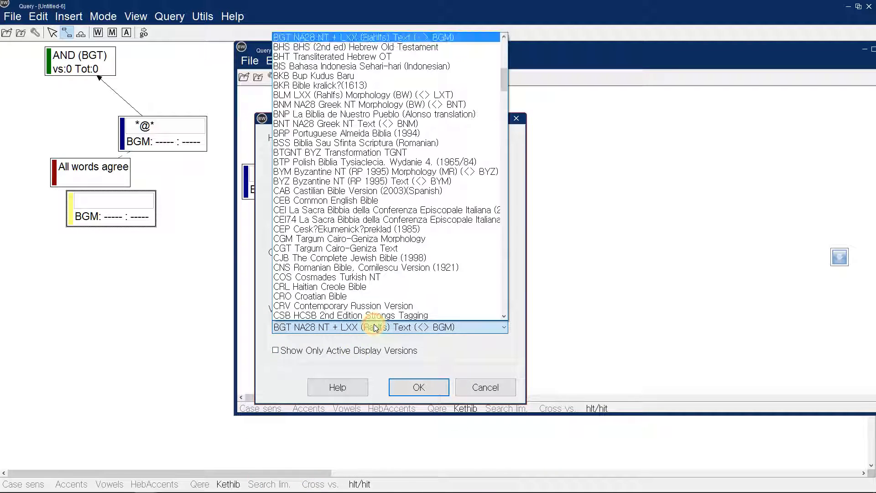
left_click(504, 36)
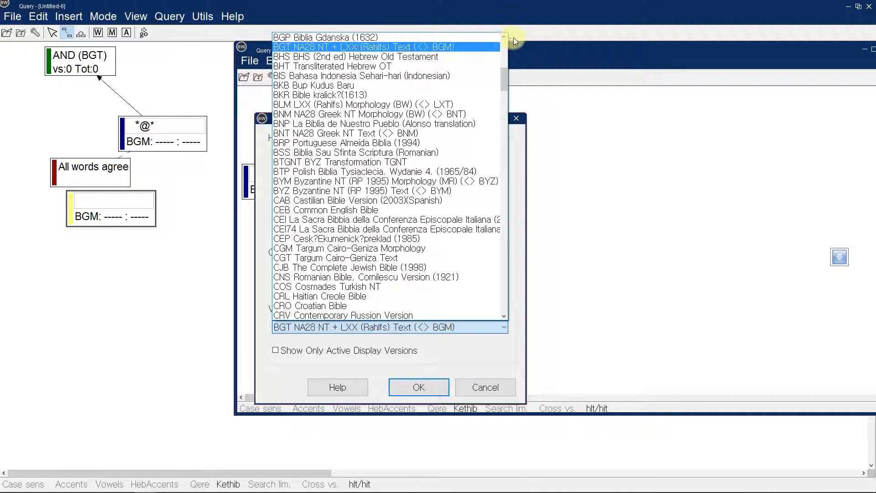
left_click(503, 37)
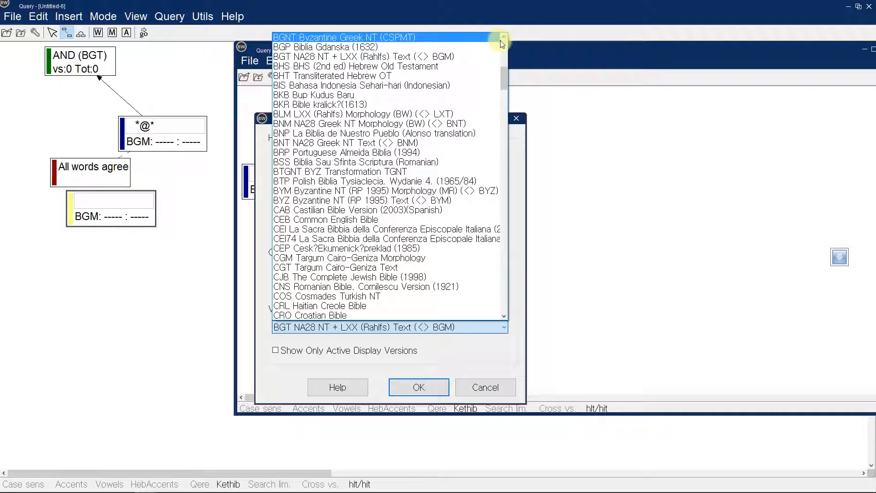
left_click(504, 37)
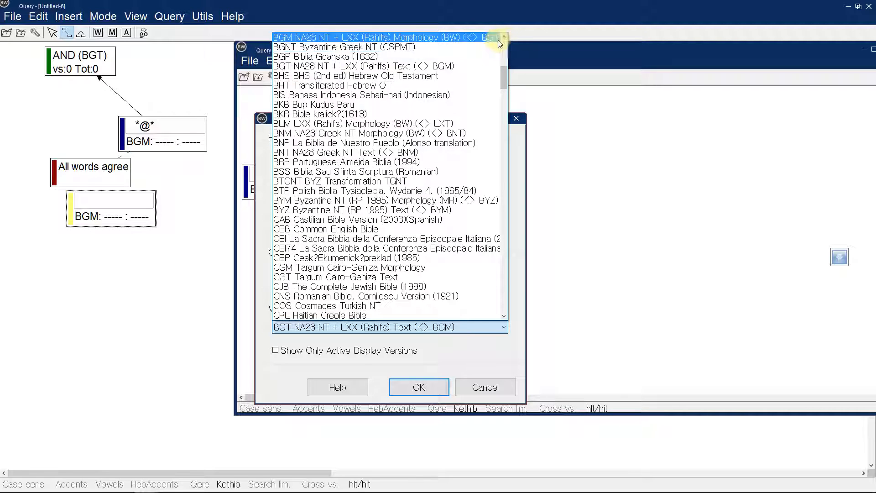
left_click(498, 39)
left_click(432, 385)
left_click(381, 77)
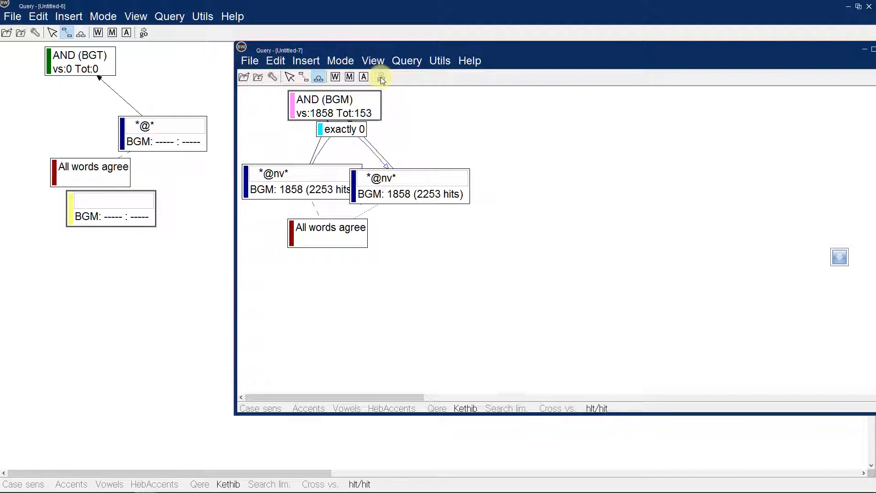
Step: Open the AND merge box's options, check the query's verse results in the main window, and dismiss the options
double_click(364, 101)
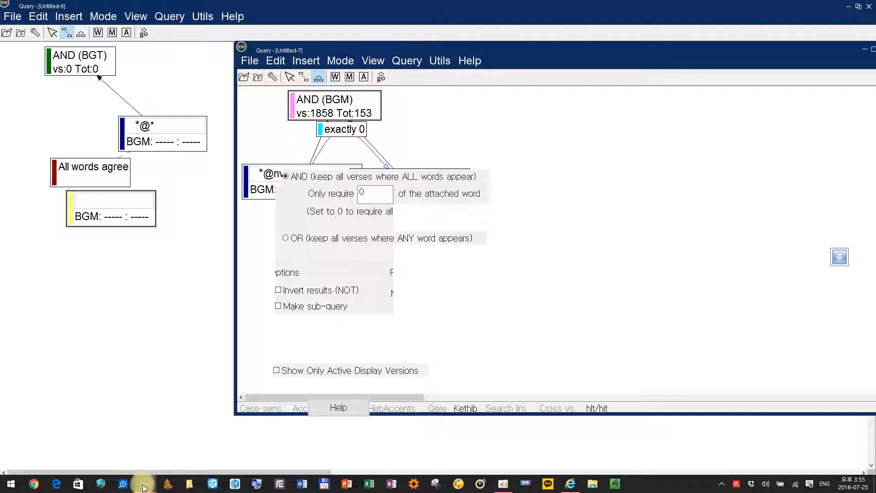
mouse_move(142, 484)
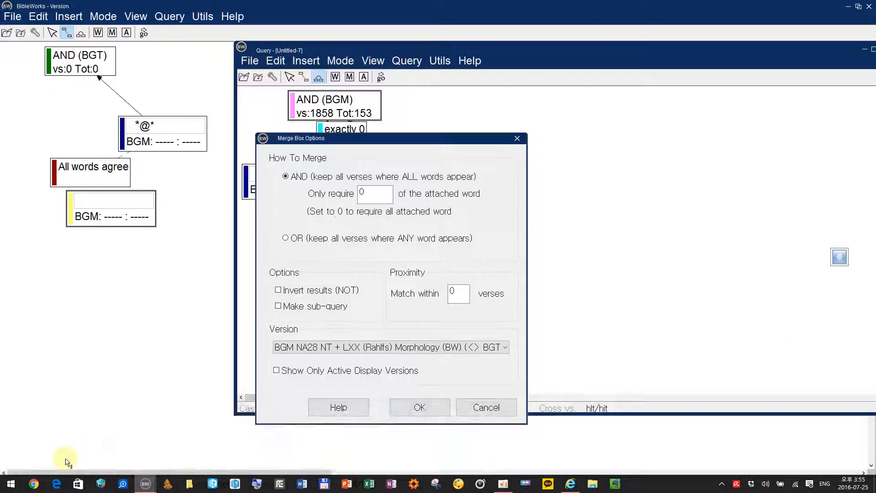
left_click(67, 460)
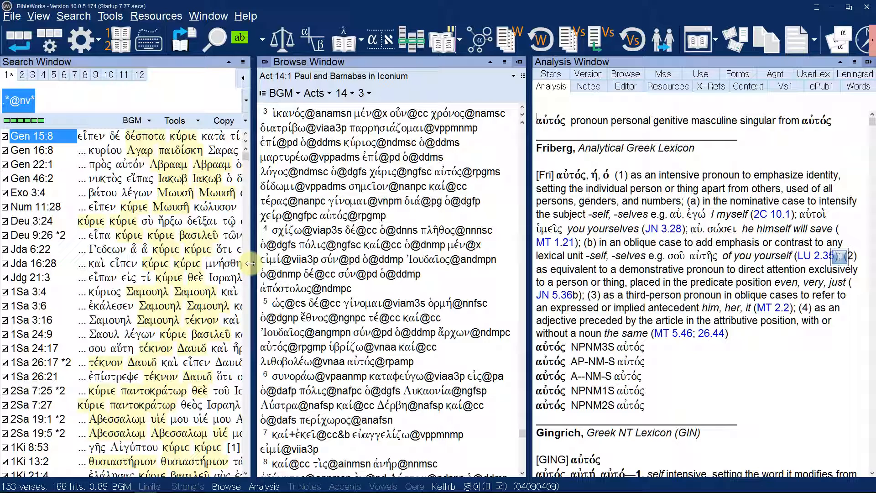
key("alt+Tab")
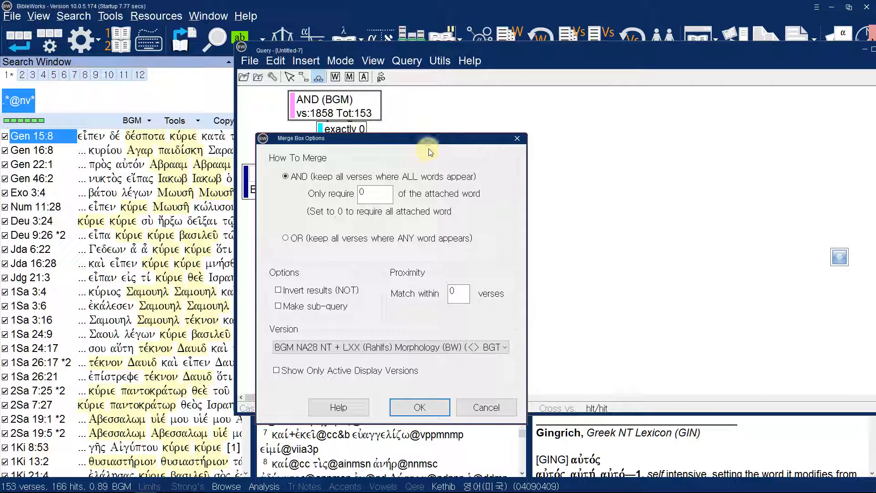
left_click(519, 138)
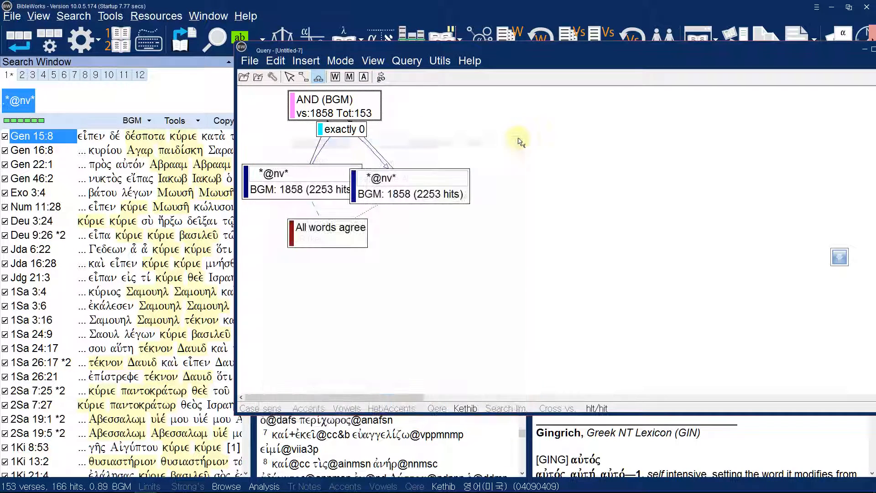
Step: Set the agreement box to match on all general fields, from Lemma to Number, require checked fields to exist, and run the query
double_click(346, 228)
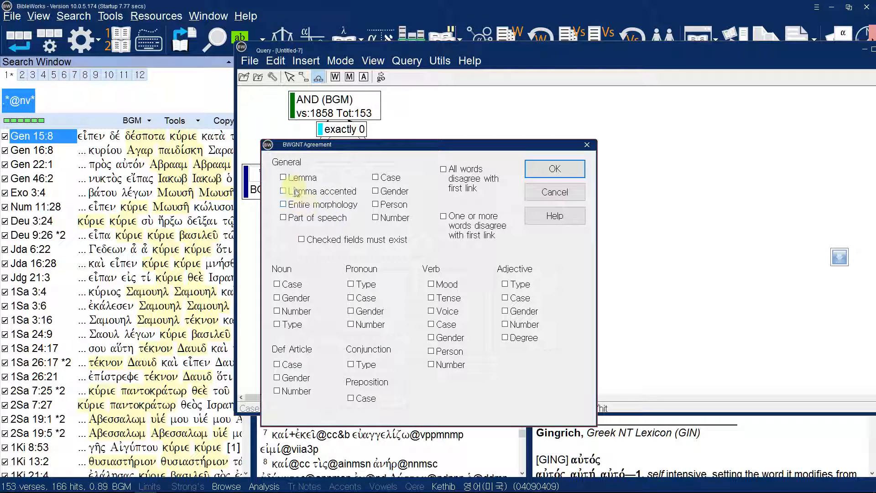
left_click(284, 178)
left_click(284, 190)
left_click(283, 204)
left_click(283, 218)
left_click(375, 177)
left_click(375, 191)
left_click(375, 204)
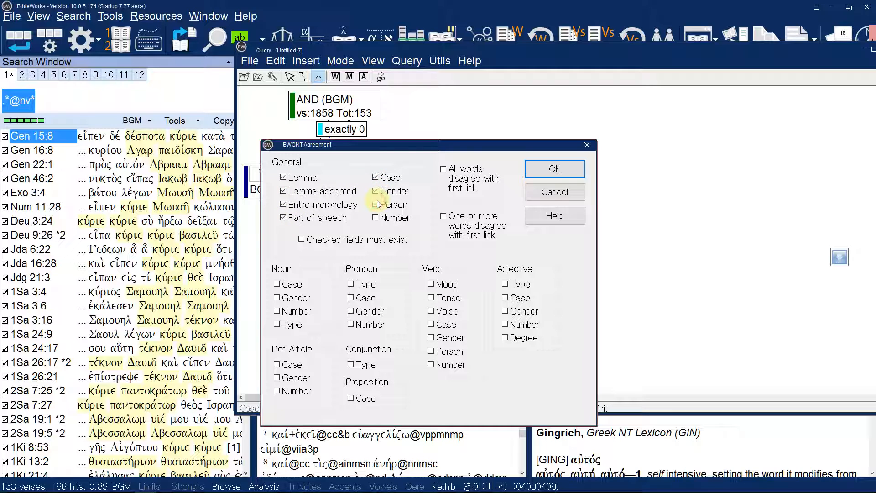
left_click(378, 218)
left_click(303, 239)
left_click(554, 170)
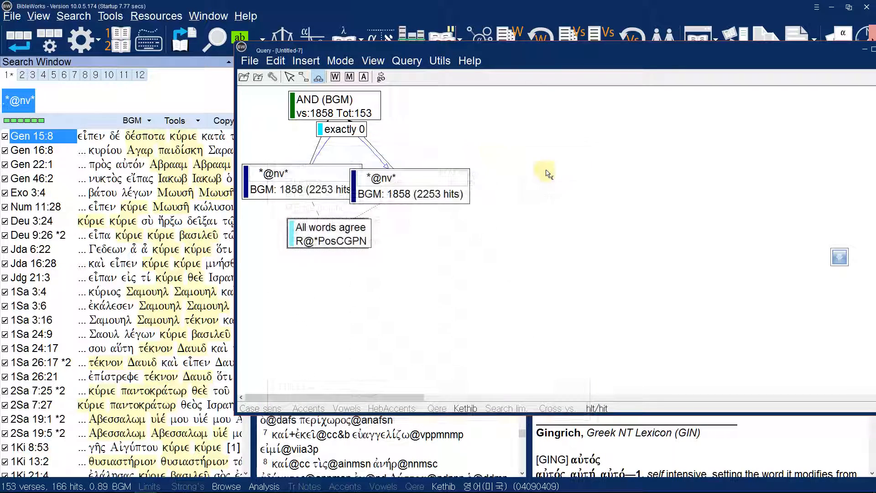
left_click(381, 77)
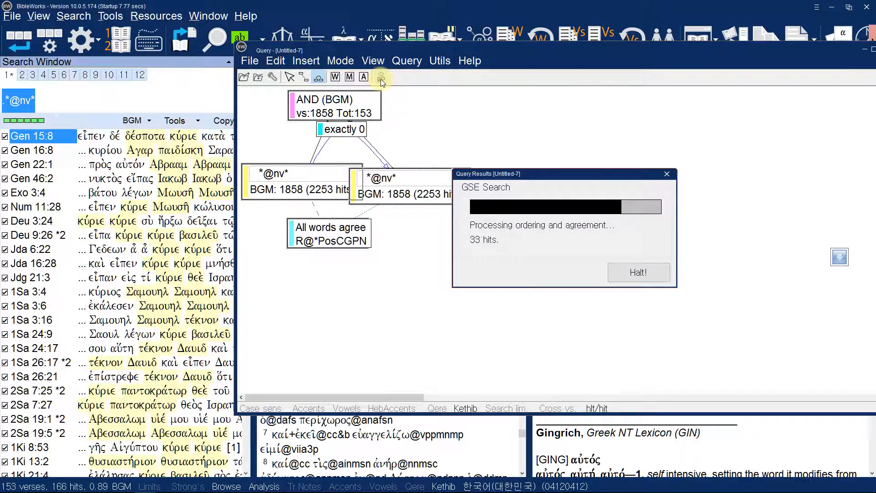
mouse_move(387, 131)
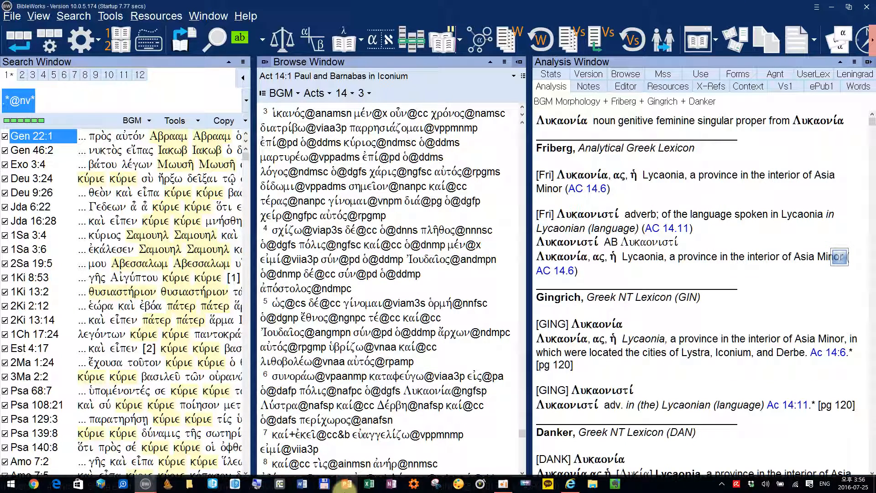
Step: Return to the Untitled-7 query window, open the sample query negate1 in it, and maximize the window
mouse_move(146, 481)
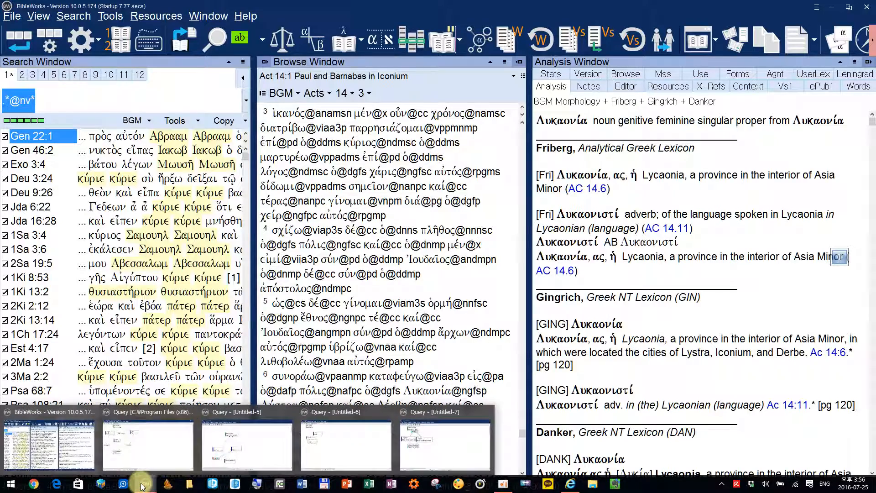
left_click(445, 447)
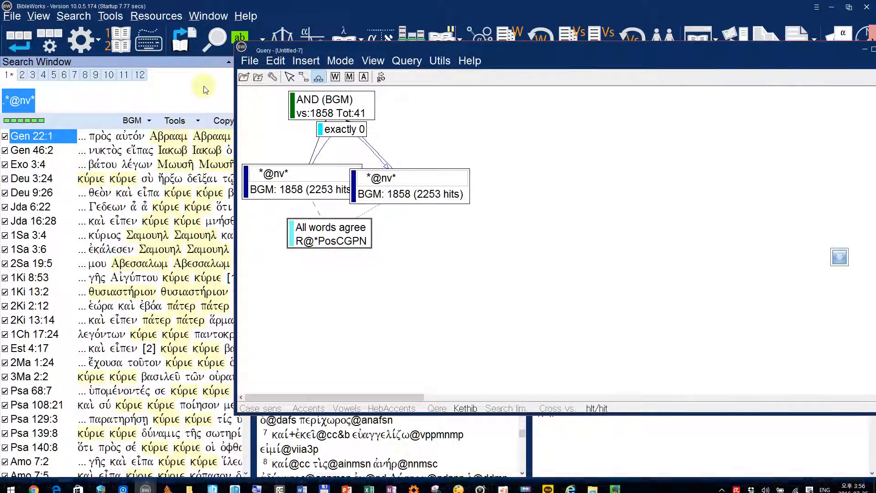
left_click(245, 64)
left_click(259, 88)
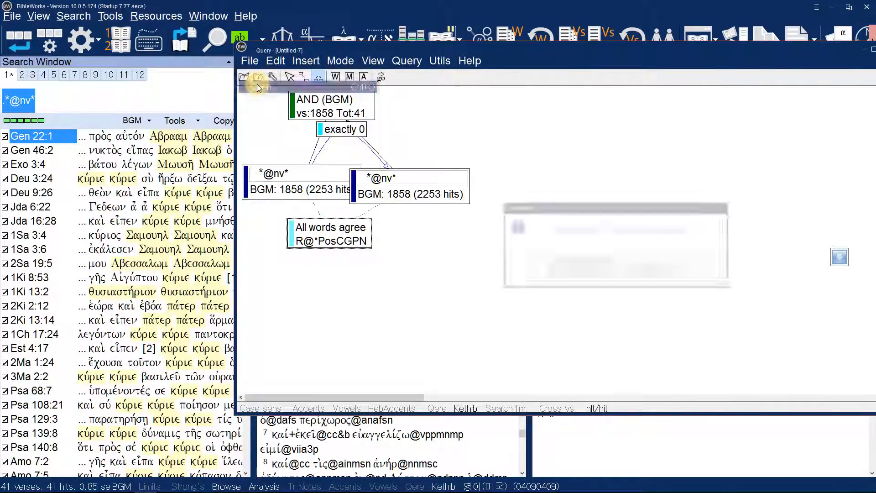
left_click(635, 268)
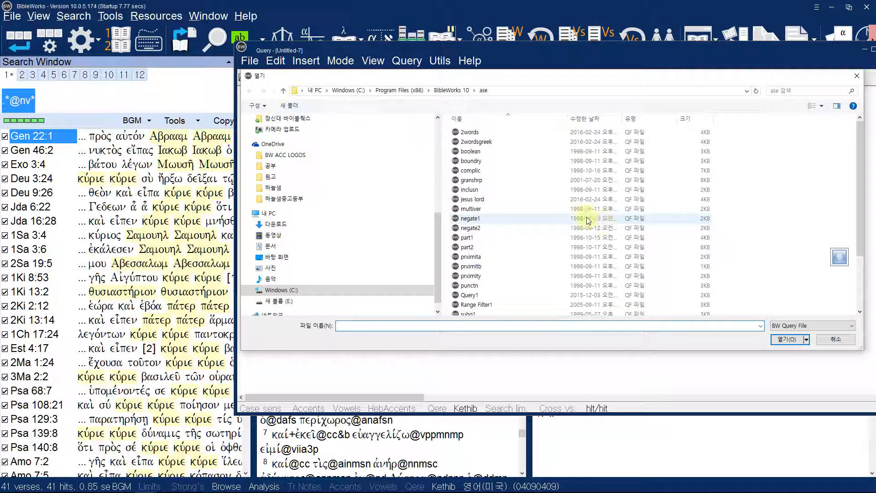
double_click(589, 219)
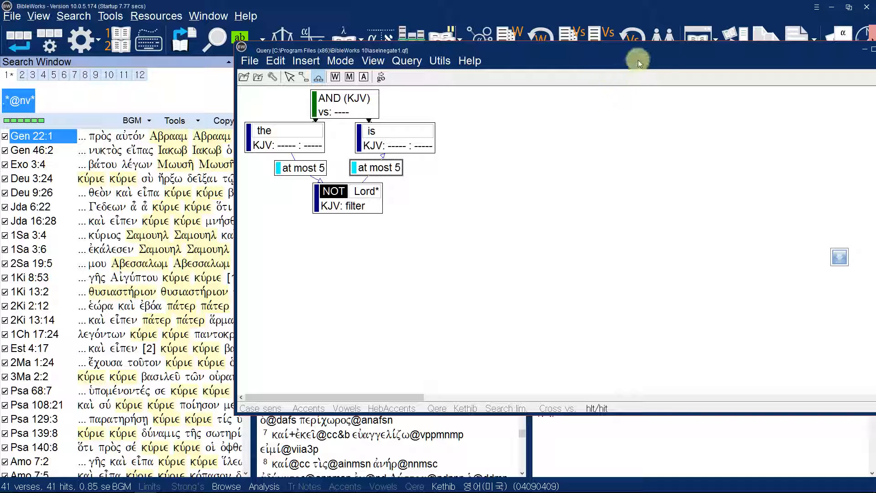
left_click_drag(667, 56, 587, 103)
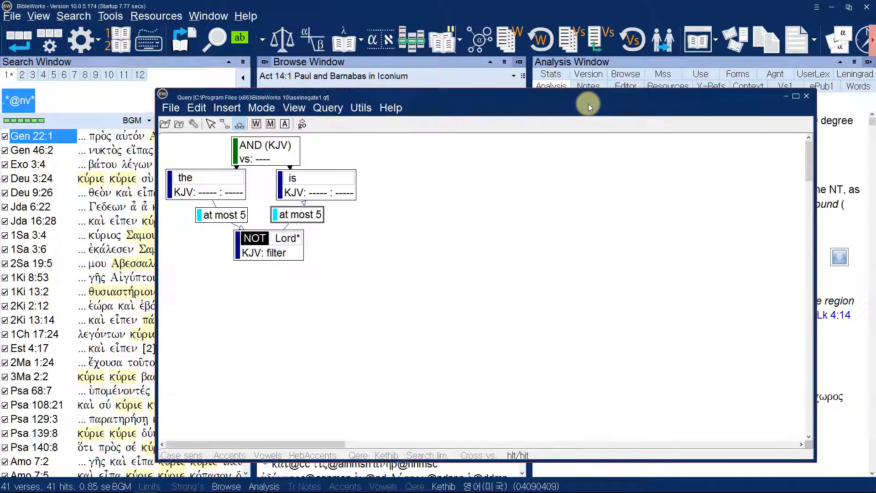
left_click(798, 98)
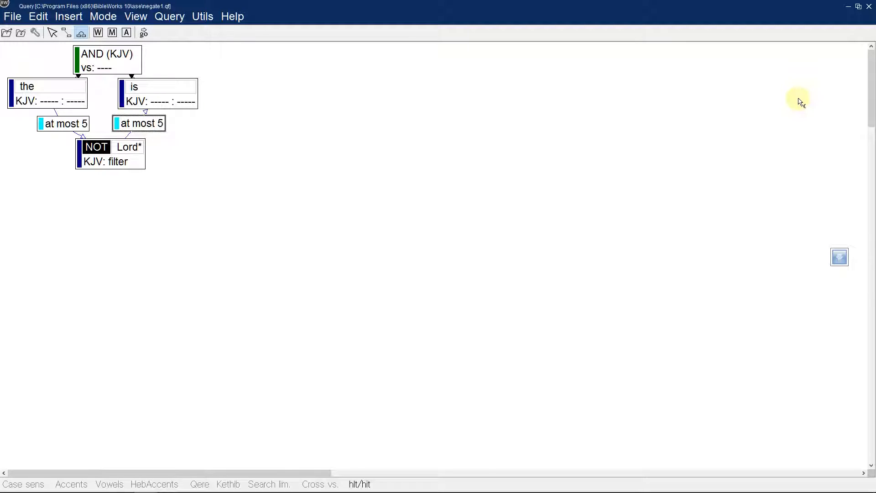
Step: Review the options of the NOT Lord* word box, restore the query window's size, and close the options
double_click(119, 161)
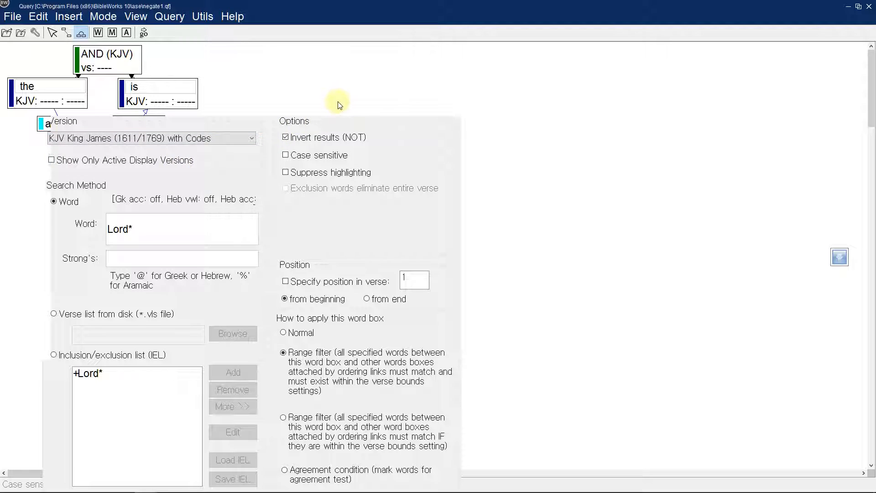
double_click(453, 7)
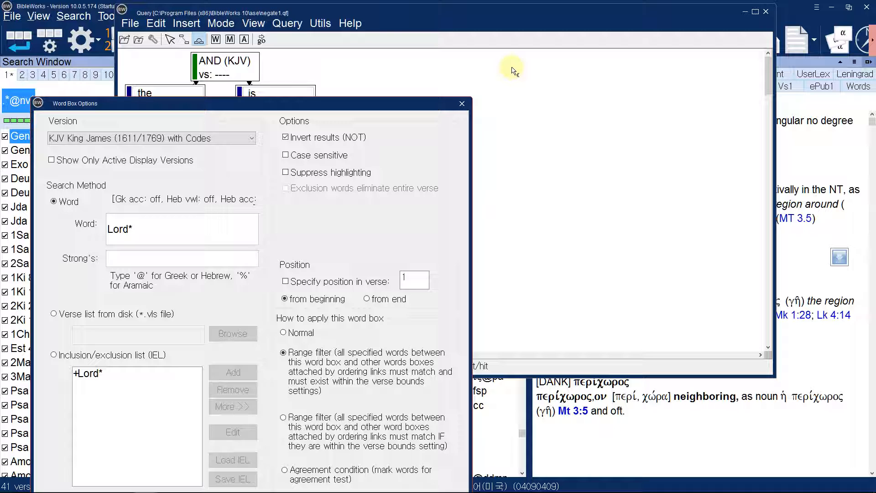
left_click(462, 107)
right_click(462, 107)
left_click(408, 133)
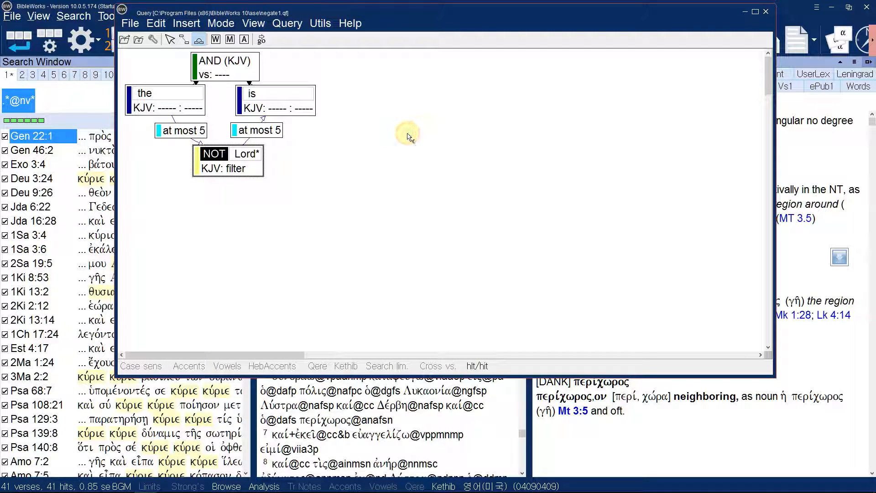
Step: Magnify the negate1 query diagram with the presentation tools and examine its word and ordering boxes
key("ctrl+alt+d")
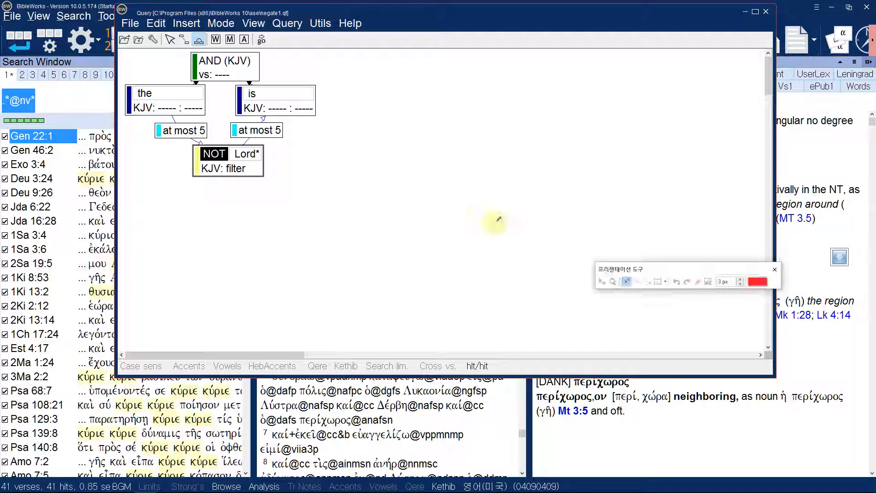
left_click(611, 281)
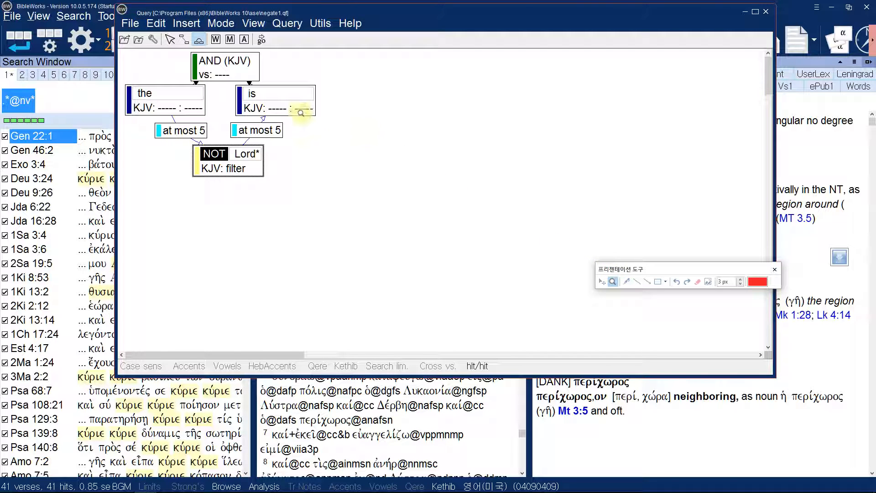
left_click(216, 107)
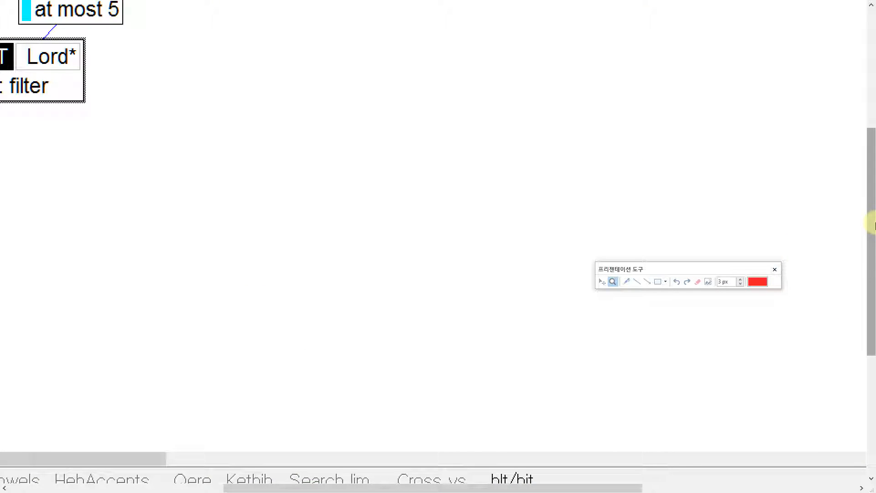
left_click_drag(870, 209, 873, 48)
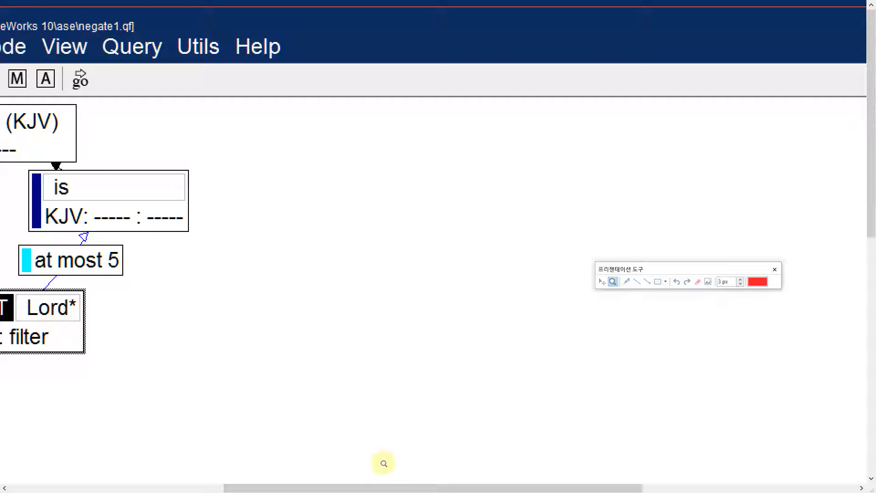
left_click_drag(377, 487, 175, 489)
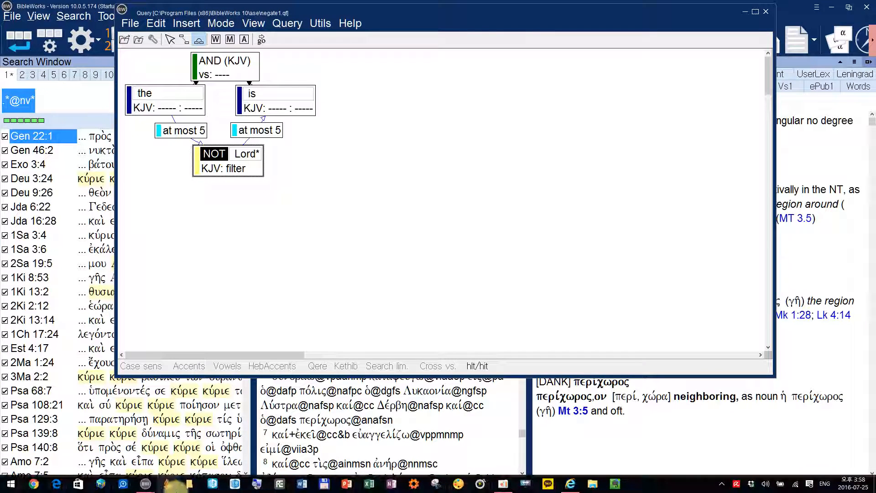
Step: Open the sample query file subquer in the current query window
left_click(132, 24)
left_click(136, 37)
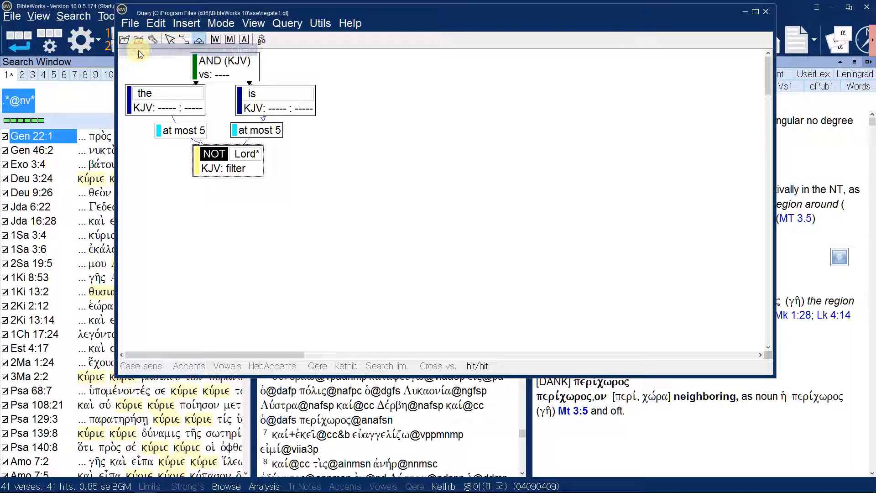
left_click(521, 229)
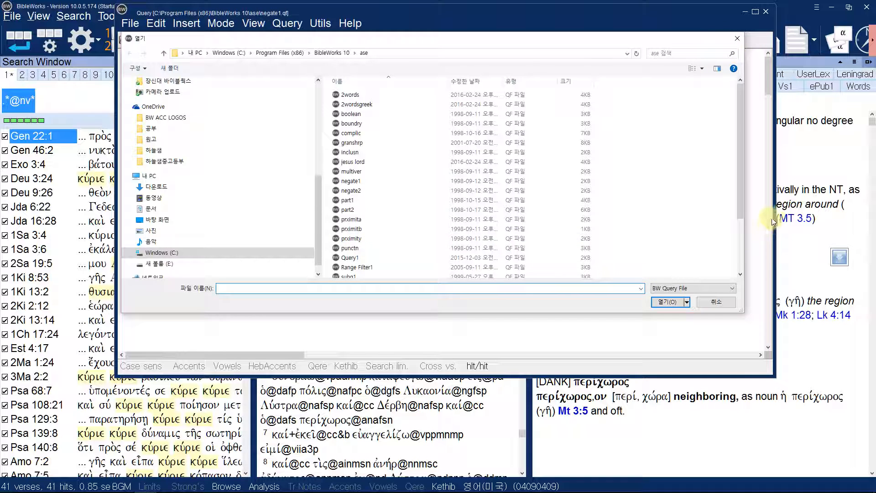
left_click_drag(737, 199, 733, 228)
double_click(453, 244)
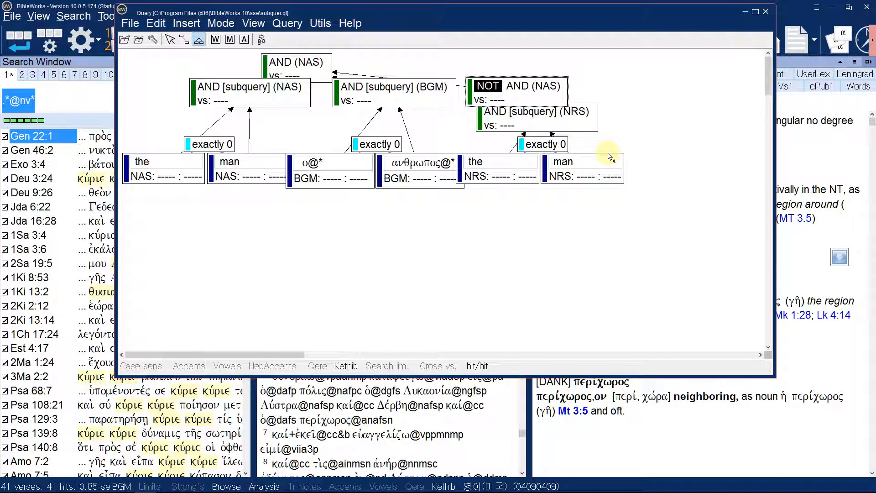
Step: Move the NAS and BGM word boxes down, away from their subquery merge boxes, and spread them apart
left_click(170, 40)
left_click_drag(154, 177, 149, 314)
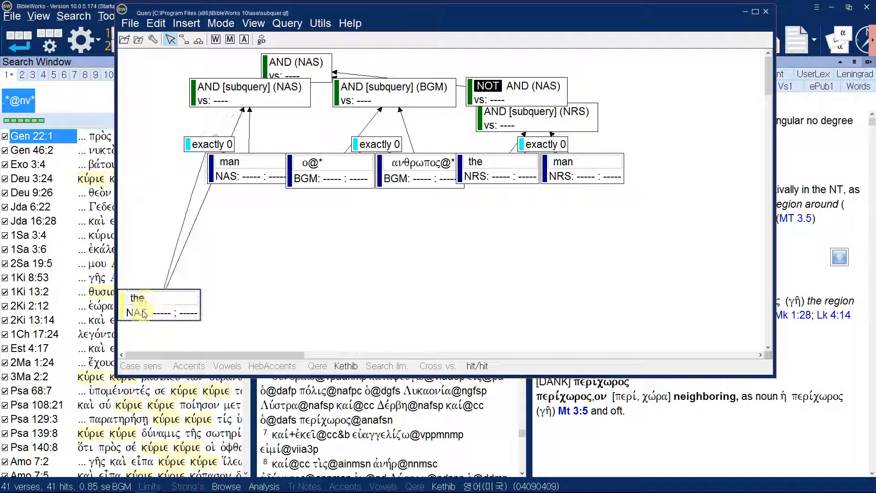
left_click_drag(235, 161, 253, 312)
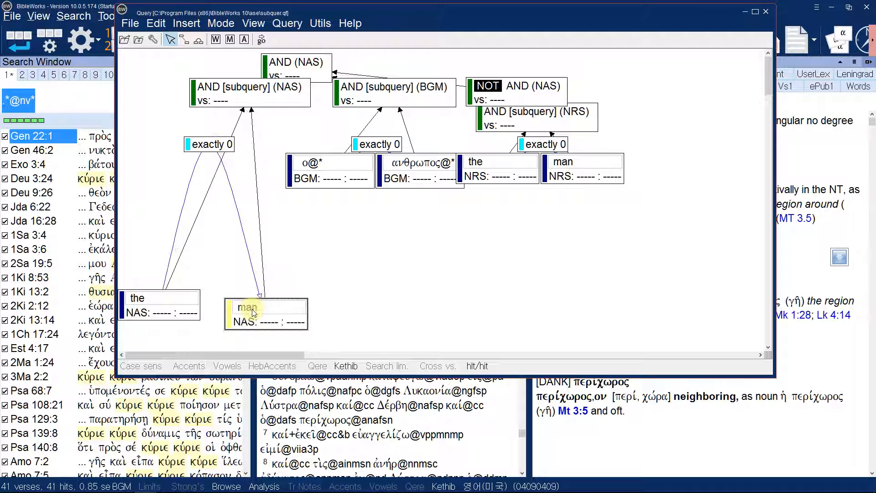
left_click_drag(326, 175, 332, 219)
left_click_drag(407, 173, 414, 222)
double_click(414, 223)
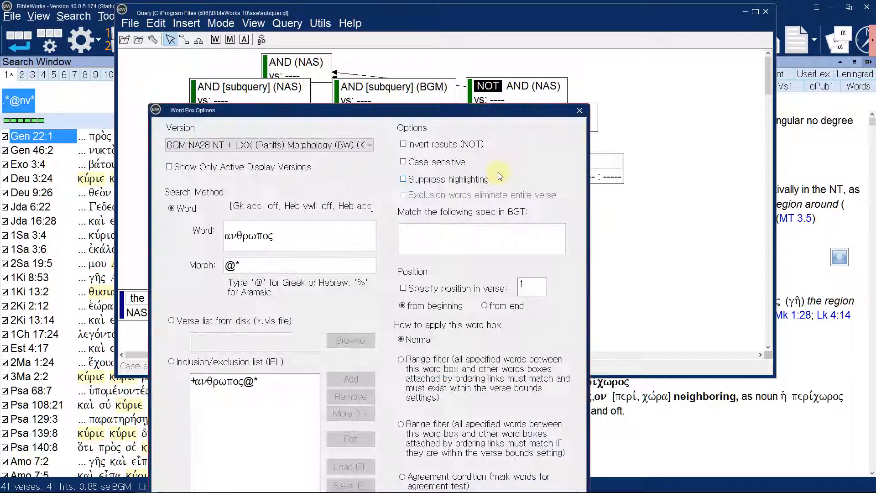
left_click(580, 111)
Step: Move the NRS word boxes "the" and "man" and their "exactly 0" ordering box below the NRS subquery box
left_click_drag(514, 176, 508, 326)
left_click_drag(599, 182, 631, 333)
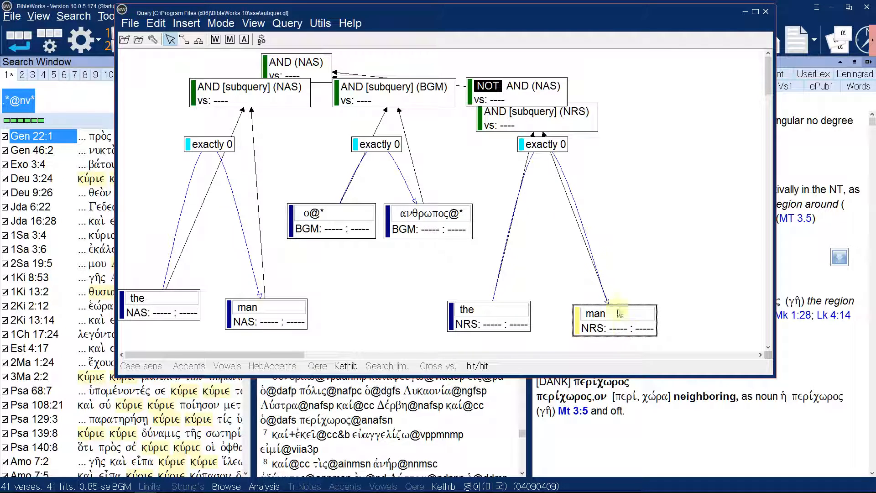
left_click(546, 144)
left_click_drag(546, 144, 548, 173)
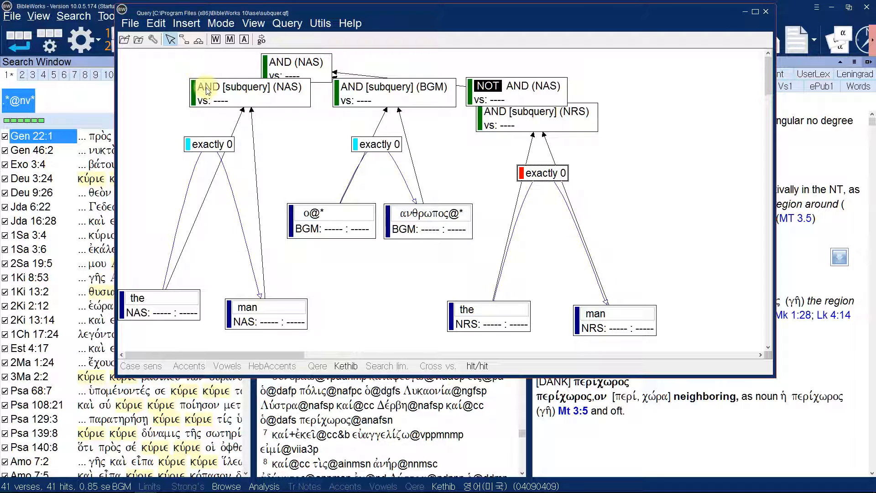
Step: Move the NAS subquery merge box down, clear of the main AND box, and review its merge options
left_click_drag(206, 87, 204, 127)
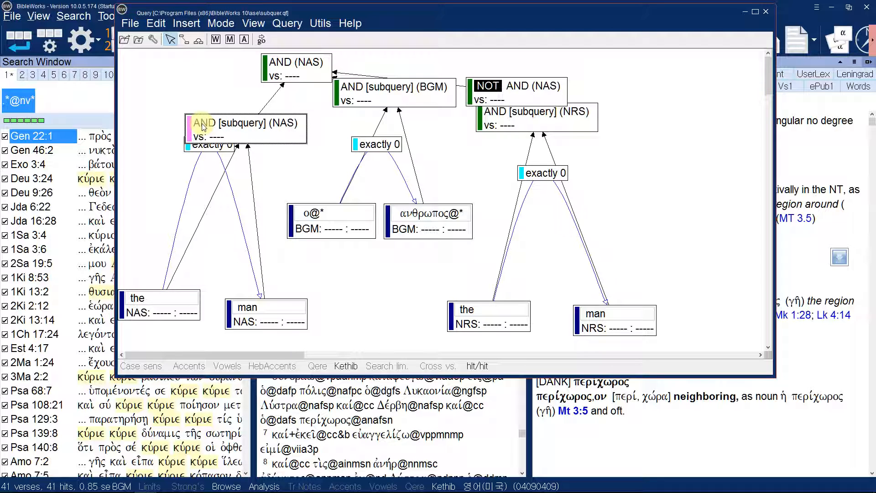
double_click(221, 127)
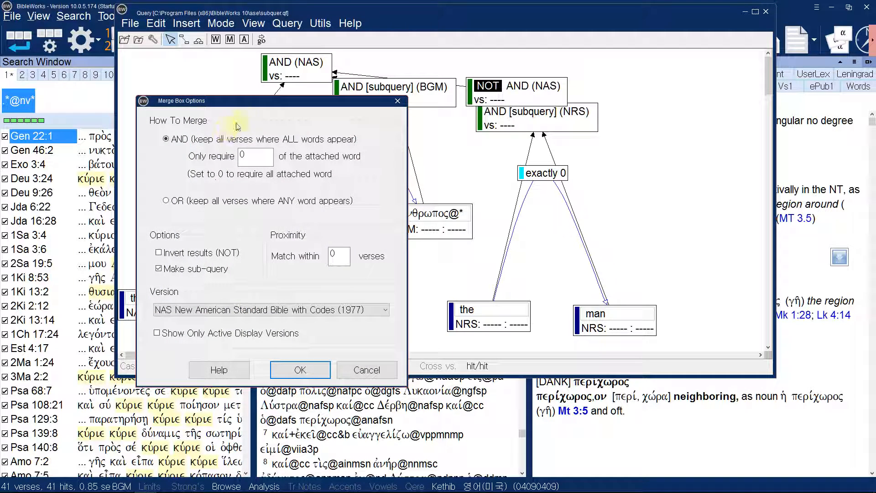
left_click_drag(264, 106, 451, 40)
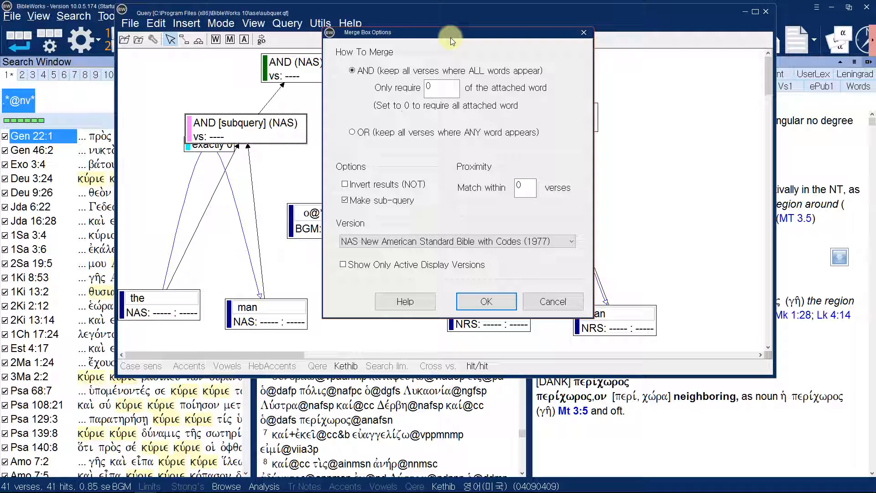
left_click_drag(450, 37, 510, 50)
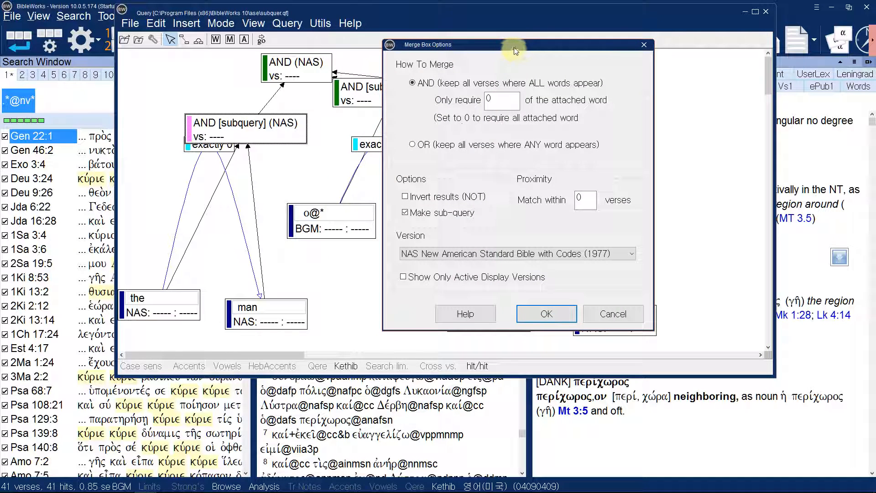
left_click(645, 45)
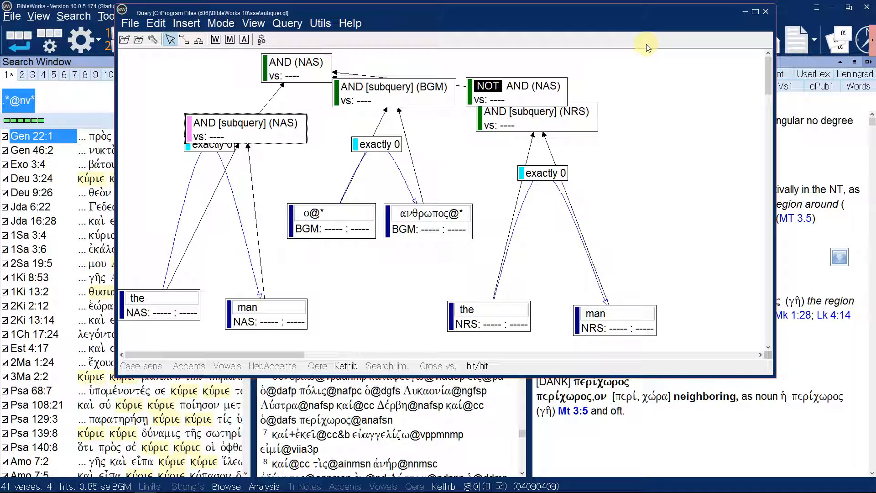
Step: Open the sample query file wrdfiltr without saving the changes to the current query
left_click(131, 25)
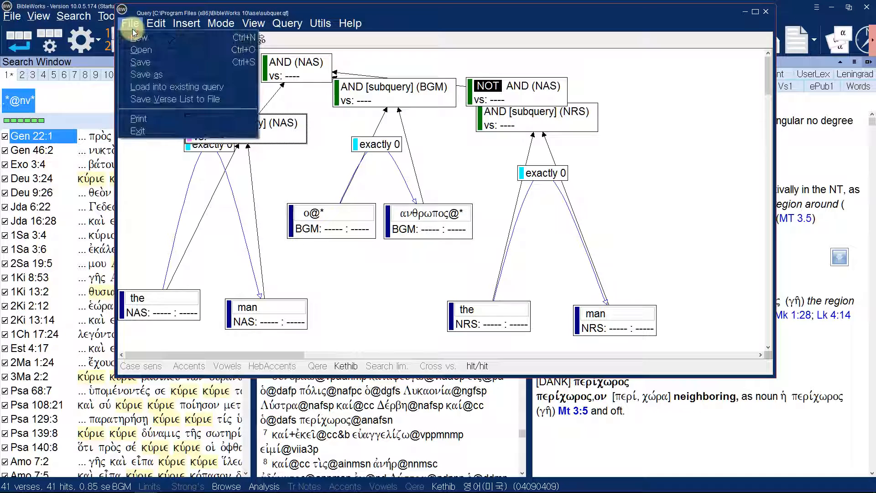
left_click(138, 37)
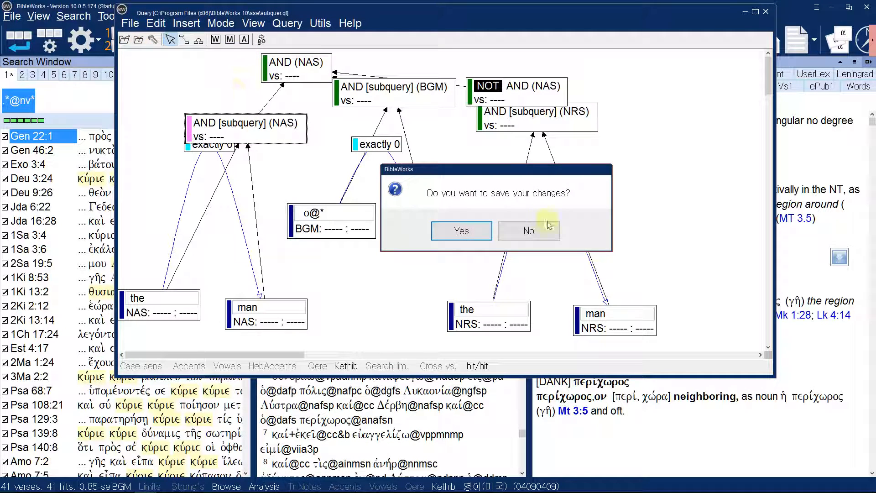
left_click(549, 226)
left_click(549, 228)
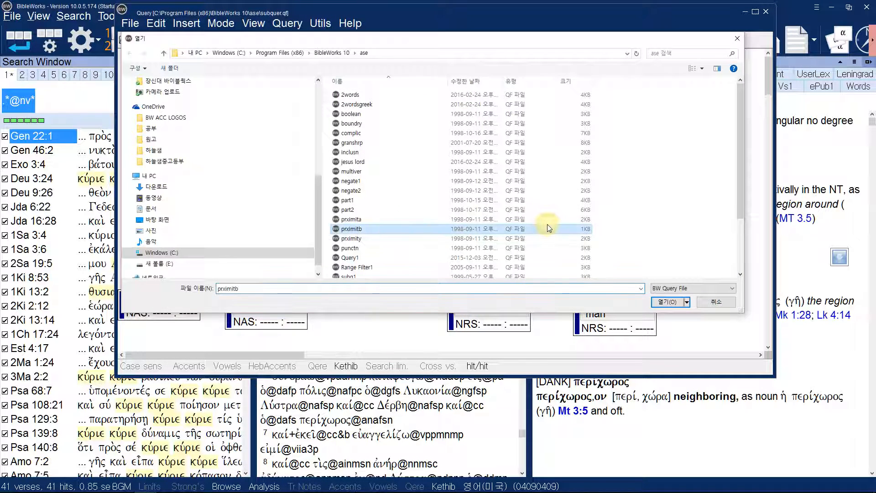
scroll(574, 255, "down", 1)
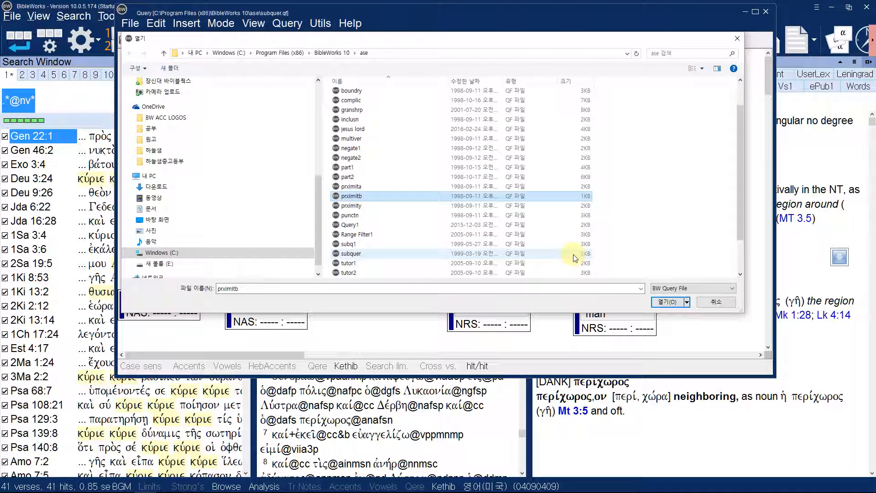
scroll(574, 258, "down", 1)
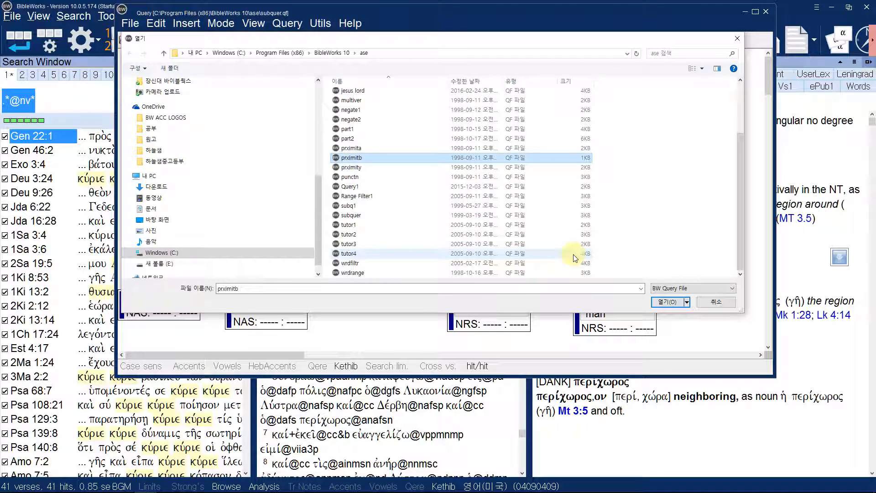
left_click(559, 263)
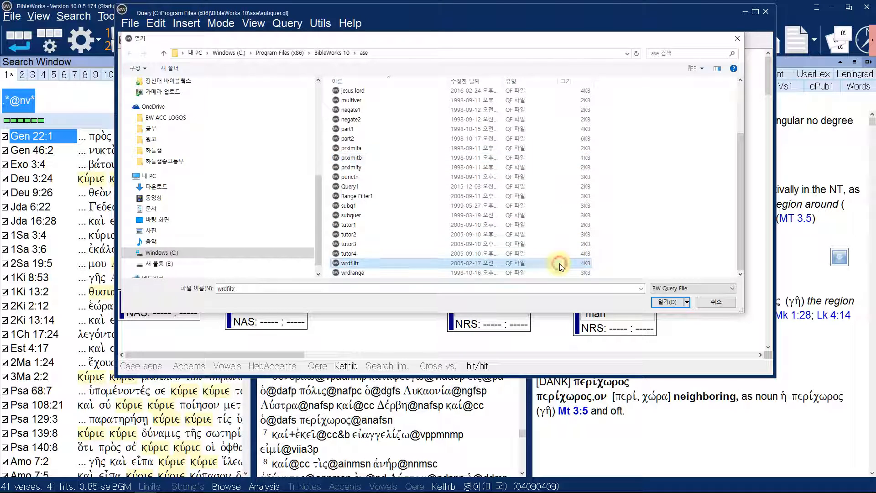
left_click(662, 301)
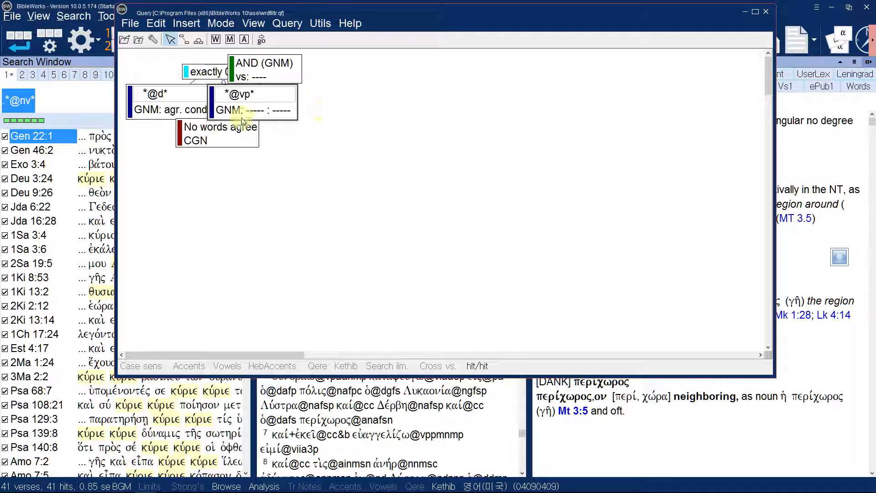
left_click_drag(242, 121, 309, 144)
double_click(308, 144)
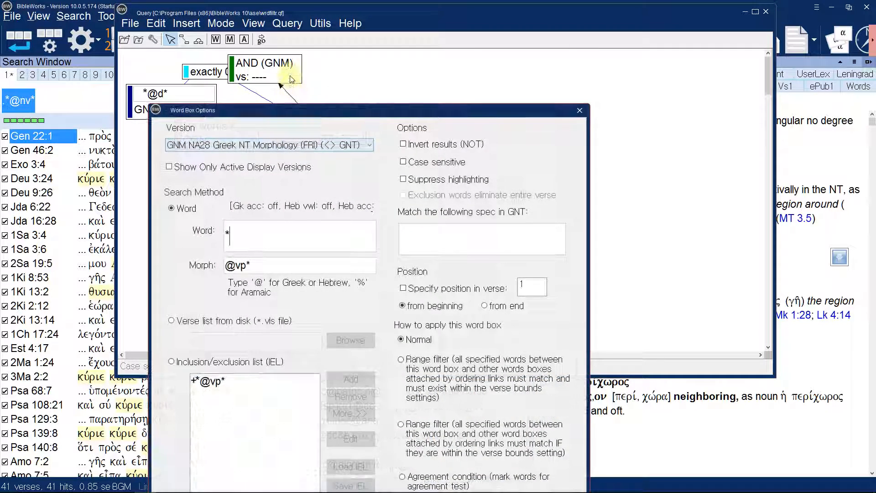
left_click(578, 110)
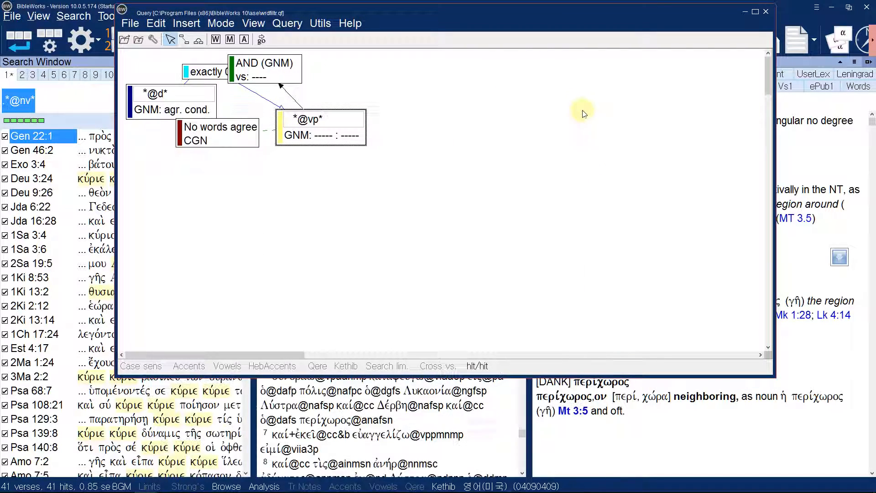
left_click_drag(273, 70, 328, 79)
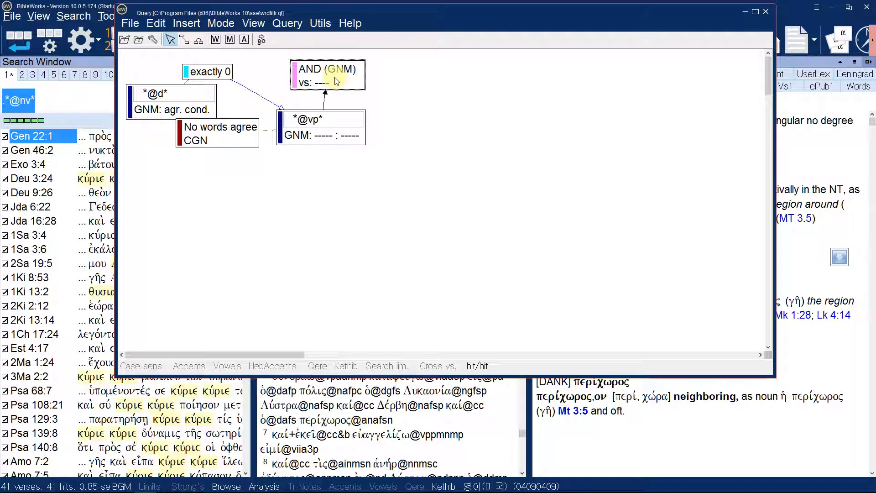
left_click_drag(190, 143, 187, 174)
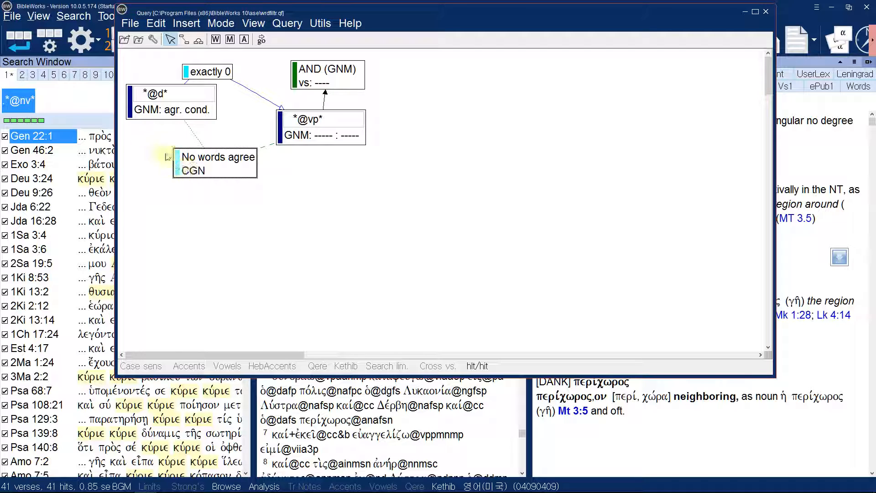
Step: Open the sample query file granshrp without saving the current changes, and maximize the query window
left_click(133, 23)
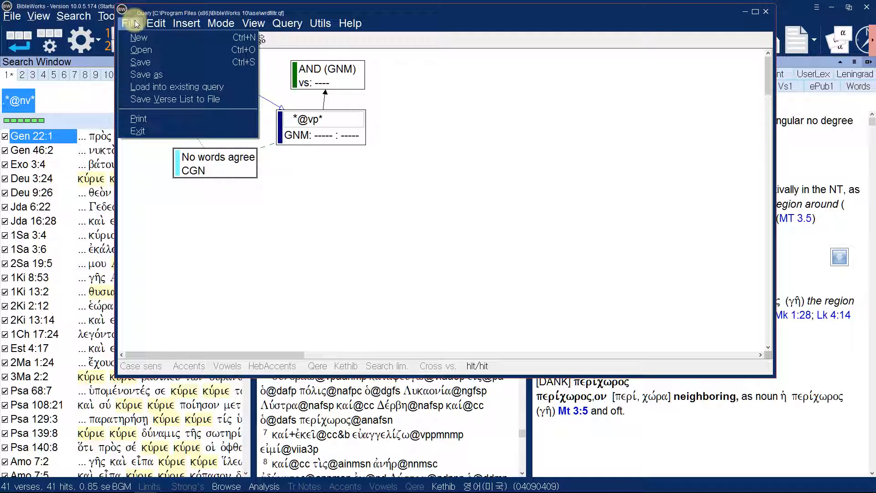
left_click(142, 50)
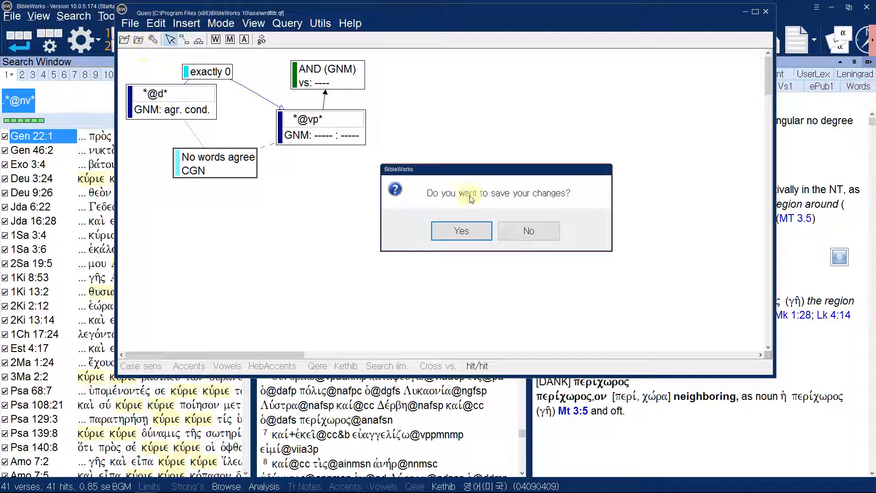
left_click(533, 233)
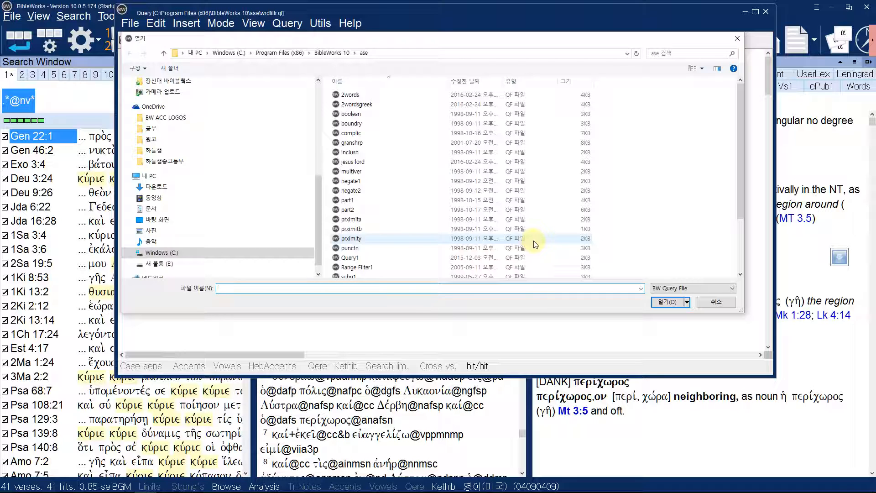
double_click(491, 143)
left_click(752, 12)
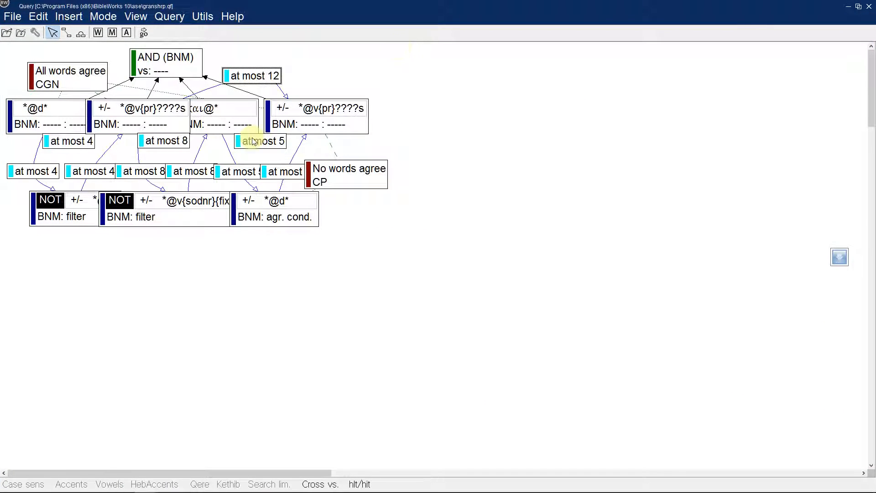
Step: Spread out the "No words agree CP" box, the agreement-condition *@d* box, both NOT filter word boxes and the "at most 12" ordering box
left_click_drag(347, 181, 486, 169)
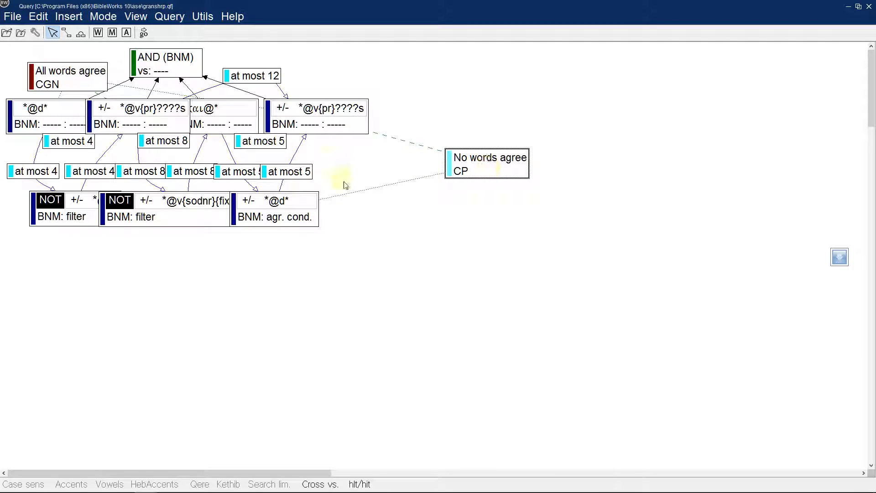
left_click_drag(274, 201, 368, 231)
left_click(209, 201)
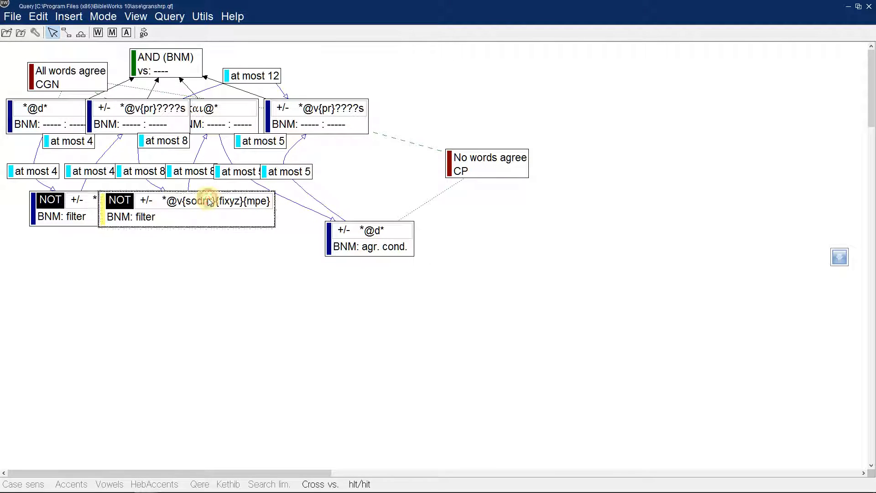
left_click_drag(208, 202, 222, 299)
left_click_drag(94, 210, 32, 366)
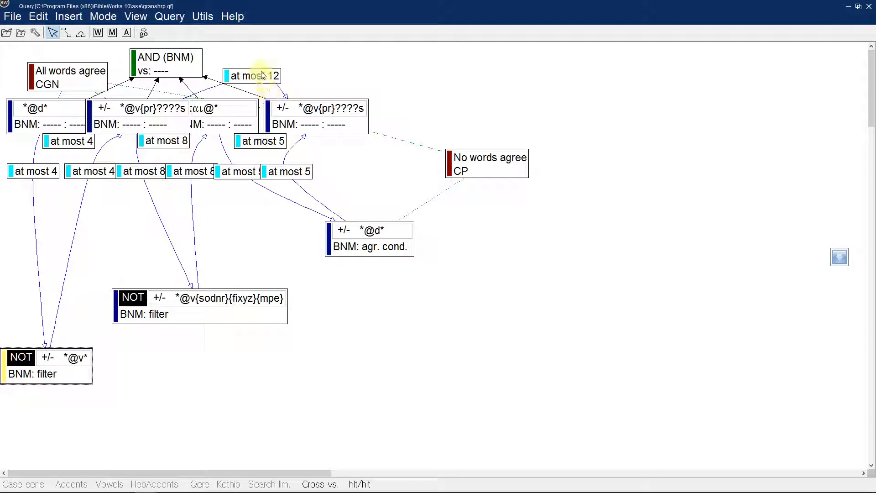
mouse_move(264, 76)
left_mouse_down()
mouse_move(307, 44)
mouse_move(303, 69)
left_mouse_up()
left_click(323, 111)
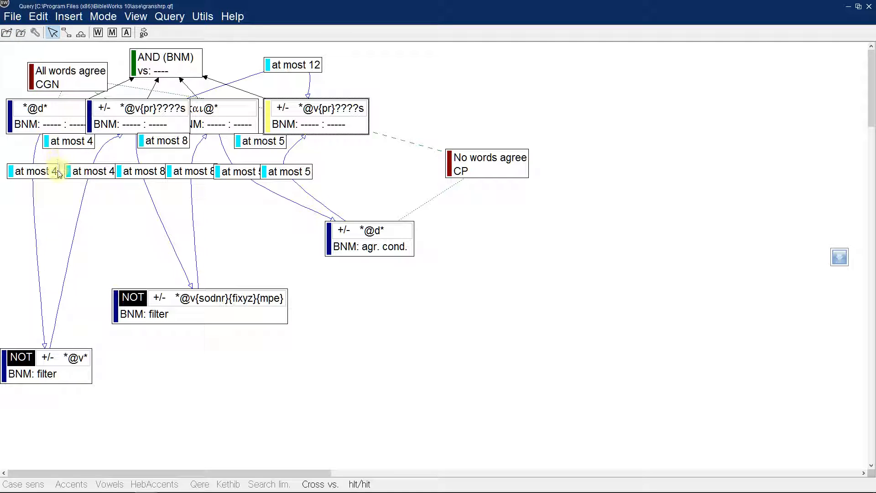
Step: Move the two "at most 4", two "at most 8" and one "at most 5" ordering boxes down so they no longer overlap
left_click_drag(57, 173, 51, 203)
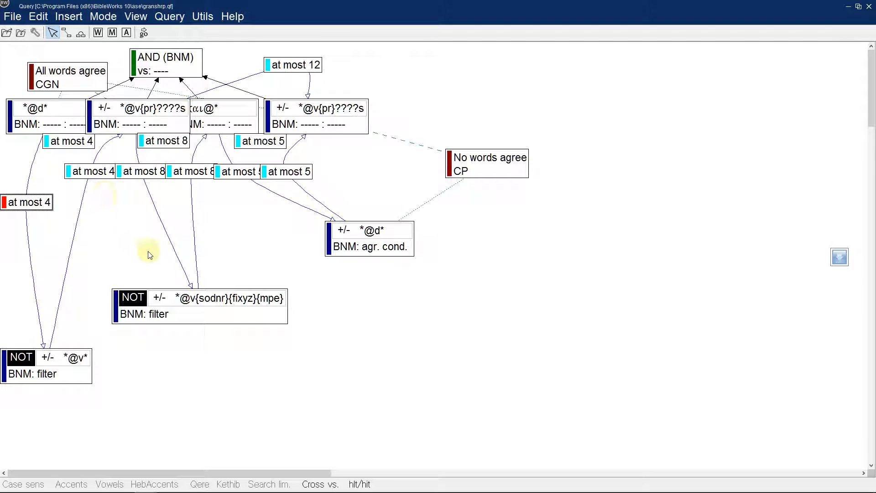
left_click_drag(98, 172, 101, 205)
left_click(147, 174)
left_click_drag(147, 174, 148, 211)
left_click_drag(195, 172, 202, 220)
left_click_drag(246, 167, 261, 221)
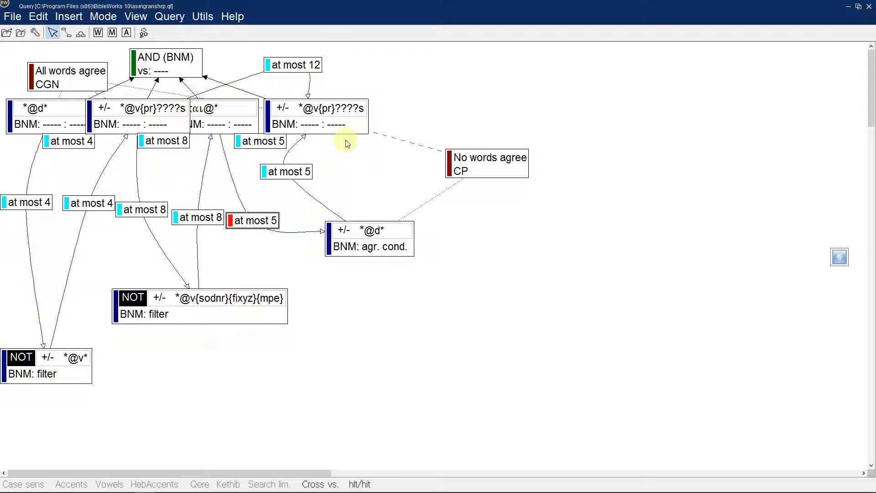
Step: Examine the word box options of the first *@d* word box under magnification, and close them without changes
double_click(63, 124)
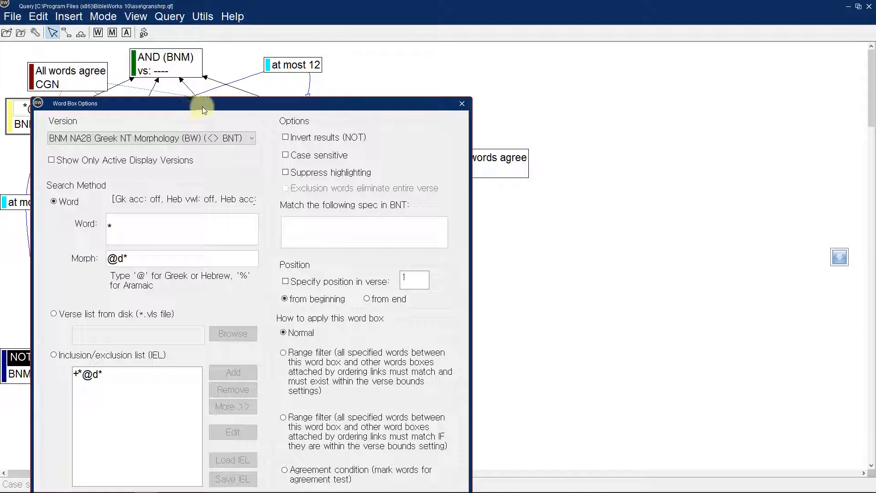
mouse_move(204, 106)
left_mouse_down()
mouse_move(252, 5)
mouse_move(379, 3)
mouse_move(393, 34)
left_mouse_up()
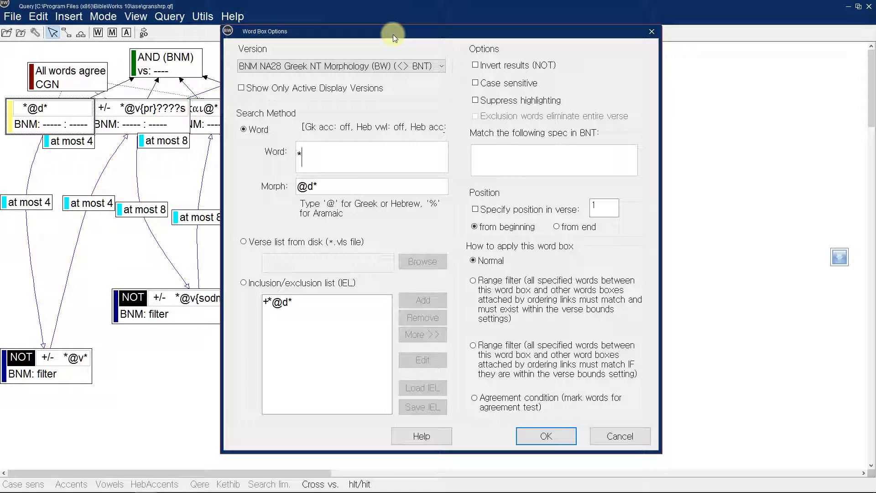
key("ctrl+2")
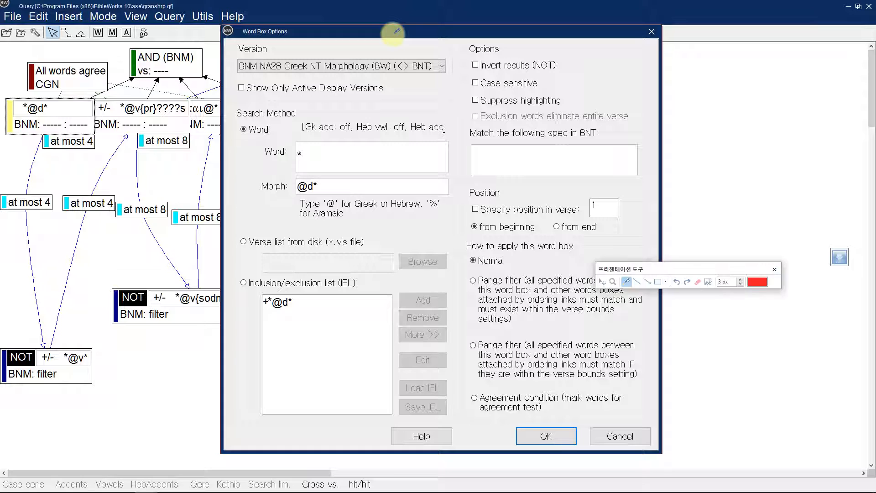
left_click(612, 281)
left_click(343, 260)
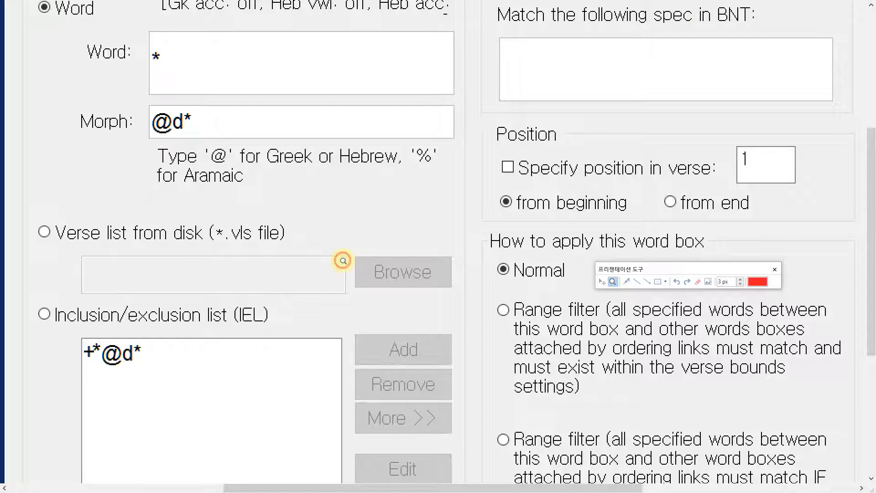
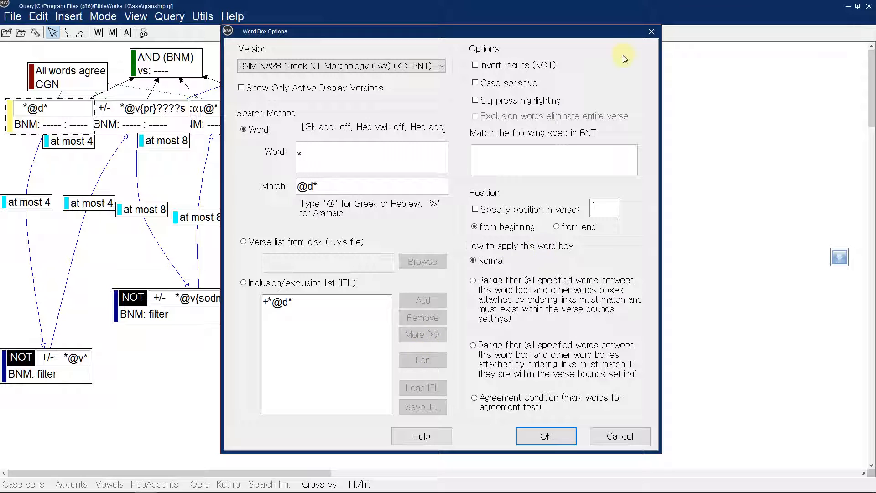
left_click(653, 30)
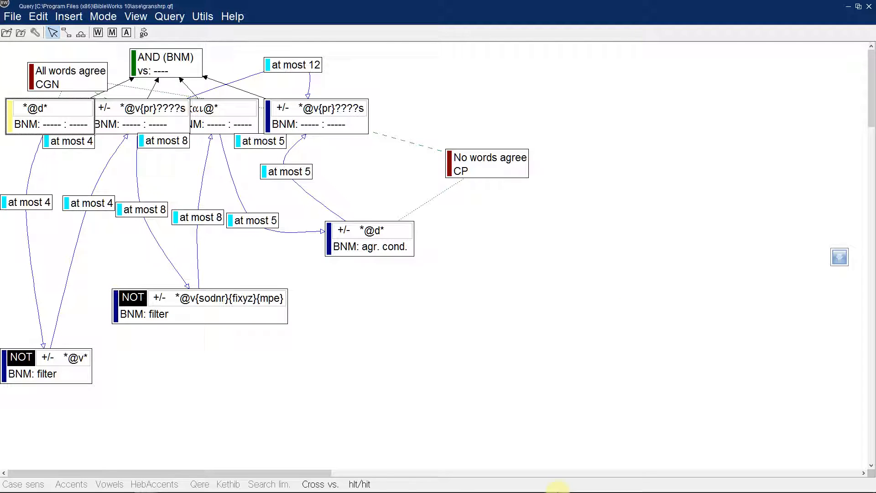
mouse_move(557, 485)
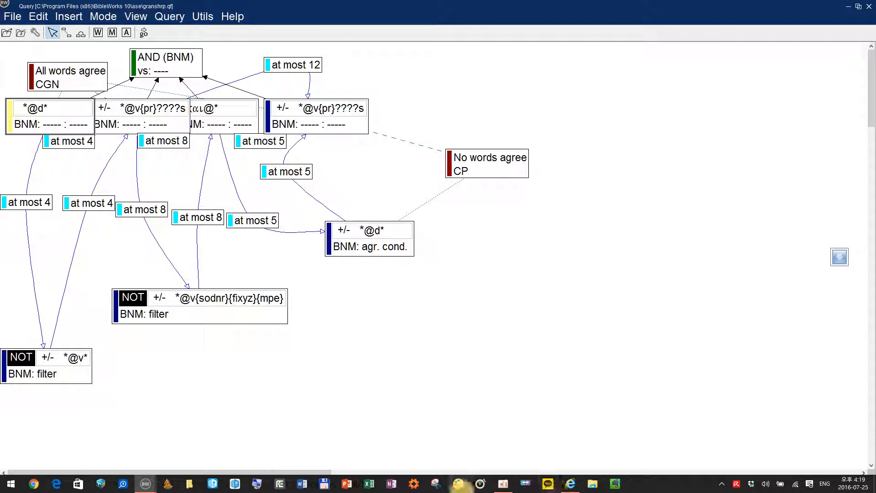
left_click(500, 484)
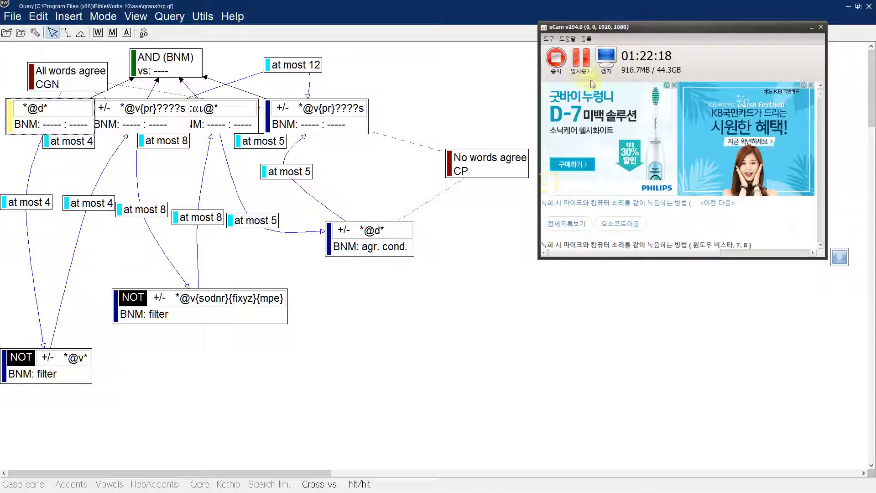